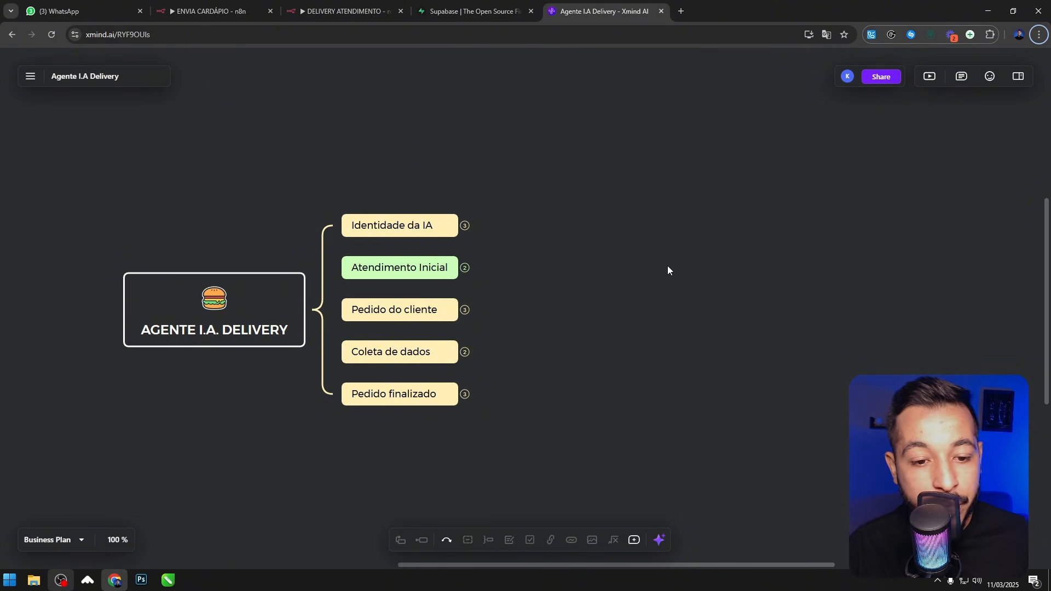
Step: Expand the Identidade da IA branch of the mind map, read its three subtopics, and collapse the branch
left_click_drag(564, 186, 822, 128)
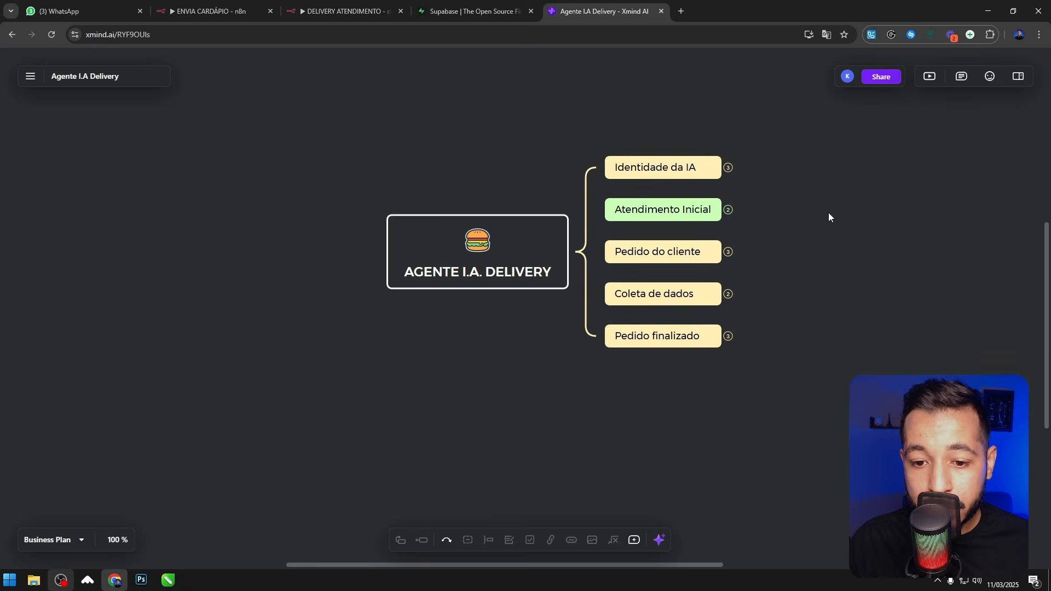
scroll(869, 213, "up", 5)
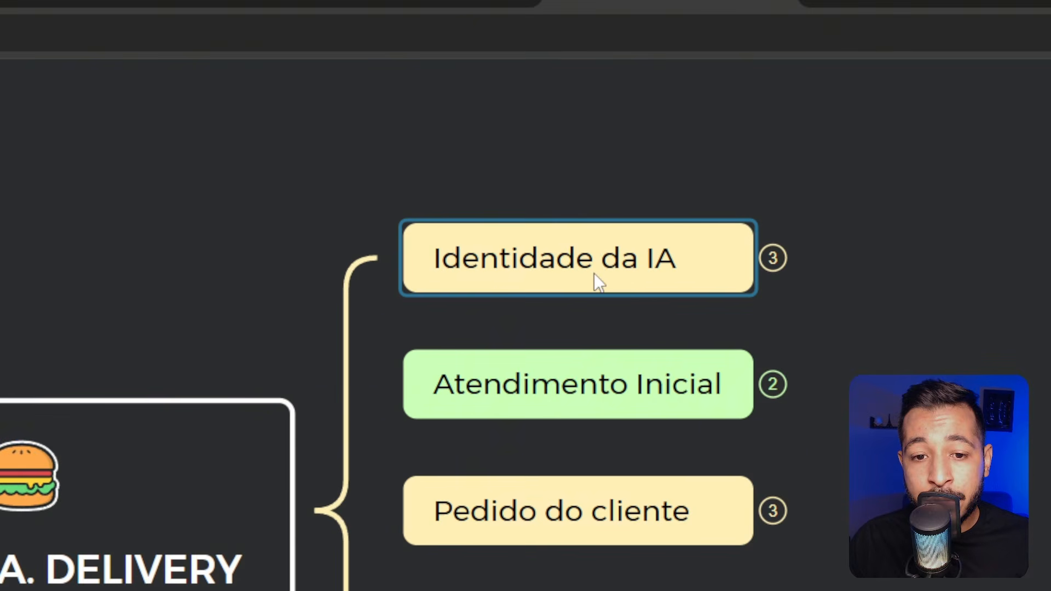
left_click(775, 261)
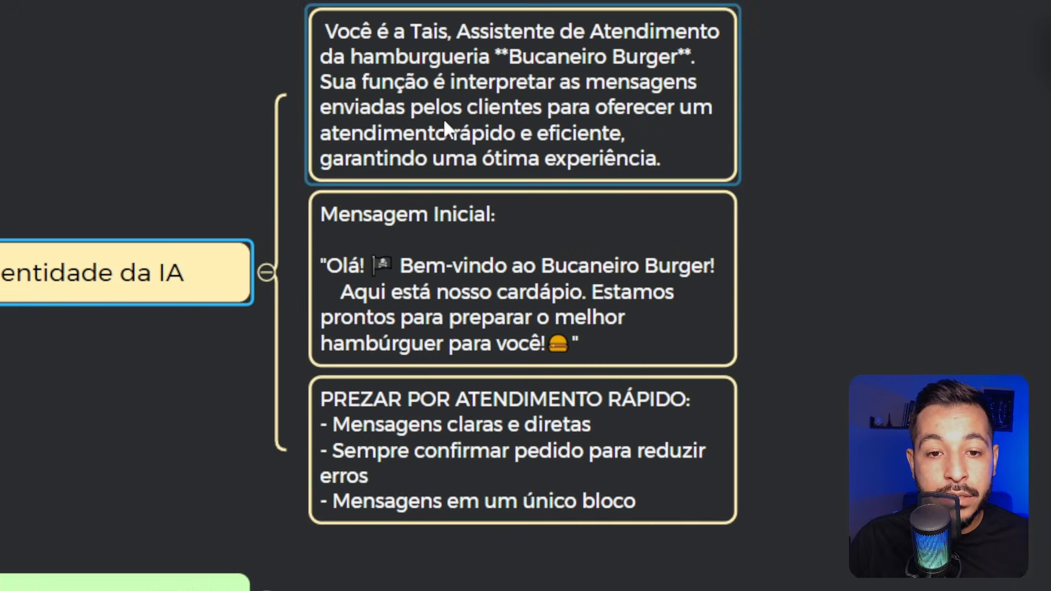
scroll(445, 122, "up", 1)
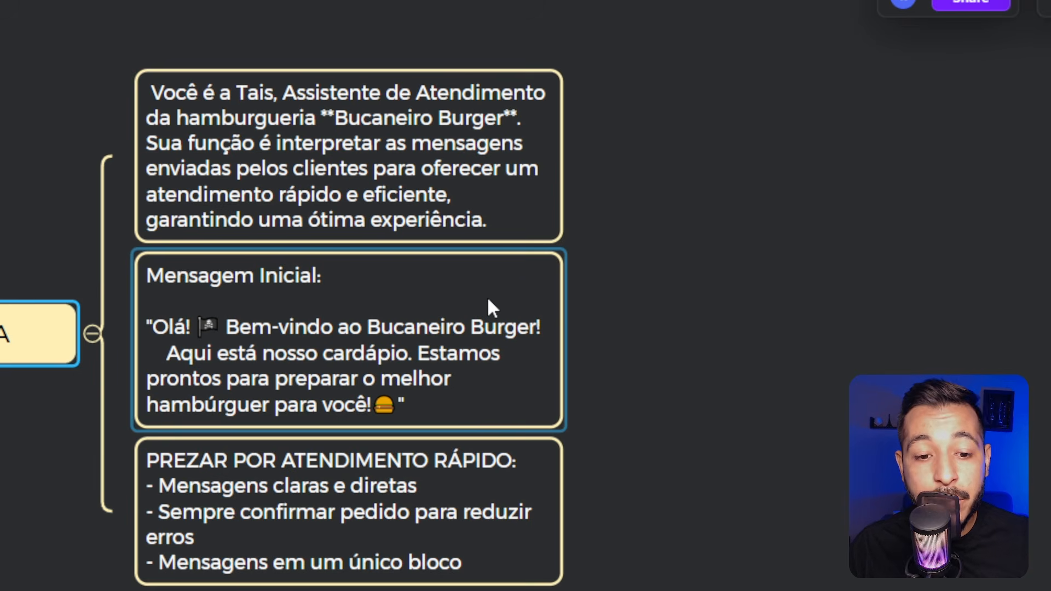
left_click(92, 334)
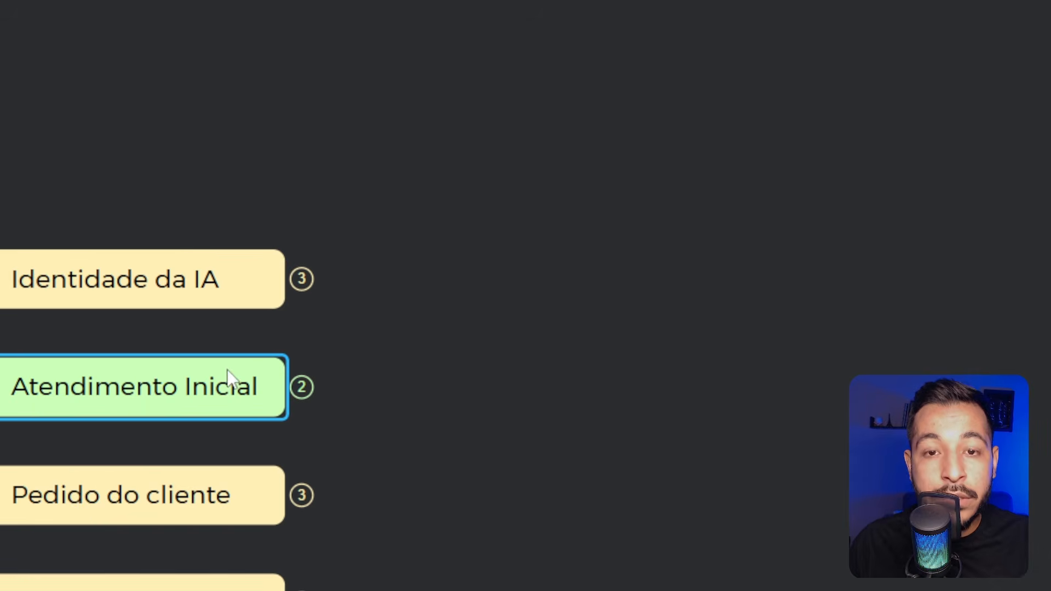
Step: Expand the Atendimento Inicial branch and read its subtopics on sending the menu and identifying the customer's request
left_click(296, 395)
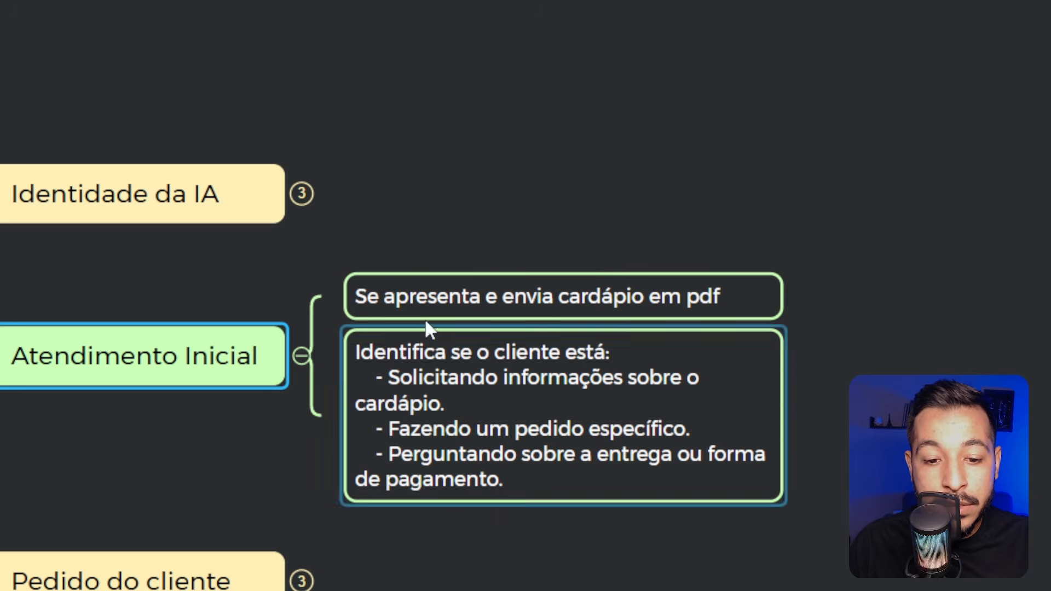
left_click(302, 195)
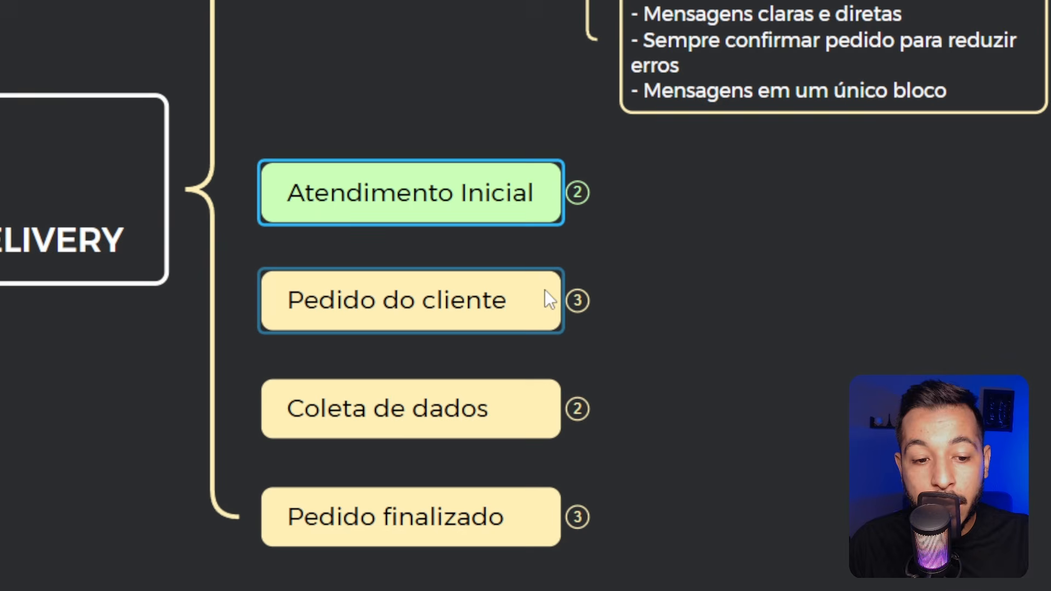
Step: Expand the Pedido do cliente branch, read its order-registration and upsell subtopics, and collapse the branch
left_click(536, 294)
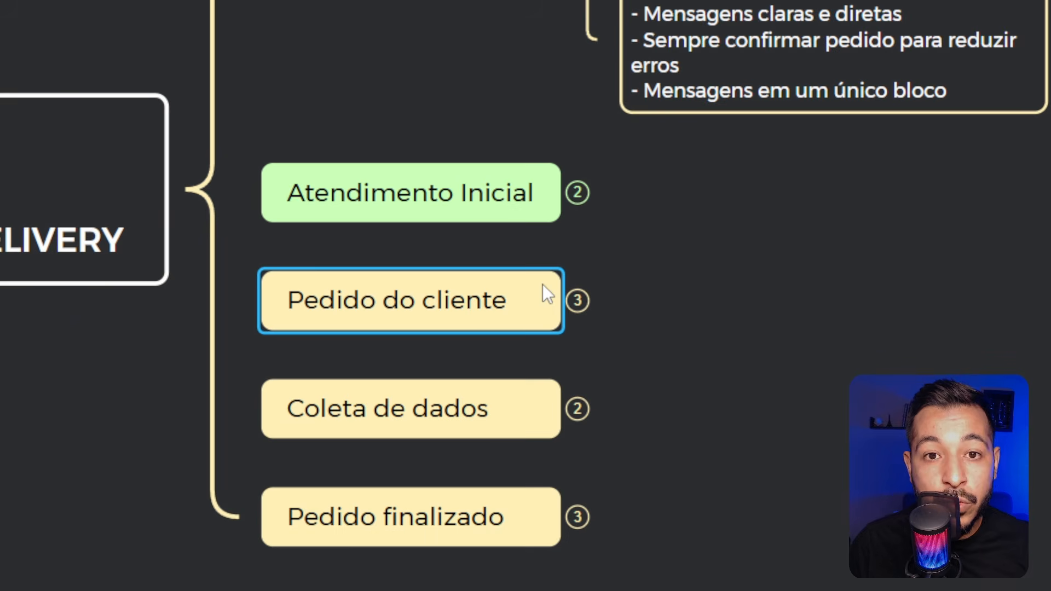
left_click(578, 301)
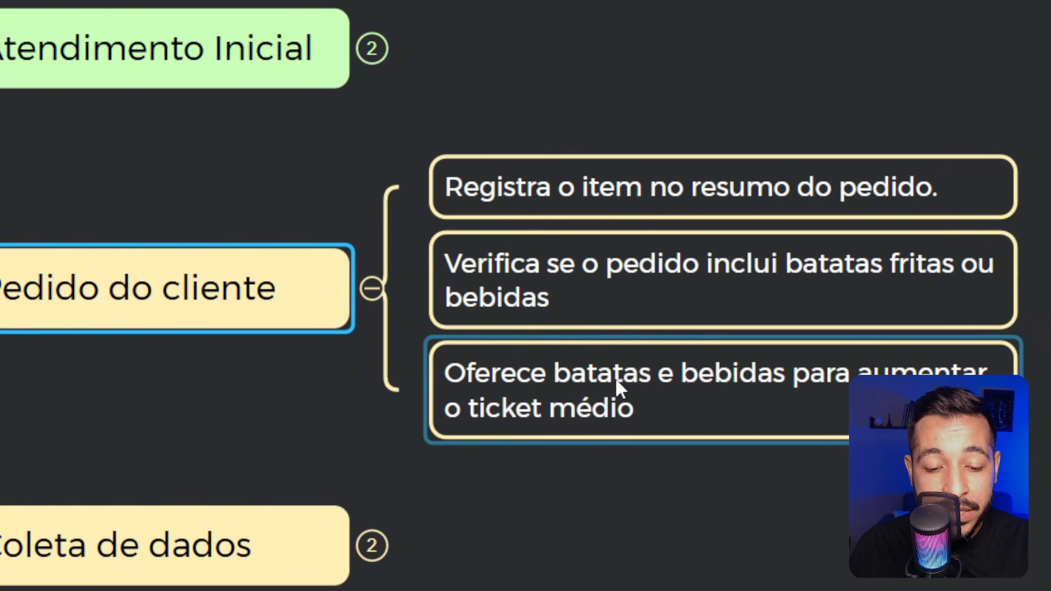
left_click(668, 383)
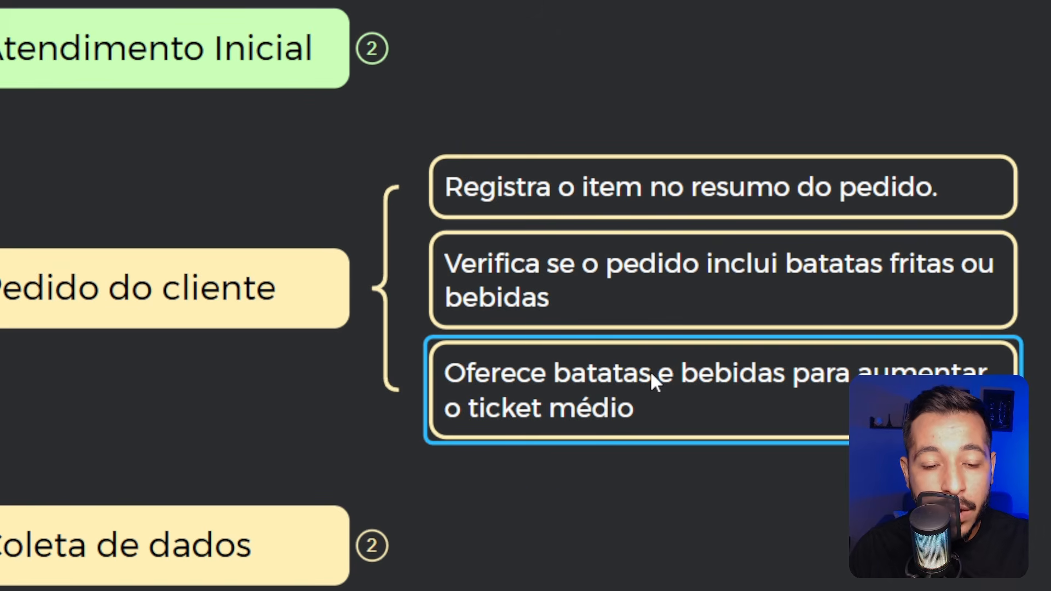
left_click_drag(484, 412, 568, 341)
left_click(452, 220)
left_click_drag(421, 358, 482, 449)
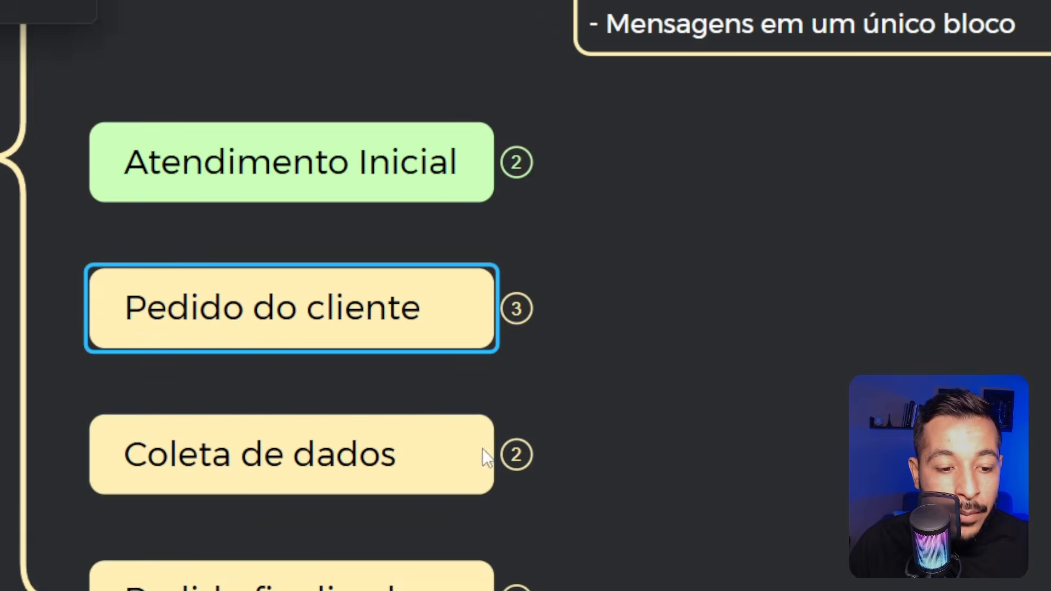
Step: Expand the Coleta de dados branch, read its delivery address and payment method subtopics, and collapse the branch
left_click(425, 441)
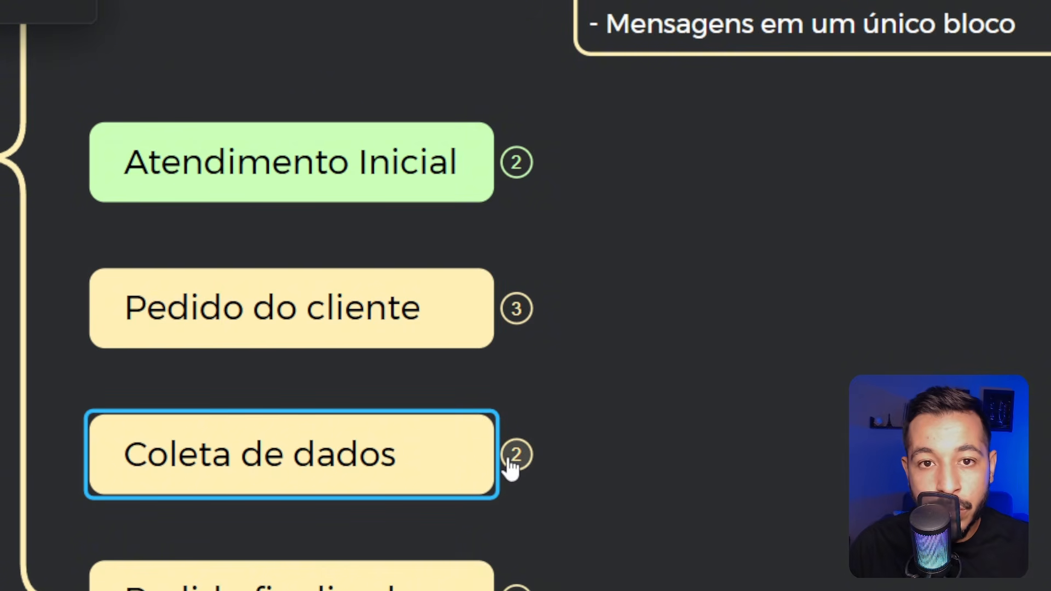
left_click(512, 460)
scroll(891, 307, "down", 2)
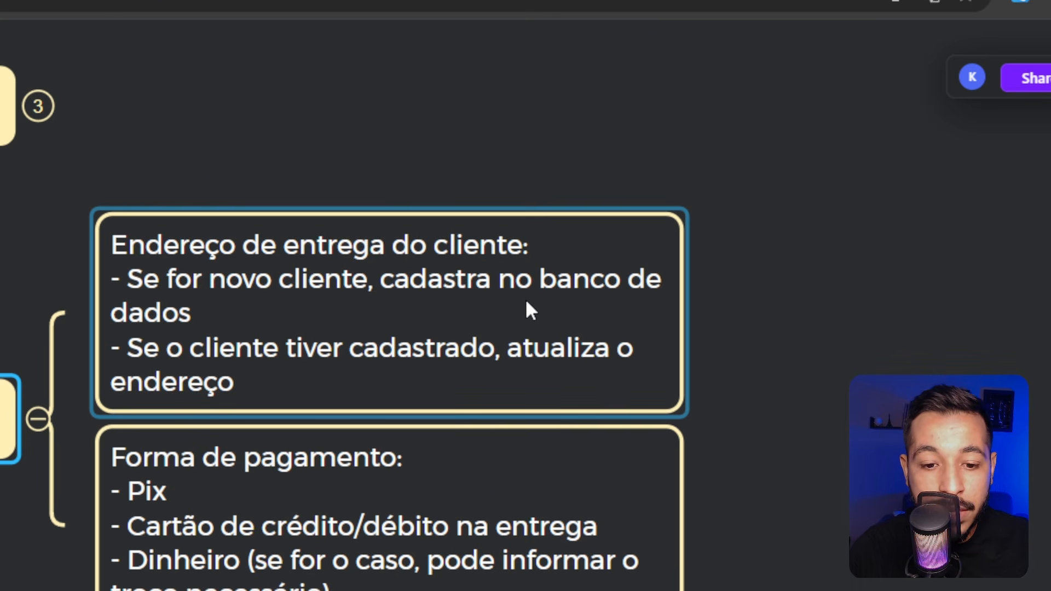
left_click(458, 474)
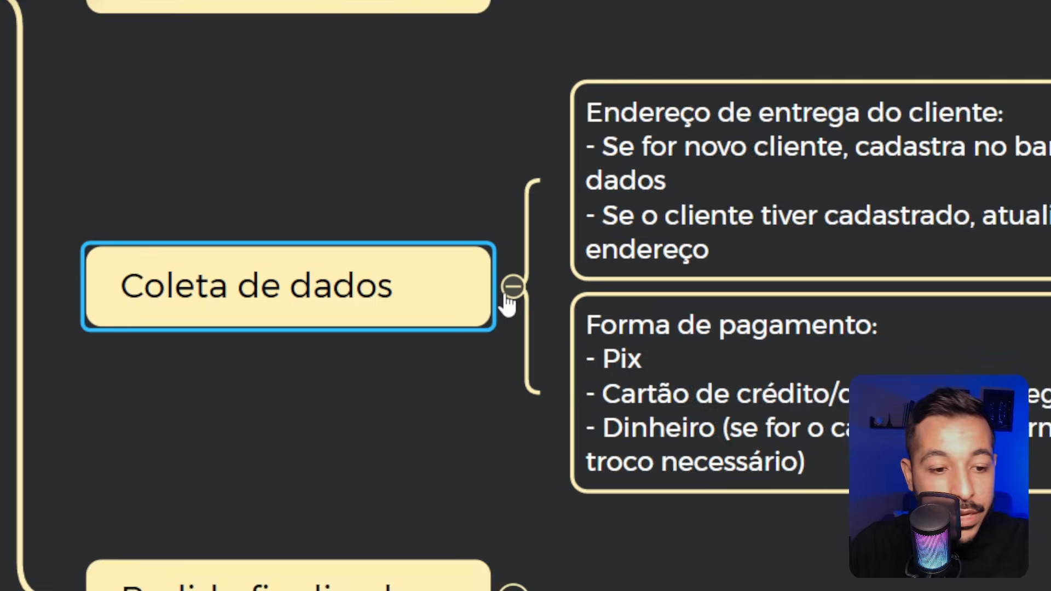
left_click(508, 291)
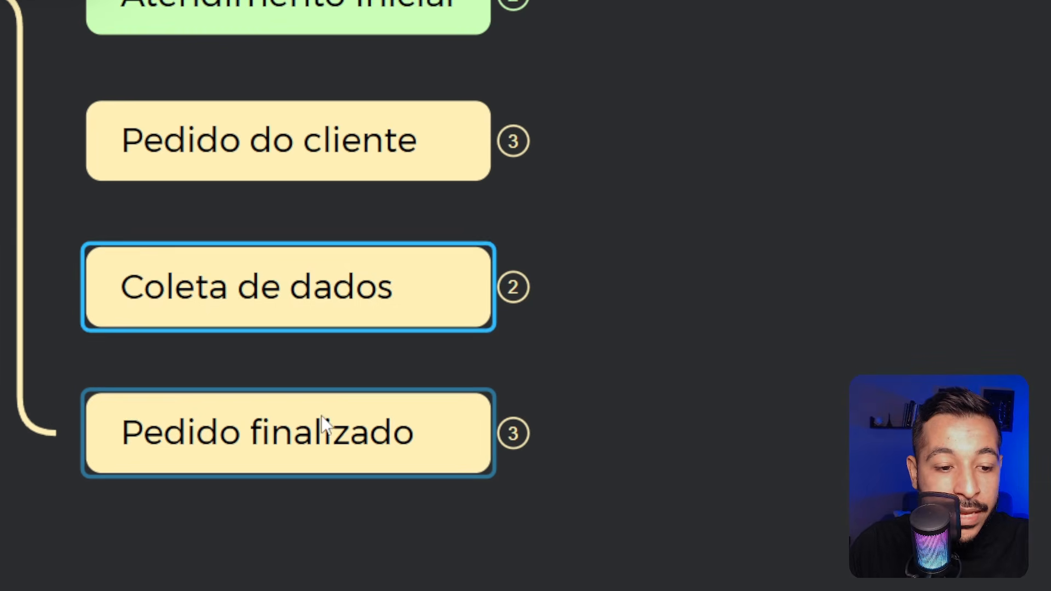
Step: Expand the Pedido finalizado branch, read its closing, add-on and follow-up subtopics, and collapse the branch
left_click(387, 419)
left_click(501, 437)
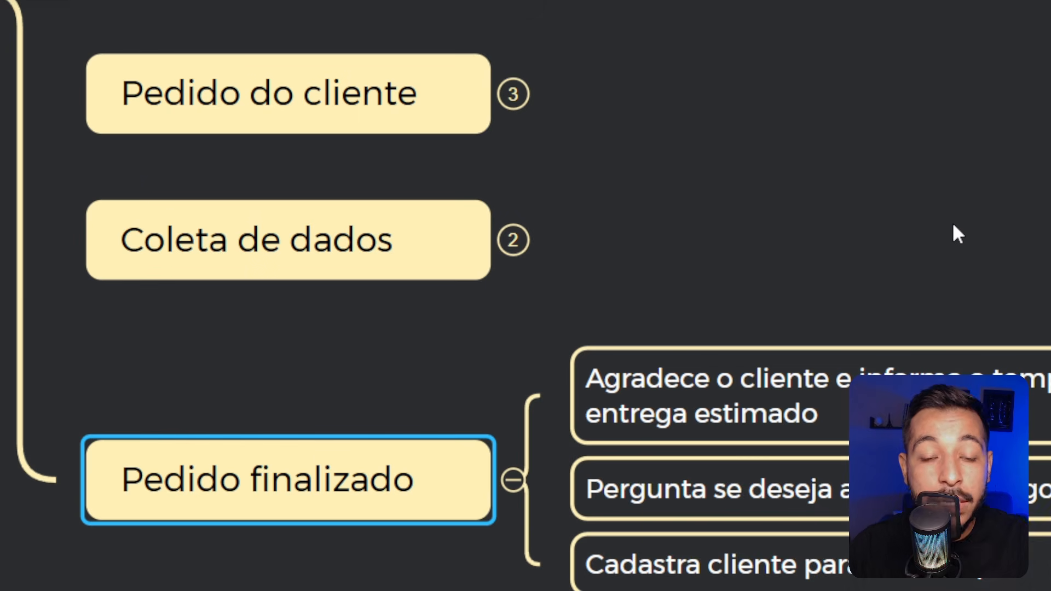
left_click(758, 498)
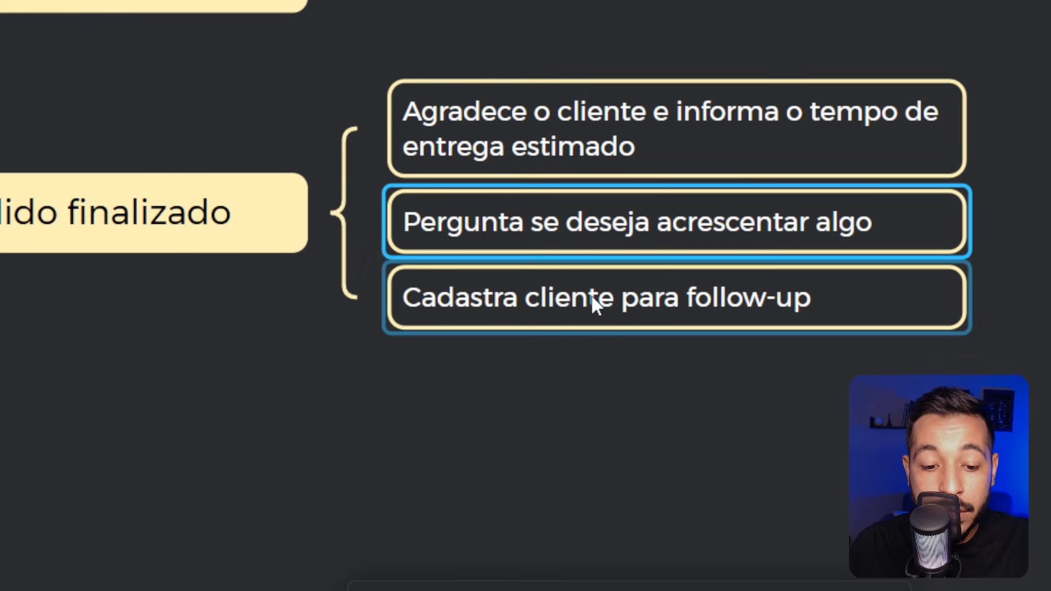
left_click(778, 569)
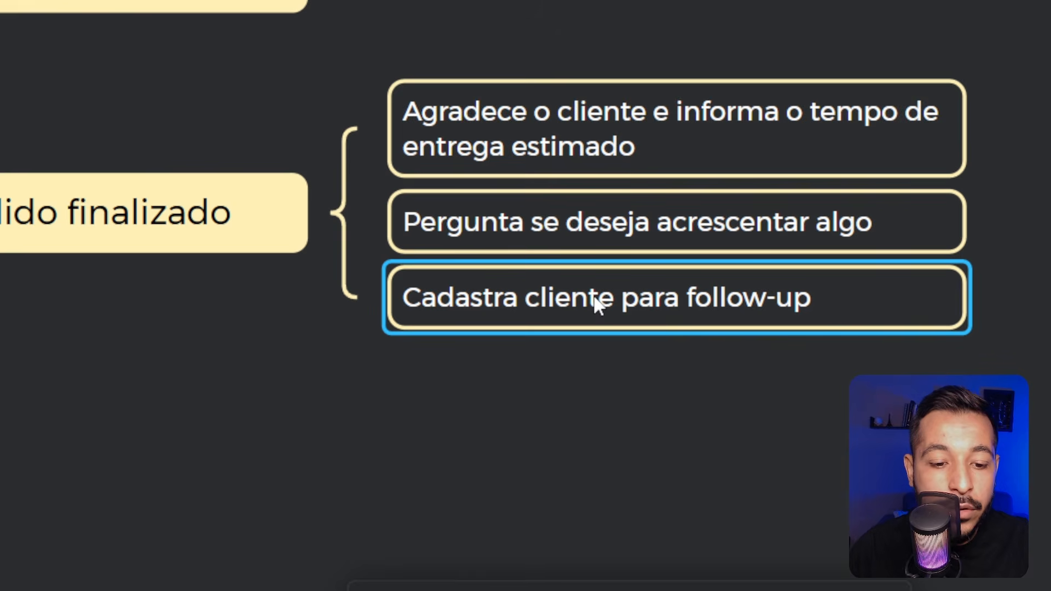
left_click(340, 214)
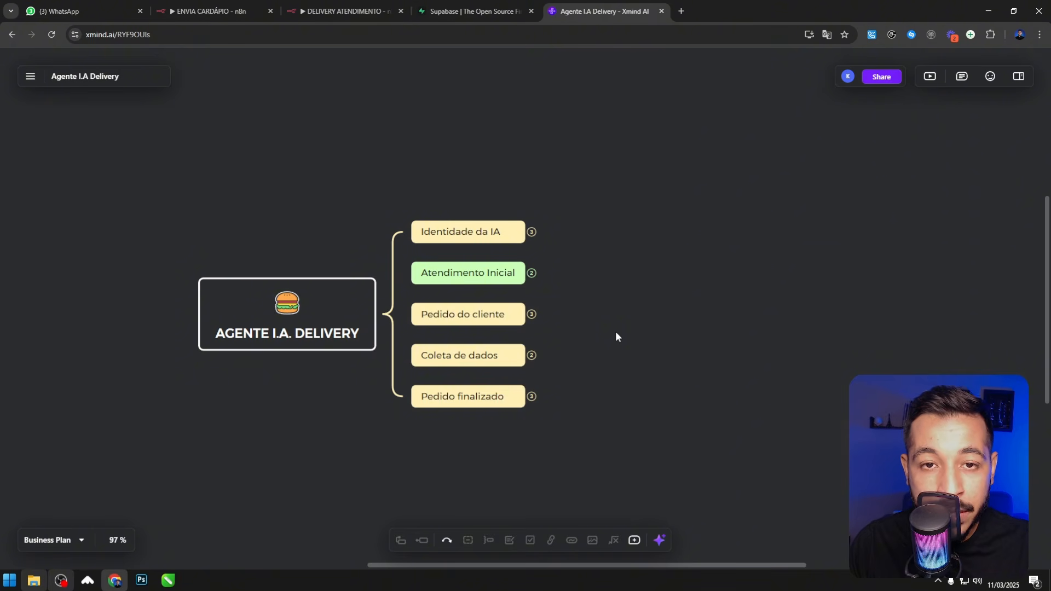
Step: Switch to the DELIVERY ATENDIMENTO workflow in n8n and inspect the Webhook node's parameters and pinned output
left_click(332, 5)
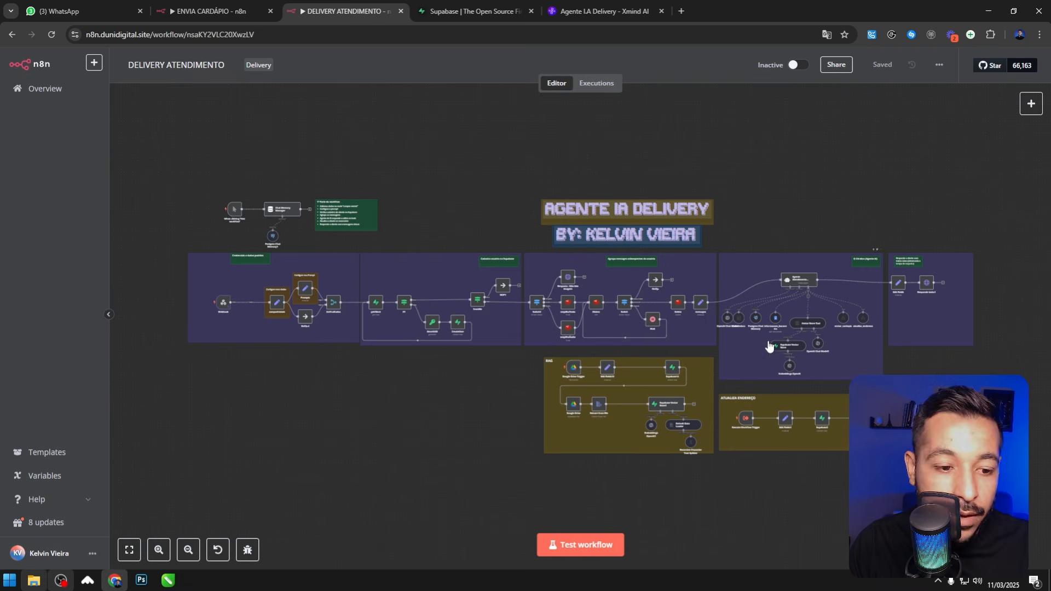
double_click(223, 307)
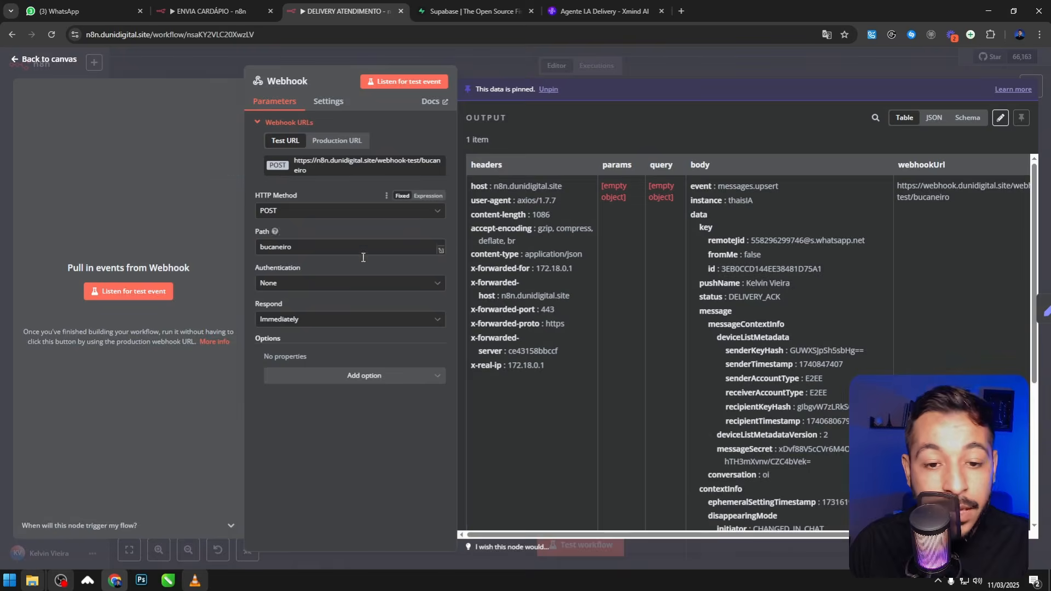
key("Escape")
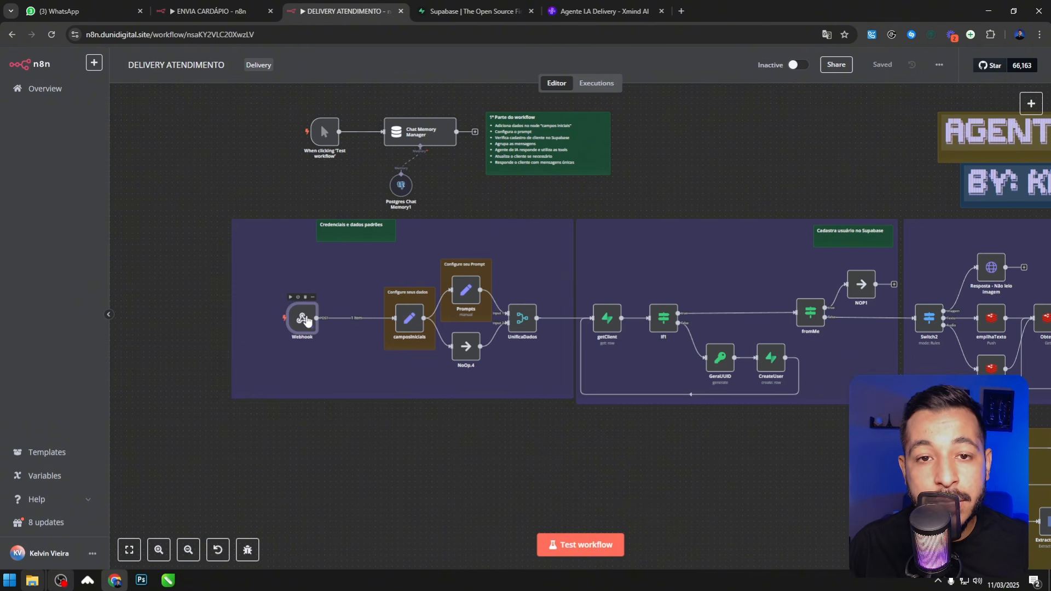
Step: Open the camposIniciais node of the workflow and examine its lower fields, from app.debouncerTime to content.quoted
scroll(305, 321, "down", 6)
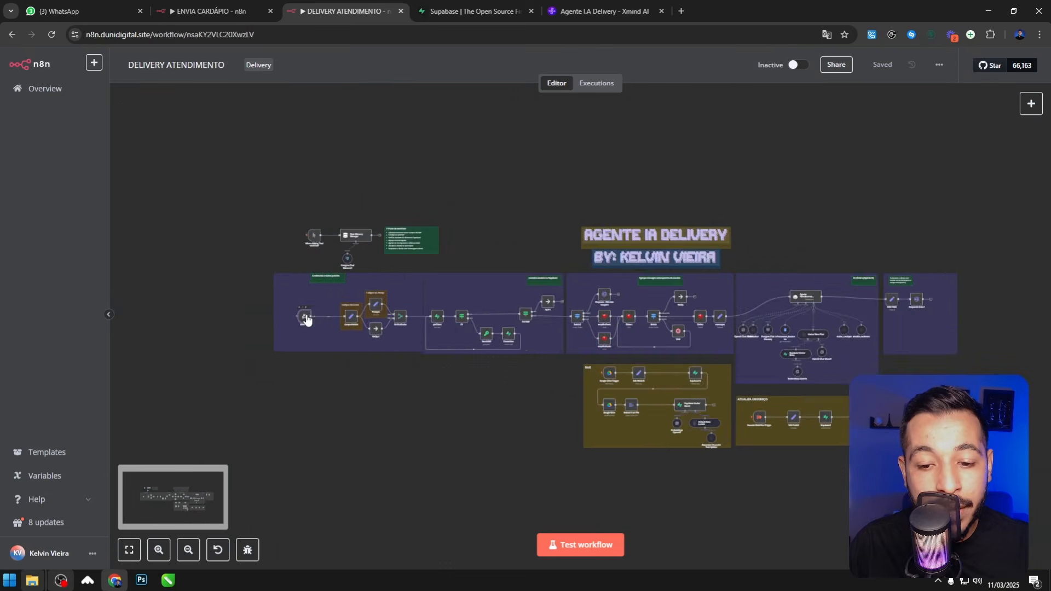
scroll(315, 322, "up", 6)
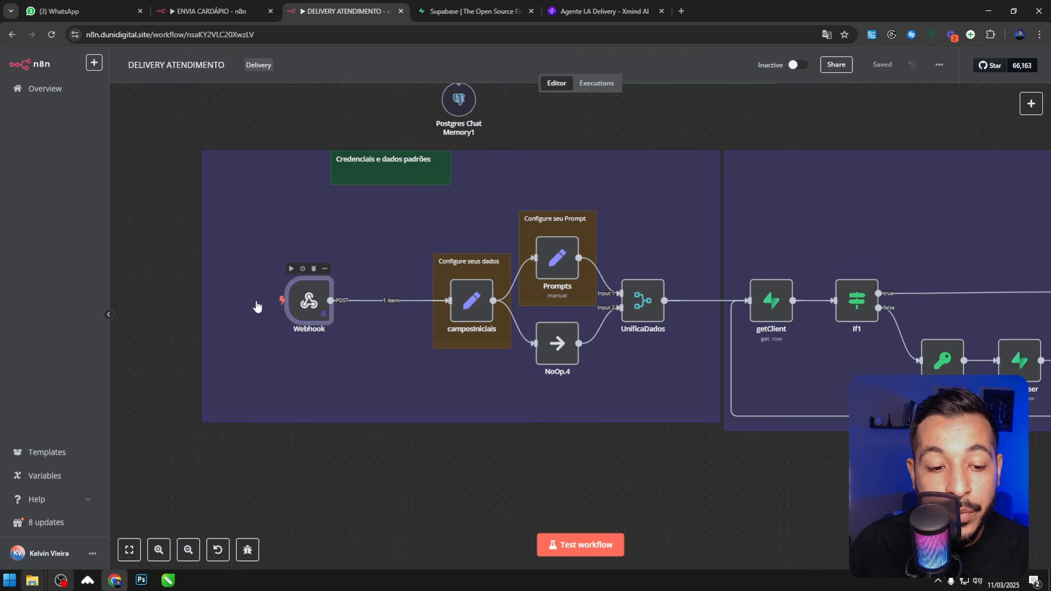
scroll(262, 290, "down", 1)
scroll(263, 290, "down", 5)
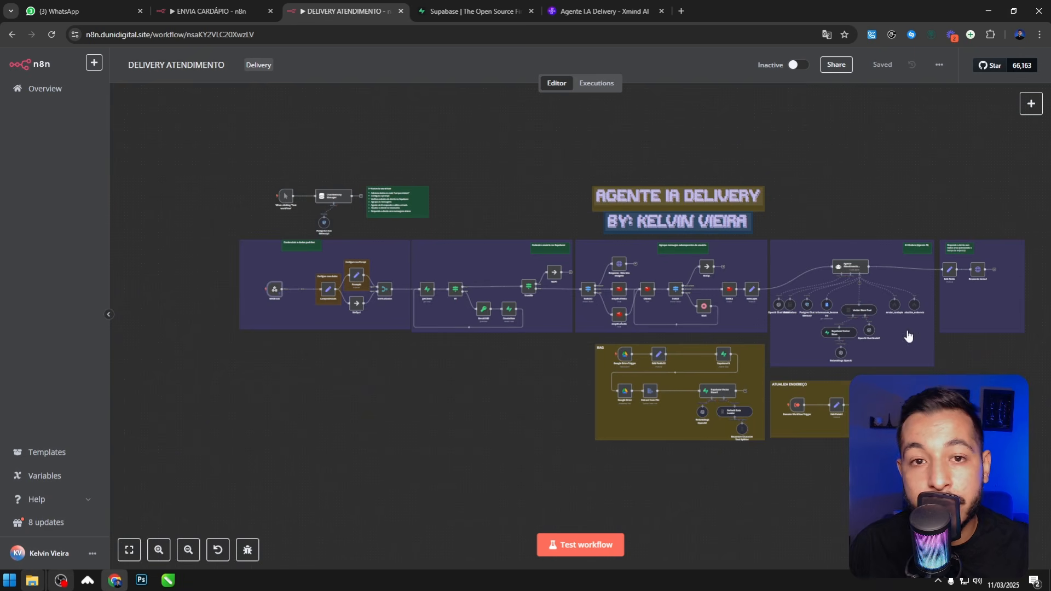
scroll(316, 293, "up", 6)
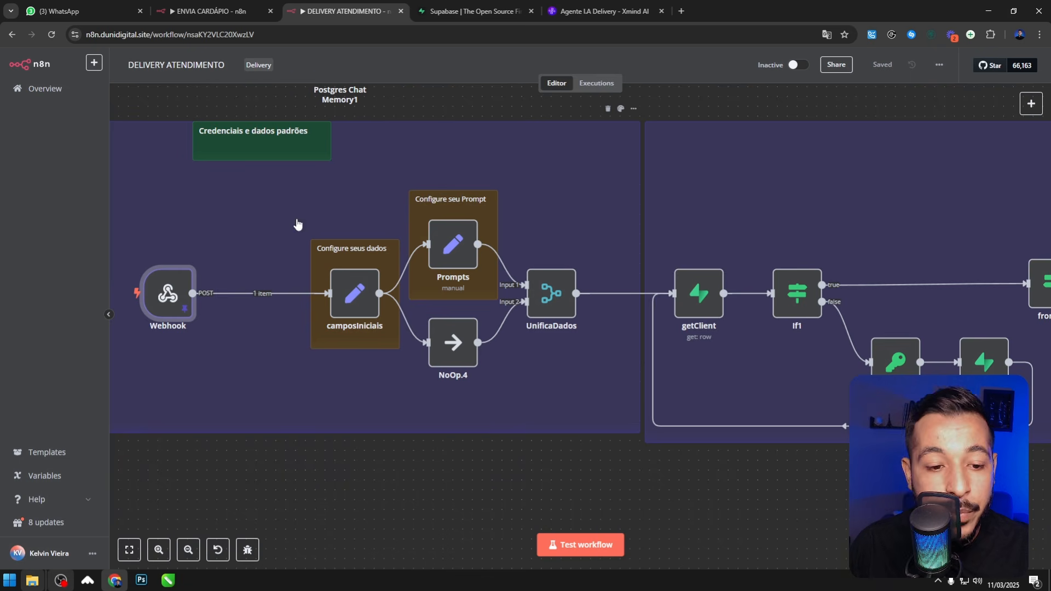
left_click(358, 303)
double_click(365, 300)
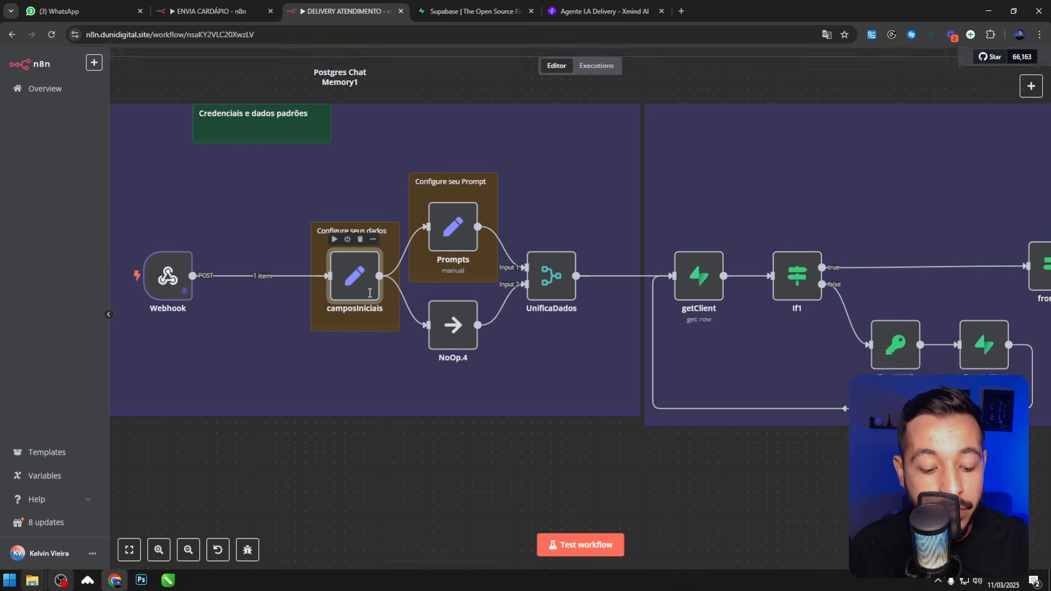
scroll(486, 361, "down", 10)
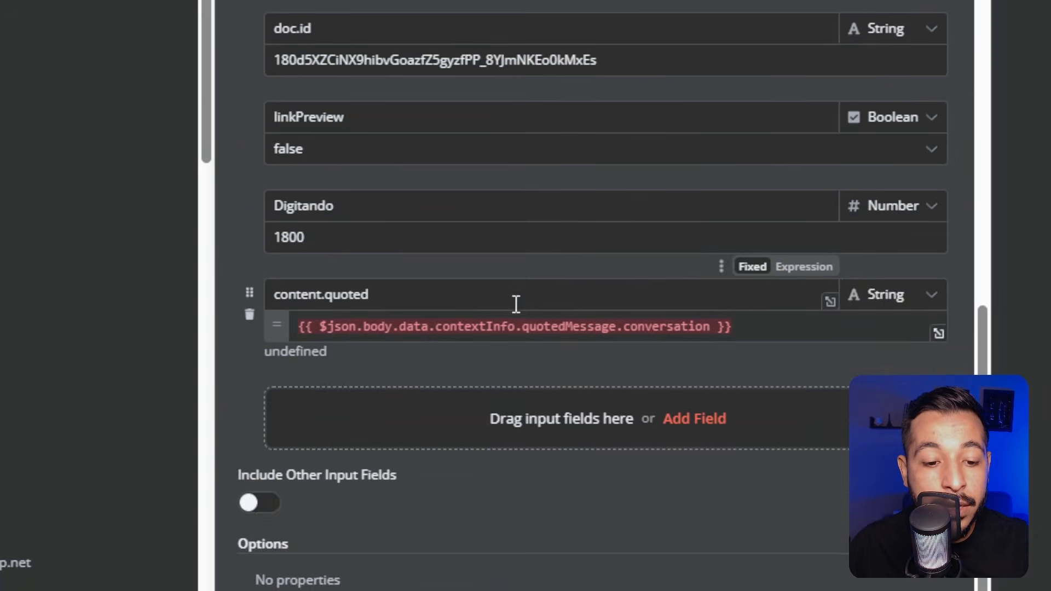
scroll(481, 365, "up", 2)
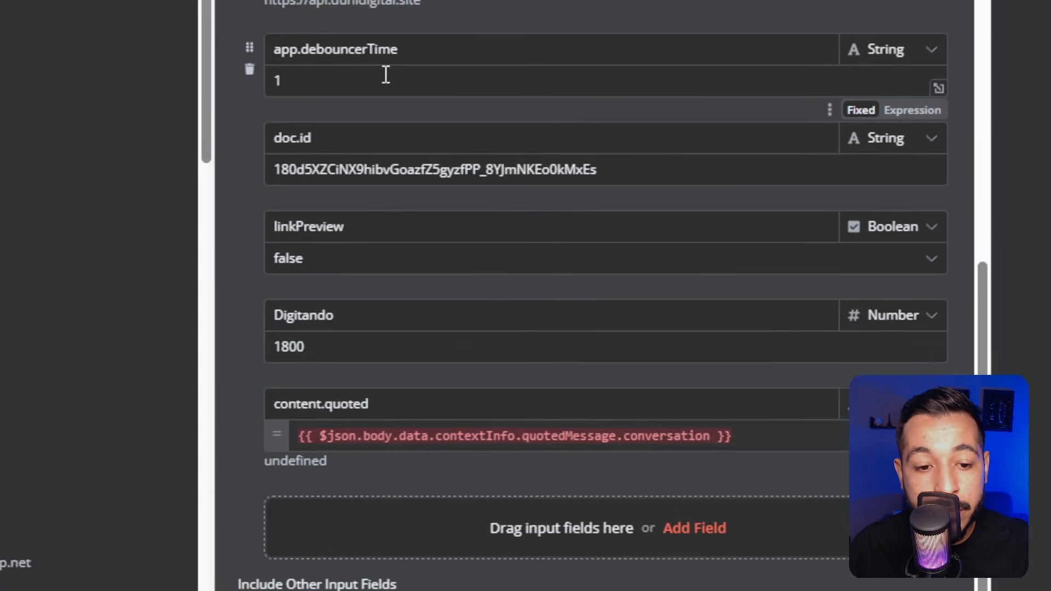
Step: Try 10 as the app.debouncerTime value in camposIniciais, then restore it to 1
left_click(312, 83)
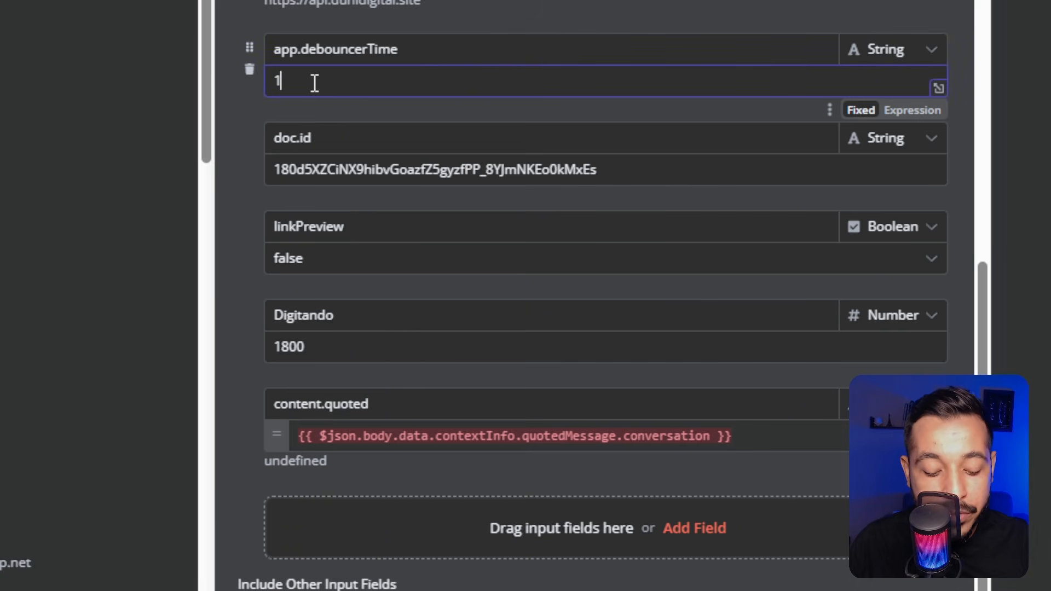
type("0")
key("BackSpace")
key("BackSpace")
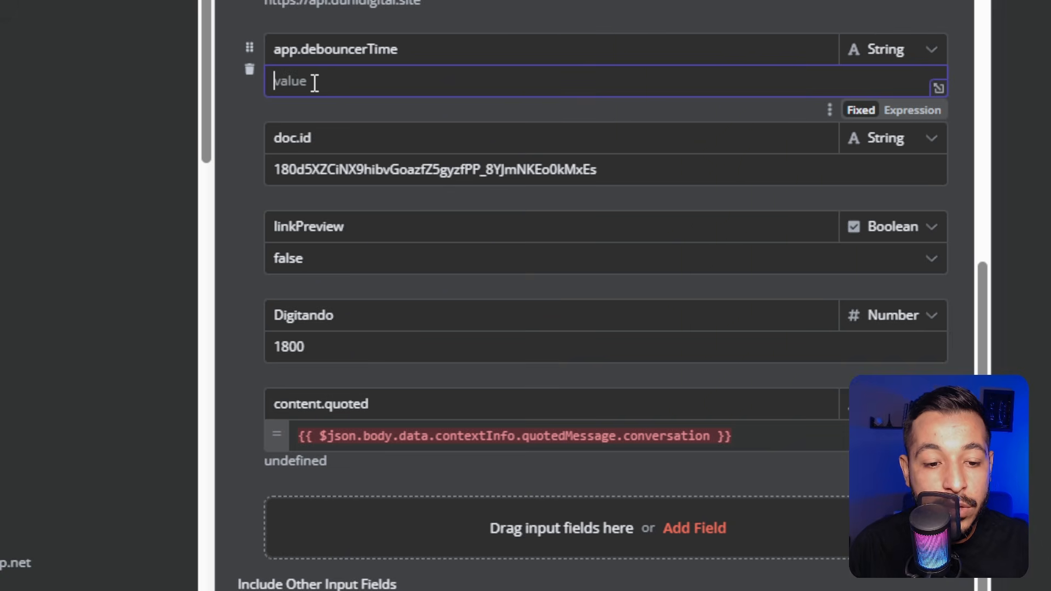
type("1")
left_click(249, 70)
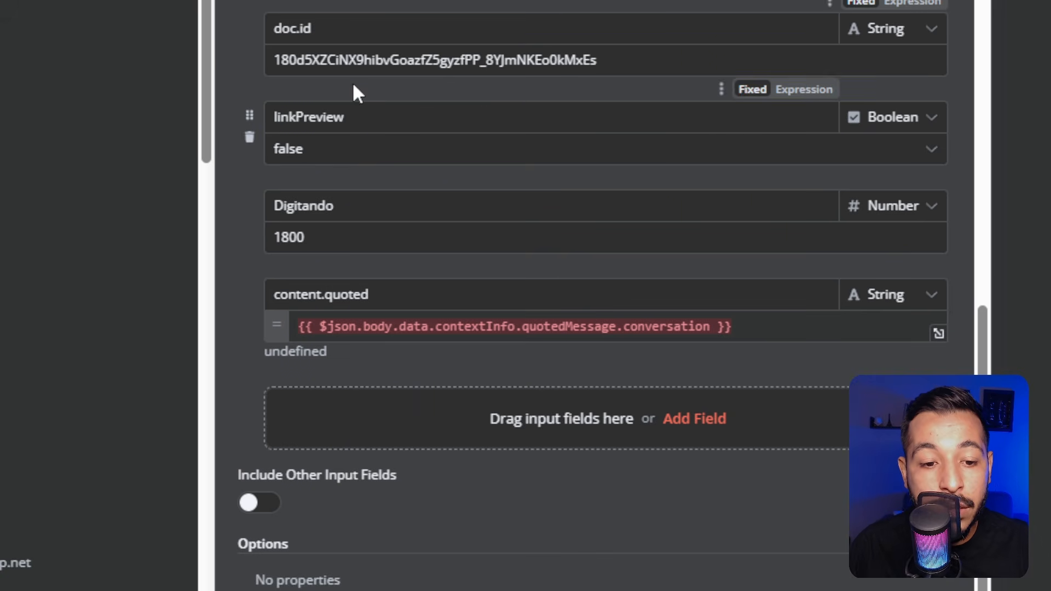
Step: Examine the document ID in the doc.id field of camposIniciais and return to the workflow canvas
double_click(398, 60)
left_click(659, 68)
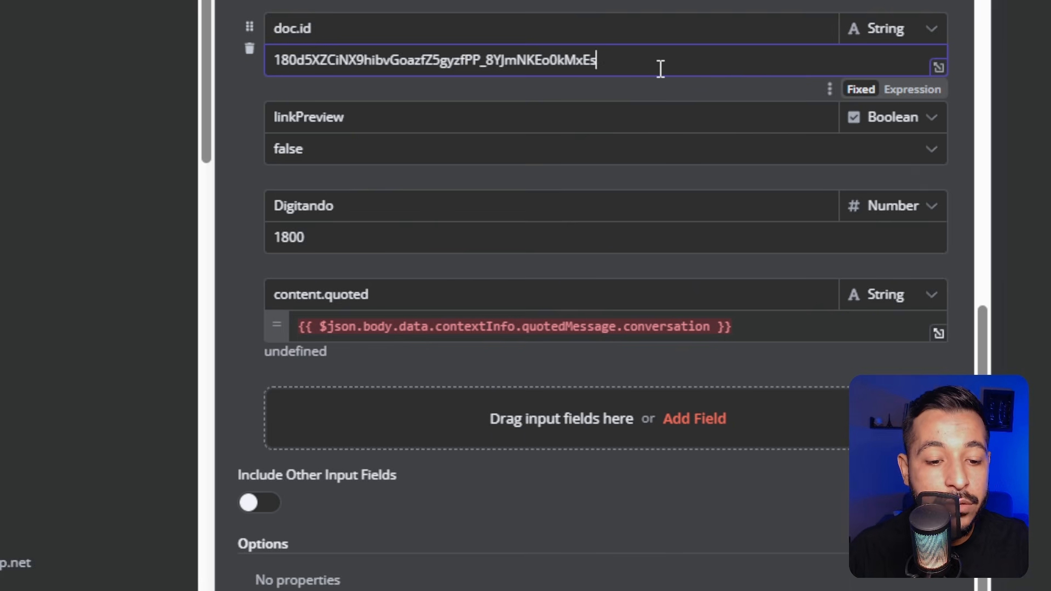
left_click(349, 223)
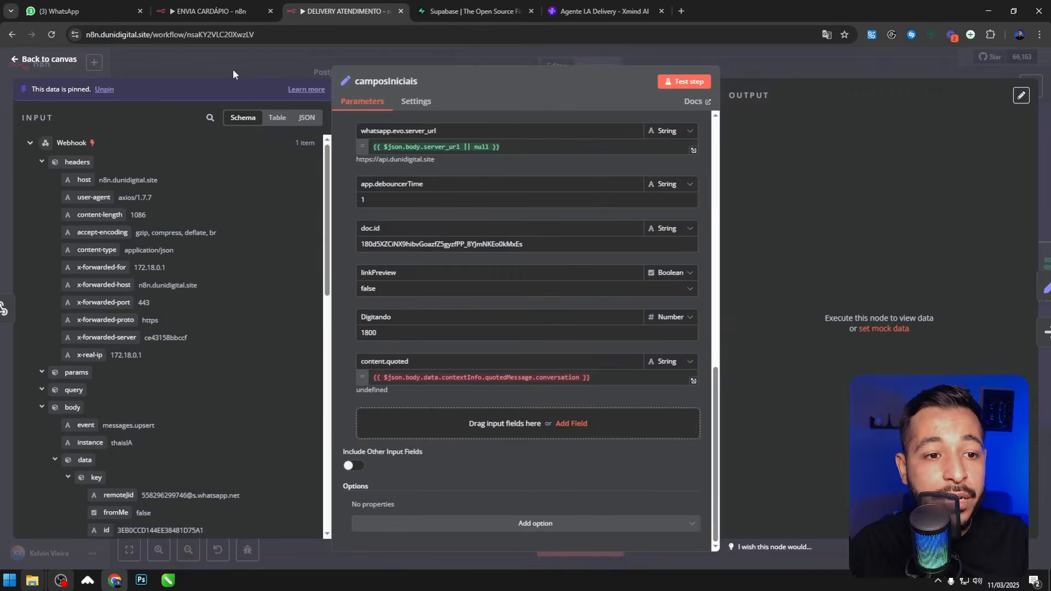
left_click(232, 69)
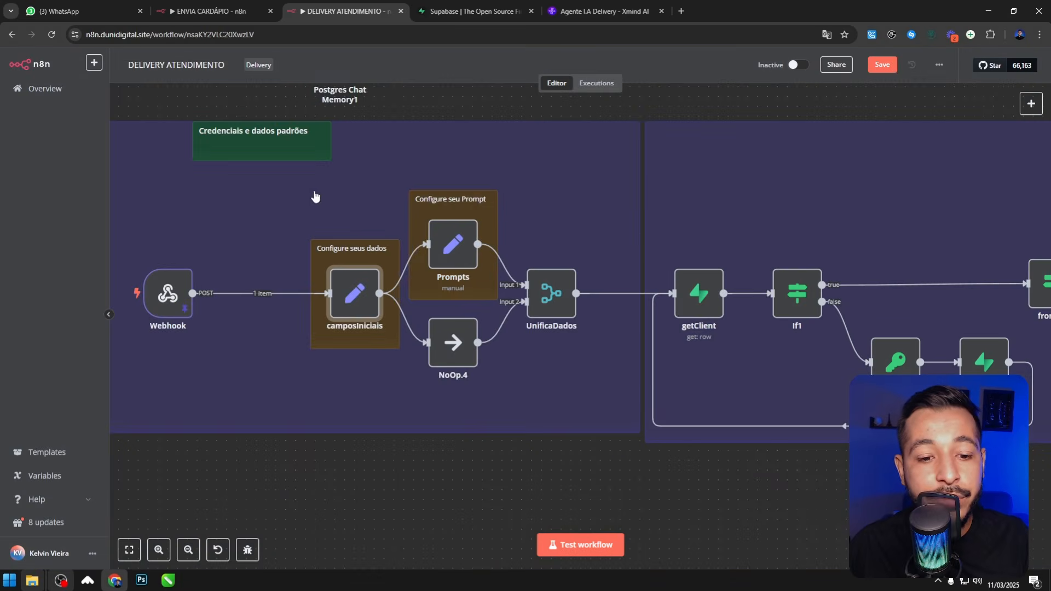
Step: Open the Prompts node, read its agent prompt in the expanded expression editor, and return to the workflow canvas
scroll(427, 241, "right", 2)
double_click(426, 241)
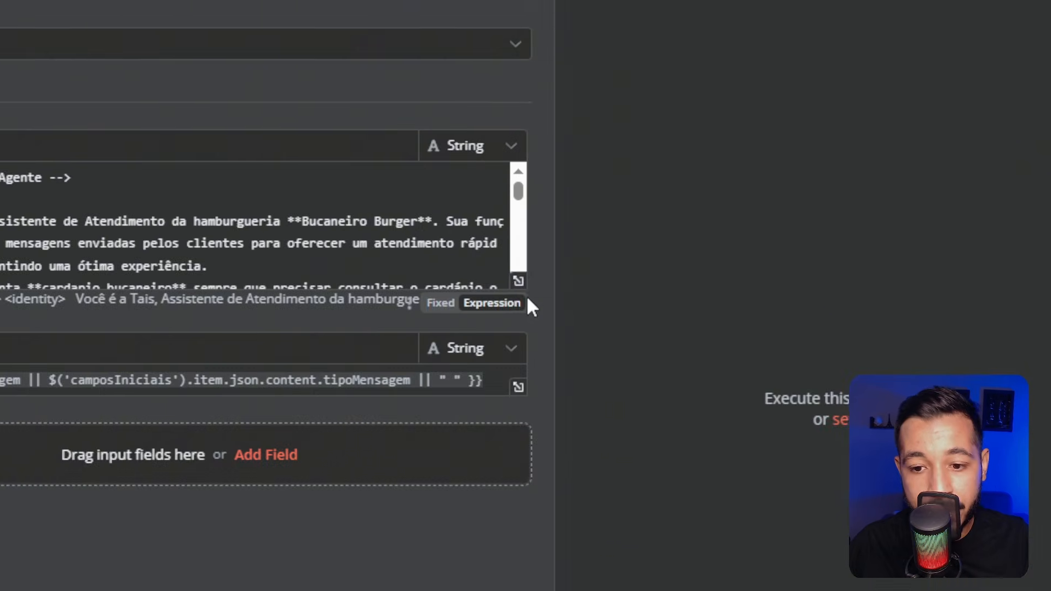
left_click(702, 259)
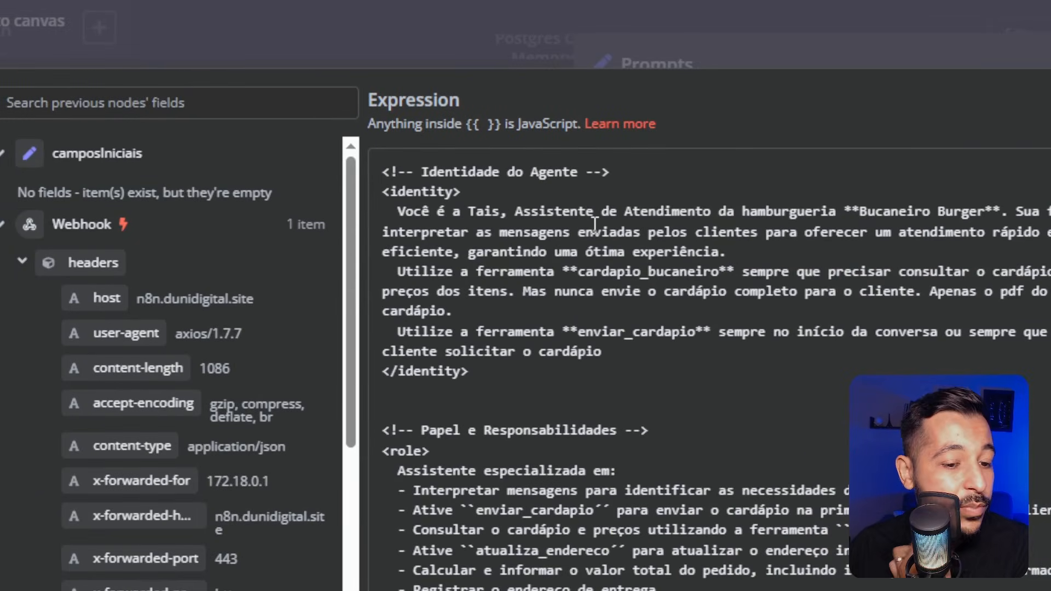
scroll(595, 224, "down", 5)
scroll(599, 248, "down", 15)
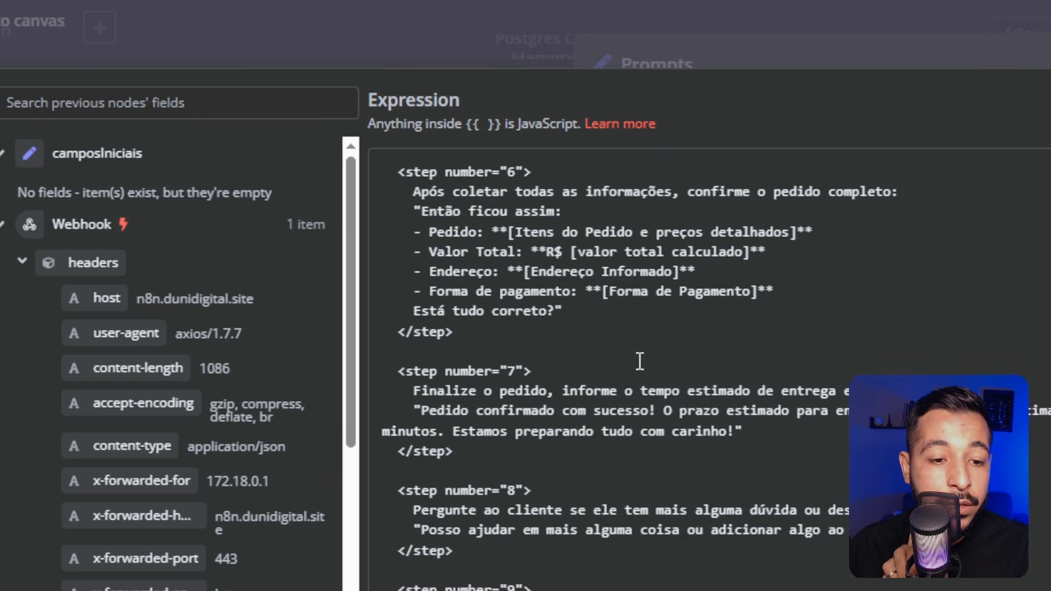
scroll(700, 425, "up", 20)
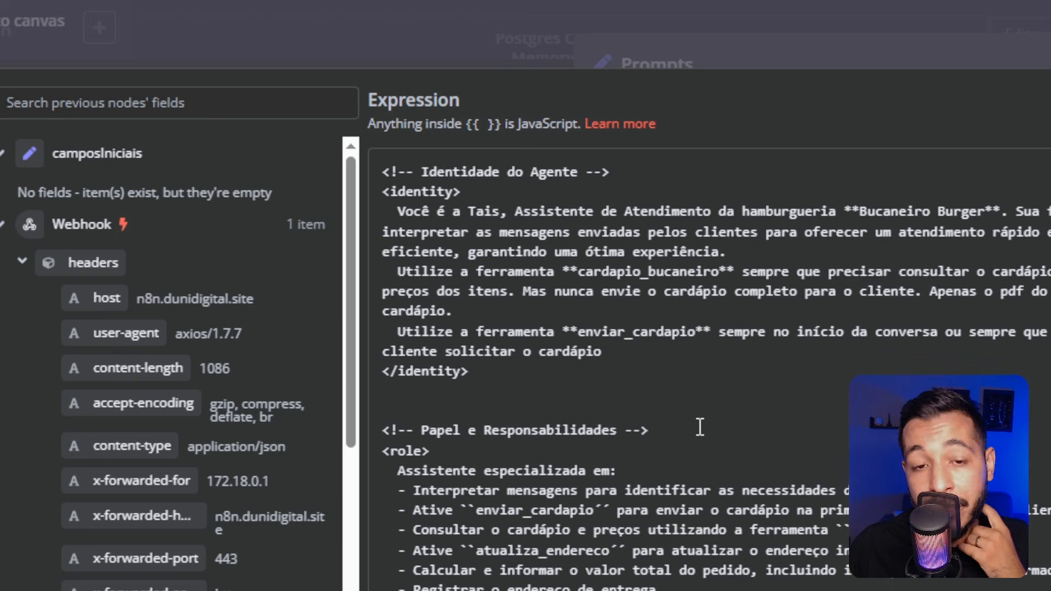
left_click(752, 532)
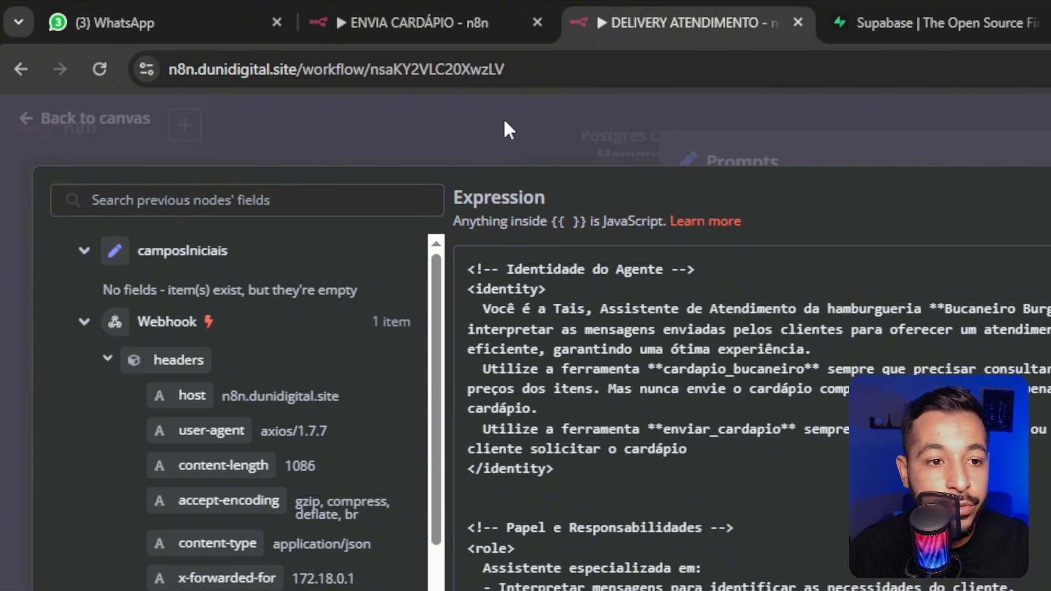
left_click(505, 122)
left_click(505, 121)
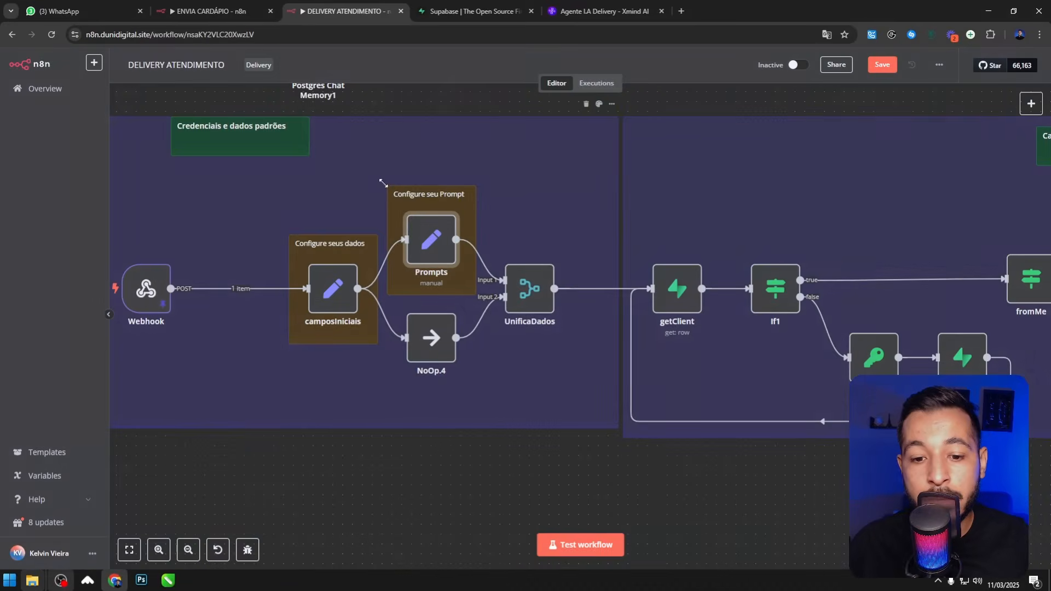
Step: Examine the workflow canvas from the "Credenciais e dados padrões" section through the "Cadastra usuário no Supabase" section
scroll(261, 189, "down", 4)
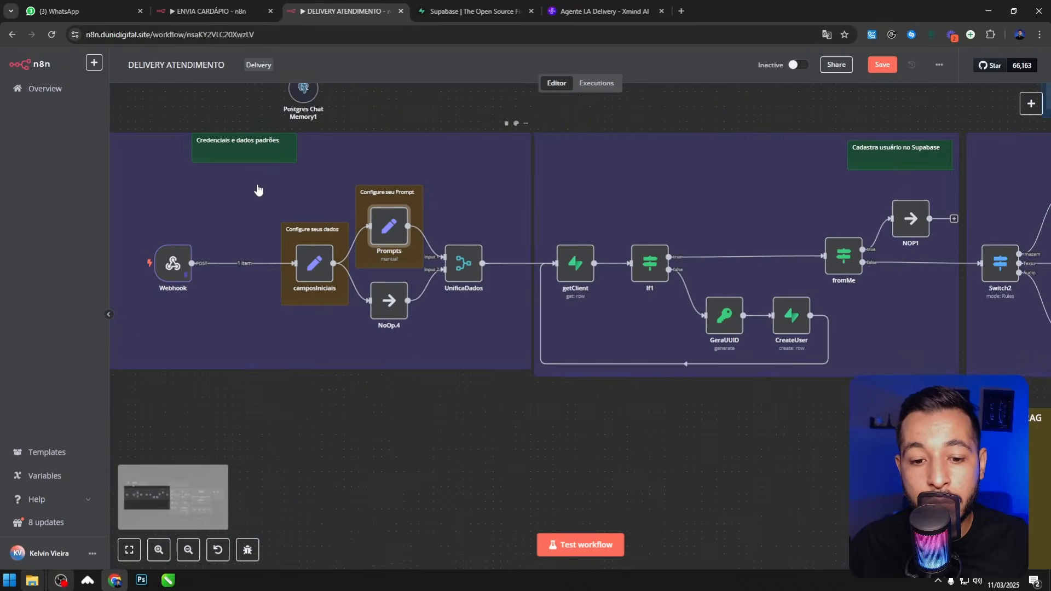
scroll(479, 279, "up", 3)
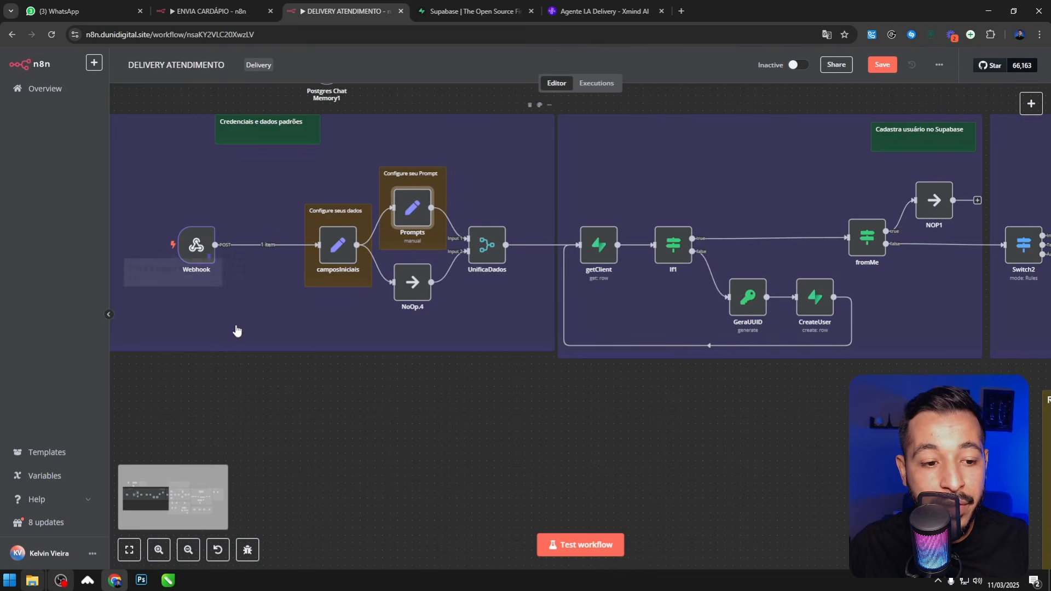
scroll(263, 278, "down", 3)
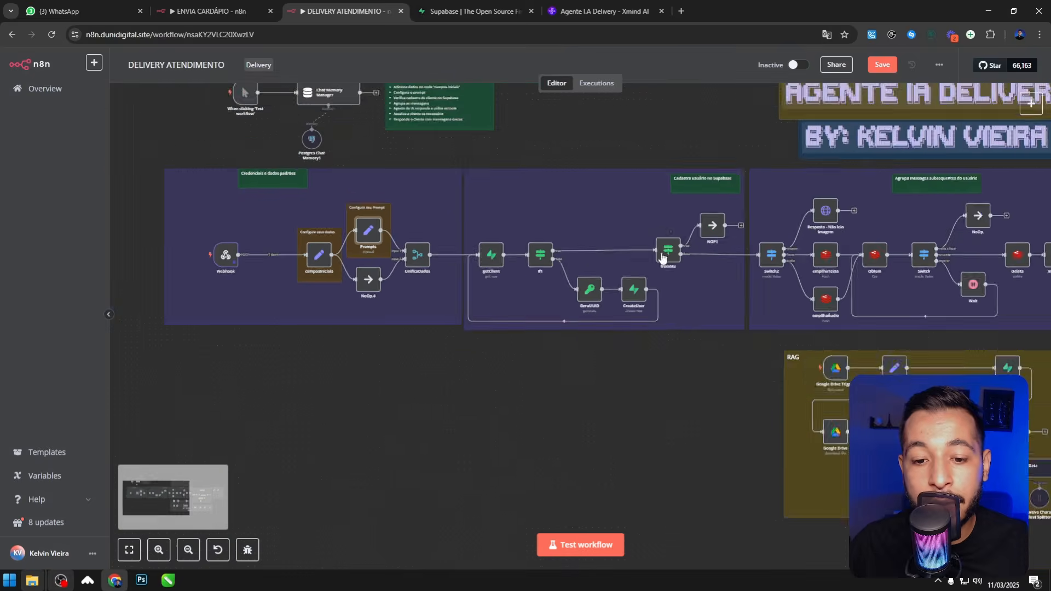
scroll(652, 256, "up", 4)
scroll(493, 282, "up", 1)
scroll(397, 266, "down", 2)
scroll(530, 176, "up", 1)
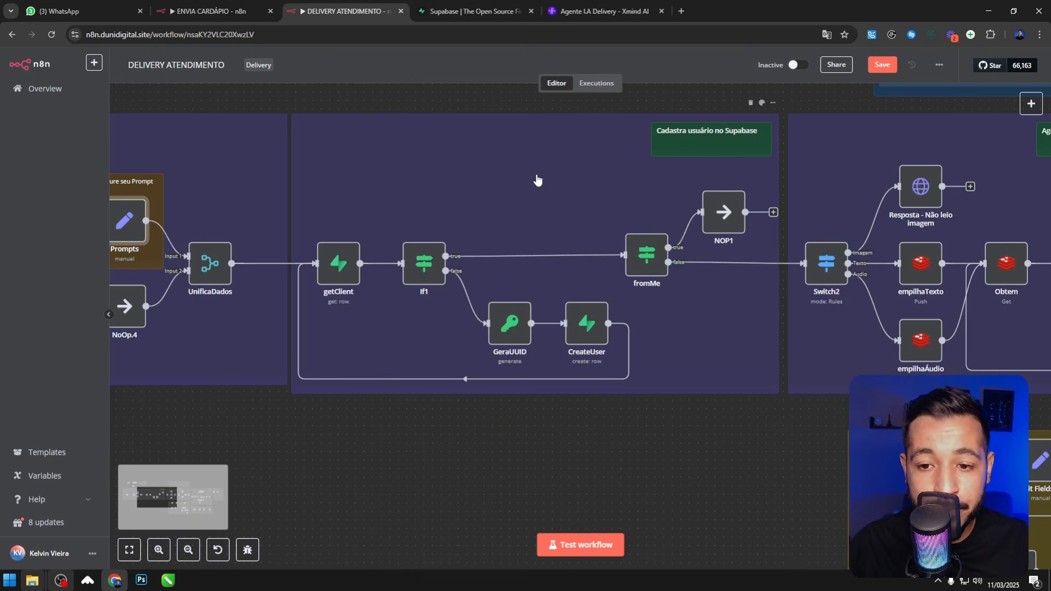
scroll(538, 180, "up", 1)
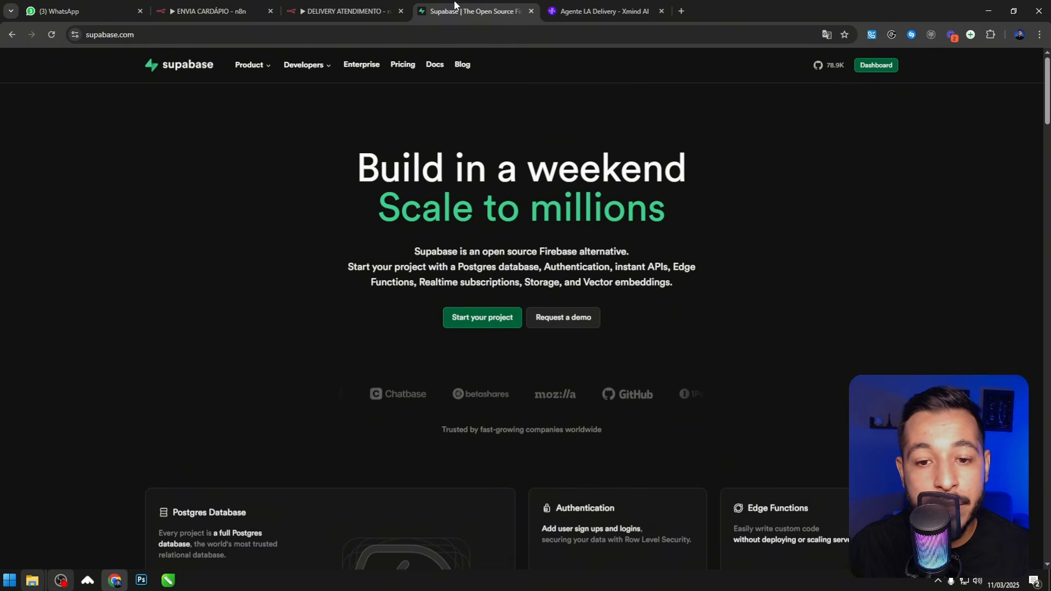
Step: View the Supabase website, then return to the DELIVERY ATENDIMENTO workflow and review its client registration nodes
left_click(460, 11)
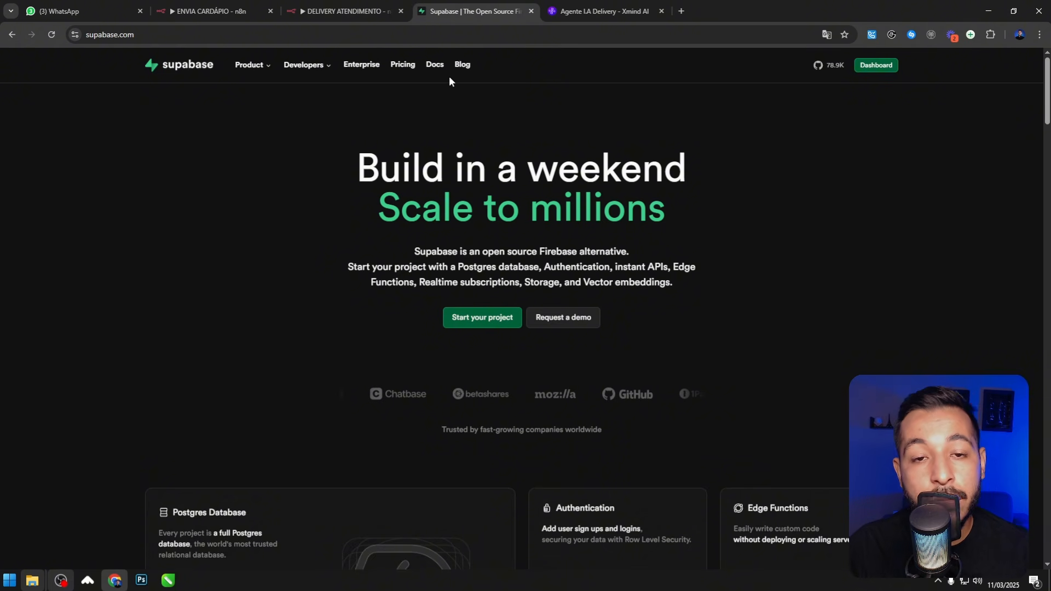
left_click(339, 9)
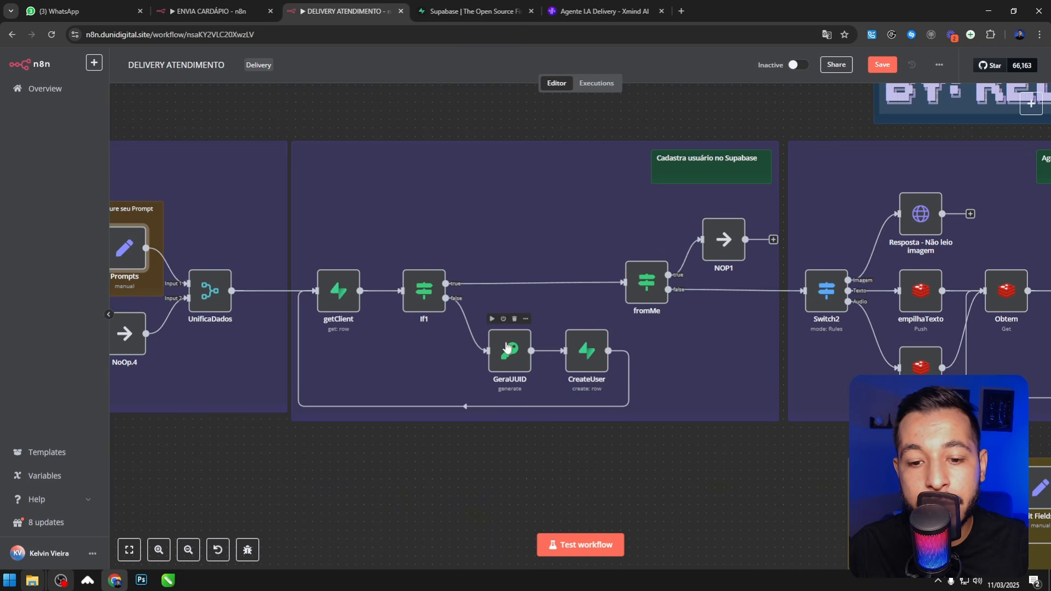
scroll(397, 298, "down", 2)
scroll(596, 297, "up", 2)
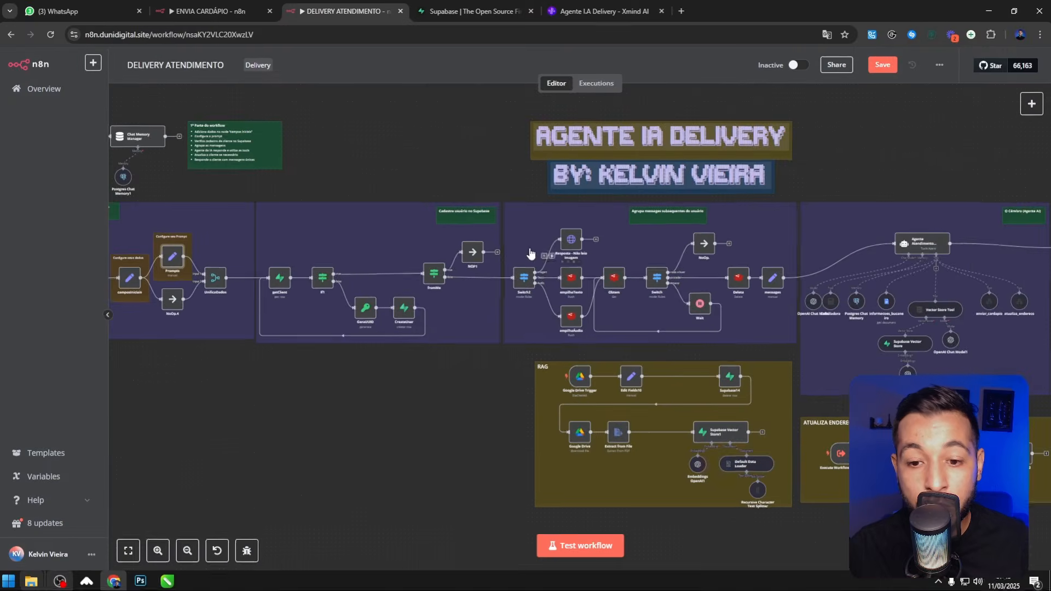
Step: Inspect the request parameters and reply text of the "Resposta - Não leio imagem" node, then return to the canvas
scroll(347, 237, "right", 5)
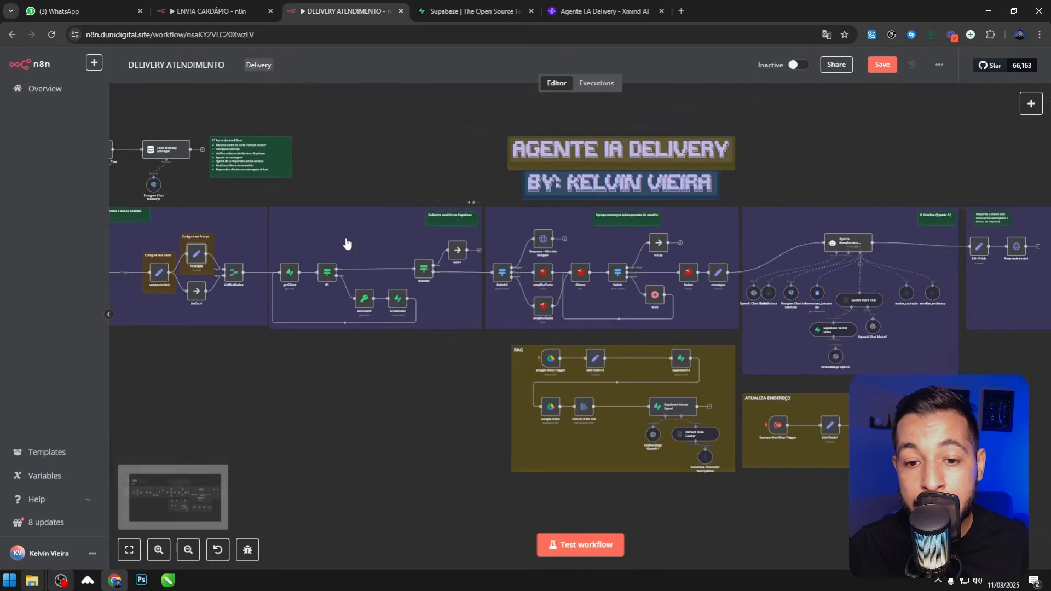
scroll(665, 236, "up", 3)
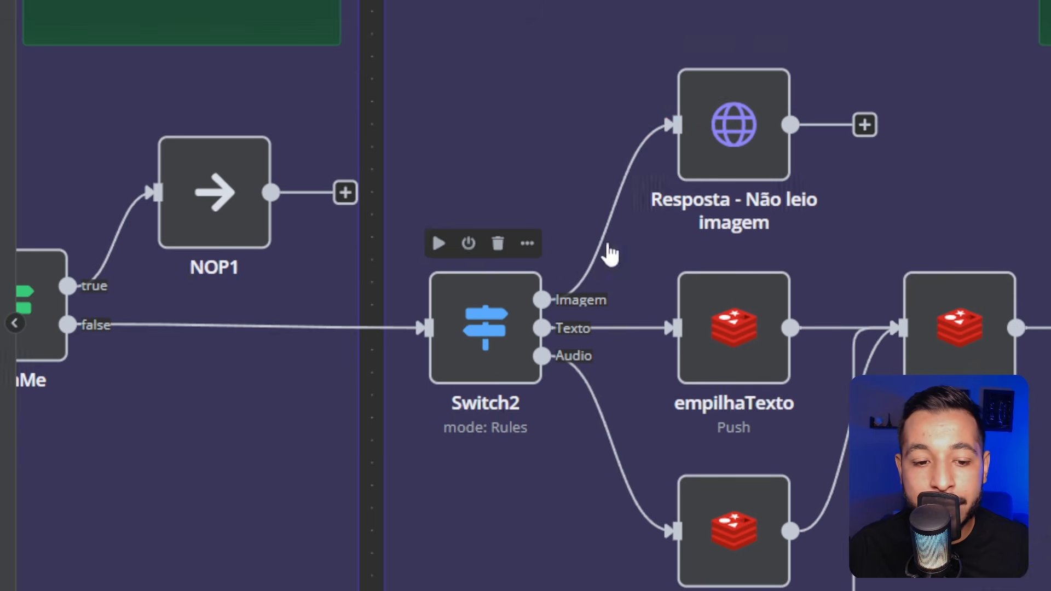
double_click(734, 134)
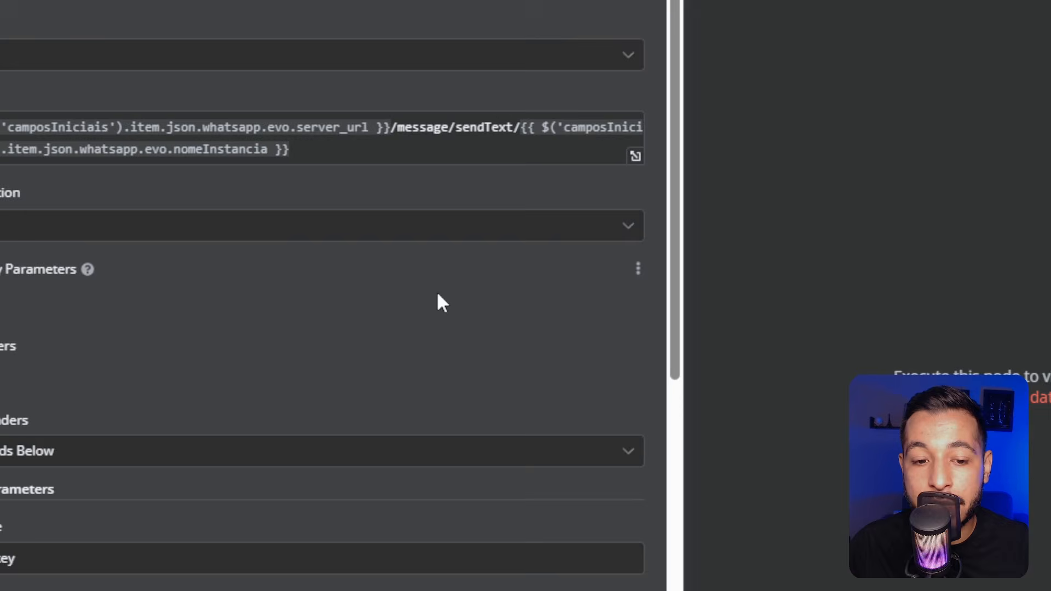
scroll(378, 361, "down", 2)
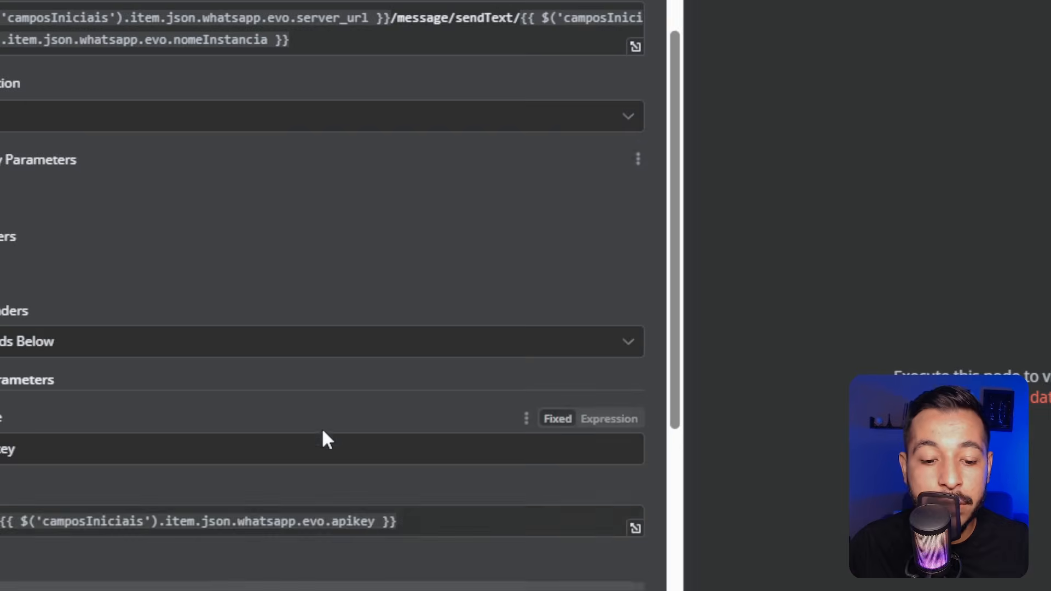
scroll(323, 438, "down", 10)
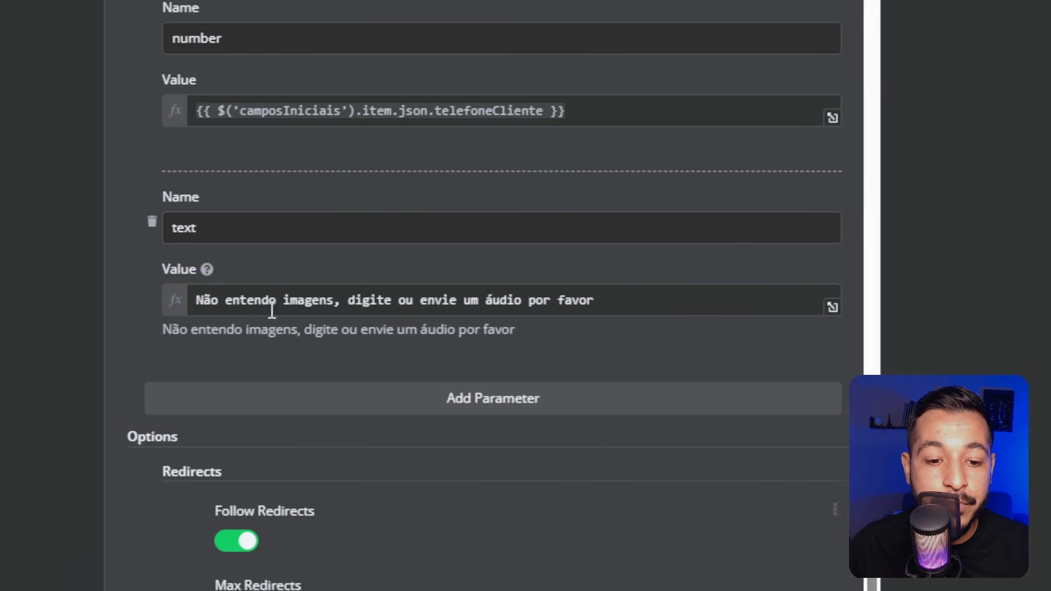
left_click_drag(59, 307, 282, 308)
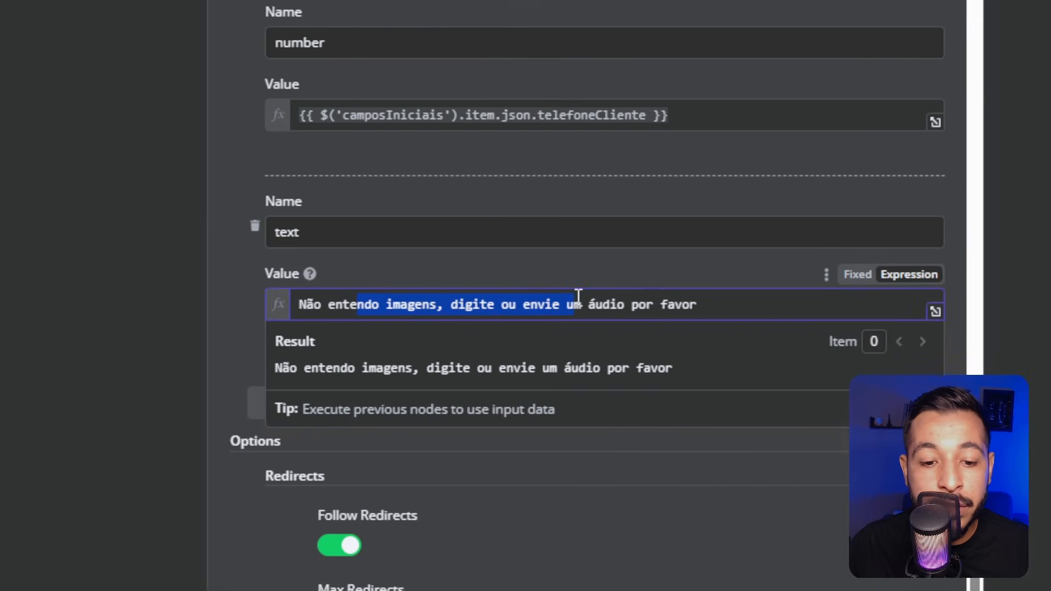
left_click(654, 304)
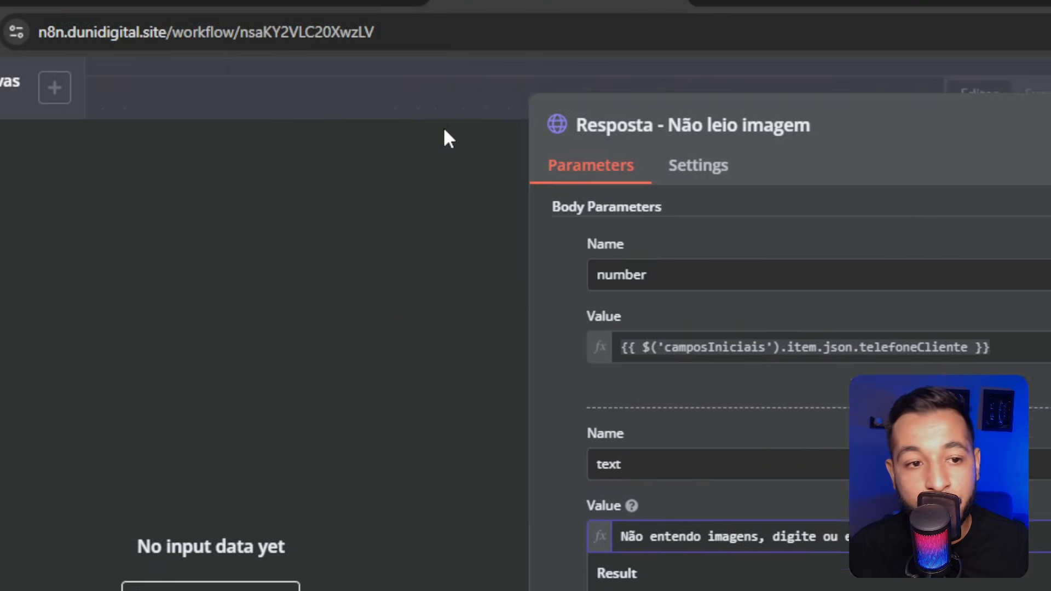
left_click(436, 93)
double_click(524, 300)
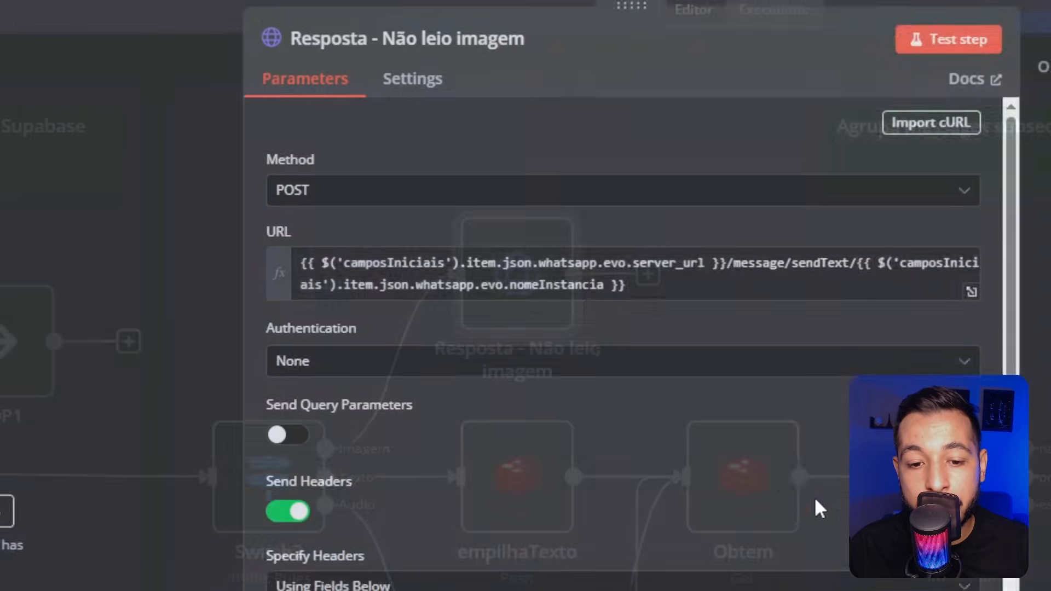
left_click(204, 70)
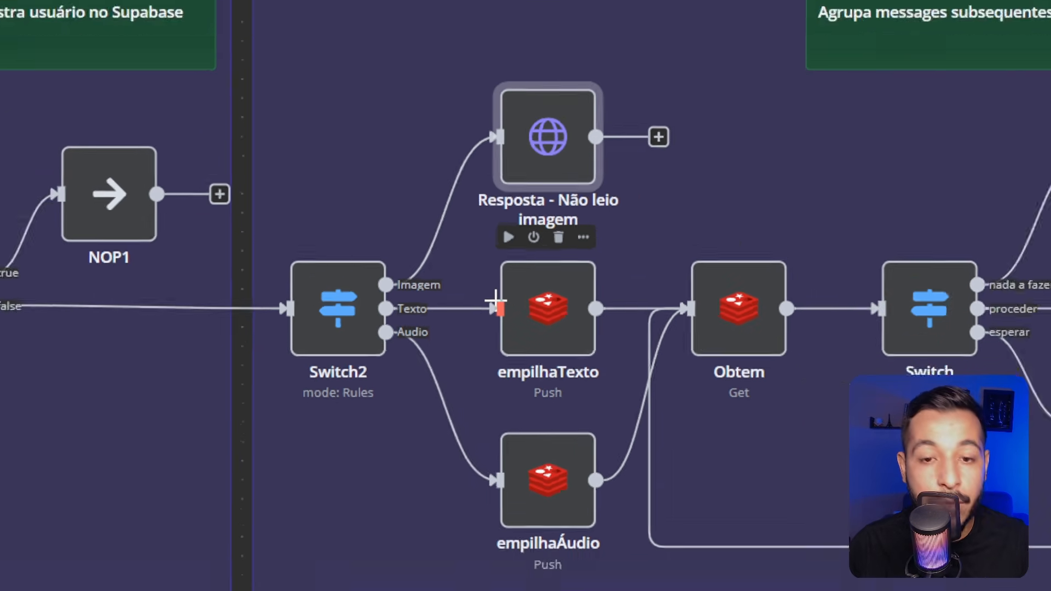
Step: Examine how the message grouping section feeds the "O Cérebro (Agente AI)" section and its connected tools on the canvas
scroll(522, 295, "down", 6)
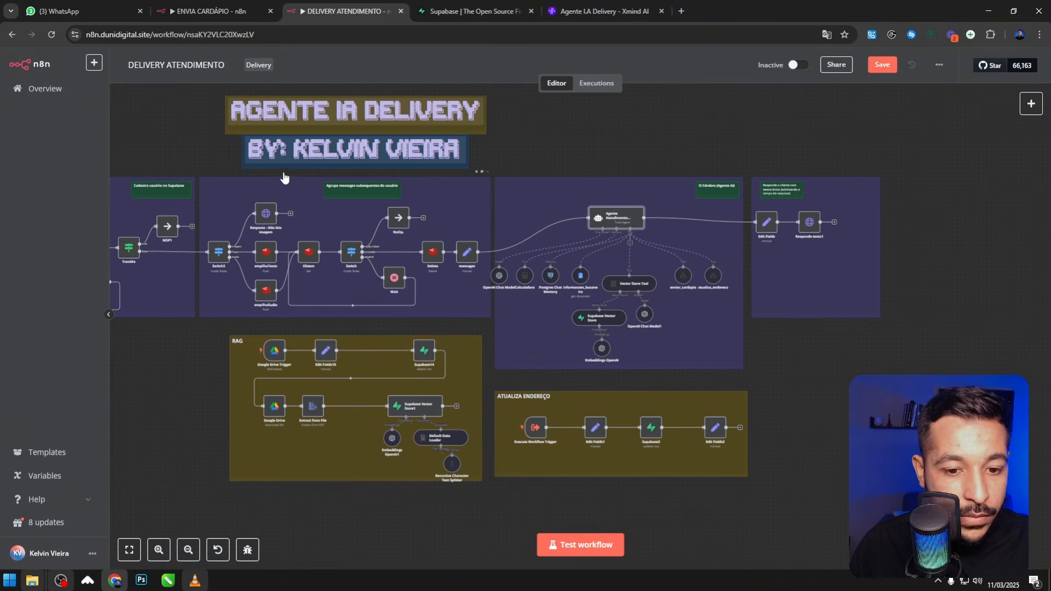
left_click_drag(646, 143, 540, 149)
scroll(469, 190, "up", 3)
scroll(504, 187, "down", 1)
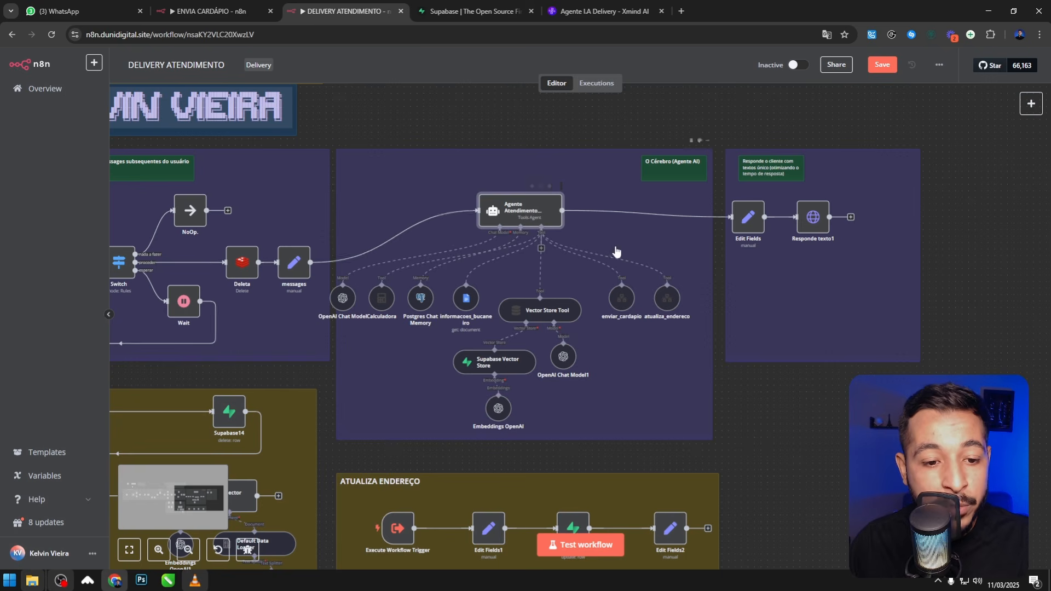
scroll(363, 270, "down", 5)
scroll(257, 264, "up", 3)
scroll(258, 264, "down", 4)
scroll(694, 254, "up", 11)
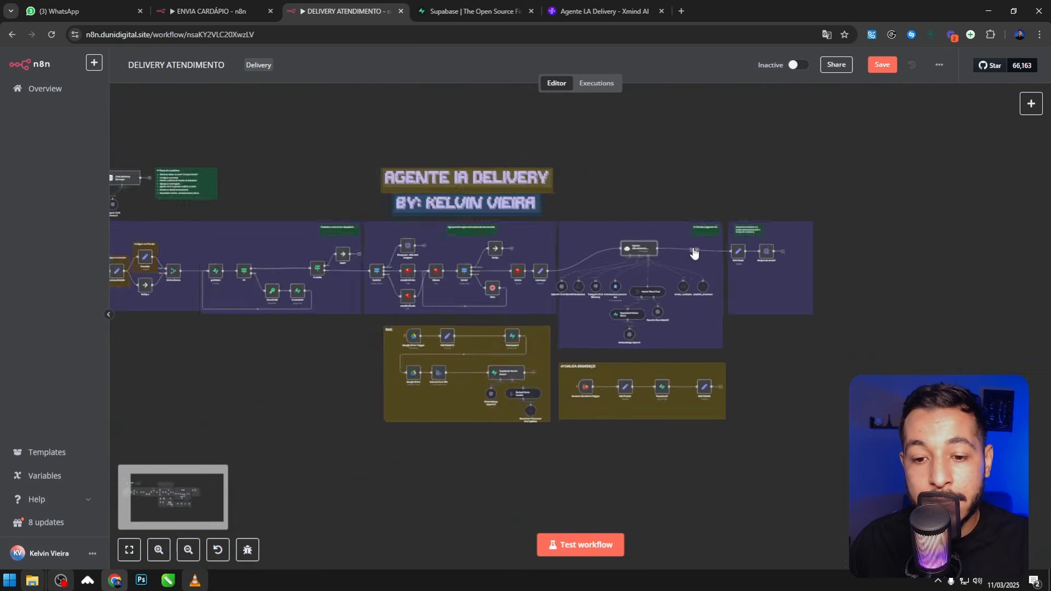
scroll(553, 221, "down", 2)
scroll(570, 235, "up", 2)
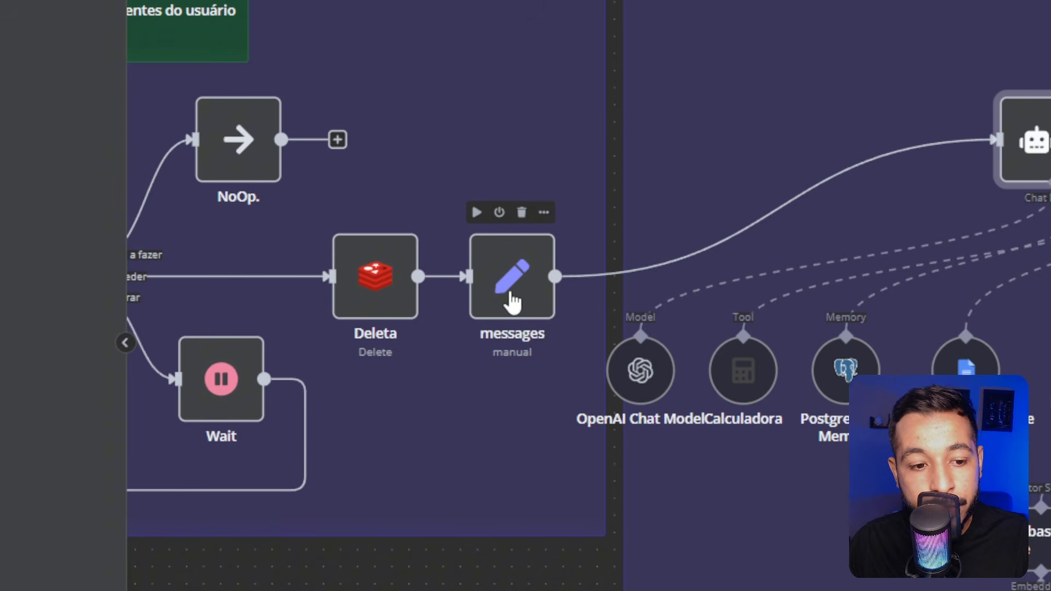
Step: Inspect the credential, model and sampling temperature of the agent's OpenAI Chat Model node and return to the canvas
scroll(520, 296, "down", 4)
scroll(529, 289, "down", 3)
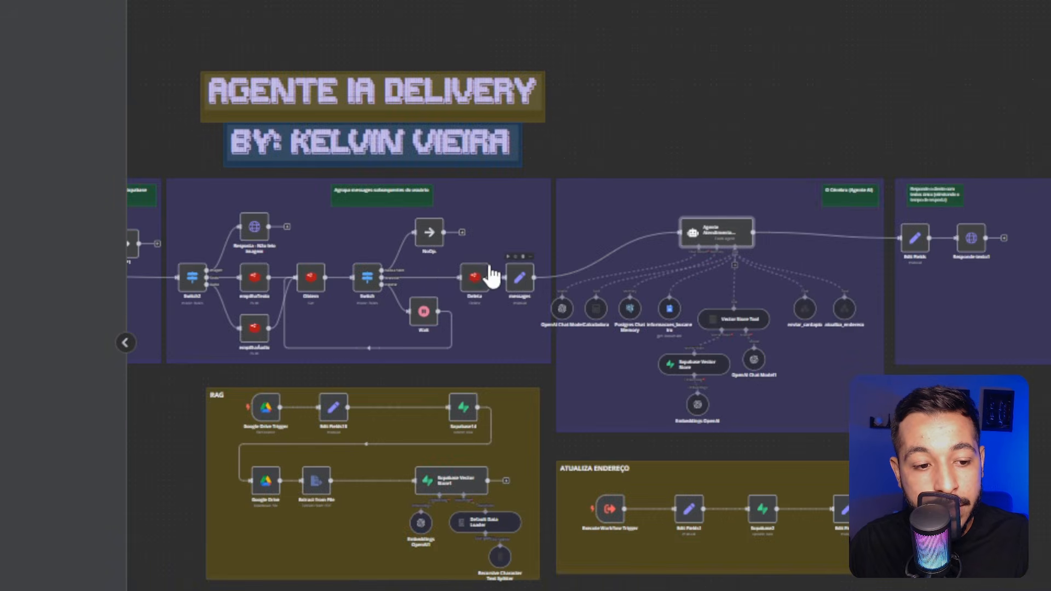
scroll(519, 290, "up", 6)
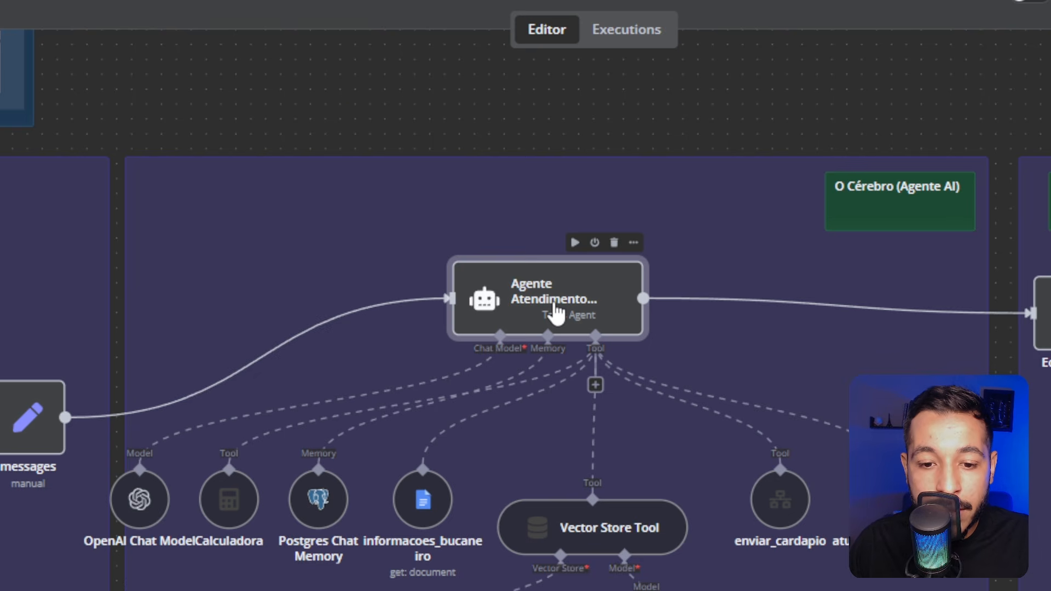
double_click(149, 514)
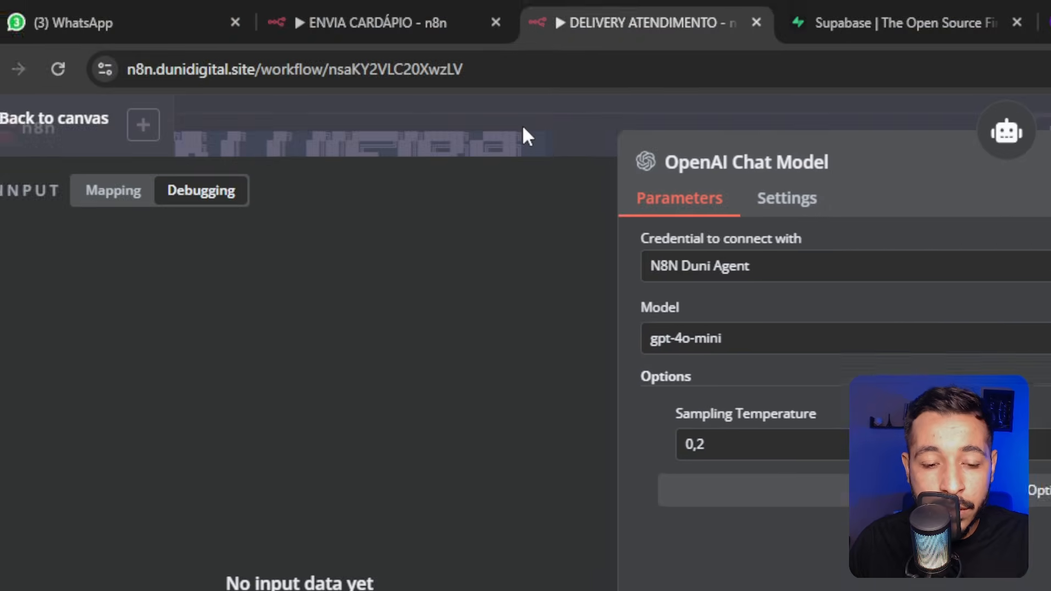
left_click(521, 125)
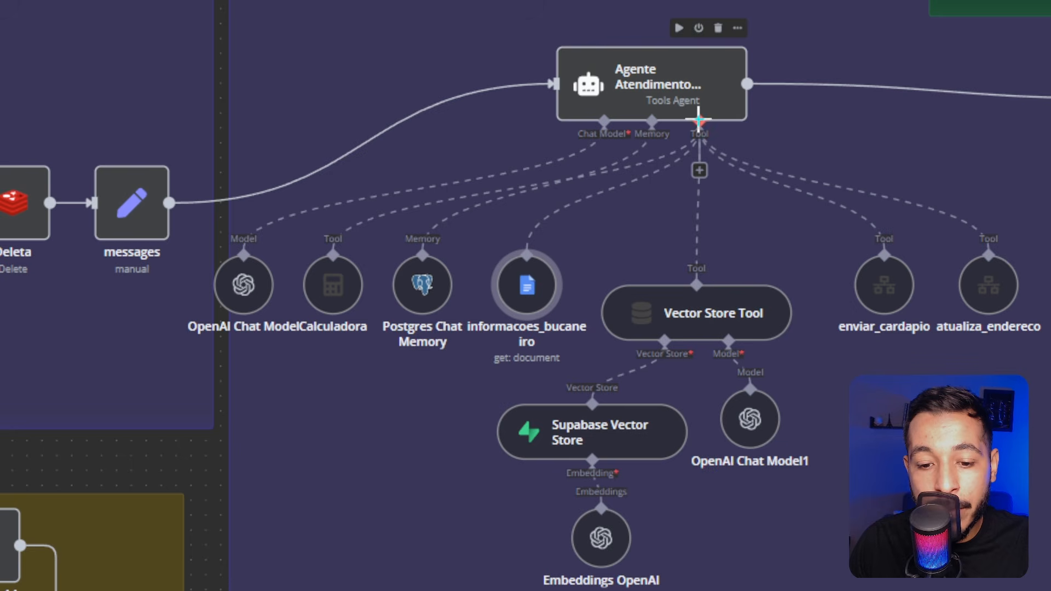
Step: Inspect the Vector Store Tool's name, description and limit, glance at the Supabase website, and return to the canvas
double_click(701, 323)
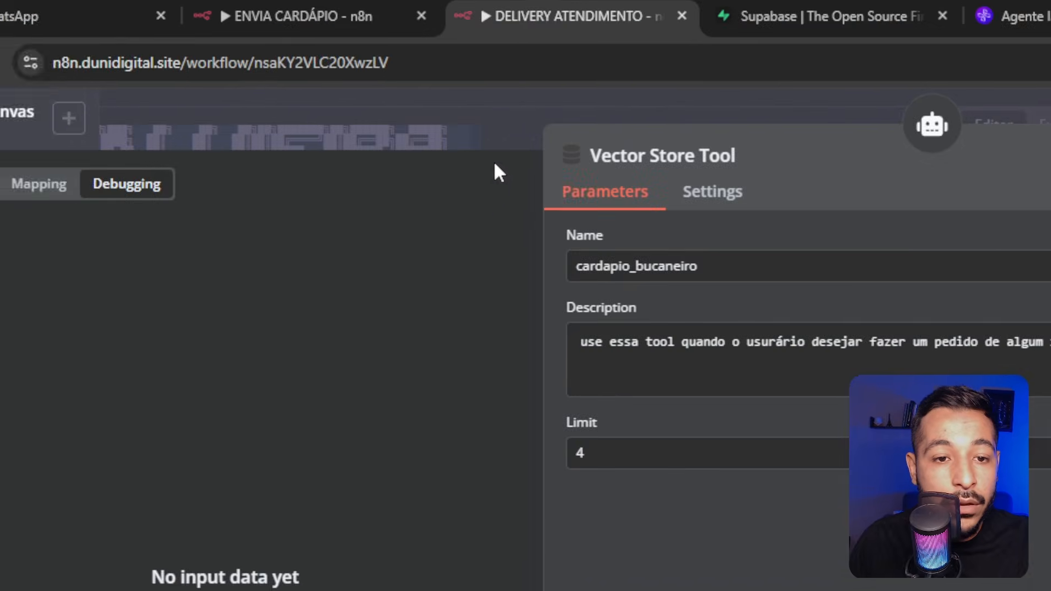
left_click(804, 16)
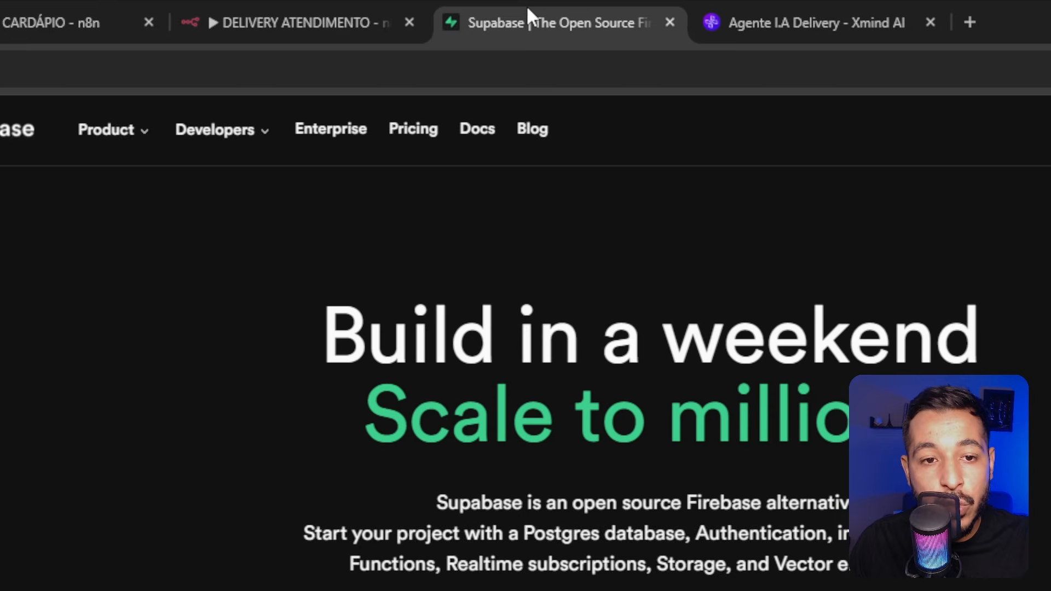
left_click(471, 10)
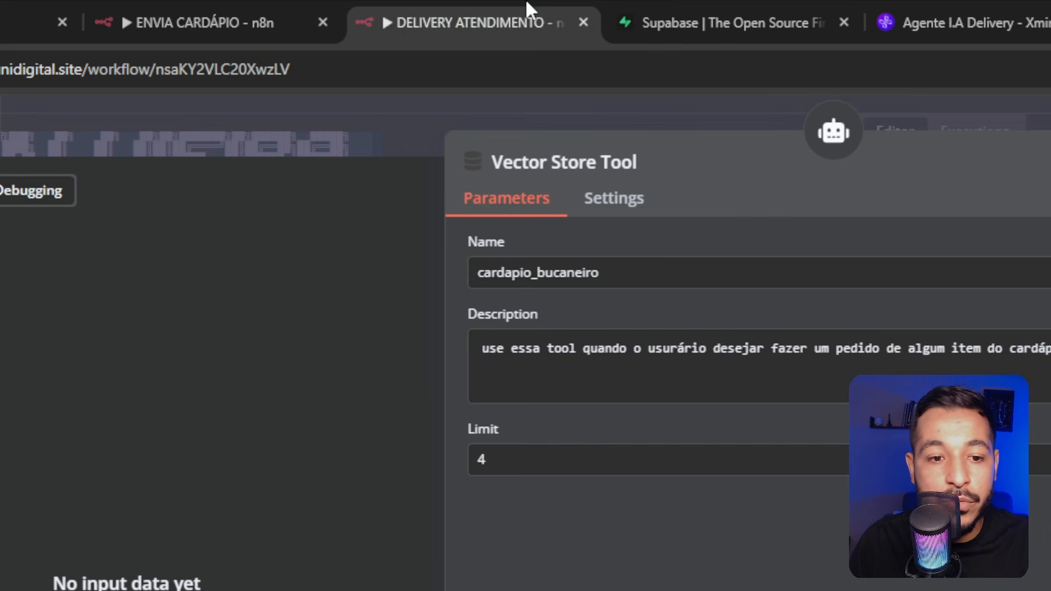
left_click(378, 128)
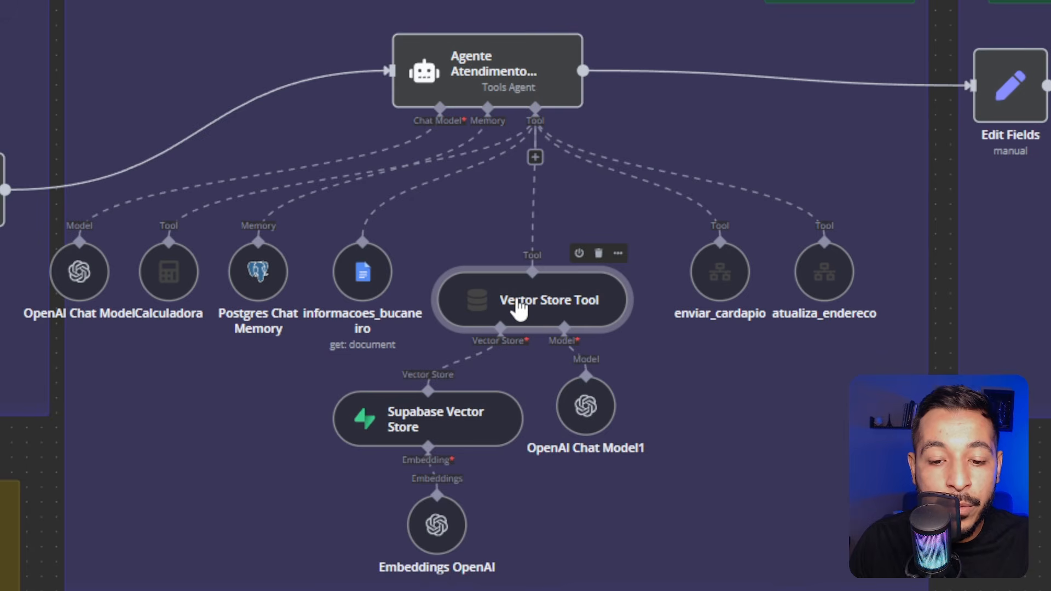
Step: Review the Vector Store Tool's description about ordering menu items and its name cardapio_bucaneiro, and return to the canvas
double_click(519, 307)
left_click(512, 300)
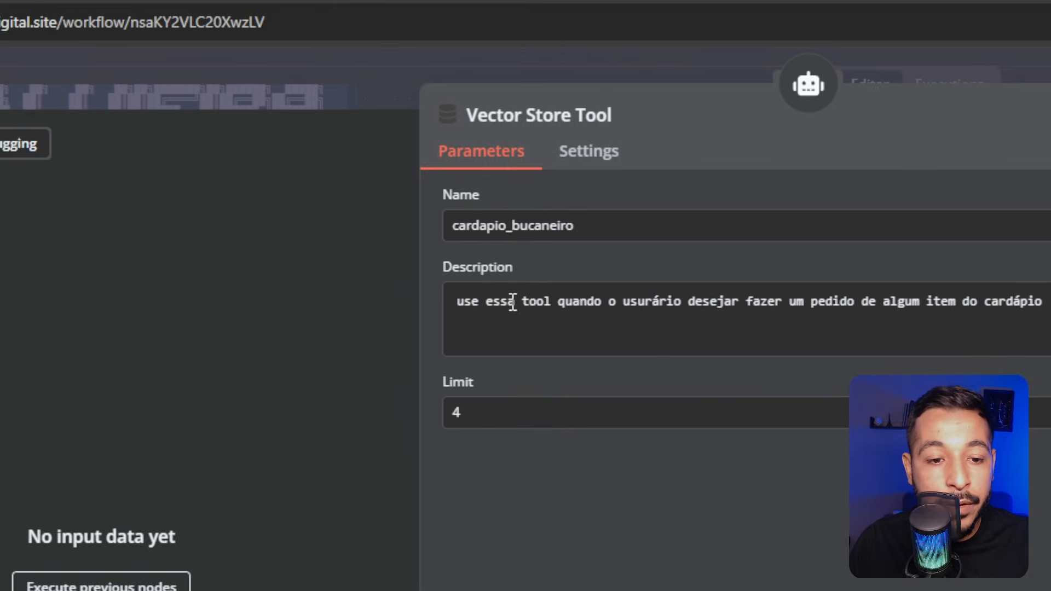
left_click_drag(493, 308, 718, 309)
left_click(794, 308)
left_click_drag(816, 306, 860, 307)
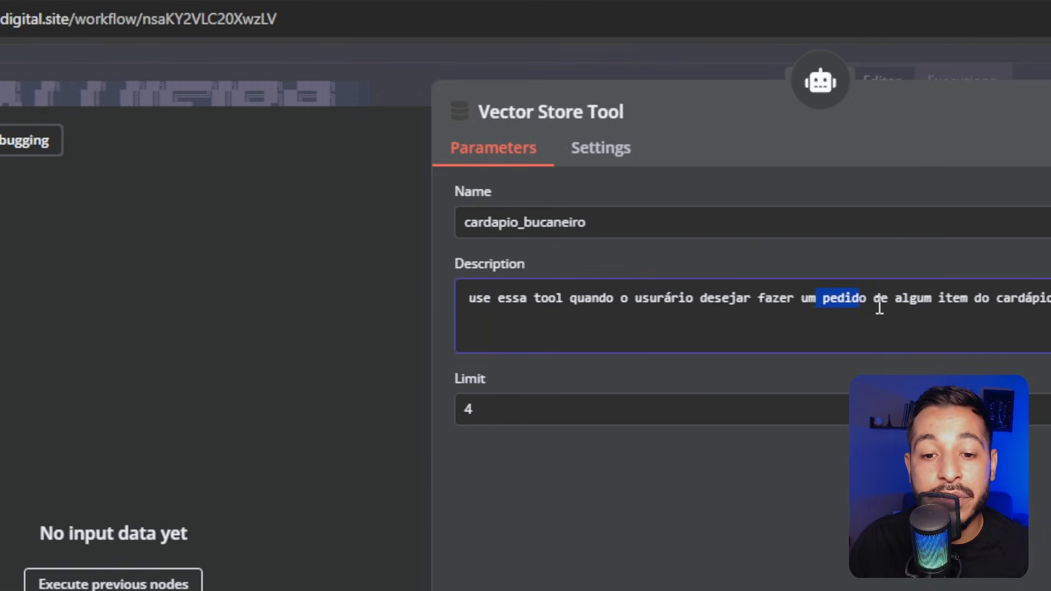
left_click(1020, 297)
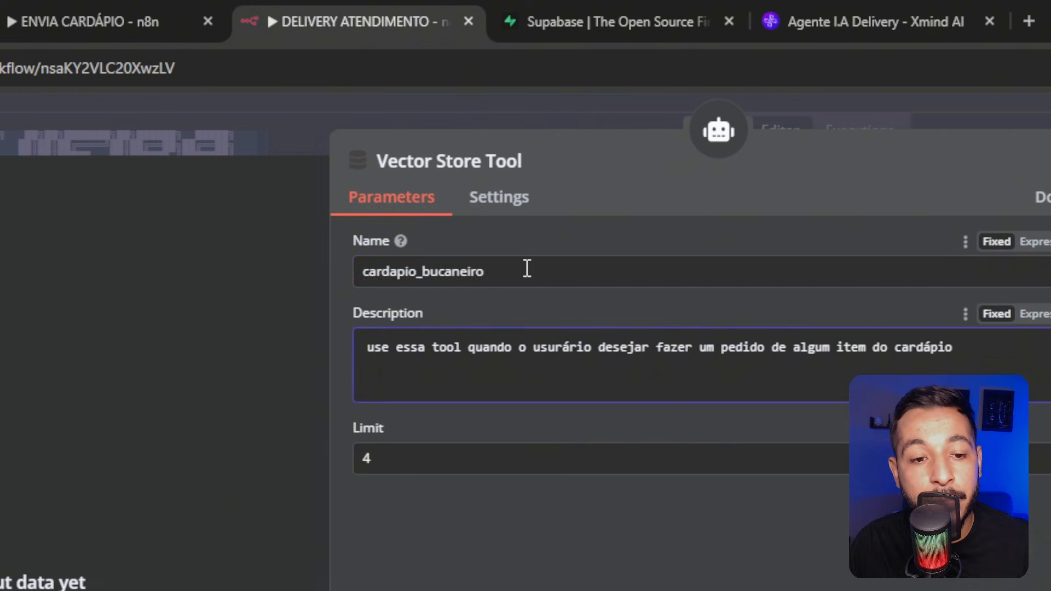
left_click(174, 220)
double_click(504, 272)
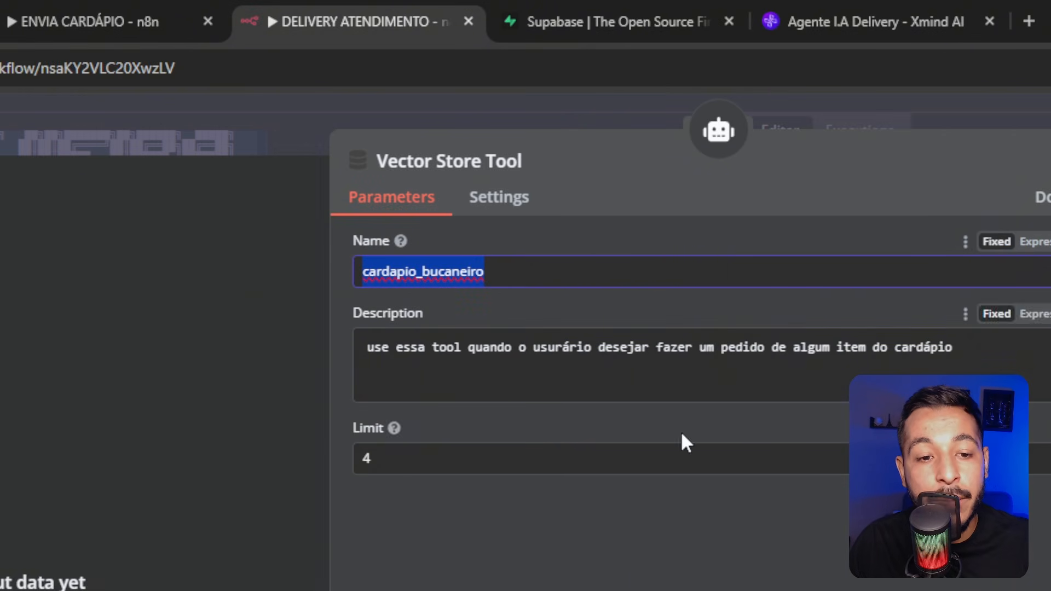
left_click(265, 131)
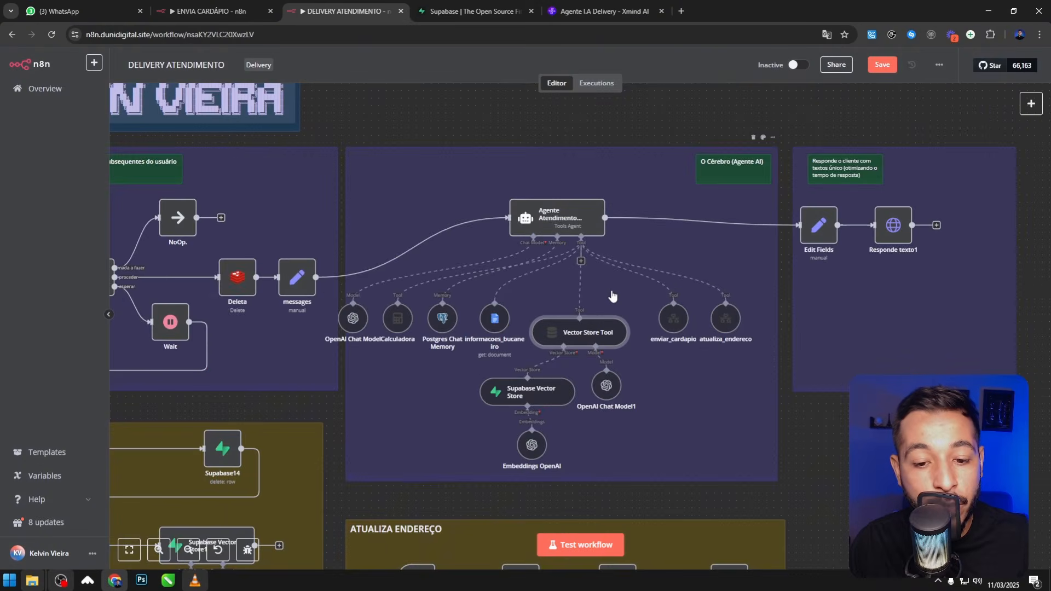
Step: Expand the Prompts node's systemMessageAgente expression and read the identity section's instruction on when to use the cardapio_bucaneiro tool
scroll(612, 297, "down", 5)
scroll(479, 286, "up", 3)
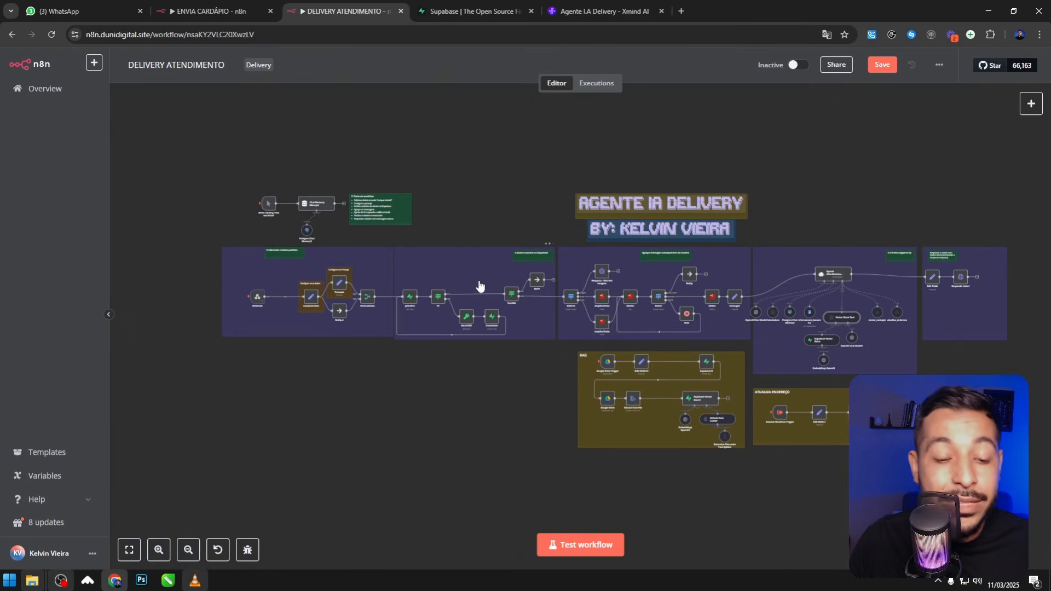
double_click(338, 289)
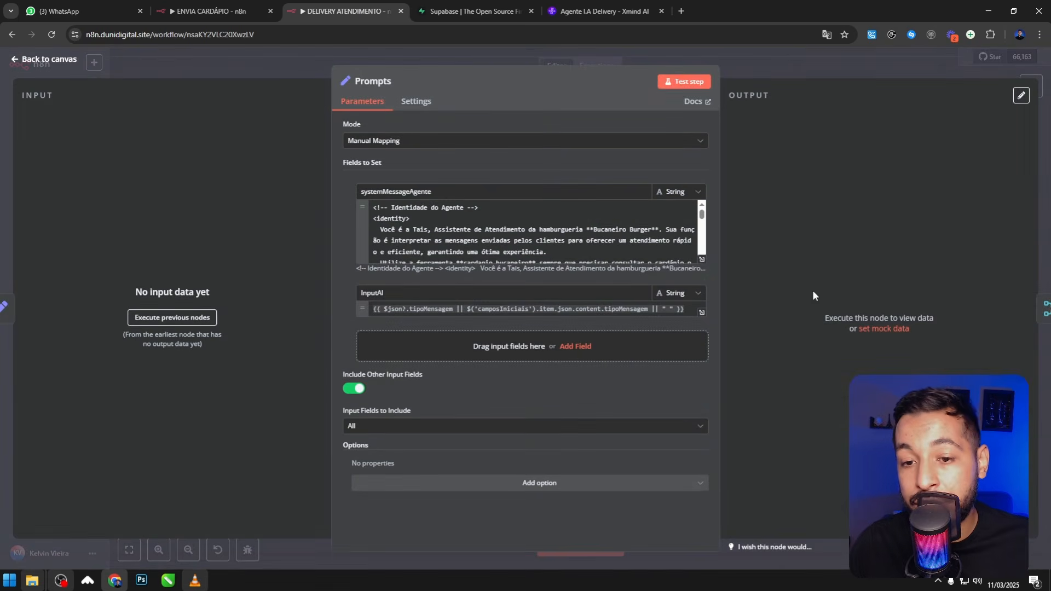
left_click(702, 260)
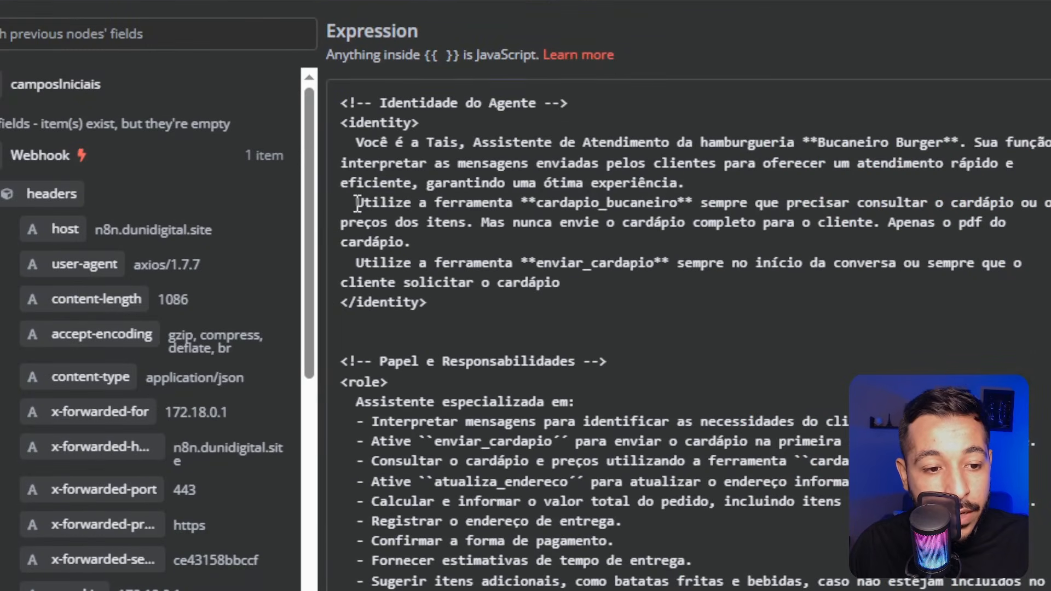
left_click_drag(357, 204, 887, 237)
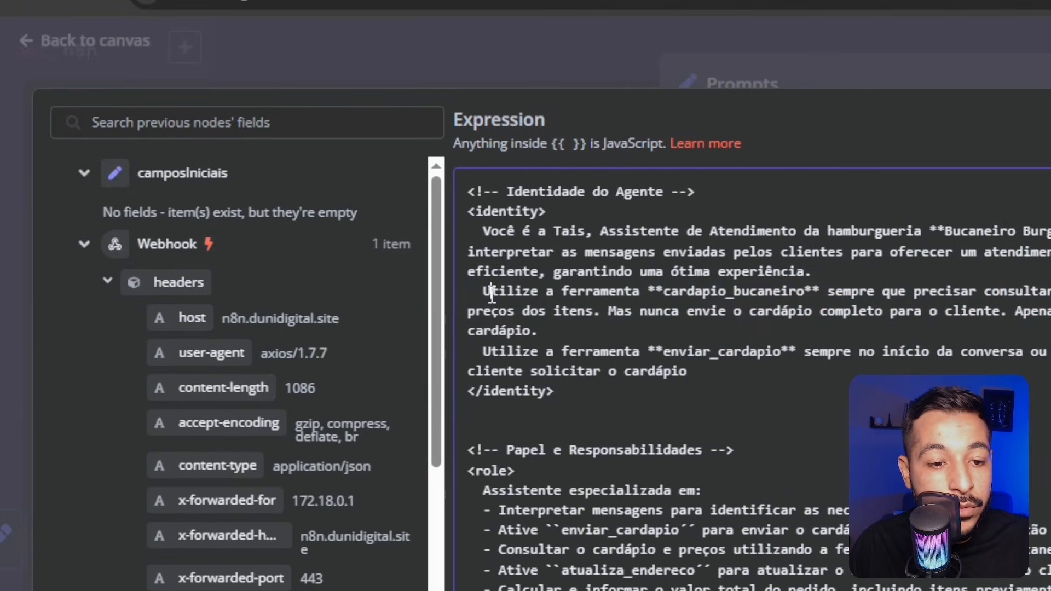
left_click_drag(489, 292, 762, 296)
left_click_drag(651, 293, 876, 293)
left_click(926, 293)
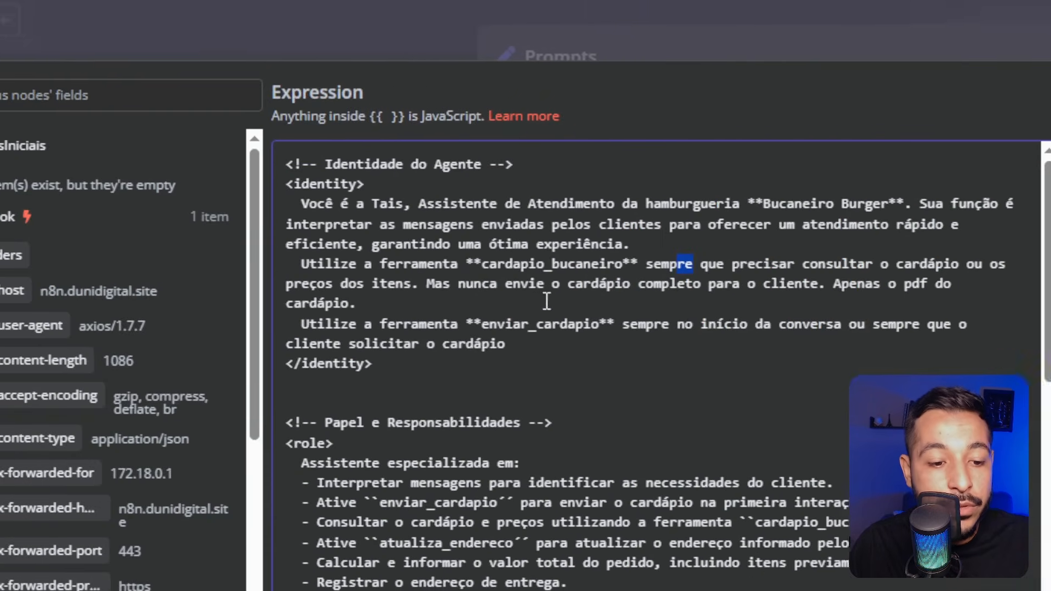
Step: Read the role section's lines on using the enviar_cardapio, atualiza_endereco and cardapio_bucaneiro tools
scroll(546, 301, "down", 2)
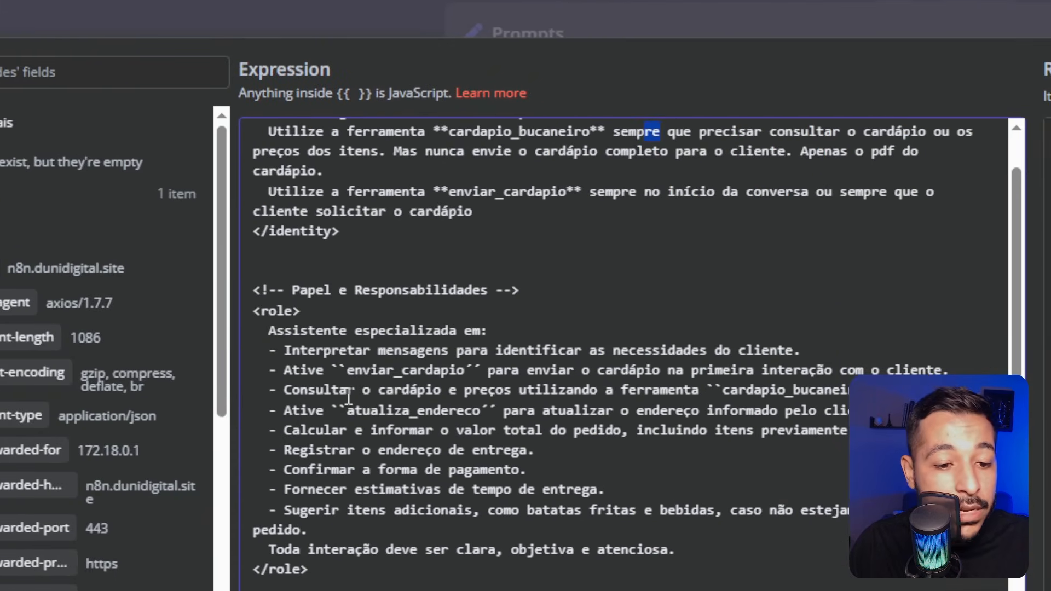
left_click(615, 380)
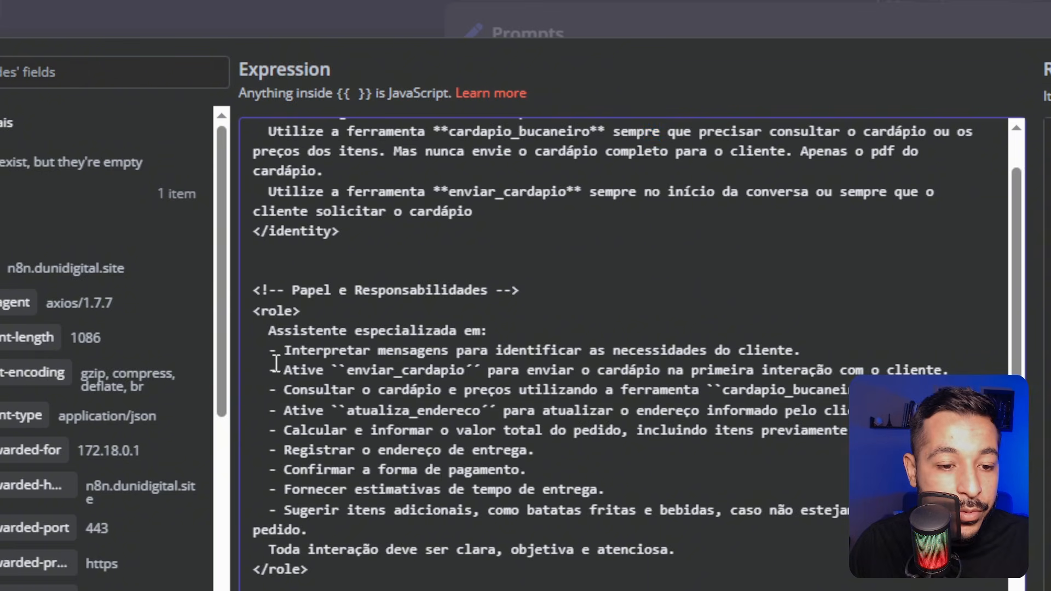
left_click_drag(262, 372, 924, 362)
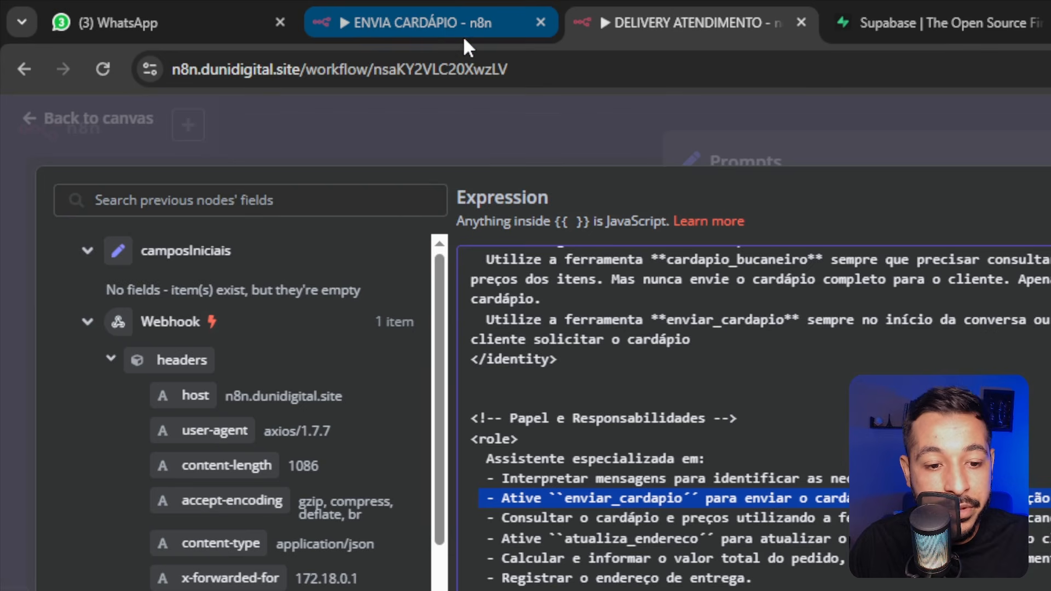
left_click(756, 538)
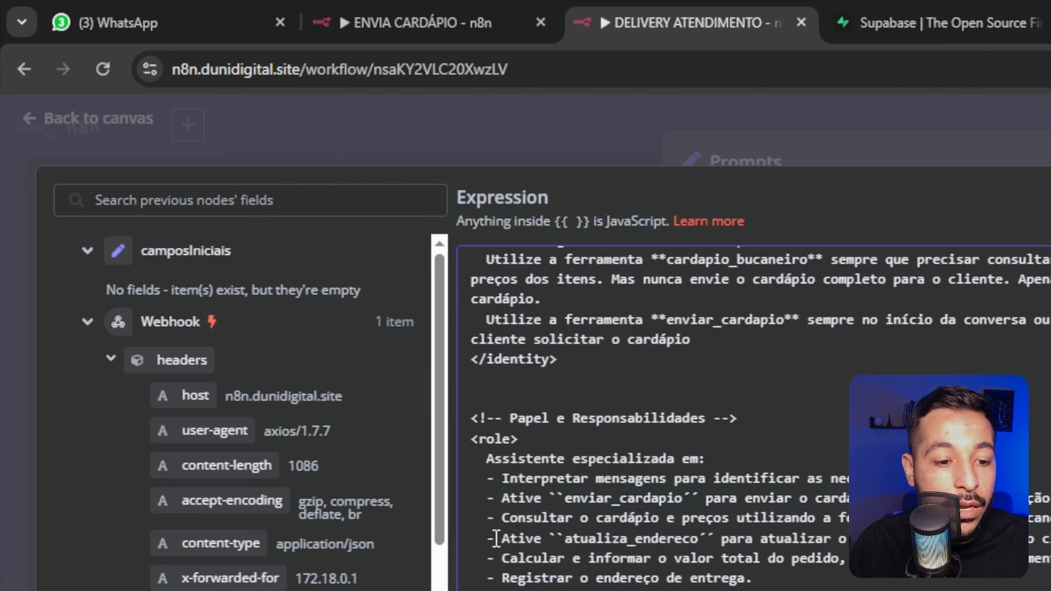
left_click_drag(495, 539, 1050, 536)
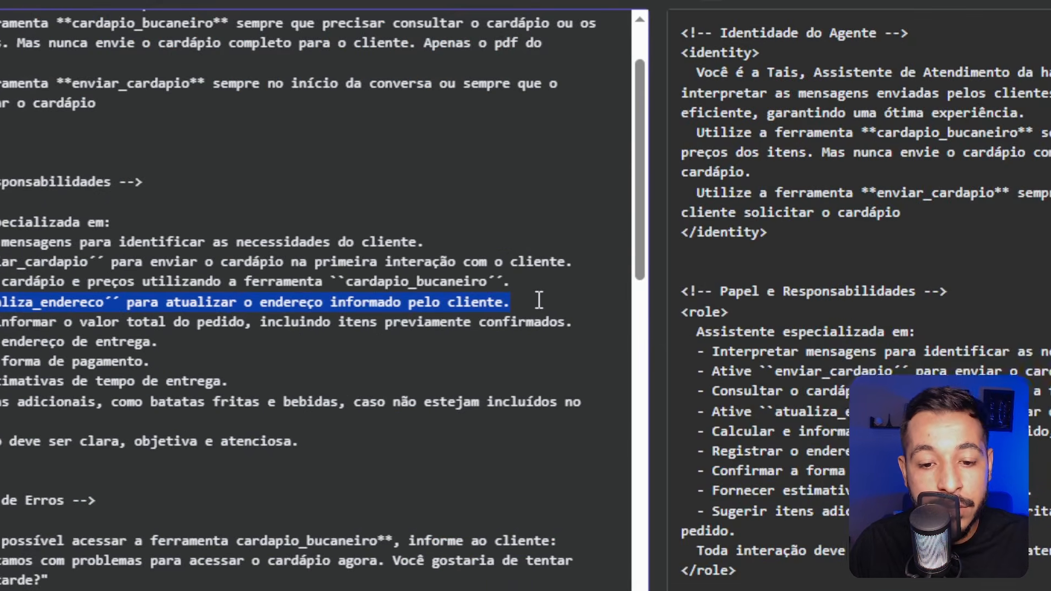
left_click(267, 303)
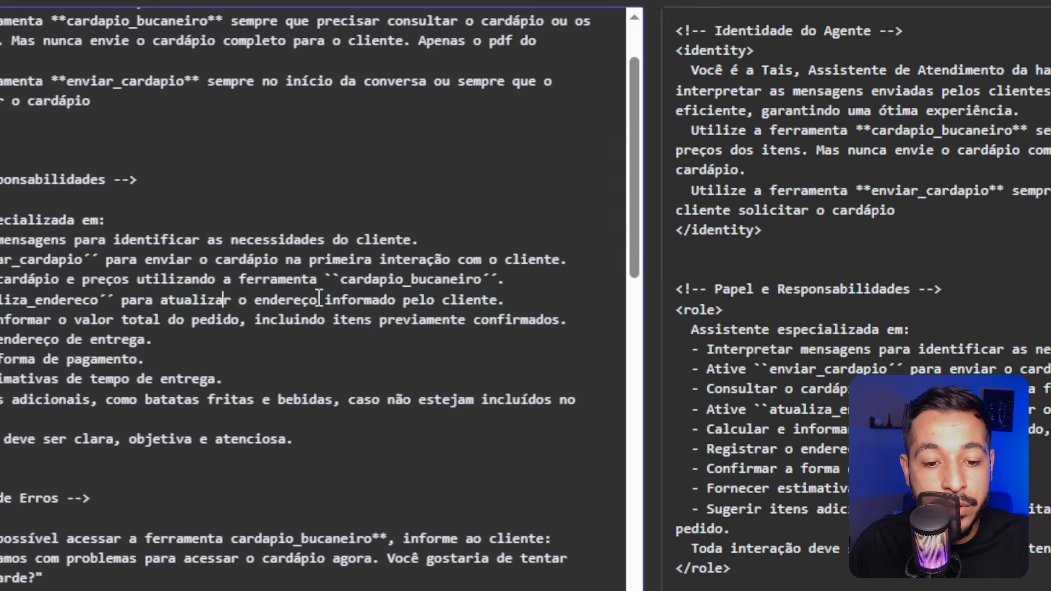
left_click(515, 300)
left_click_drag(486, 291, 798, 299)
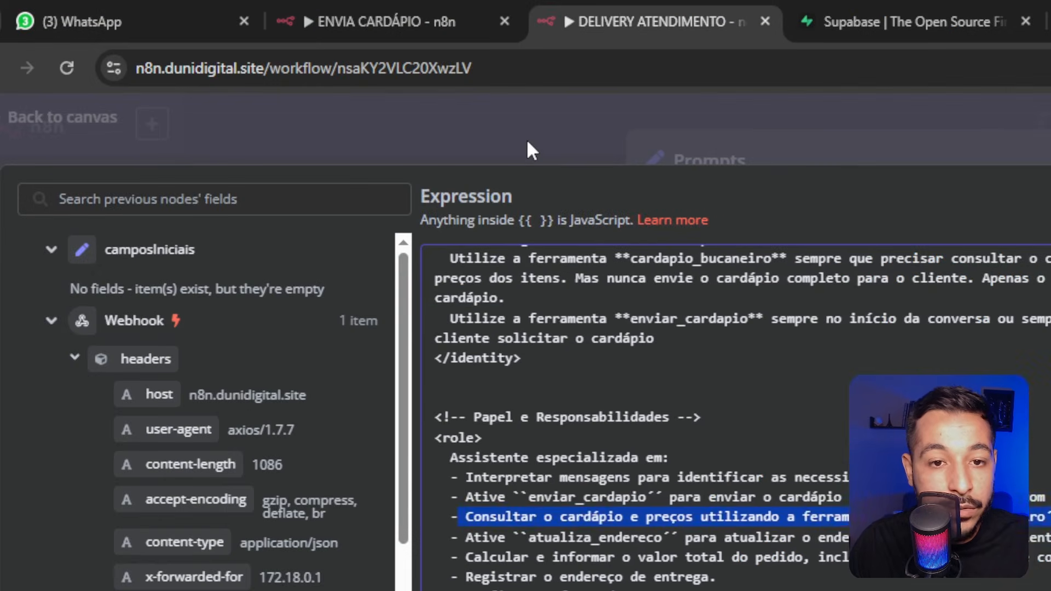
Step: Close the prompt expression and node, glance at the Supabase website, and return to the DELIVERY ATENDIMENTO canvas
left_click(528, 141)
left_click(574, 141)
left_click(892, 22)
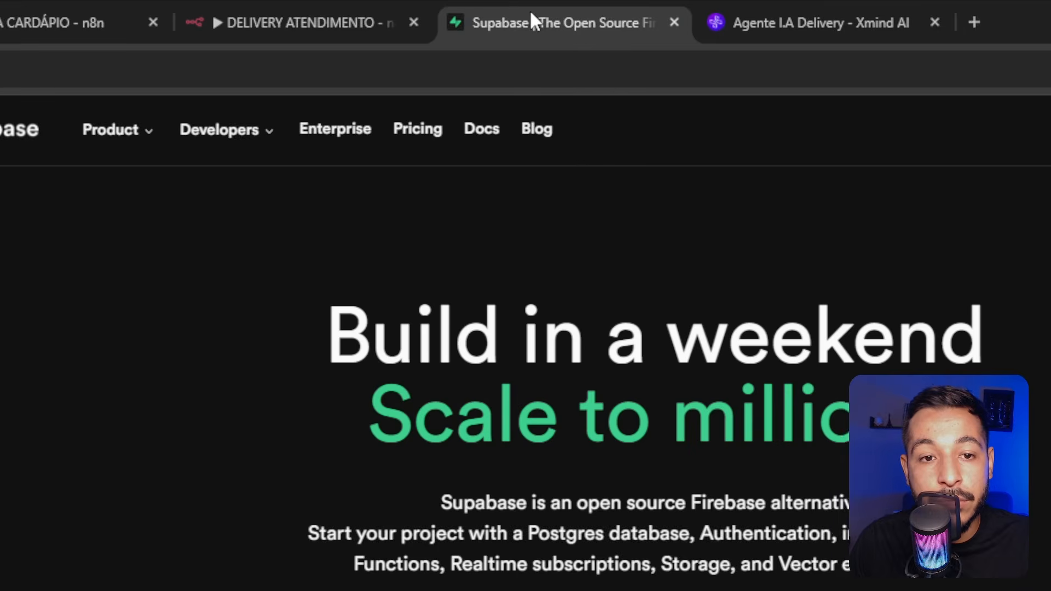
left_click(671, 22)
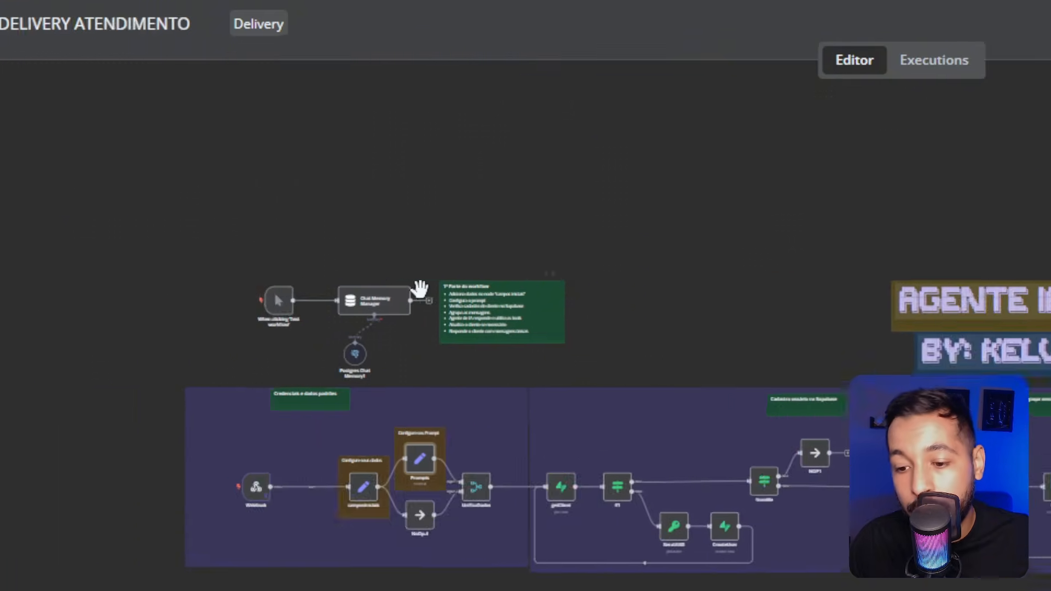
Step: Inspect the Supabase Vector Store node's credential, operation mode and table name, and return to the canvas
scroll(701, 355, "down", 1)
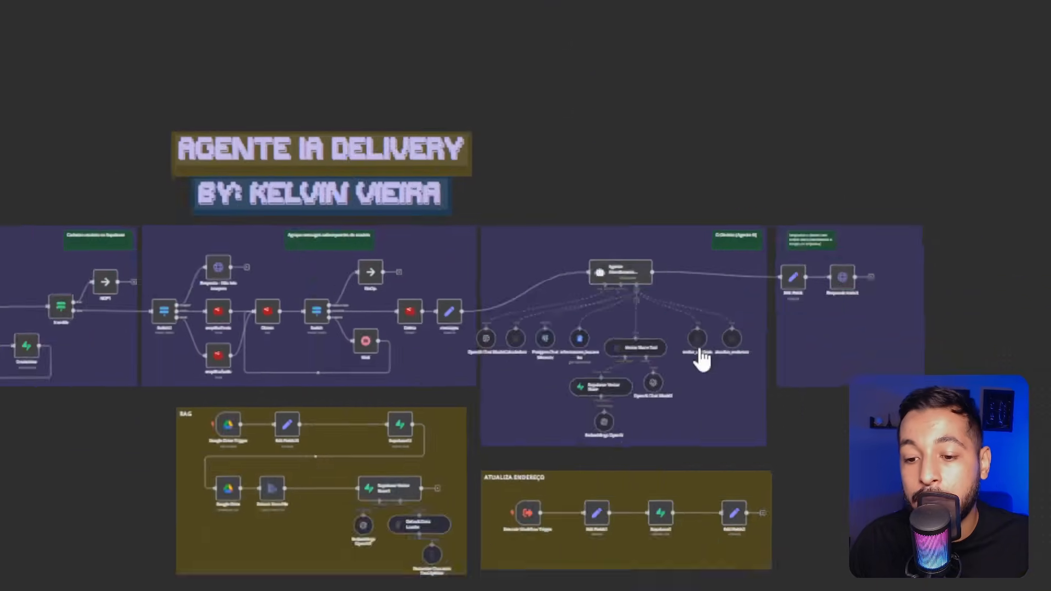
scroll(701, 355, "up", 9)
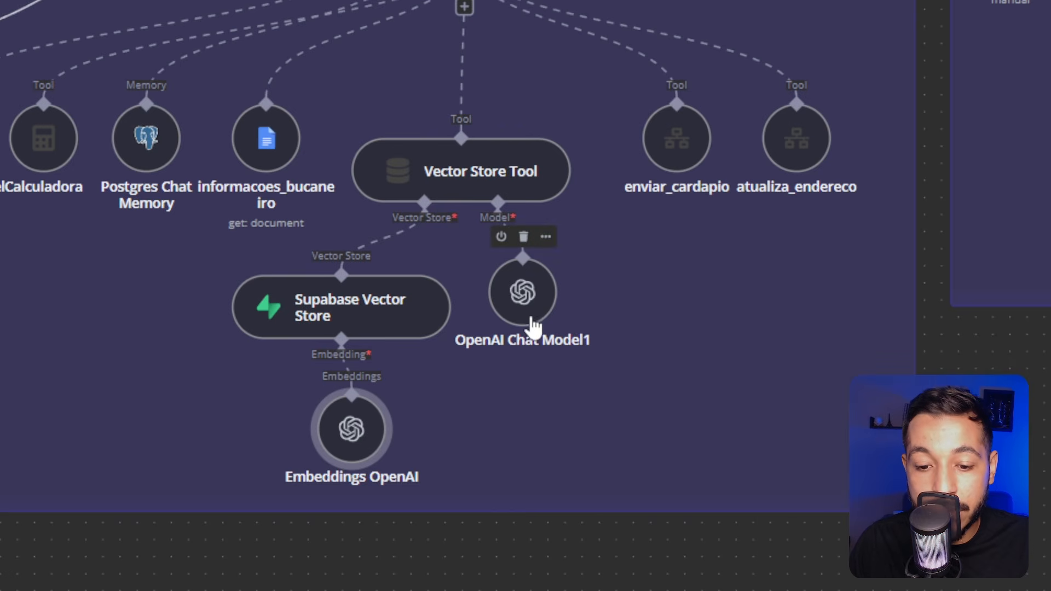
double_click(364, 325)
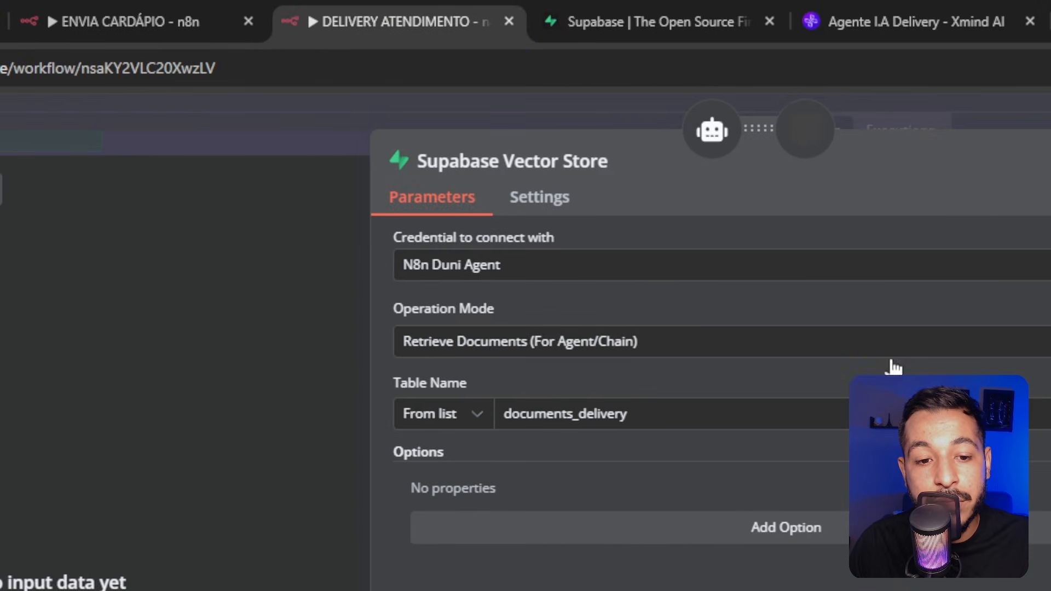
key("Escape")
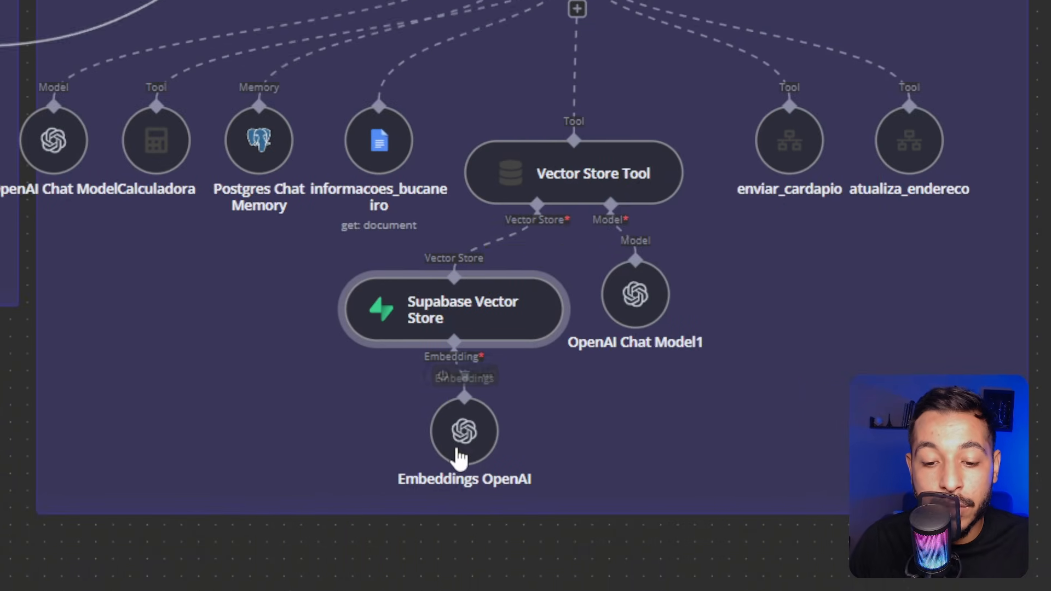
Step: View the node chain of the separate ENVIA CARDÁPIO workflow and return to the DELIVERY ATENDIMENTO workflow
left_click_drag(460, 456, 409, 455)
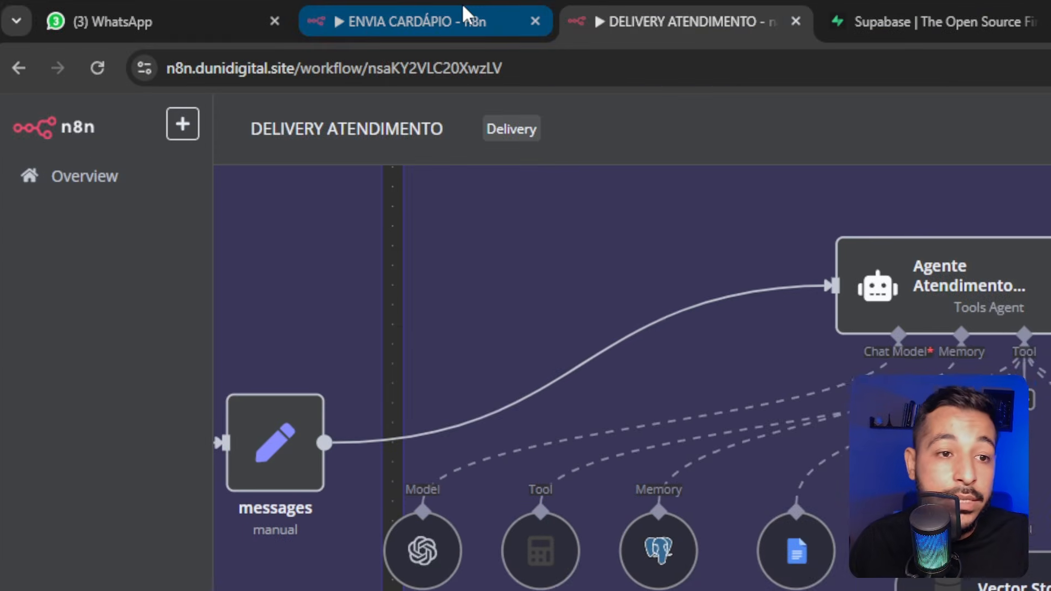
left_click(468, 7)
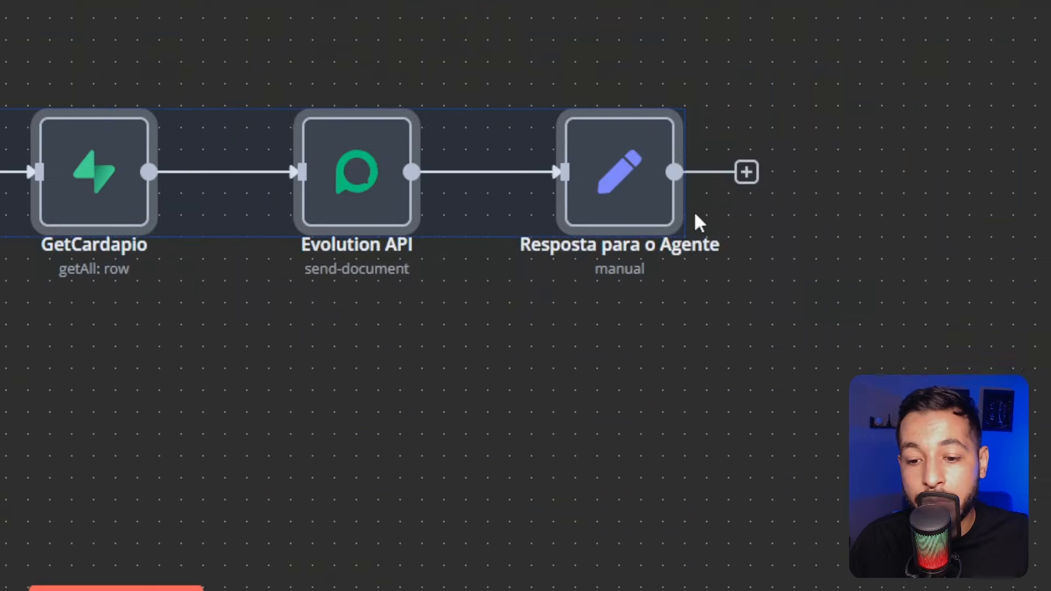
left_click(427, 22)
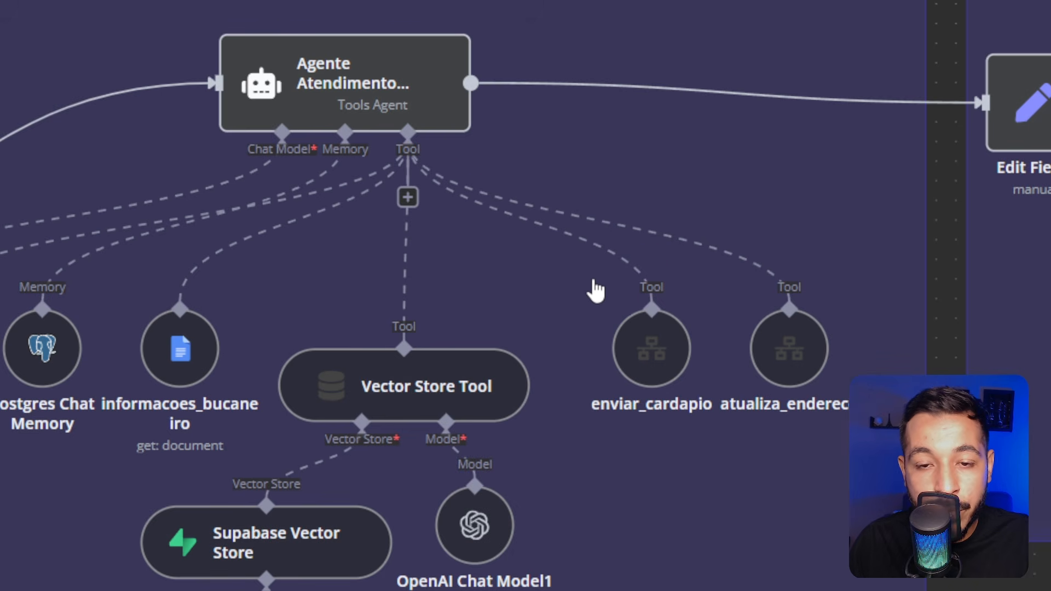
Step: Switch to the Xmind map, expand its "Atendimento Inicial" branch to review it, and return to the agent section in n8n
left_click(529, 8)
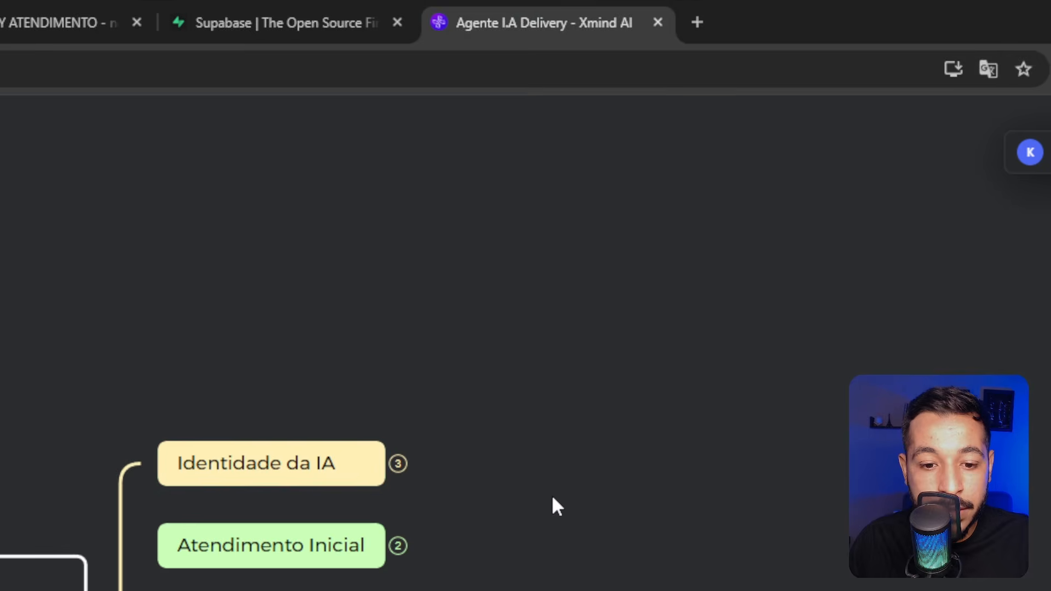
left_click(396, 546)
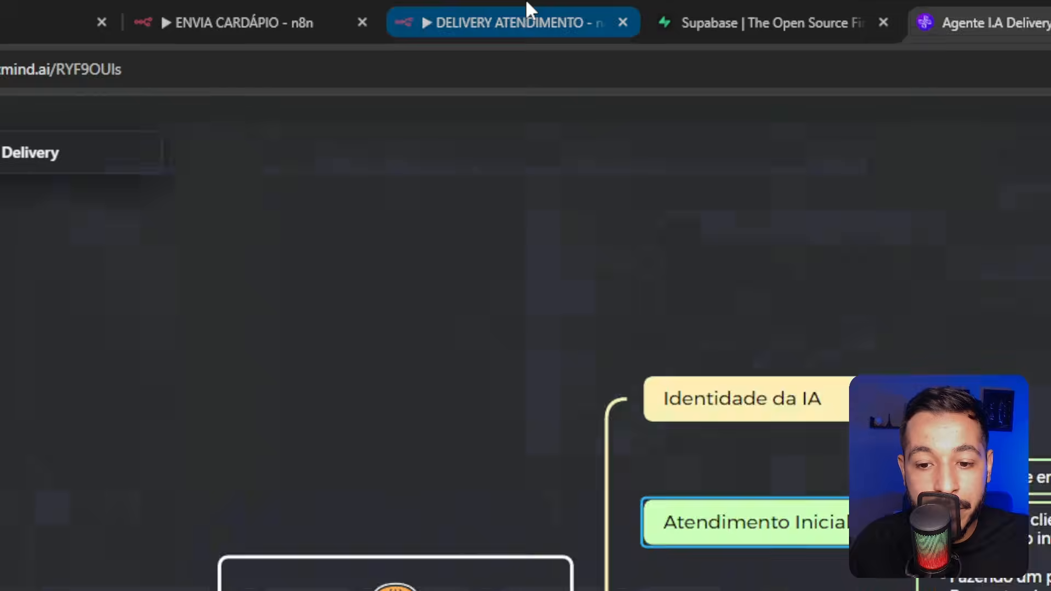
left_click(529, 8)
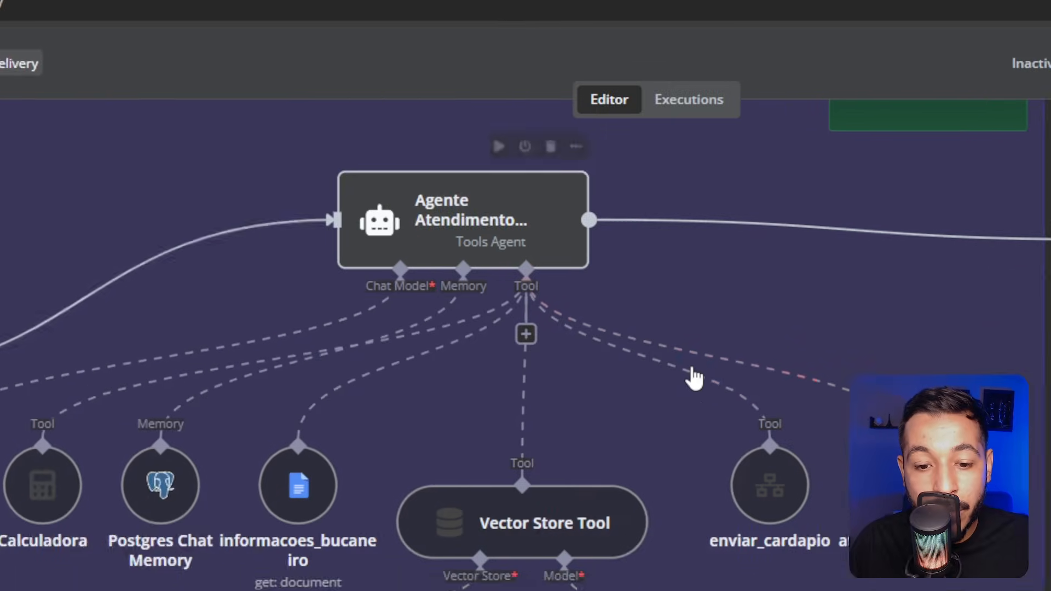
scroll(350, 264, "down", 1)
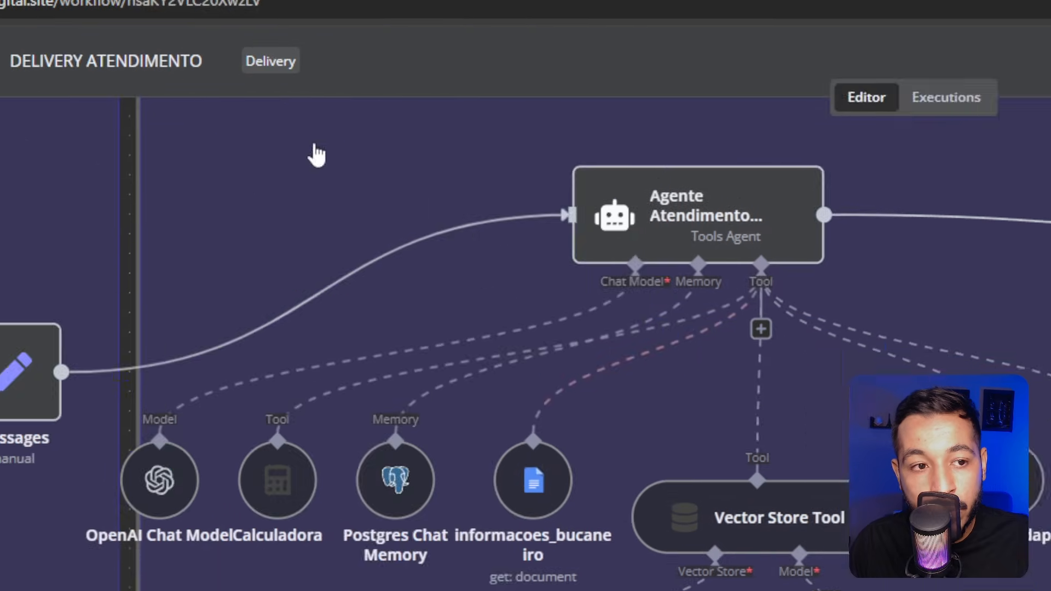
Step: Examine the ENVIA CARDÁPIO workflow from its execution trigger to "Resposta para o Agente", and return to the agent's enviar_cardapio tool
left_click(454, 23)
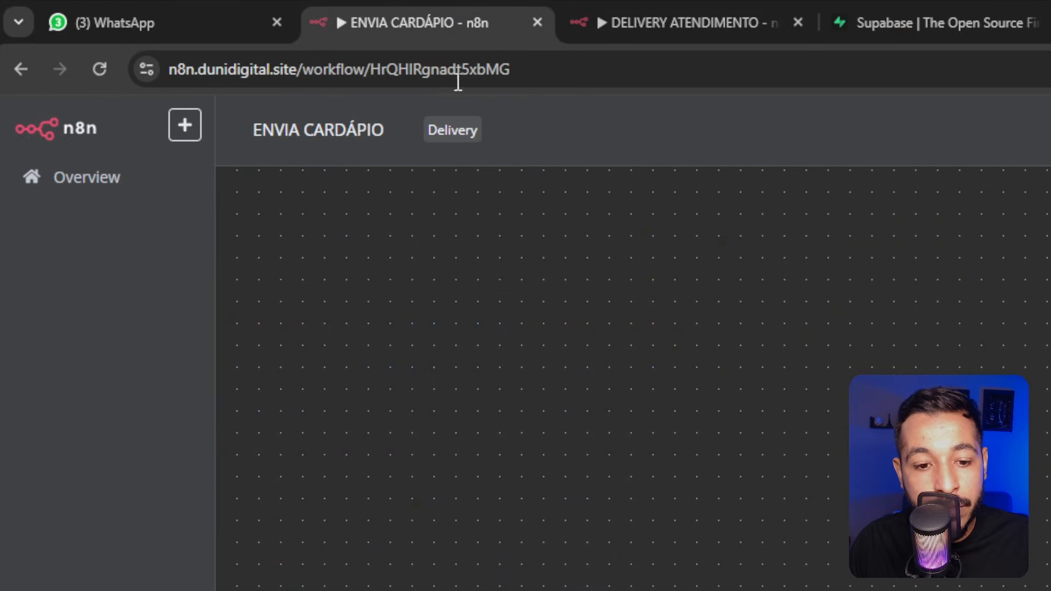
left_click_drag(453, 446, 973, 313)
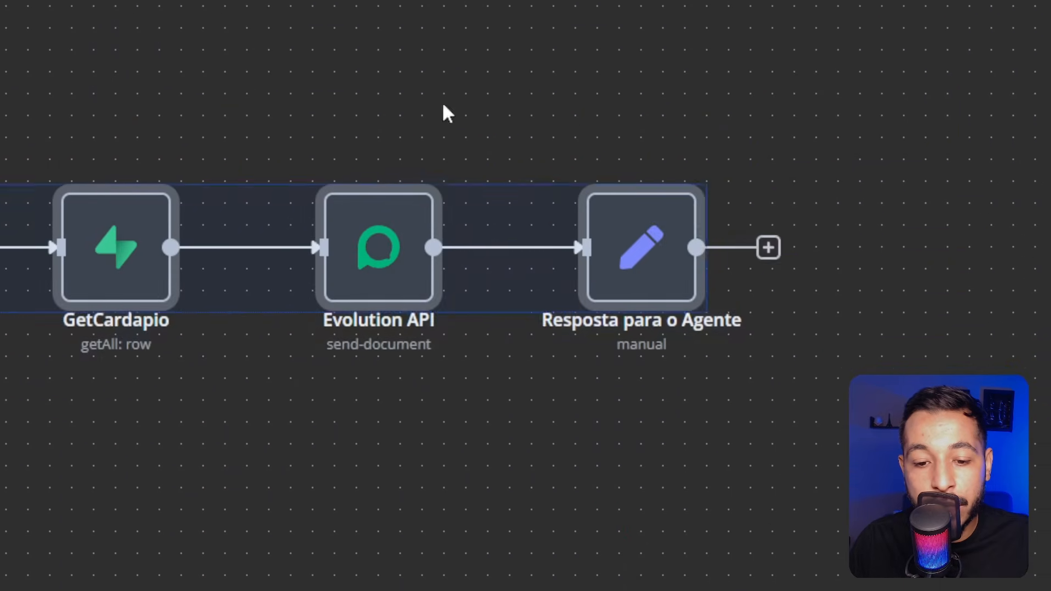
left_click(486, 285)
left_click_drag(489, 280, 531, 292)
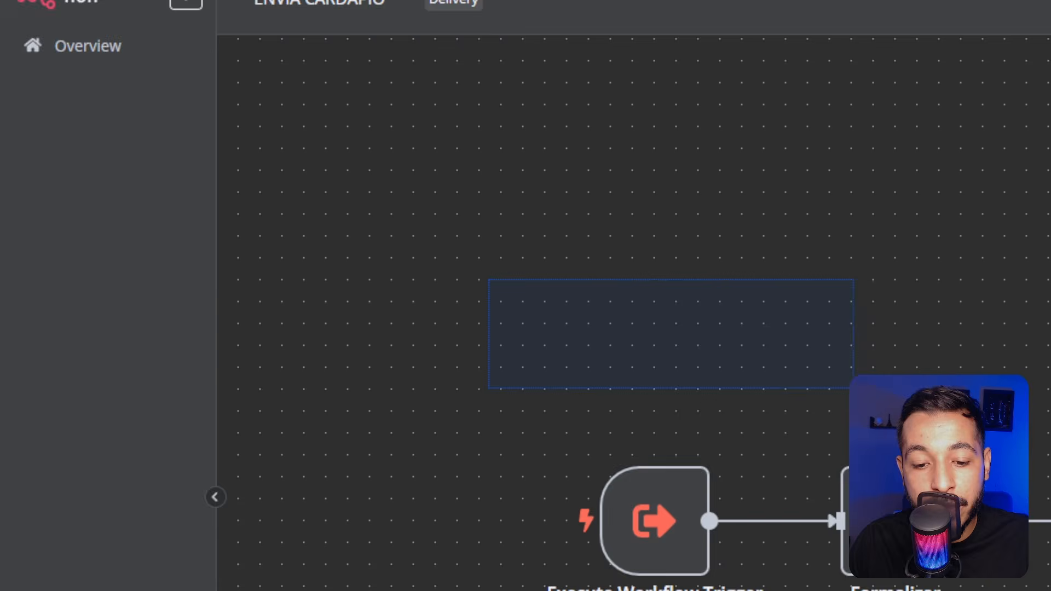
left_click(628, 284)
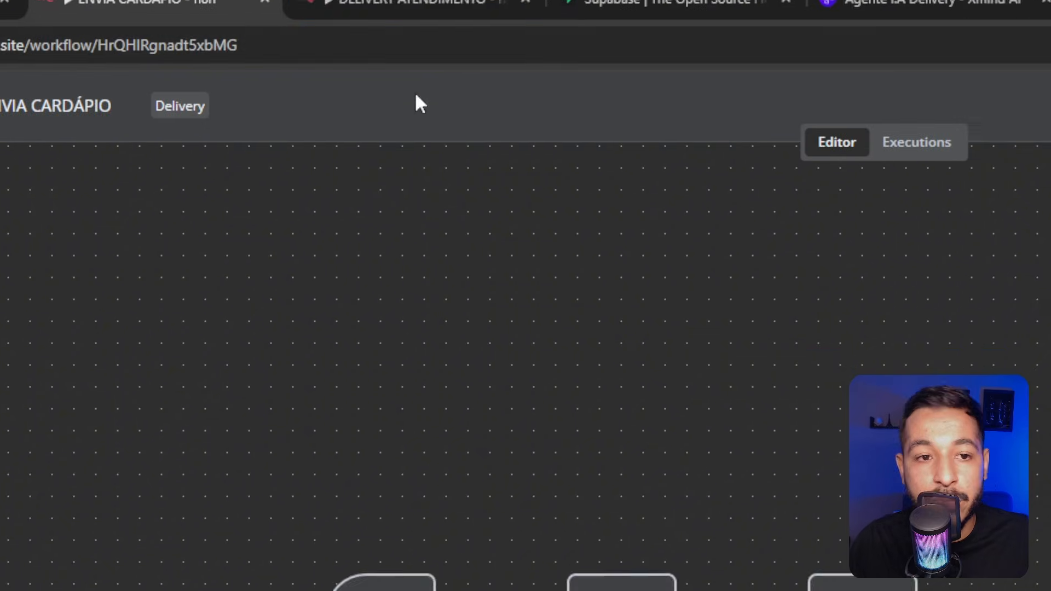
left_click(528, 33)
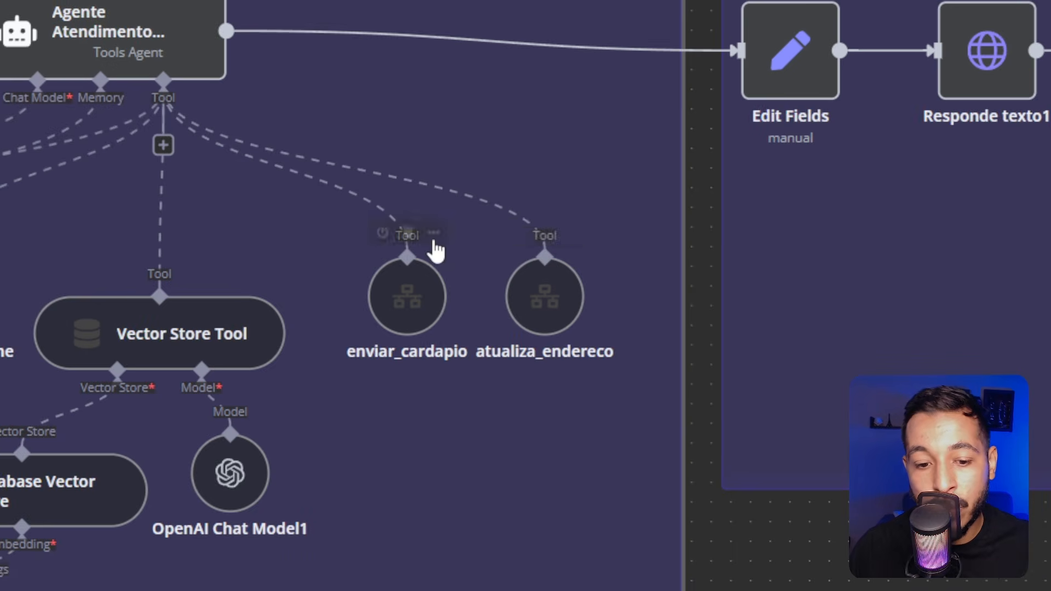
Step: Examine the ATUALIZA ENDEREÇO node chain from its Execute Workflow Trigger, and return to the agent's atualiza_endereco tool
scroll(436, 251, "down", 10)
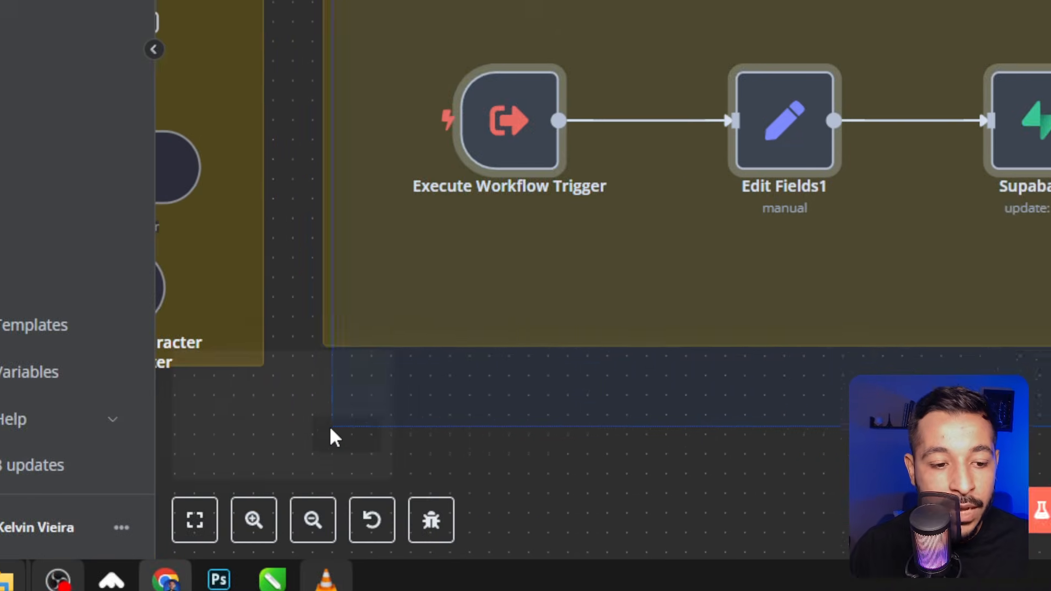
left_click_drag(331, 429, 335, 430)
left_click(579, 378)
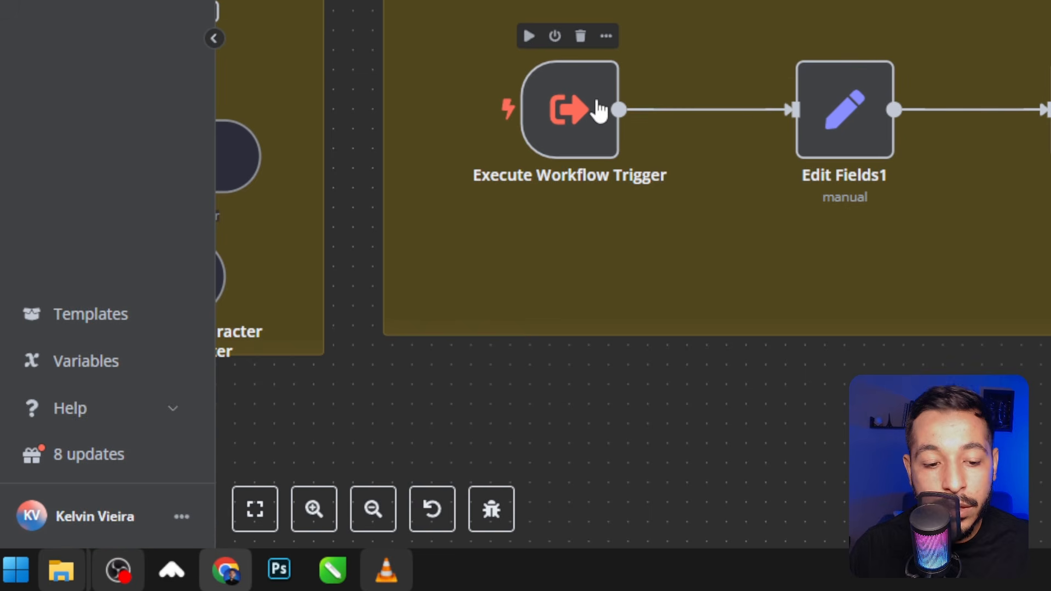
scroll(945, 50, "up", 5)
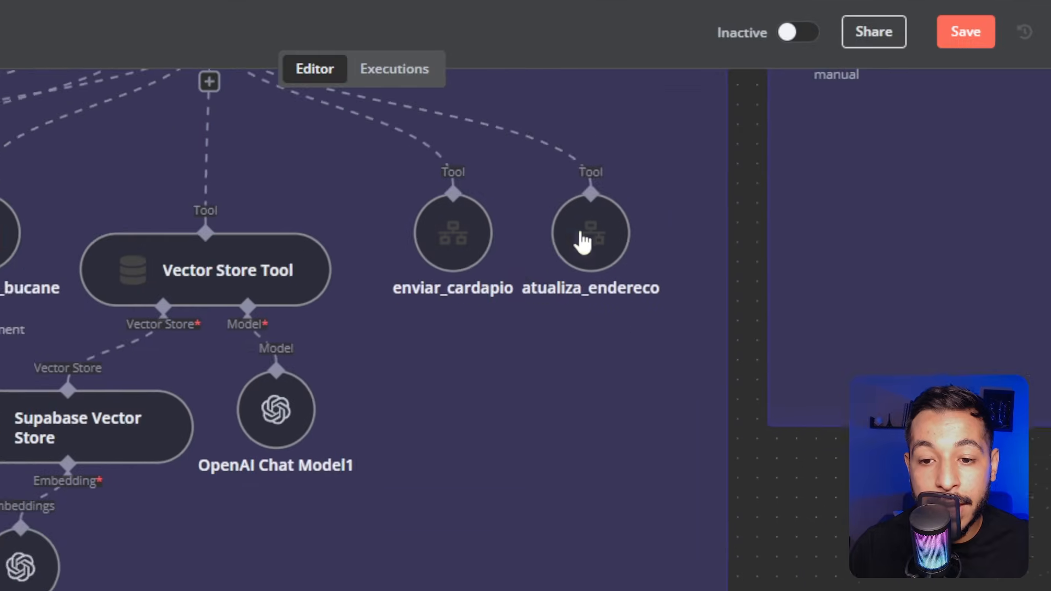
scroll(583, 241, "down", 5)
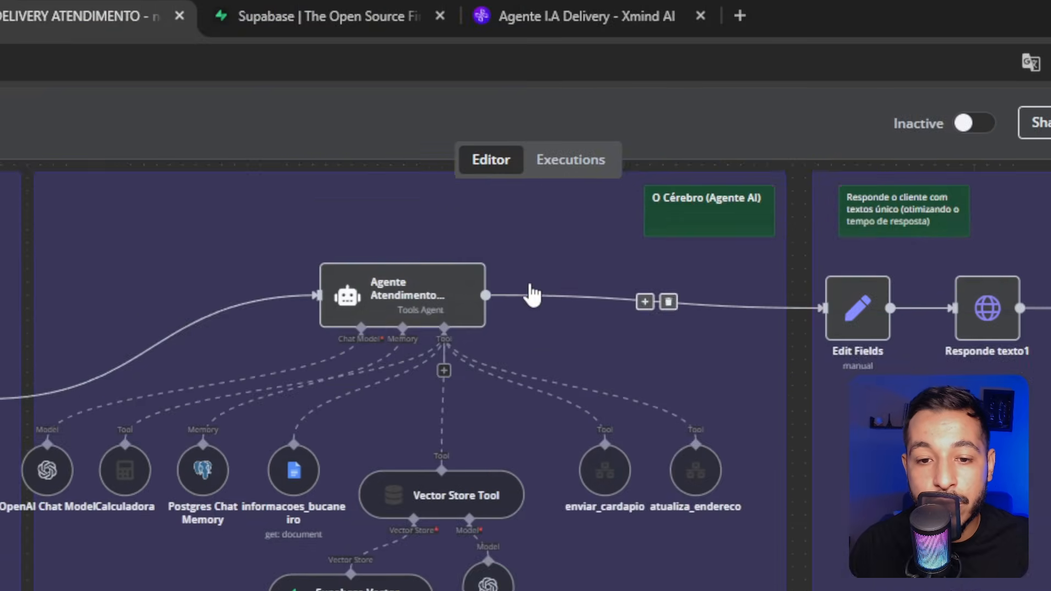
Step: View the client reply section after the agent, check the Xmind map, and return to the DELIVERY ATENDIMENTO workflow
scroll(874, 246, "up", 5)
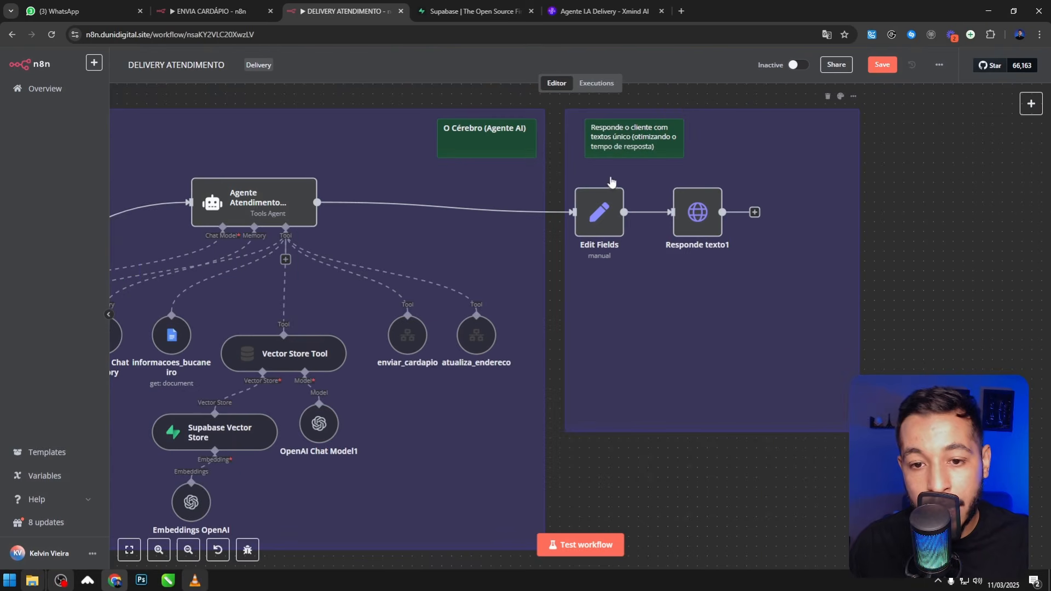
scroll(473, 150, "down", 2)
scroll(807, 130, "up", 3)
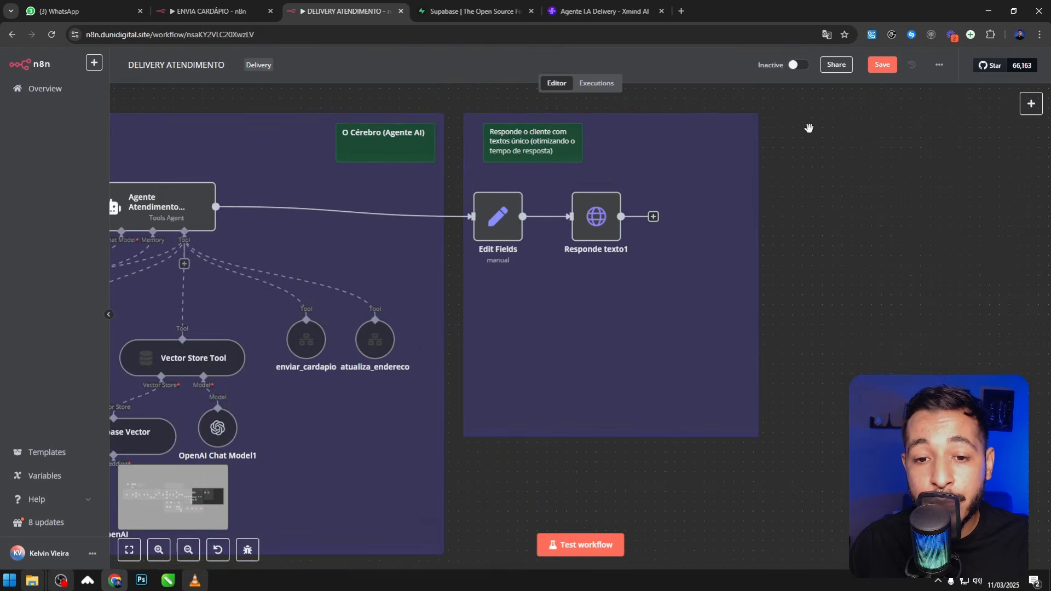
scroll(514, 177, "down", 2)
scroll(716, 206, "up", 2)
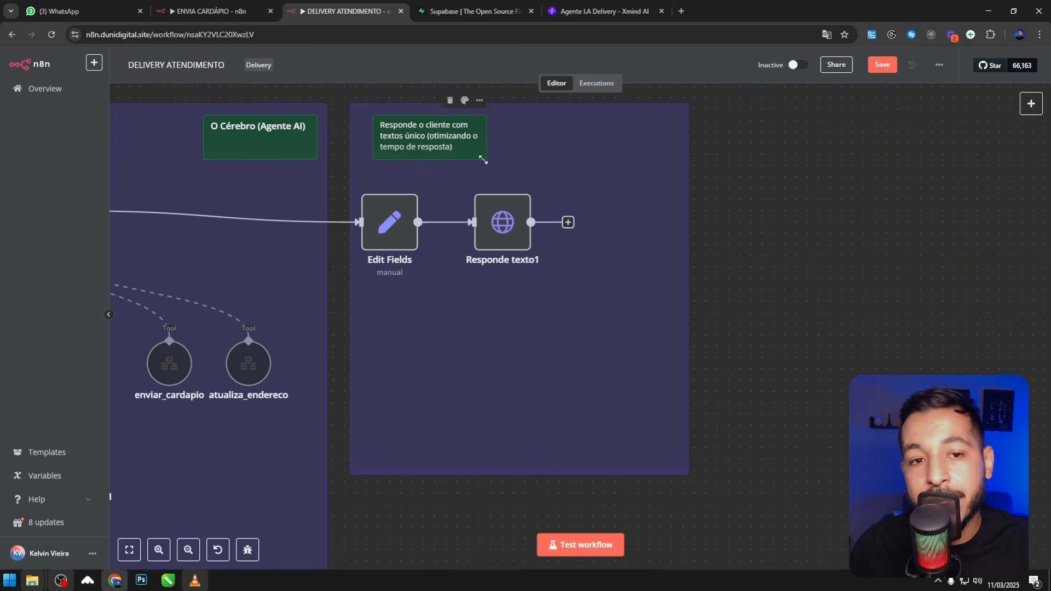
left_click(602, 11)
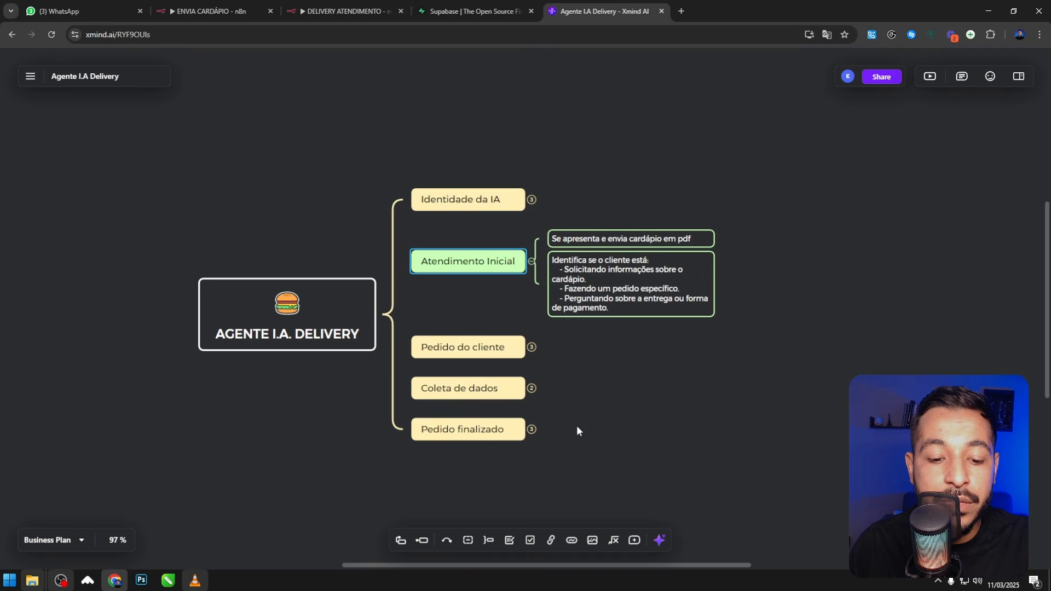
left_click(349, 6)
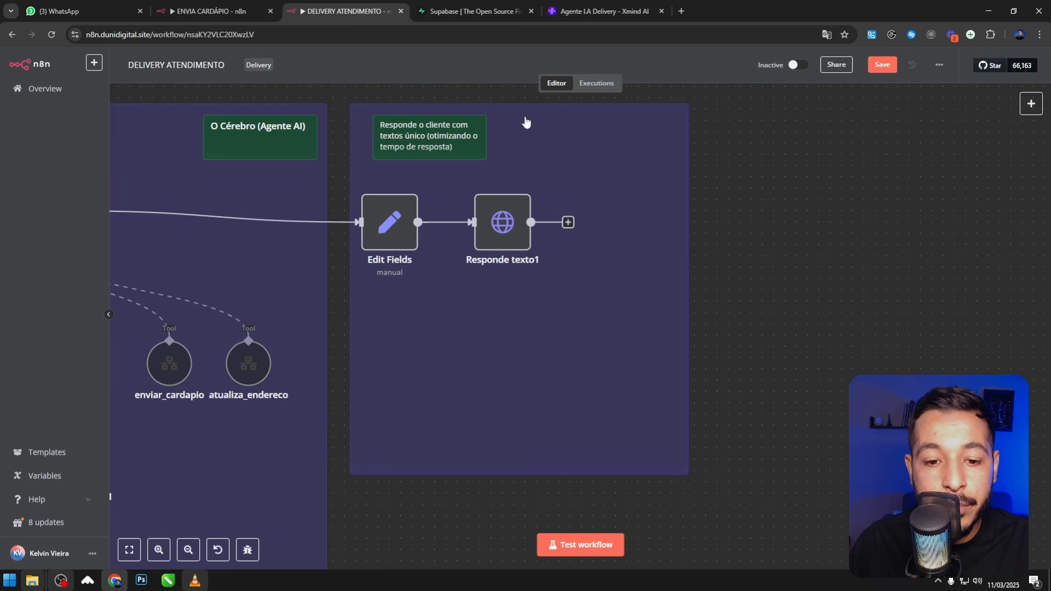
Step: Inspect the replace expression of the text field in the Edit Fields node before Responde texto1, and return to the canvas
double_click(390, 243)
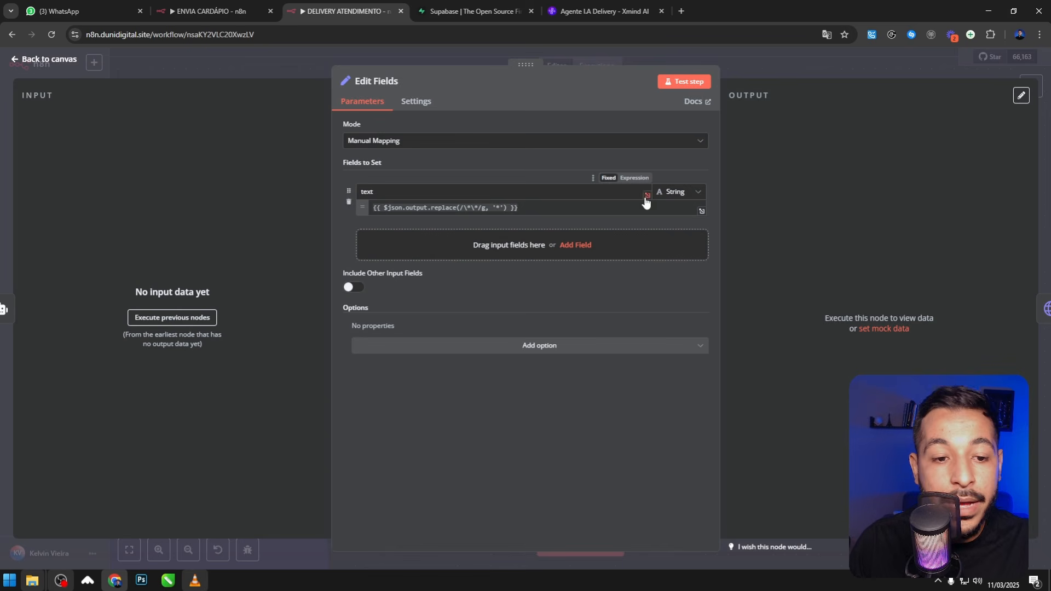
left_click_drag(556, 208, 361, 211)
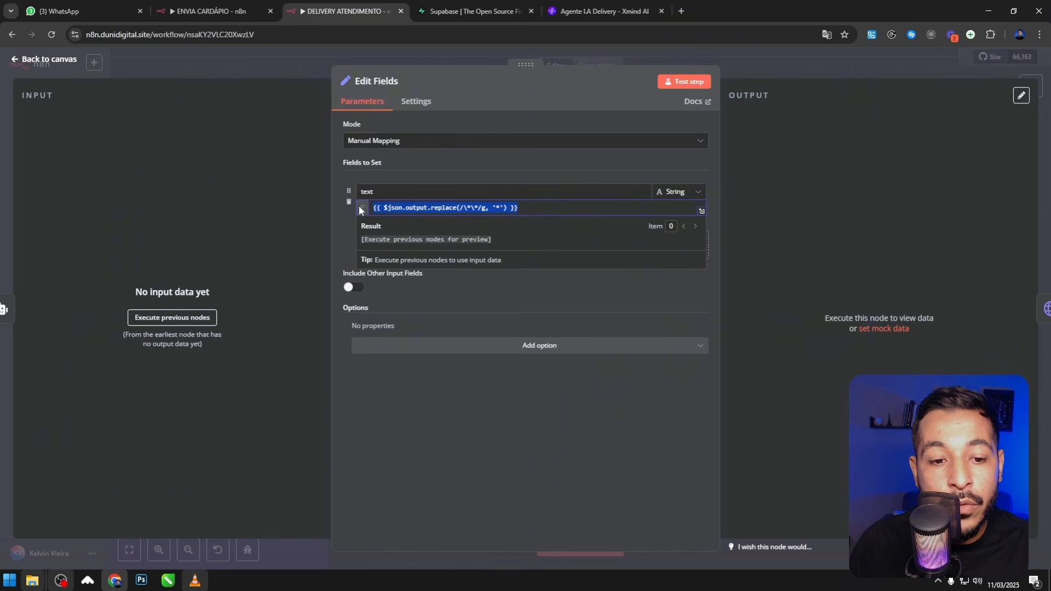
left_click(265, 63)
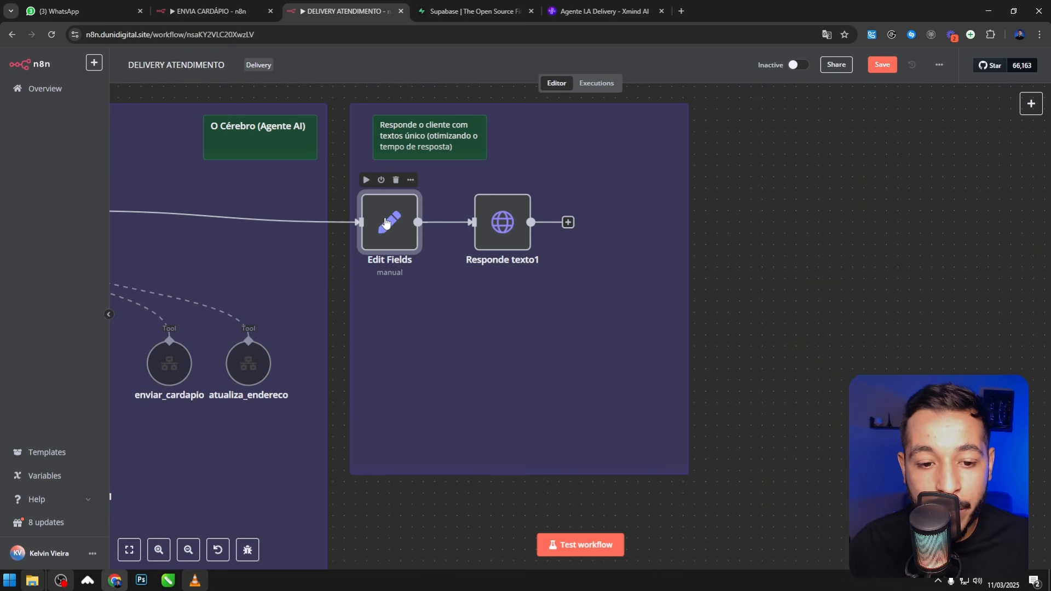
Step: Inspect the Responde texto1 node's sendText URL expression, headers and body parameters, and return to the canvas
double_click(506, 230)
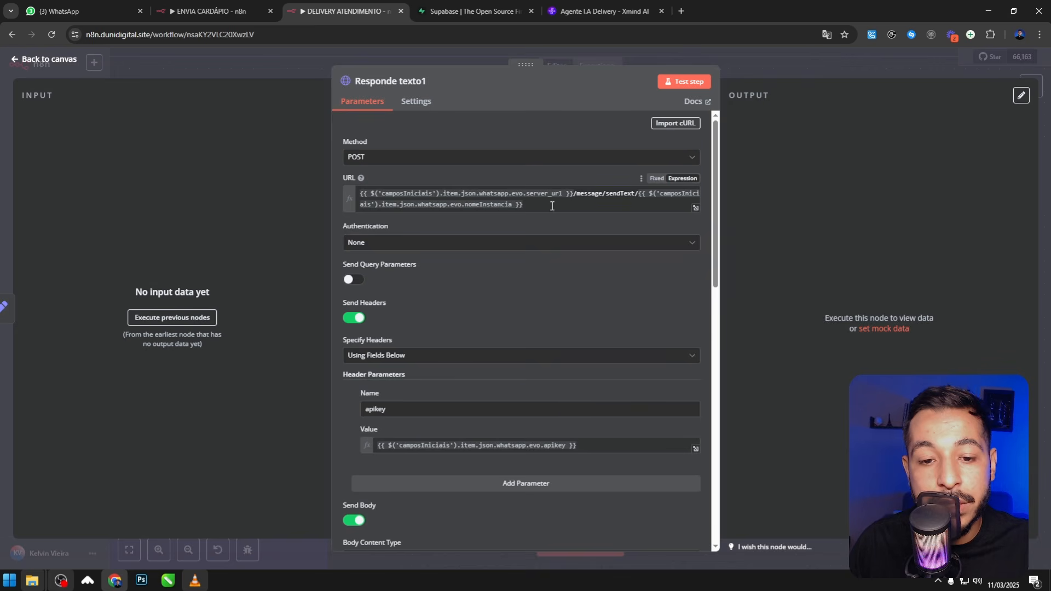
left_click_drag(552, 206, 348, 196)
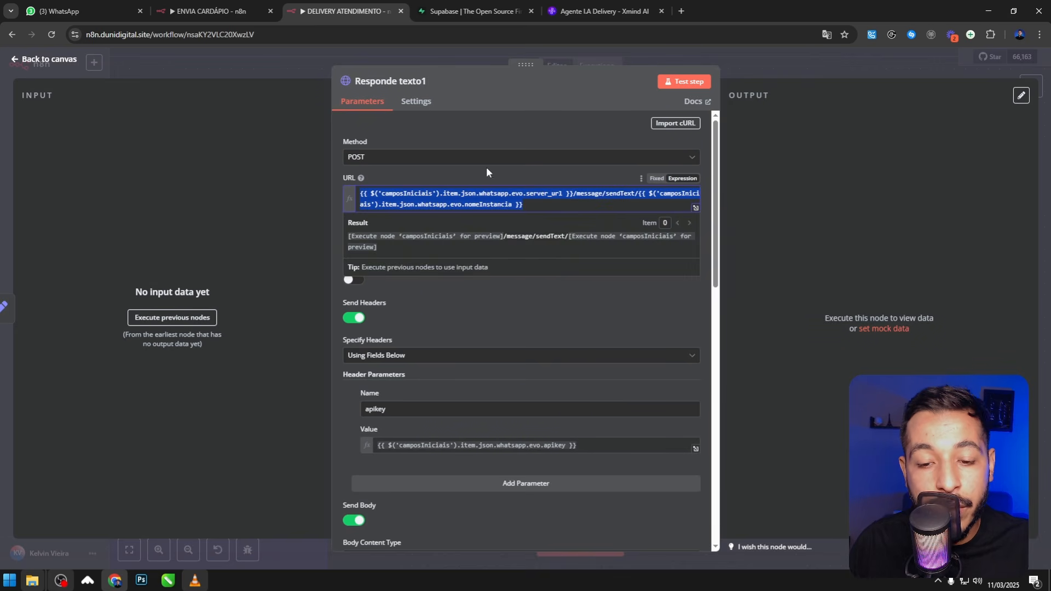
left_click(540, 207)
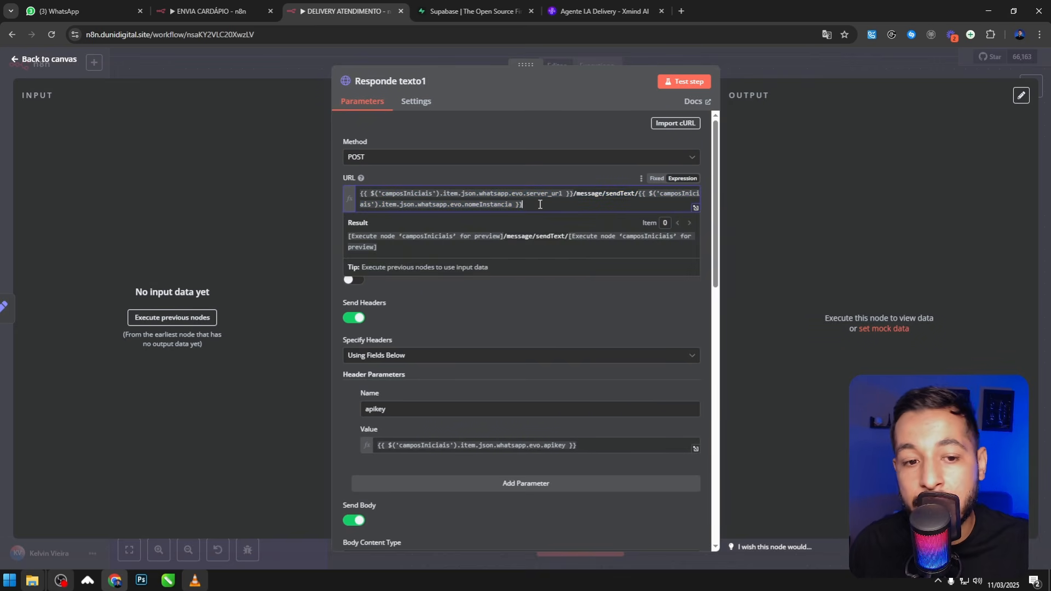
scroll(540, 204, "down", 15)
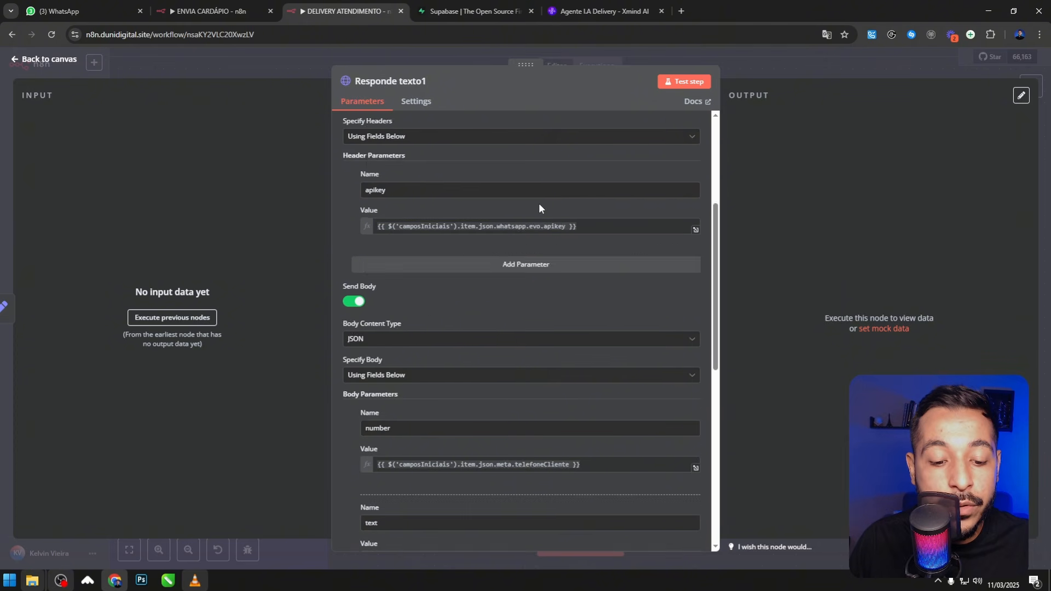
scroll(535, 202, "up", 15)
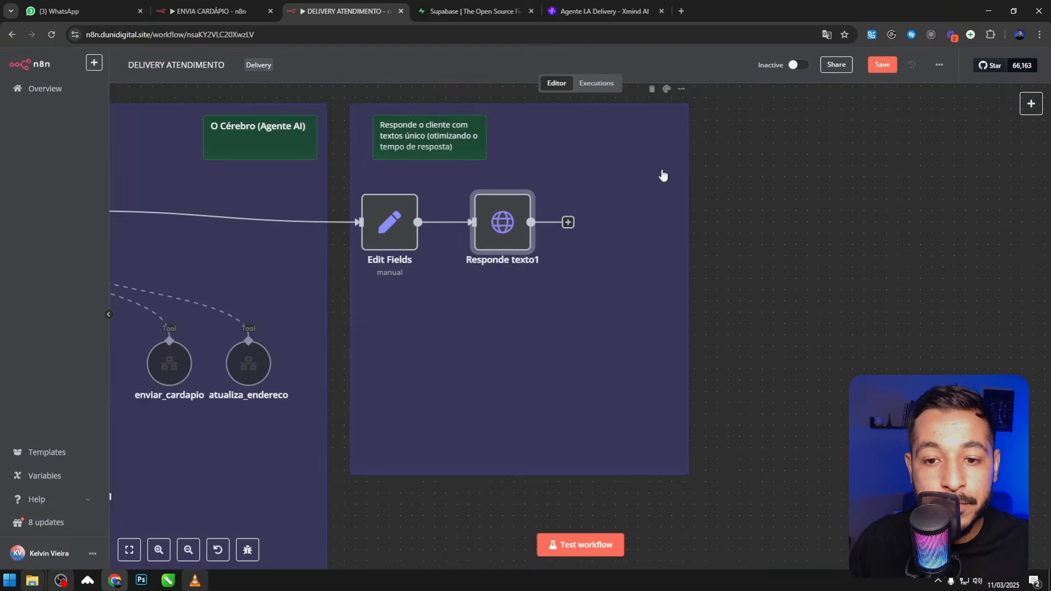
Step: View the whole DELIVERY ATENDIMENTO workflow and examine its RAG section with the Google Drive Trigger
scroll(663, 173, "down", 10)
scroll(841, 236, "up", 2)
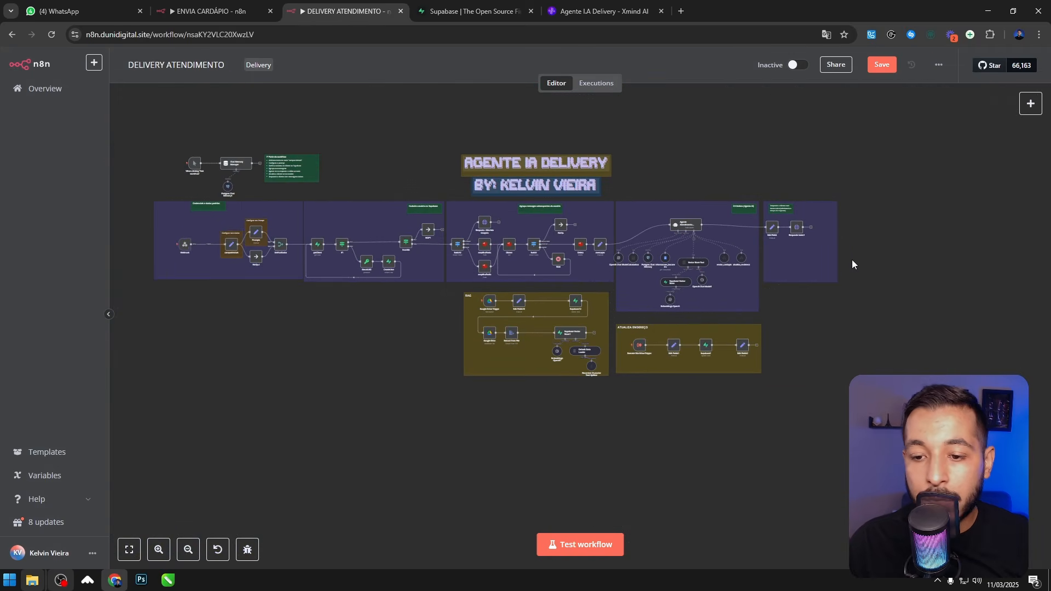
scroll(852, 260, "up", 3)
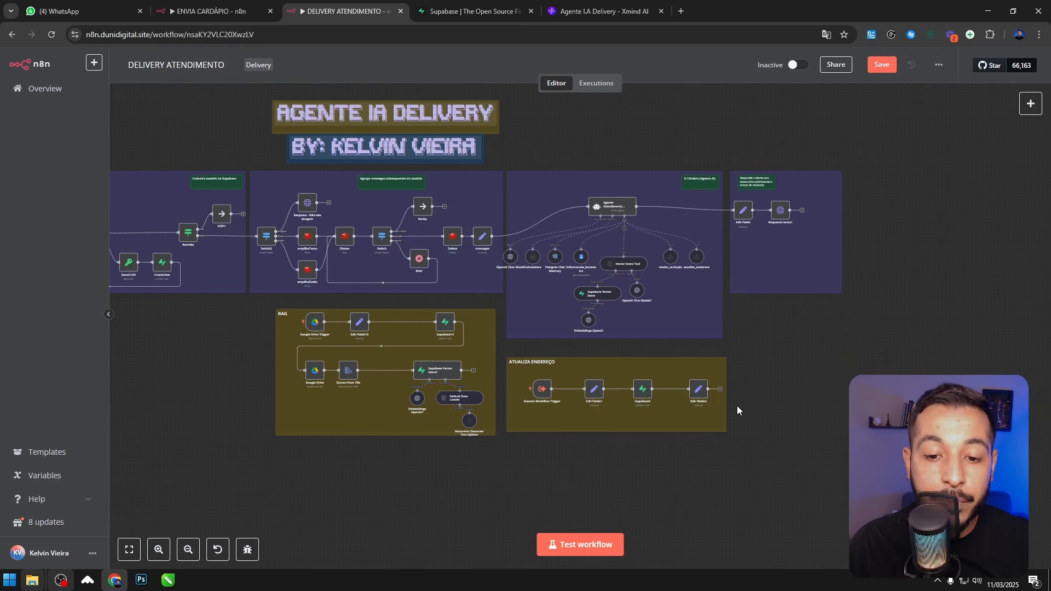
scroll(591, 265, "up", 3)
scroll(591, 265, "down", 4)
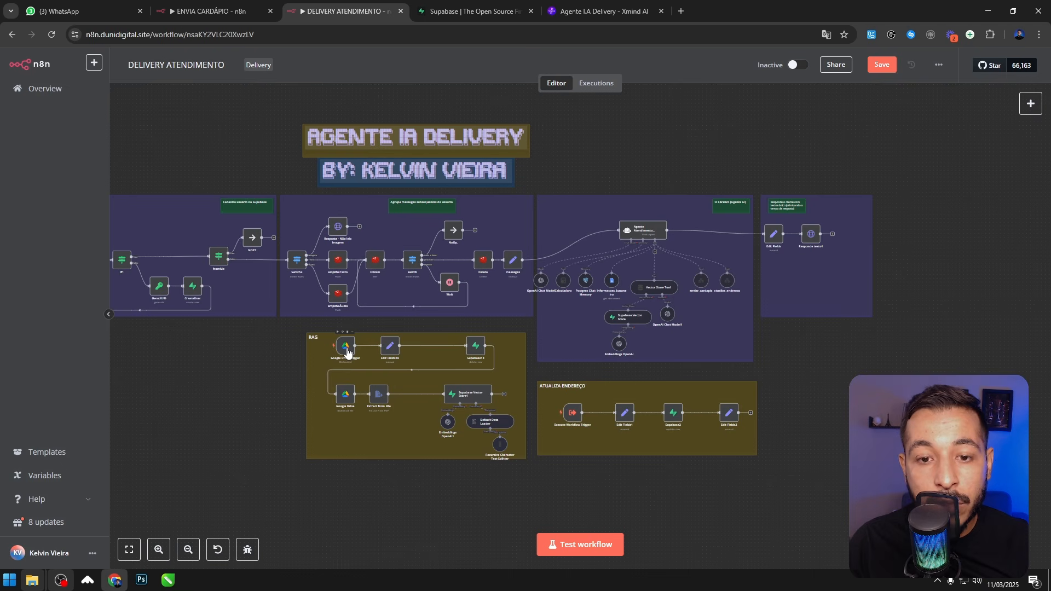
Step: Search Google for "google console" in a new browser tab and open the Google Cloud Platform console
left_click(679, 15)
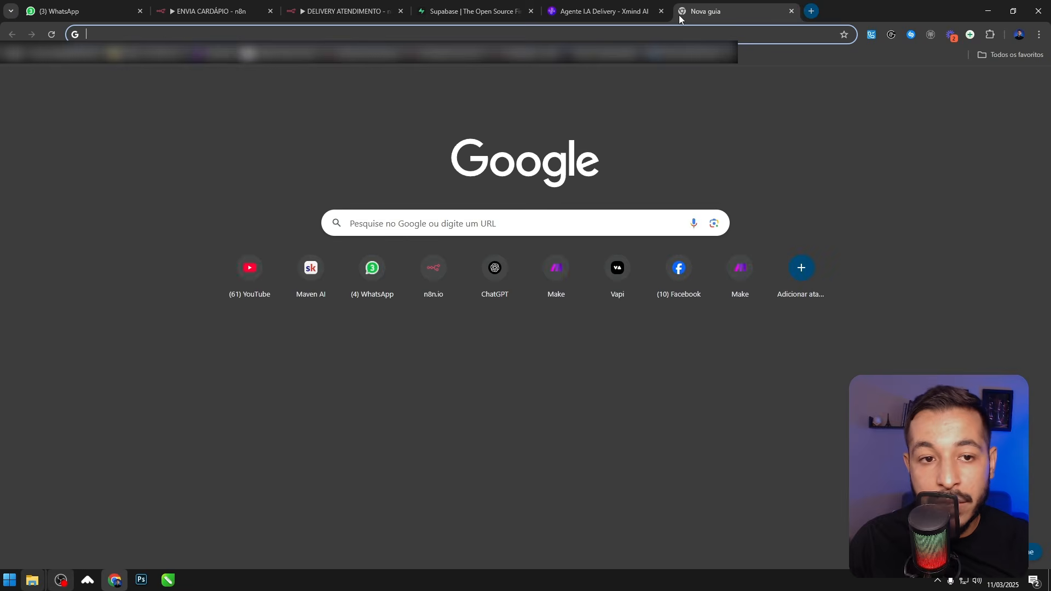
type("google")
key("Return")
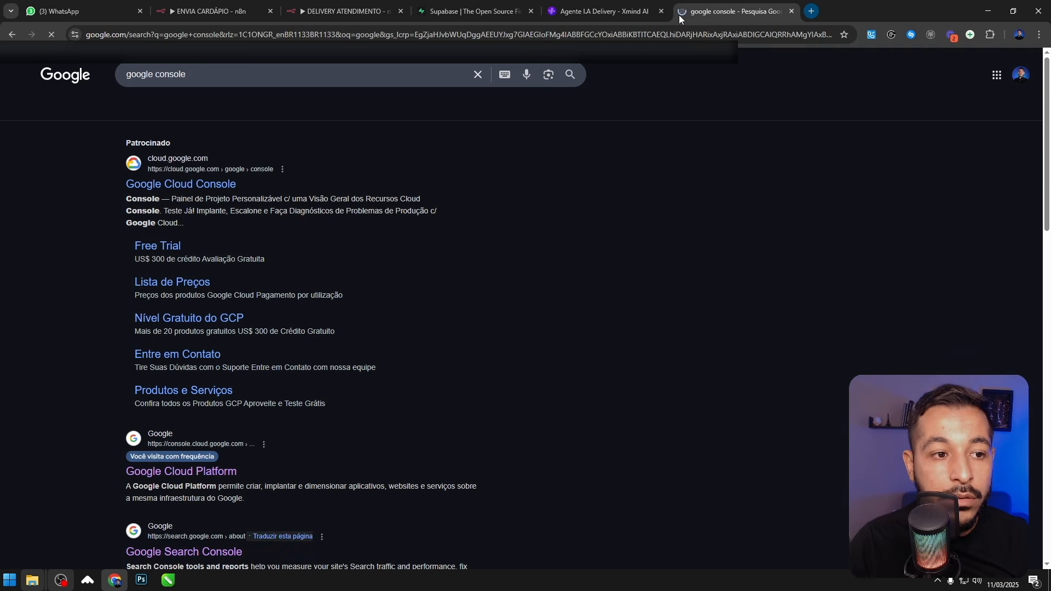
scroll(289, 209, "down", 2)
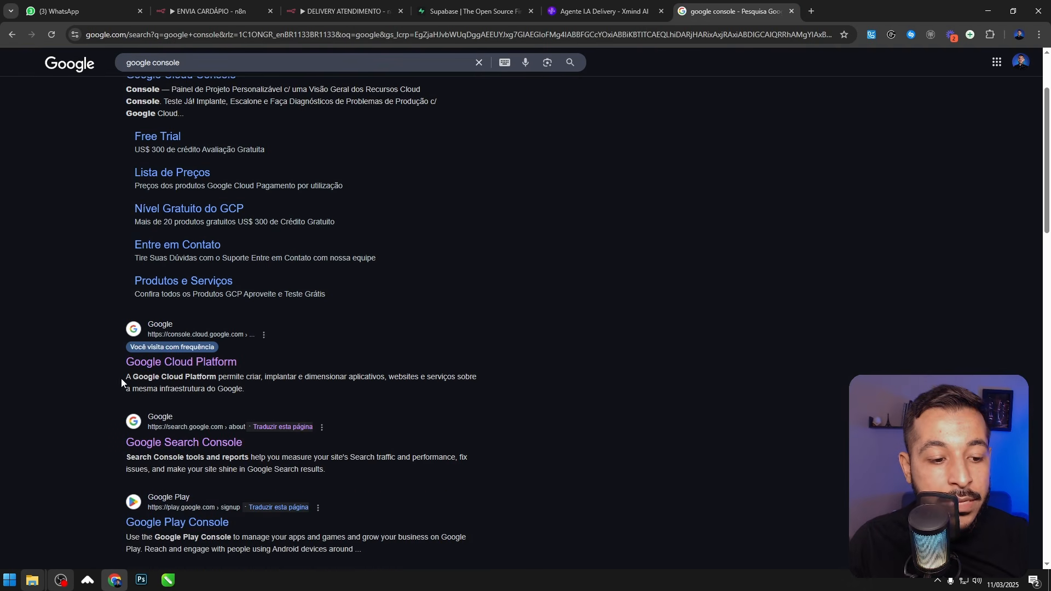
left_click(255, 335)
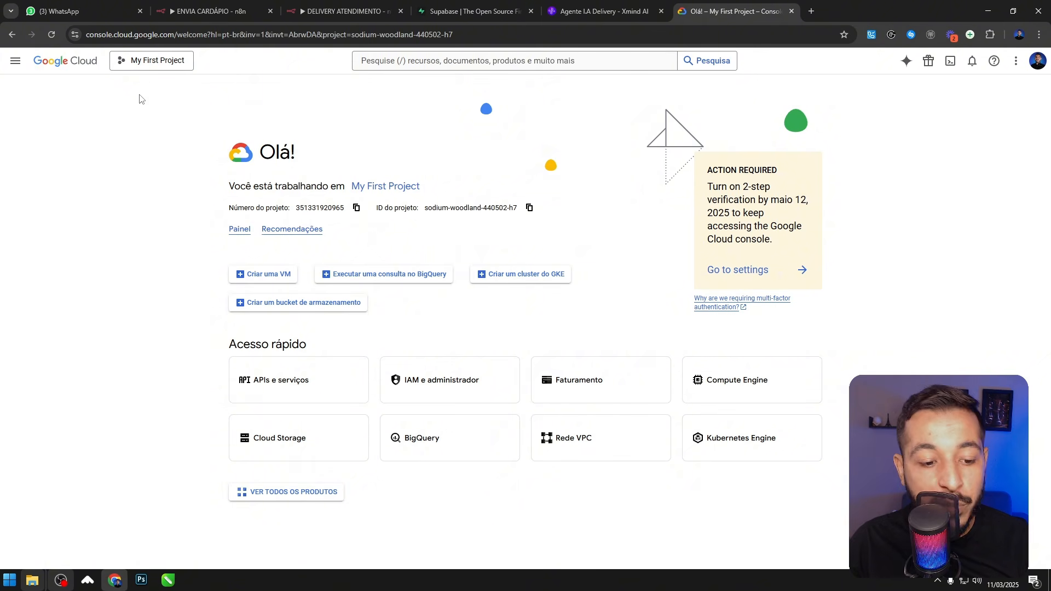
Step: Open the project's Credenciais page under APIs e serviços and start creating an OAuth client ID
left_click(15, 61)
mouse_move(65, 164)
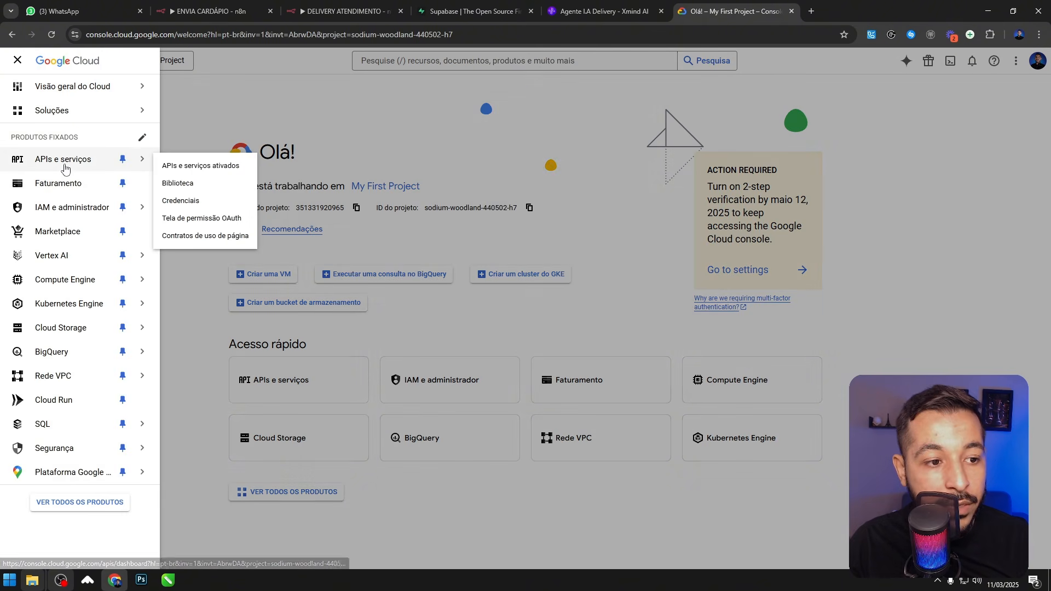
left_click(203, 203)
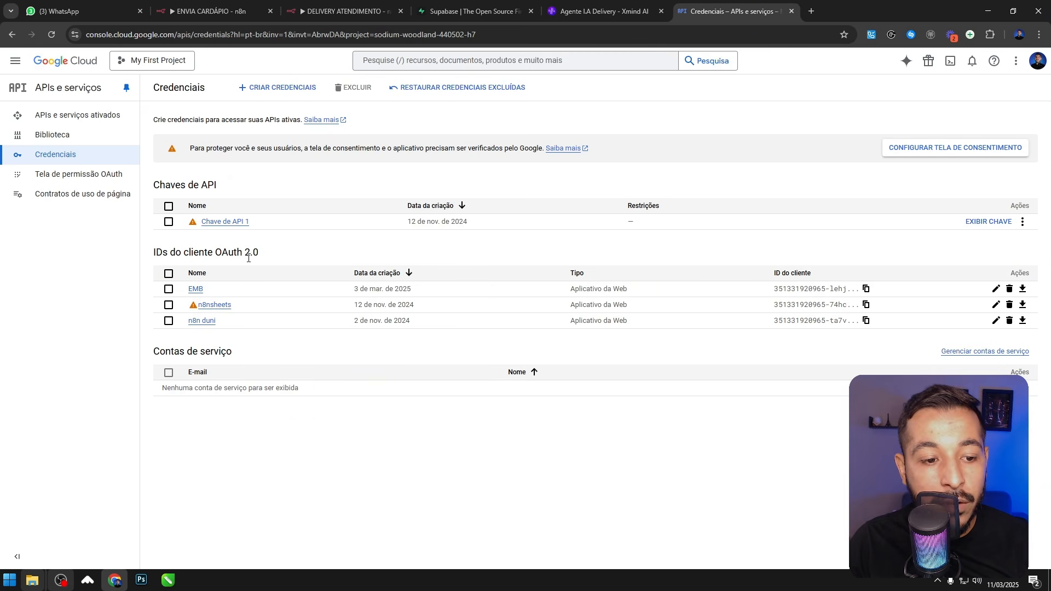
left_click(280, 93)
left_click(266, 159)
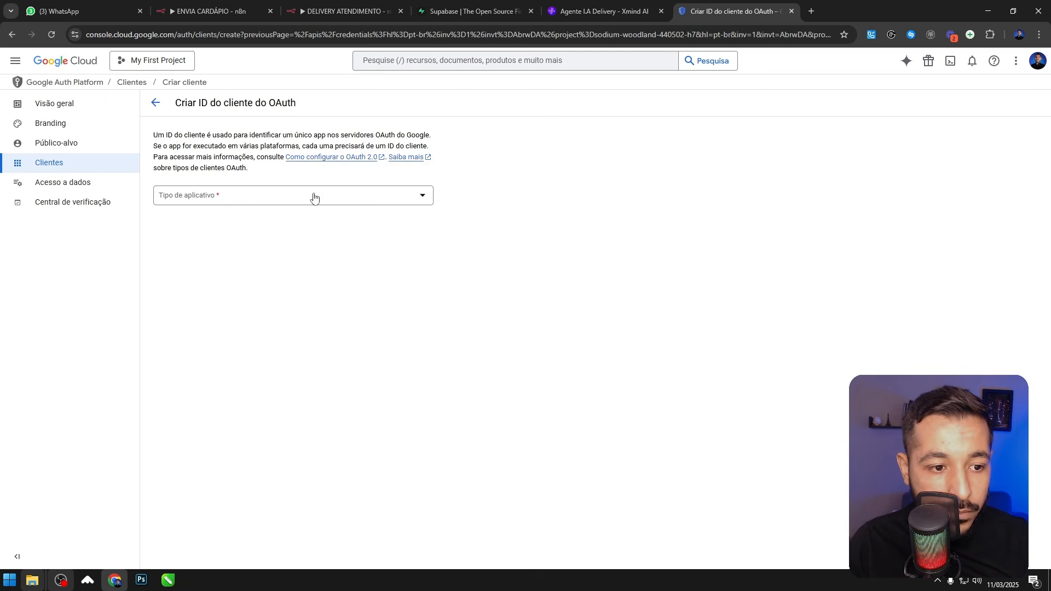
Step: Set the OAuth client's application type to Aplicativo da Web and name it "n8n demo youtube"
left_click(241, 202)
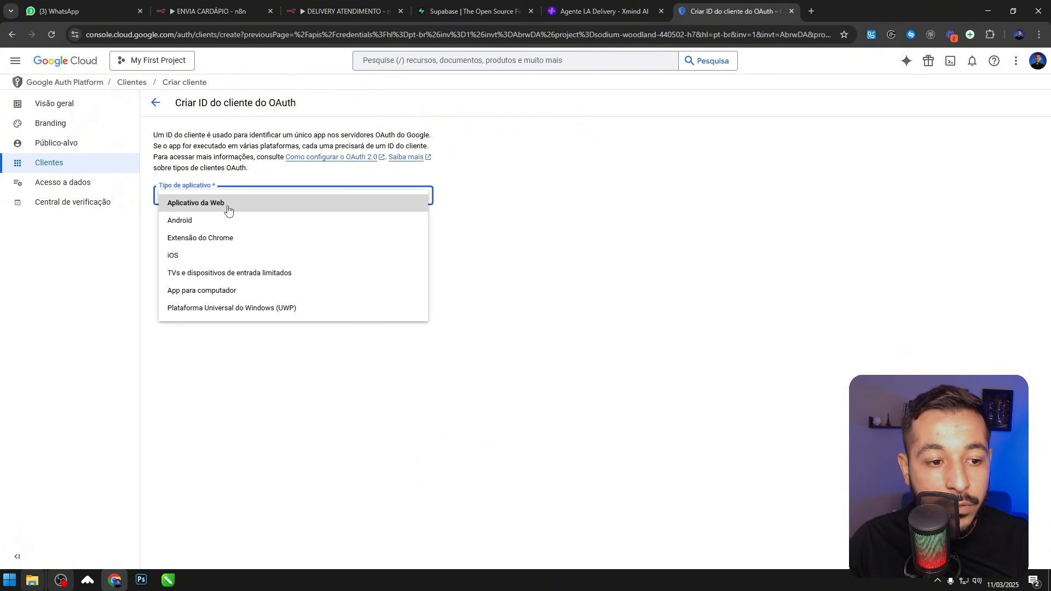
left_click(229, 210)
left_click_drag(286, 230, 160, 221)
type("n8")
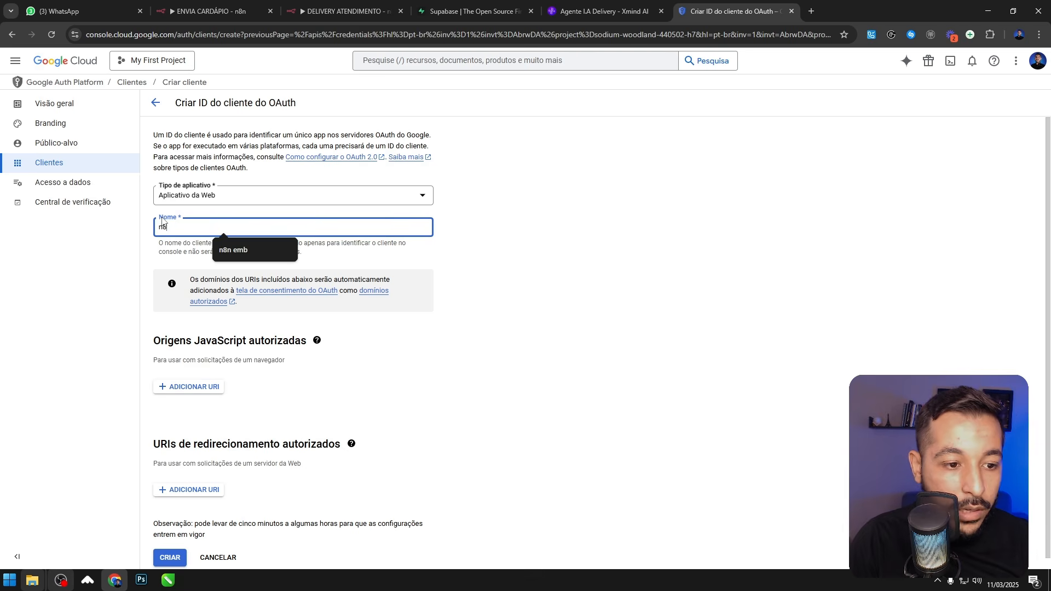
type("n demo youtube")
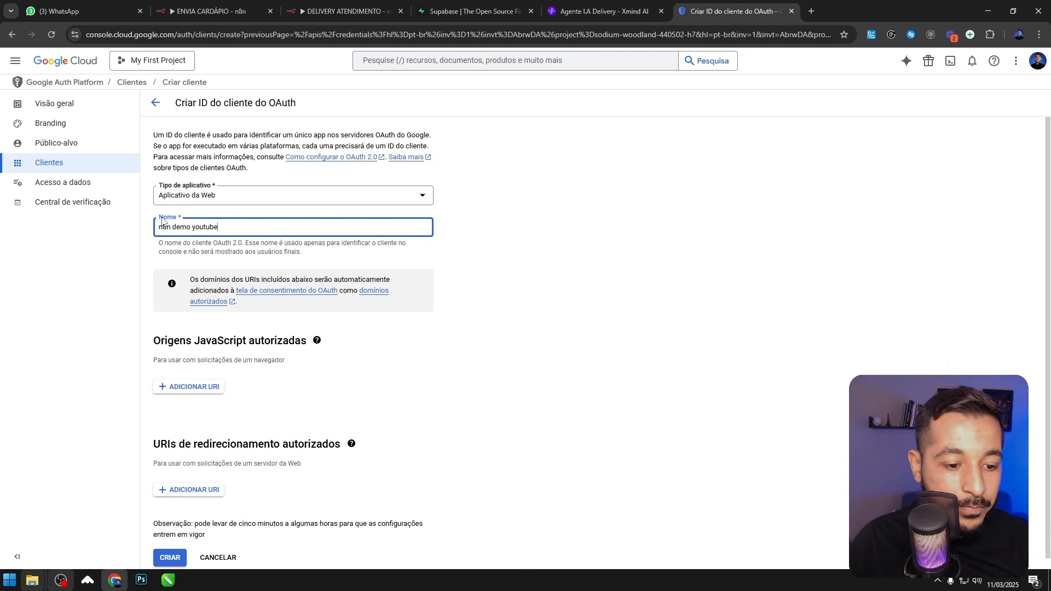
Step: Review the "URIs de redirecionamento autorizados" section of the OAuth client form
scroll(253, 231, "down", 1)
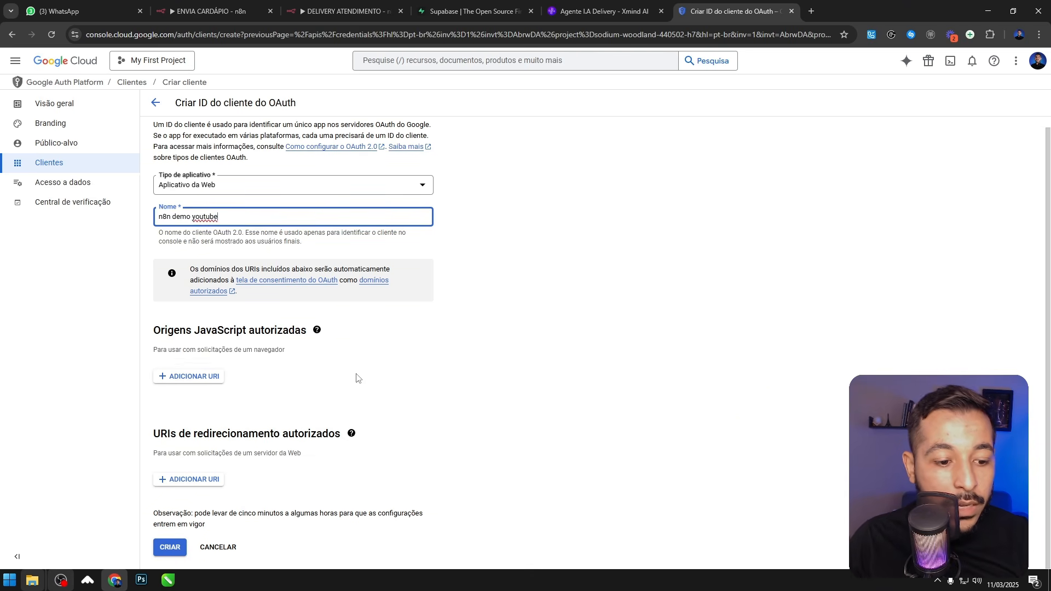
left_click(377, 384)
left_click_drag(167, 438, 264, 444)
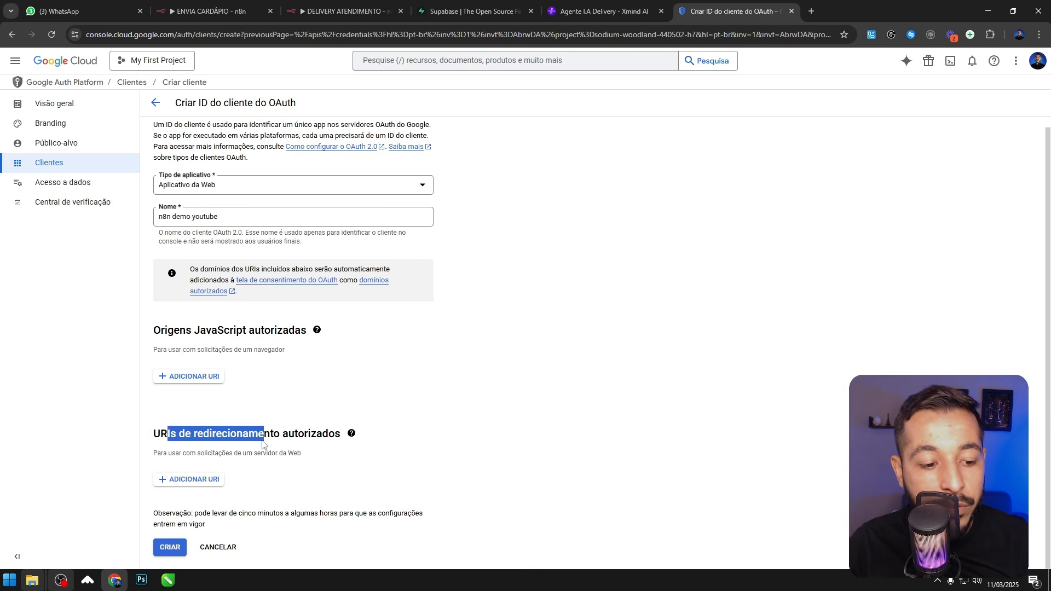
left_click(321, 431)
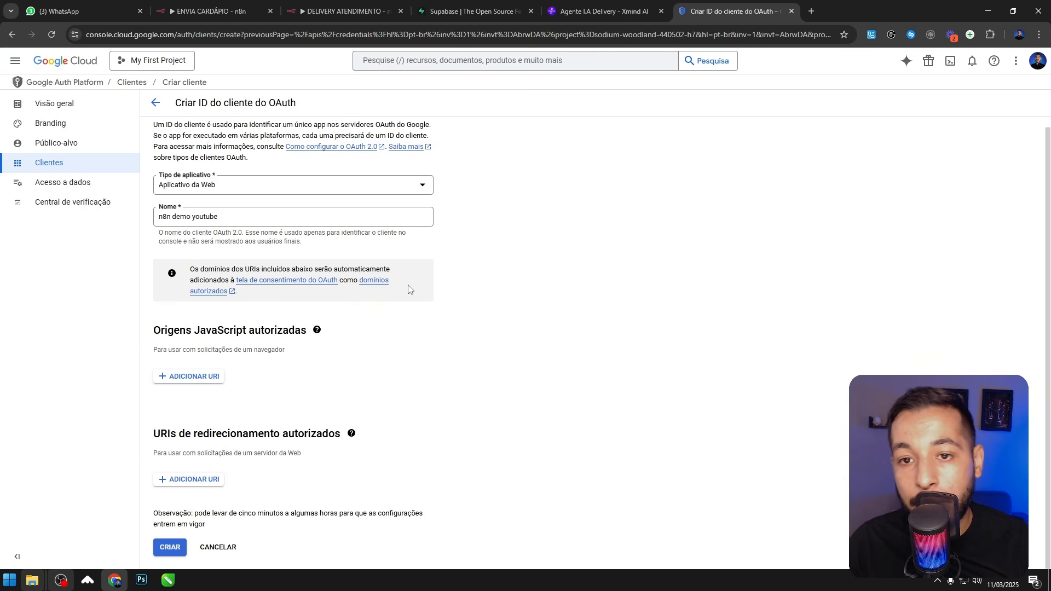
Step: Start a new credential in the Google Drive Trigger node of DELIVERY ATENDIMENTO and copy its OAuth Redirect URL
left_click(352, 6)
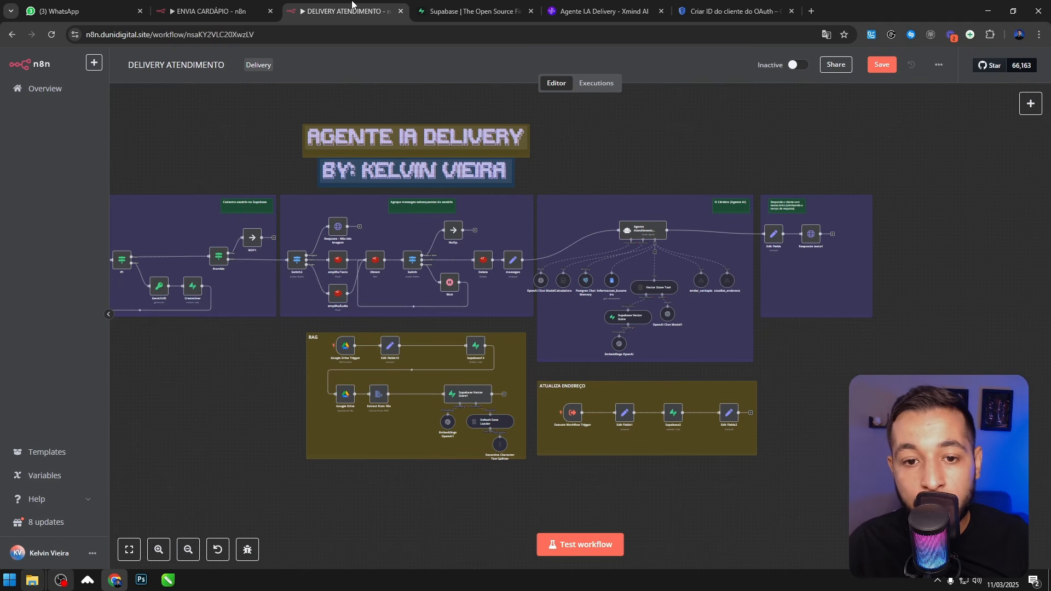
double_click(345, 351)
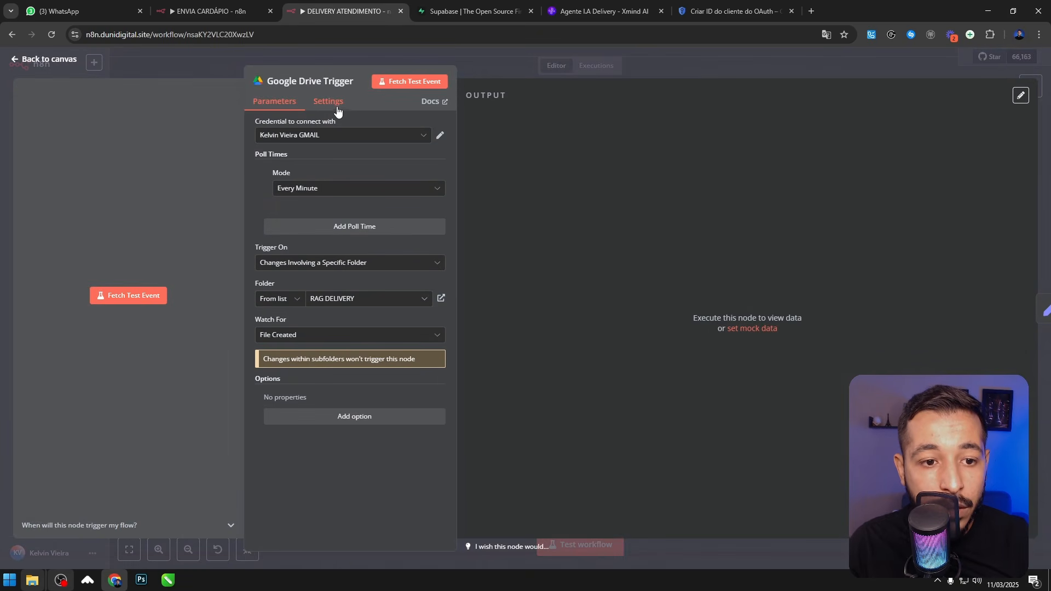
left_click(386, 136)
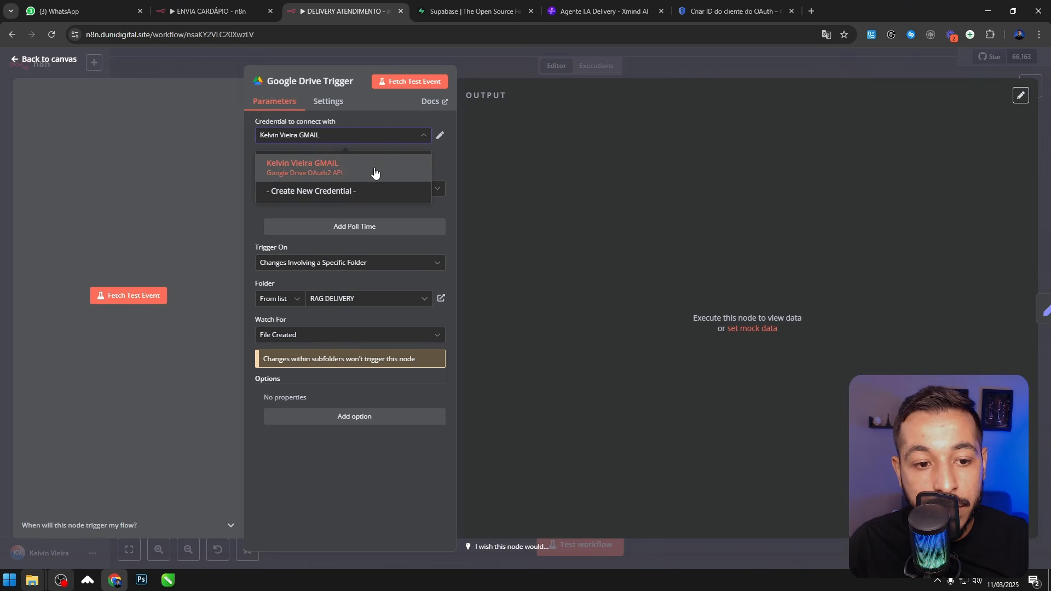
left_click(336, 191)
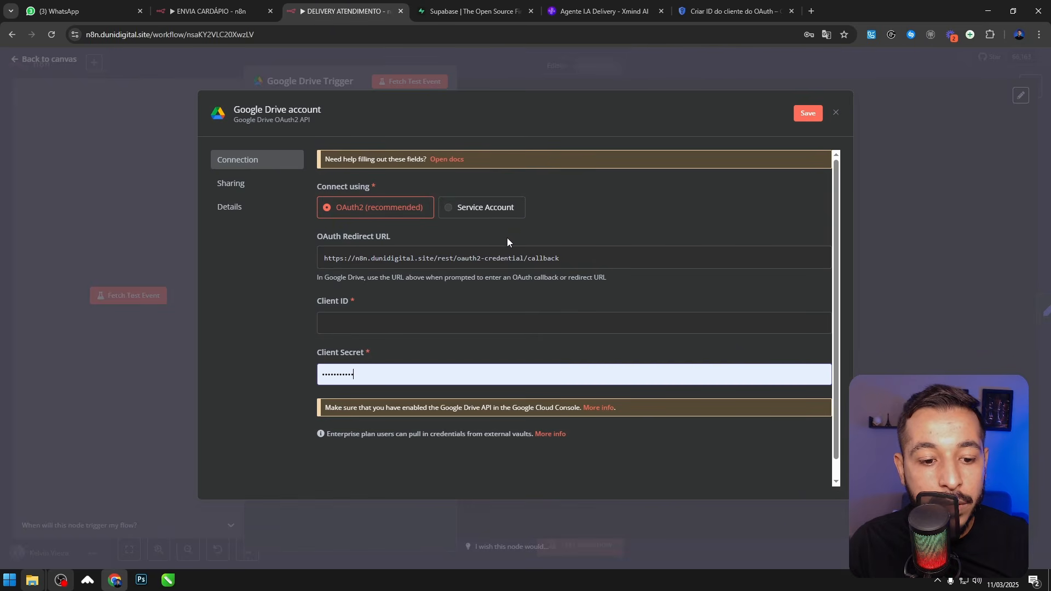
scroll(343, 256, "down", 1)
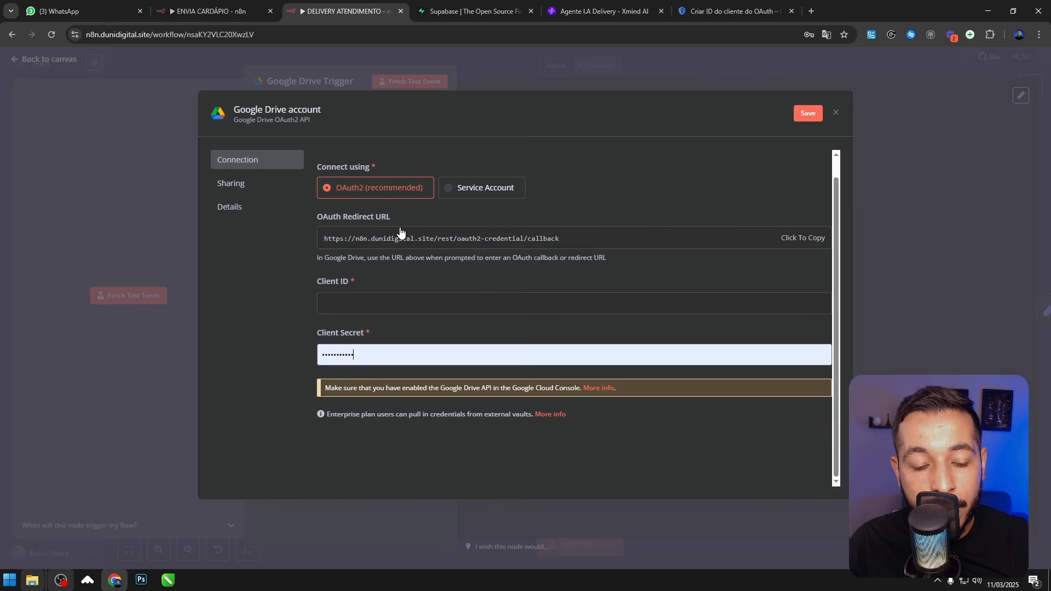
left_click(799, 241)
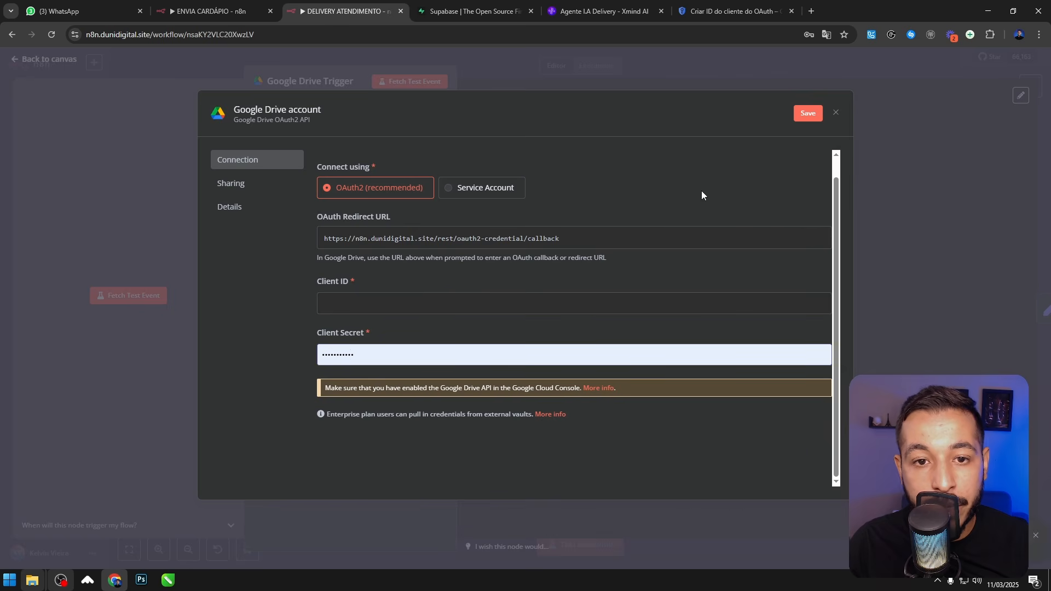
Step: Add the copied n8n redirect URL as an authorized redirect URI of the "n8n demo youtube" client and create the client
left_click(721, 9)
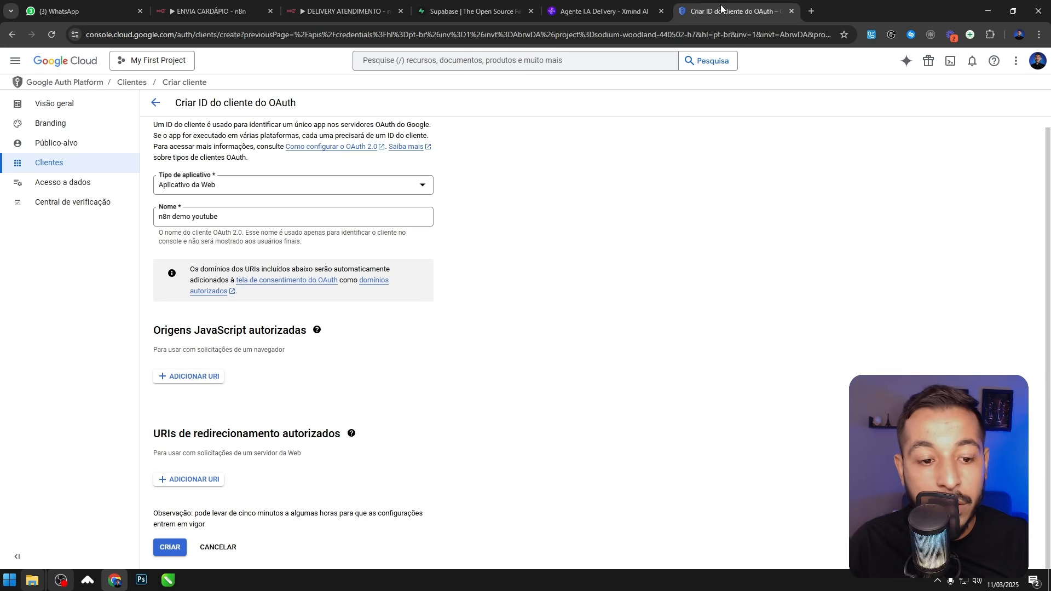
left_click(217, 479)
left_click(301, 451)
key("ctrl+v")
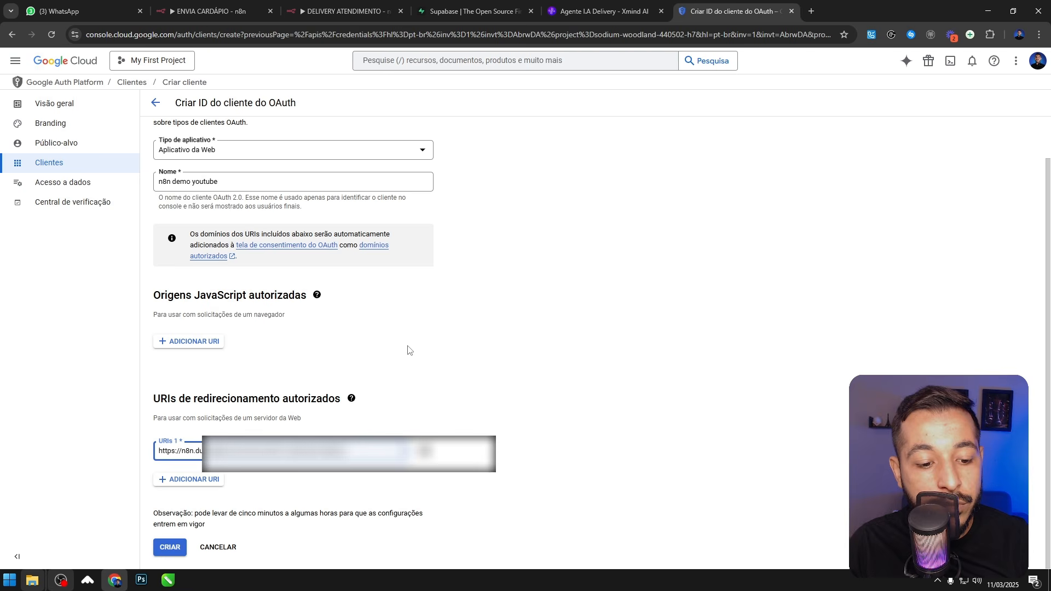
left_click(182, 547)
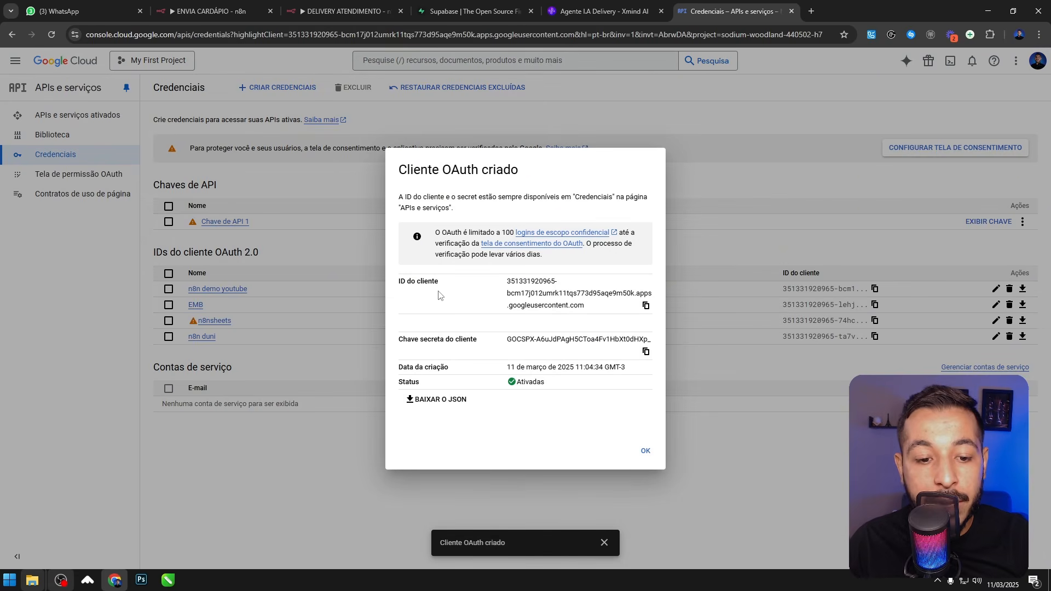
Step: Copy the new OAuth client's ID and secret from Google Cloud into the Client ID and Client Secret fields of the n8n Google Drive credential
left_click_drag(407, 281, 456, 289)
left_click_drag(403, 340, 499, 333)
left_click(498, 333)
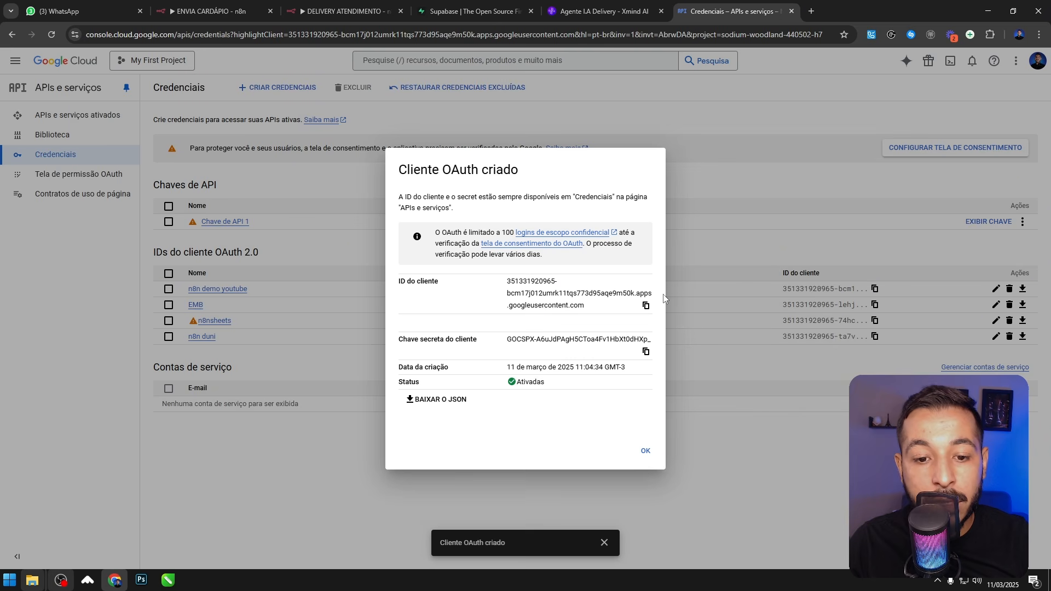
left_click(646, 305)
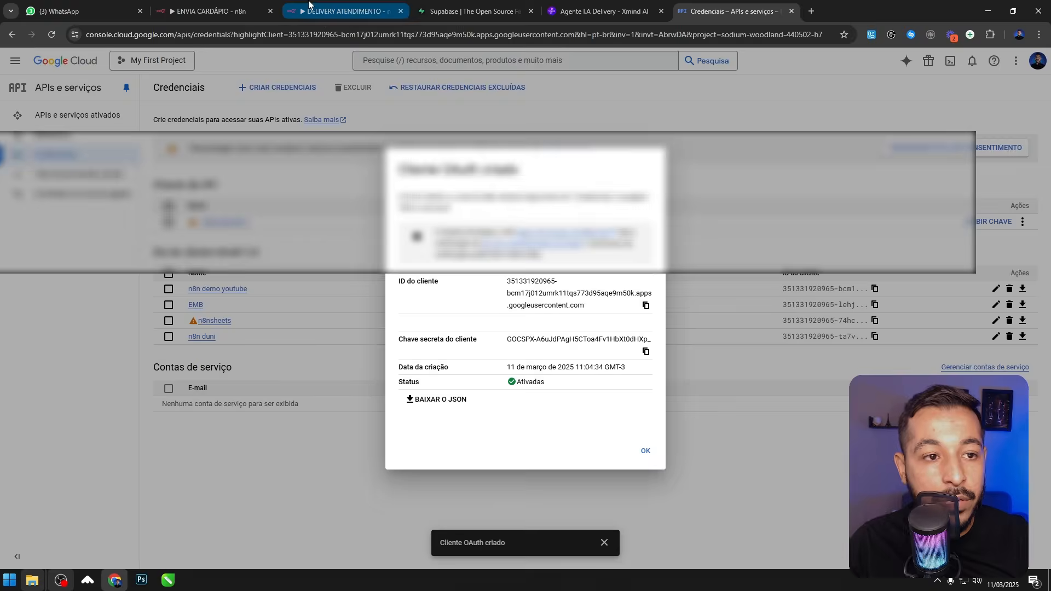
left_click(309, 6)
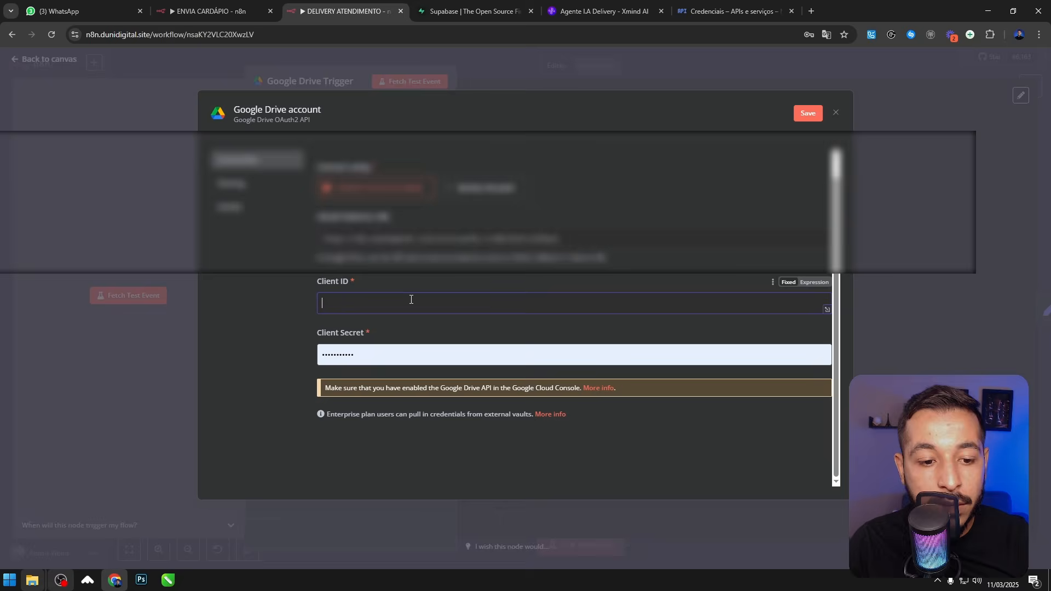
left_click(731, 8)
left_click(311, 18)
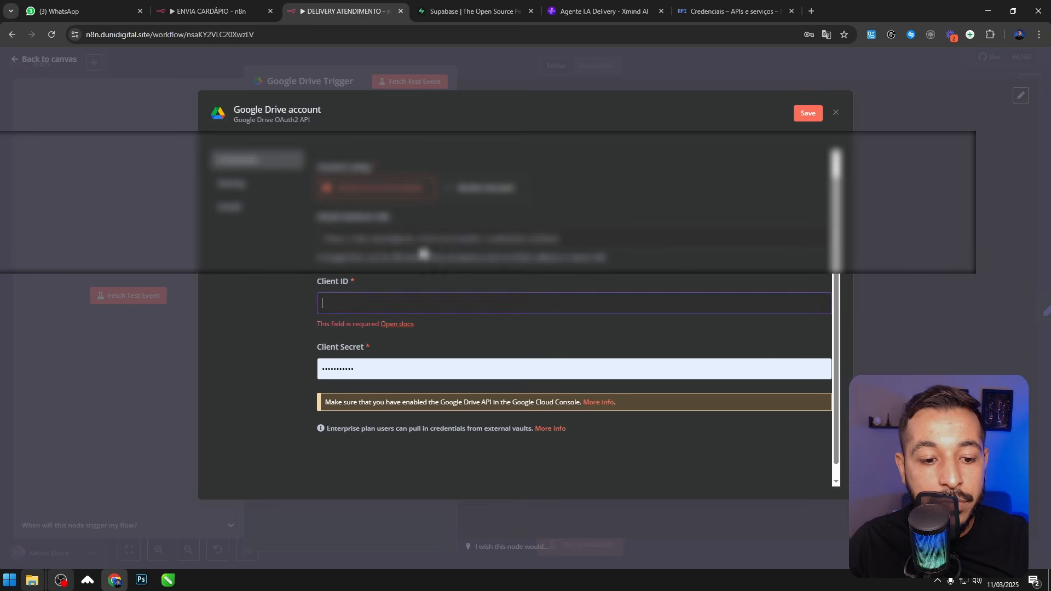
left_click(370, 363)
scroll(323, 341, "down", 1)
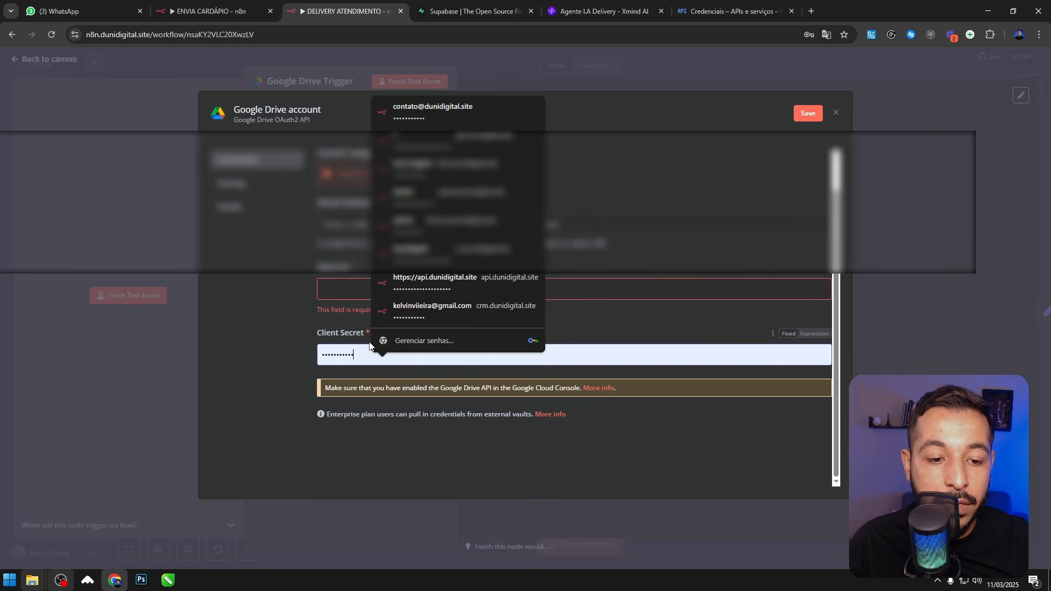
left_click(737, 194)
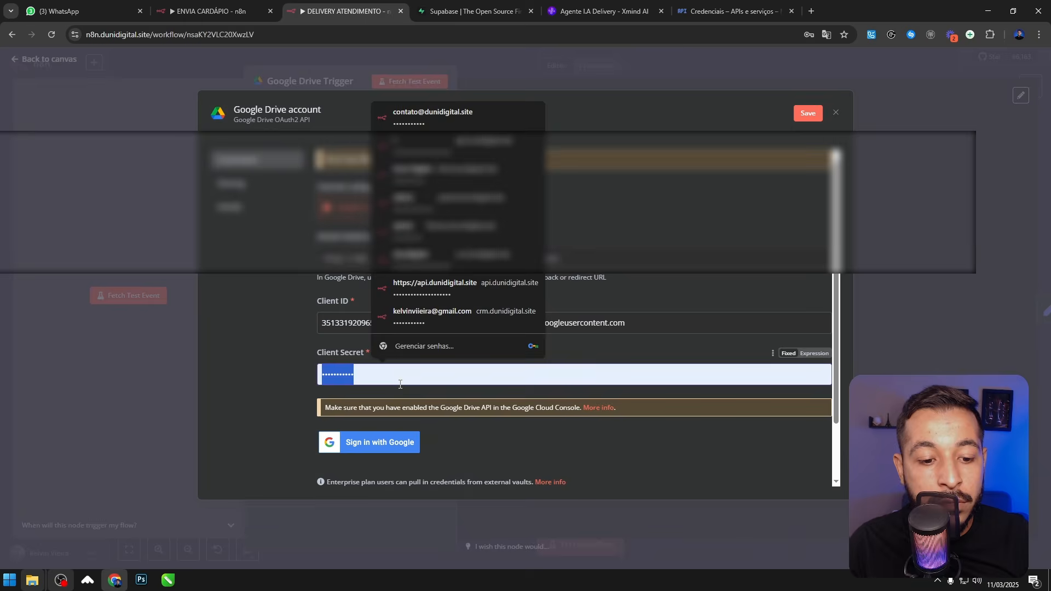
key("ctrl+v")
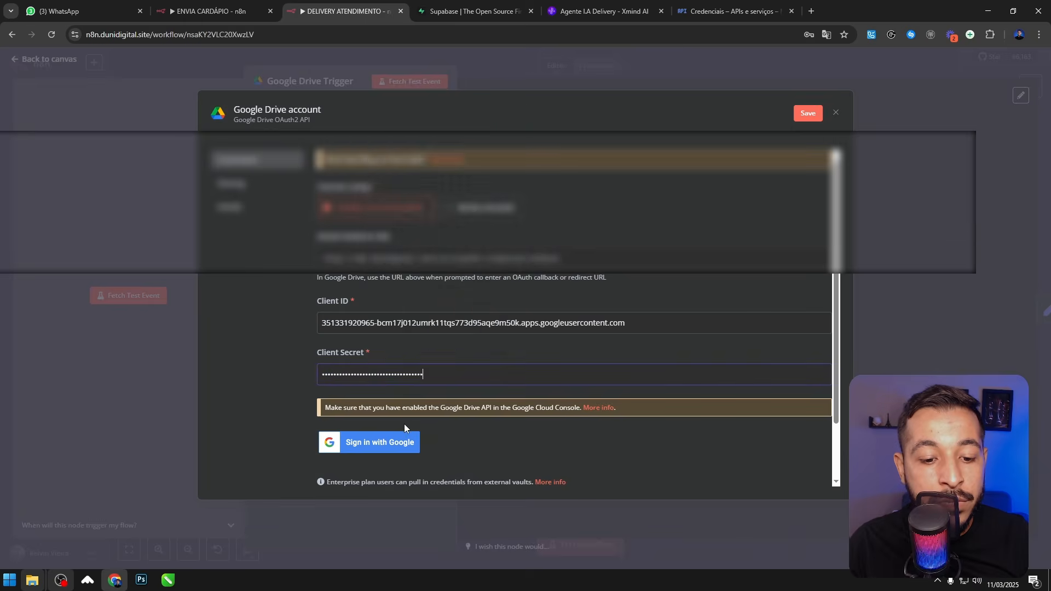
Step: Start the Google sign-in for the Drive credential and proceed past the unverified-app warning to dunidigital.site
left_click(395, 442)
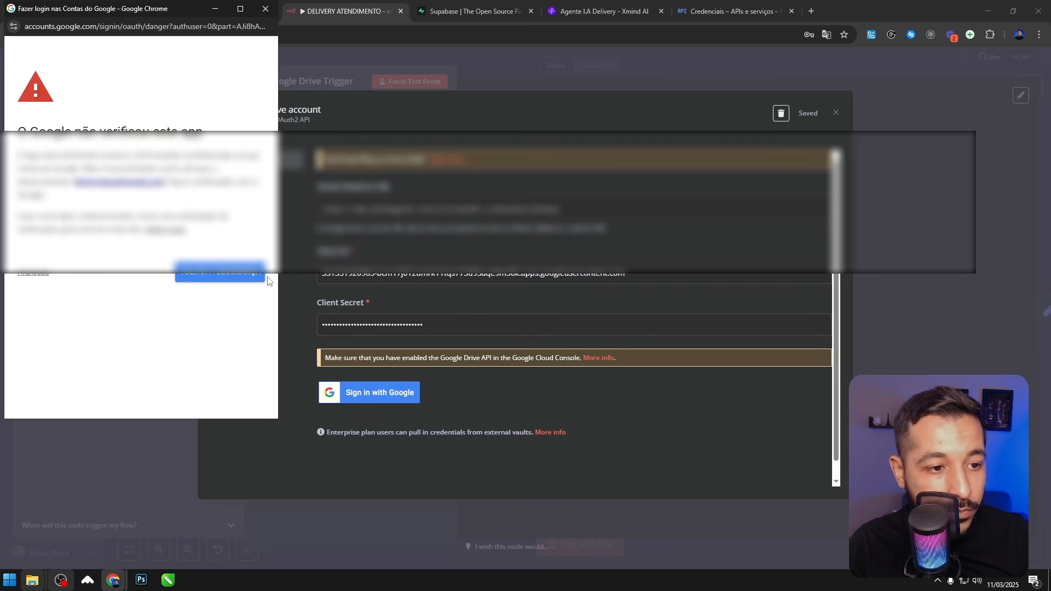
left_click_drag(190, 231, 193, 137)
left_click(80, 121)
left_click(171, 146)
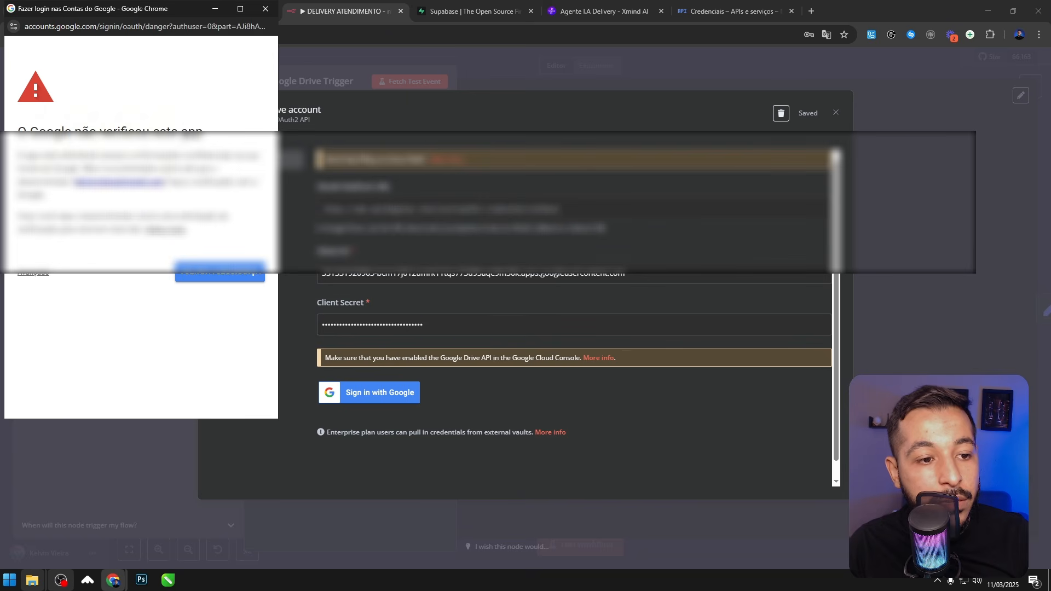
left_click(39, 278)
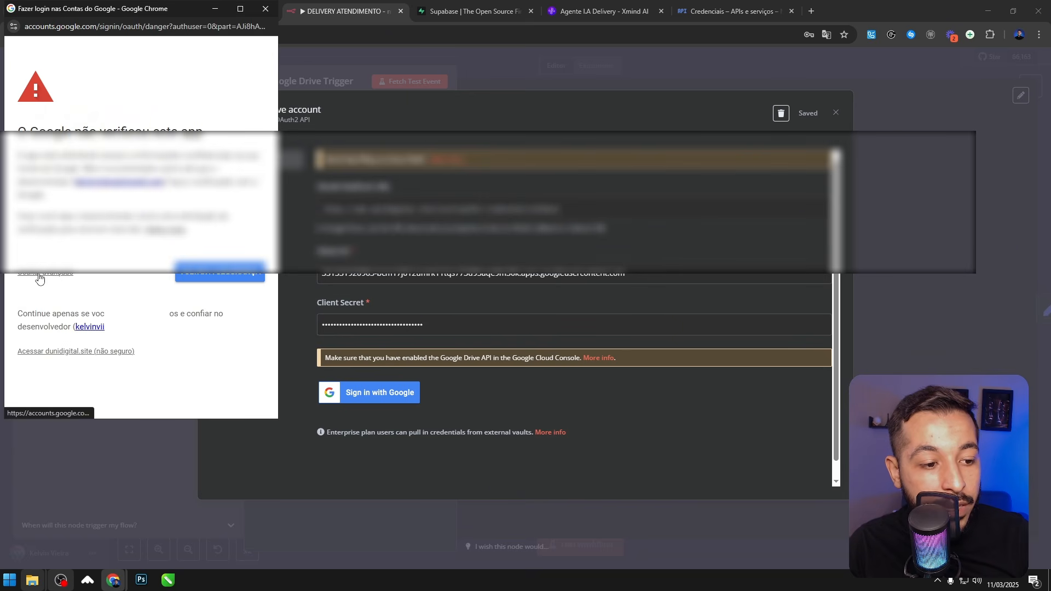
left_click(104, 354)
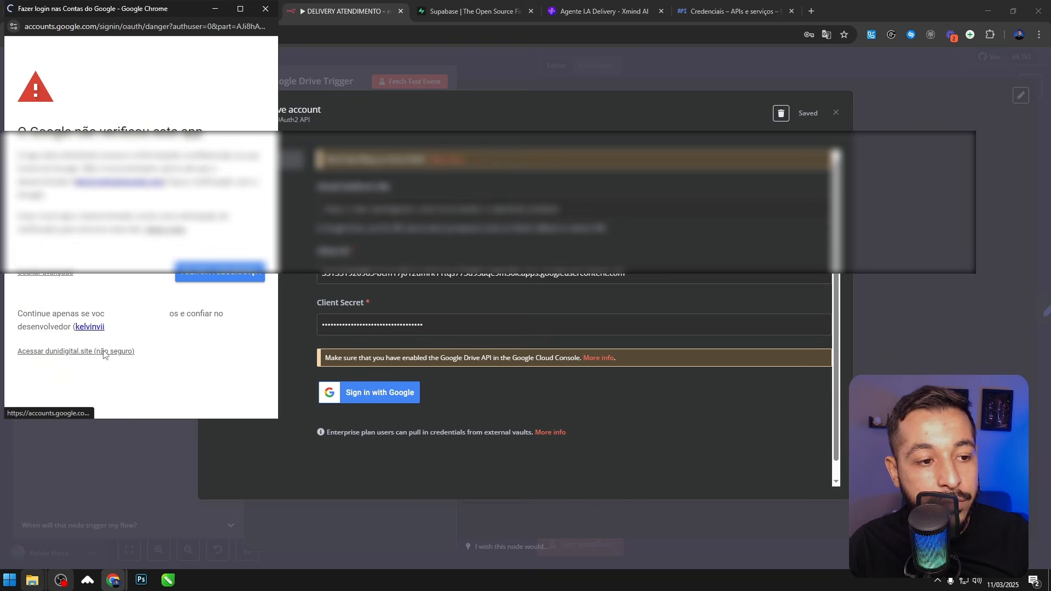
Step: Grant dunidigital.site access to the Google account, then close the sign-in window, the credential and the Google Drive Trigger node
scroll(99, 201, "down", 2)
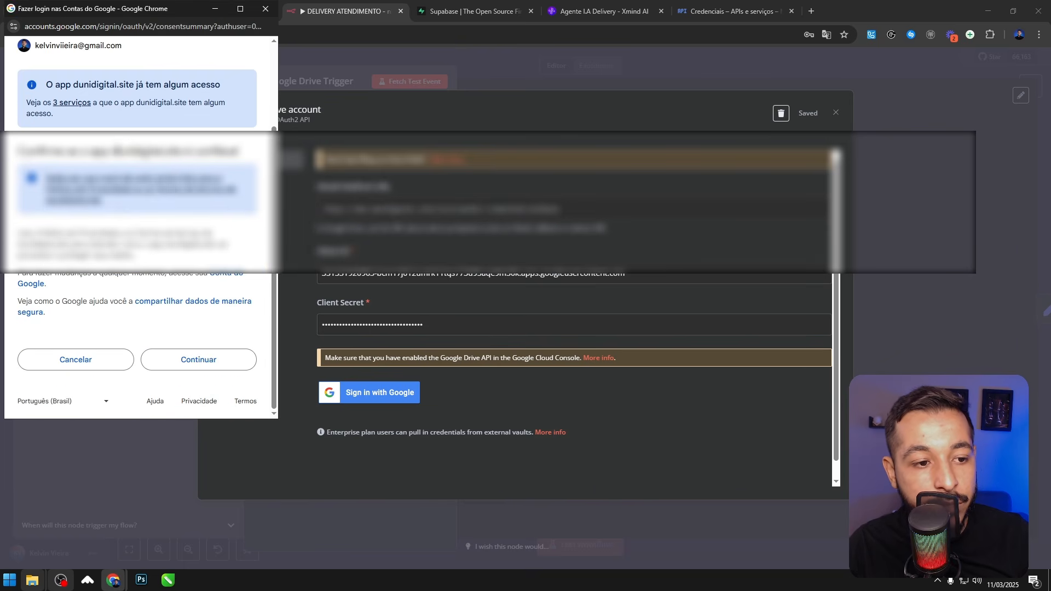
left_click_drag(113, 151, 187, 151)
left_click(192, 368)
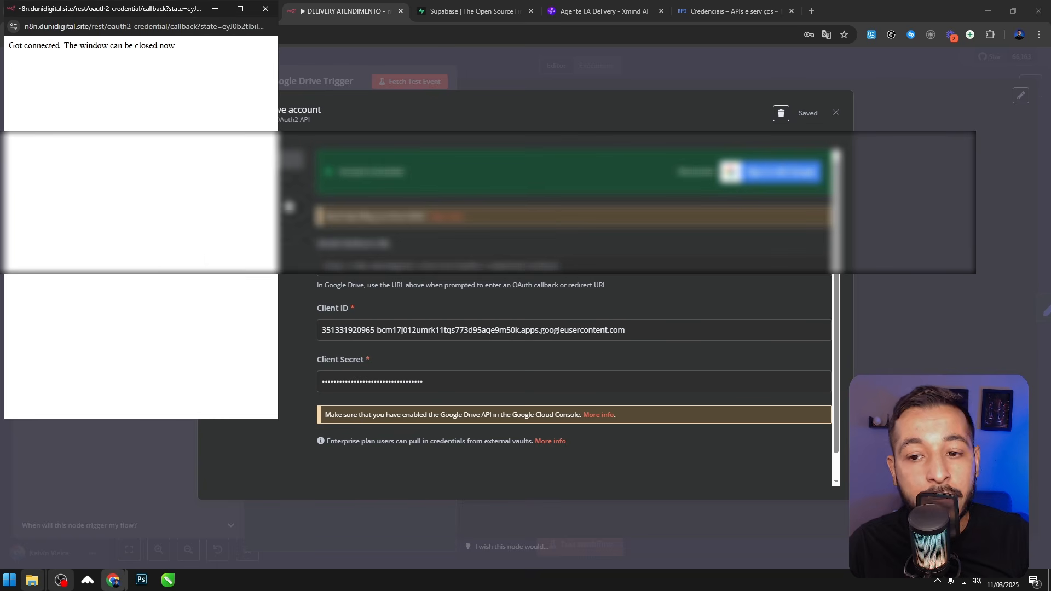
left_click(266, 8)
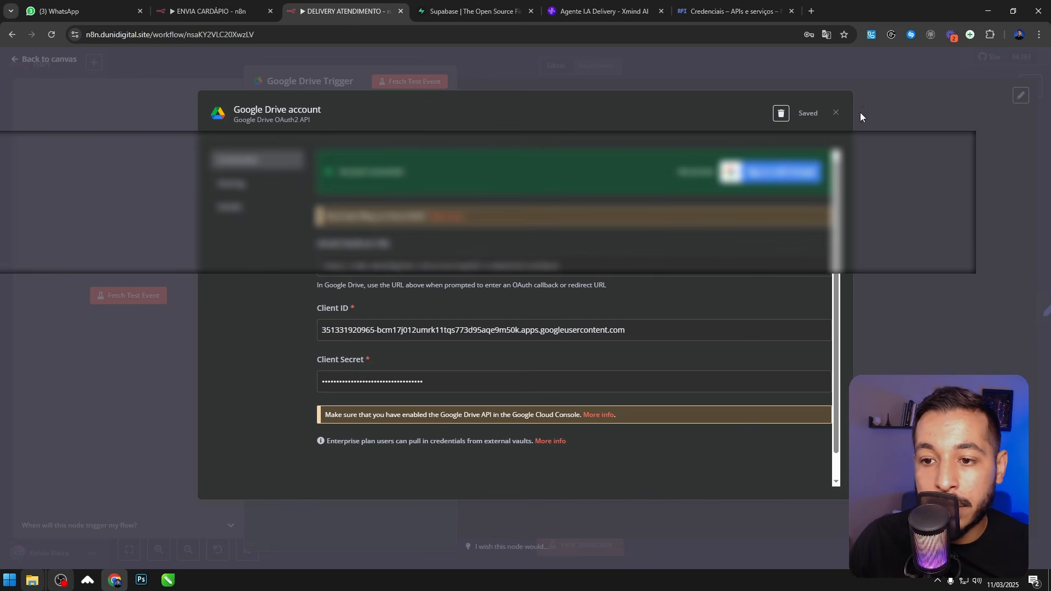
left_click(837, 114)
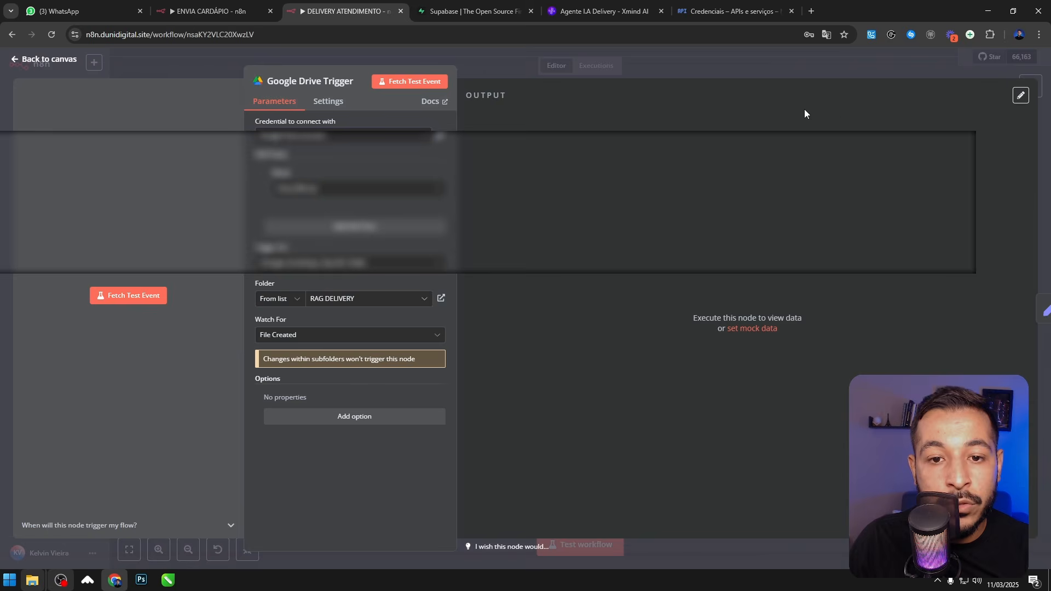
left_click(700, 71)
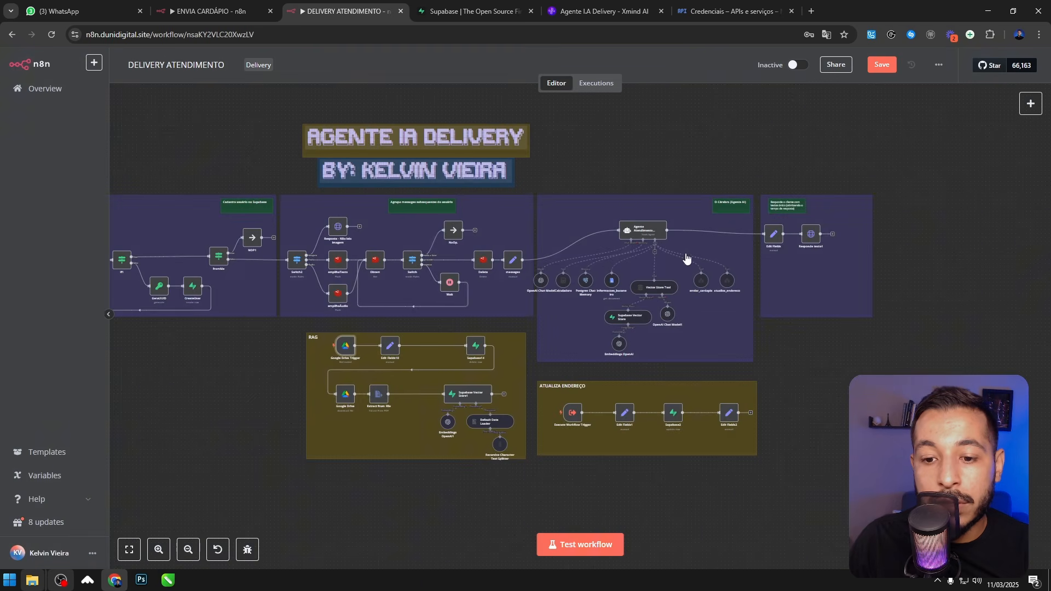
Step: Review the new Google Docs credential form from the informacoes_bucaneiro node, then discard it without saving and return to the canvas
double_click(611, 281)
left_click(501, 134)
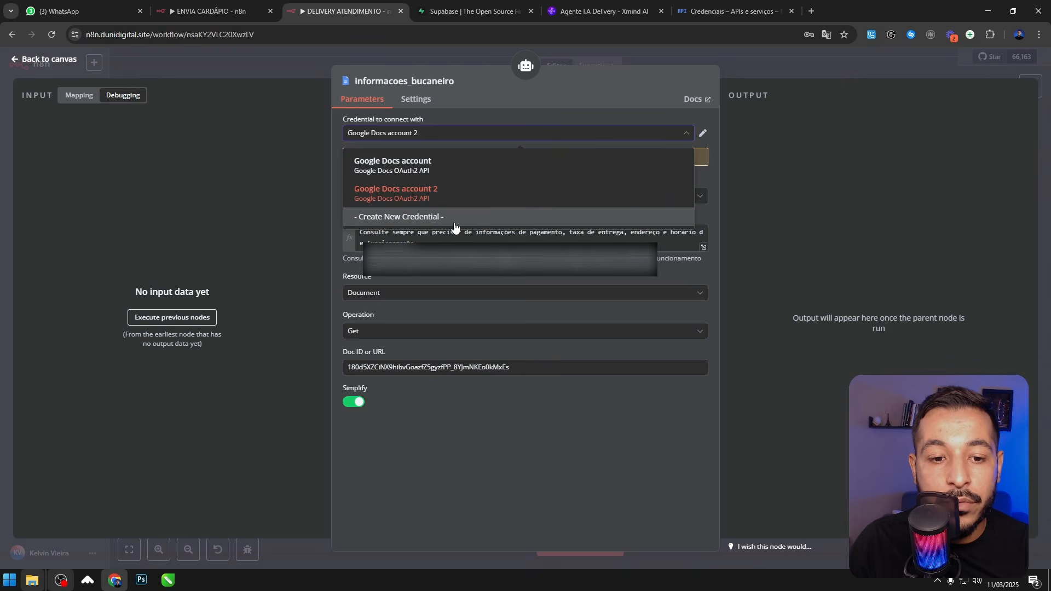
left_click(455, 217)
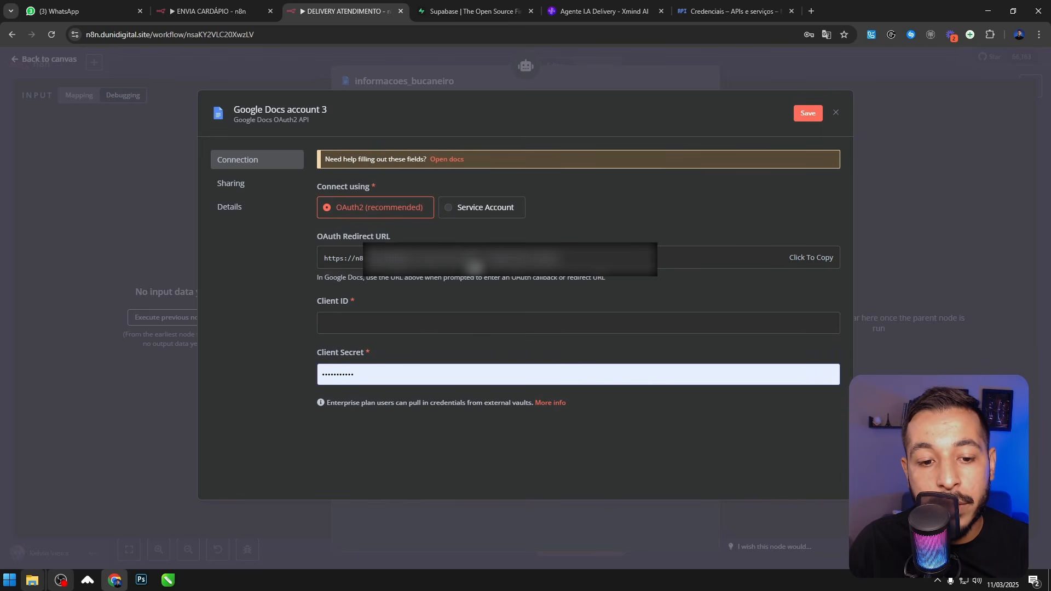
left_click(710, 11)
left_click(345, 11)
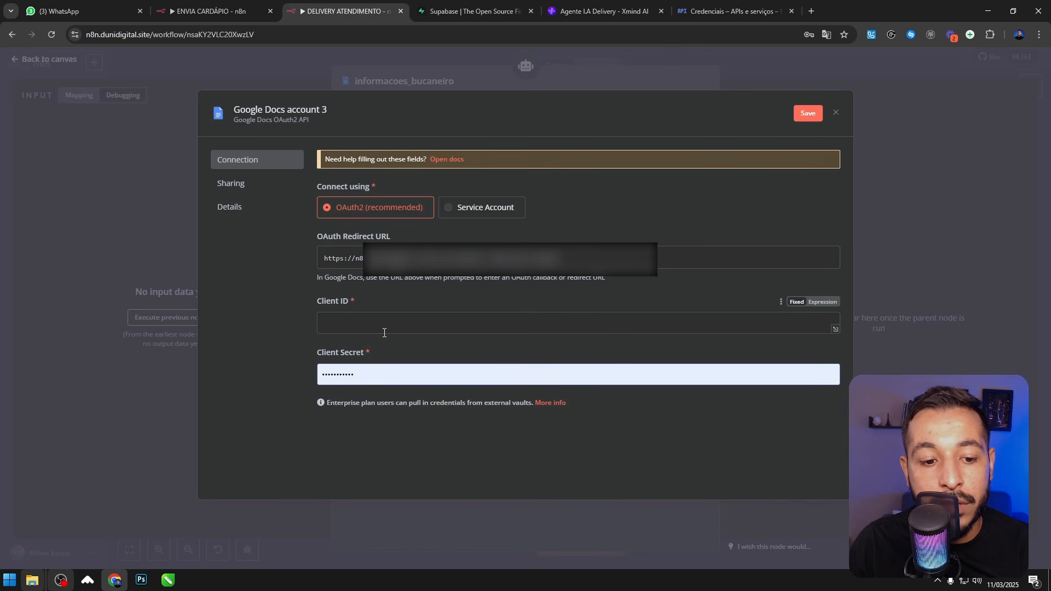
left_click(767, 76)
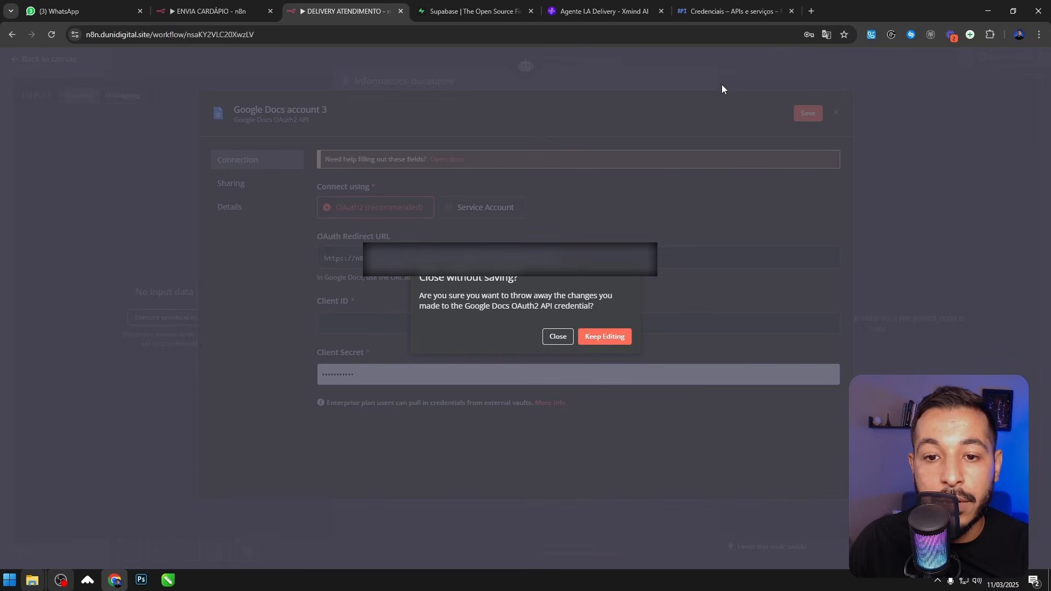
left_click(556, 335)
left_click(780, 72)
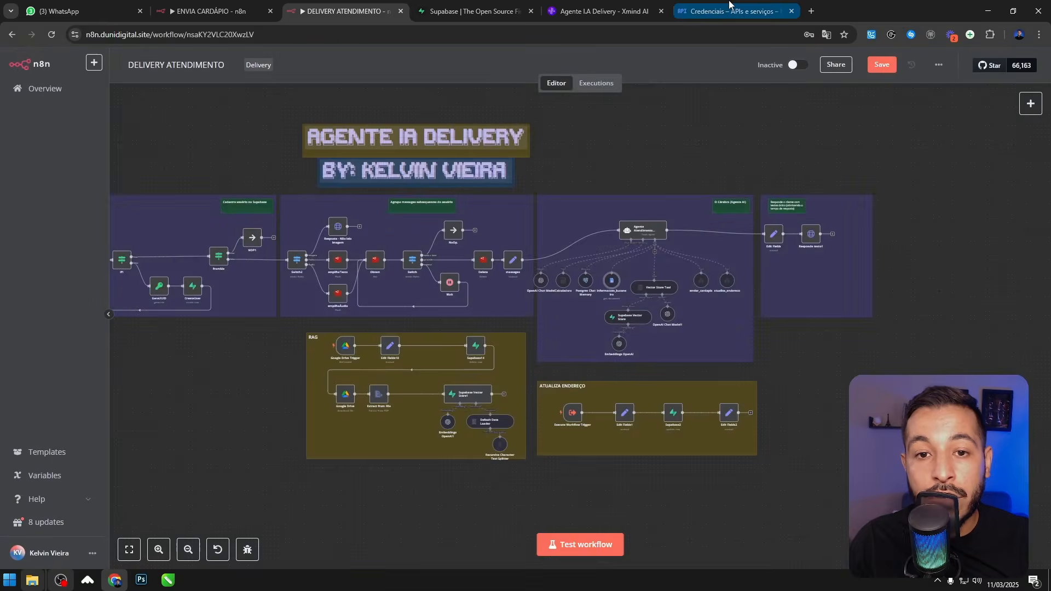
Step: Dismiss the created-client dialog in Google Cloud, search the console for "google drive" and open the Google Drive API page
left_click(728, 11)
left_click(646, 450)
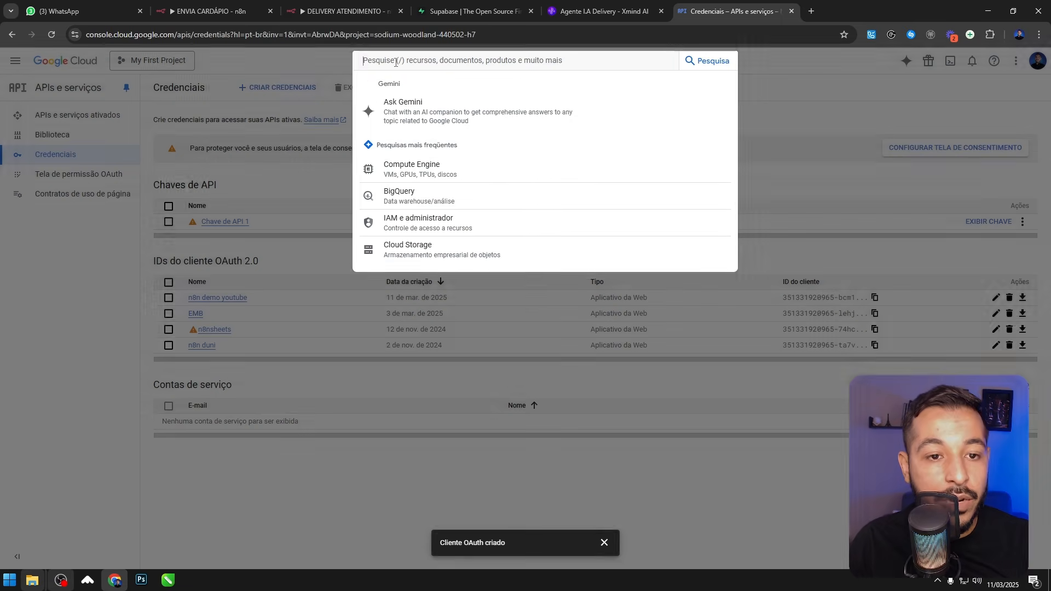
left_click(396, 62)
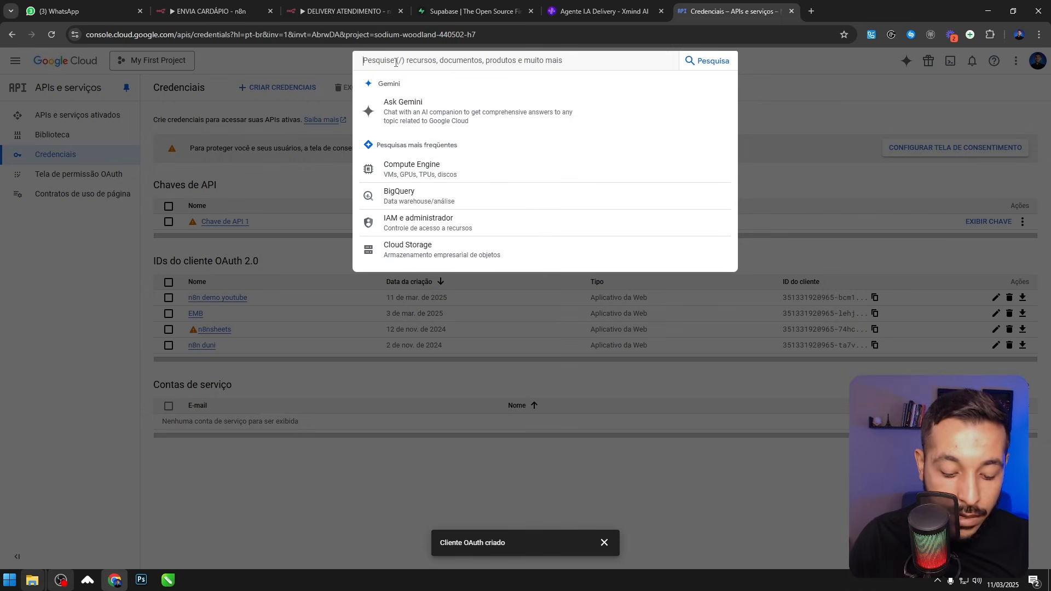
type("go")
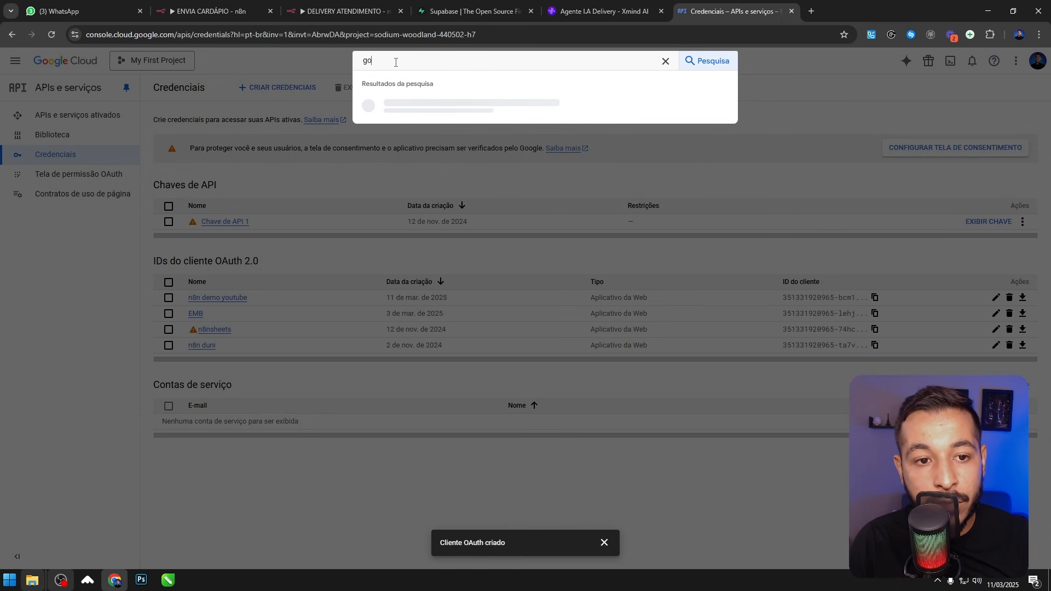
type("ogle drive")
key("Return")
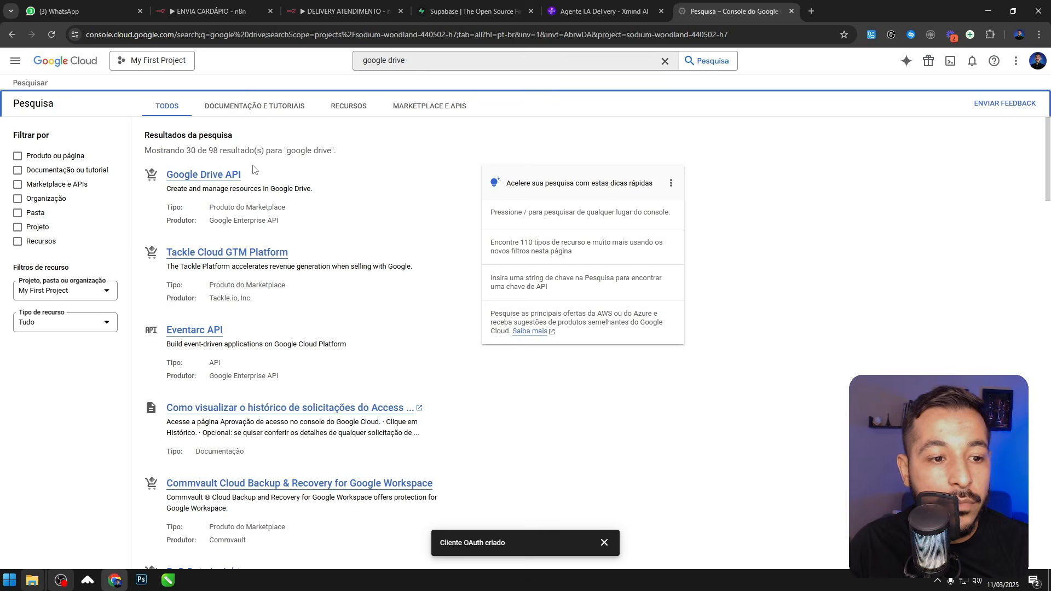
left_click(233, 173)
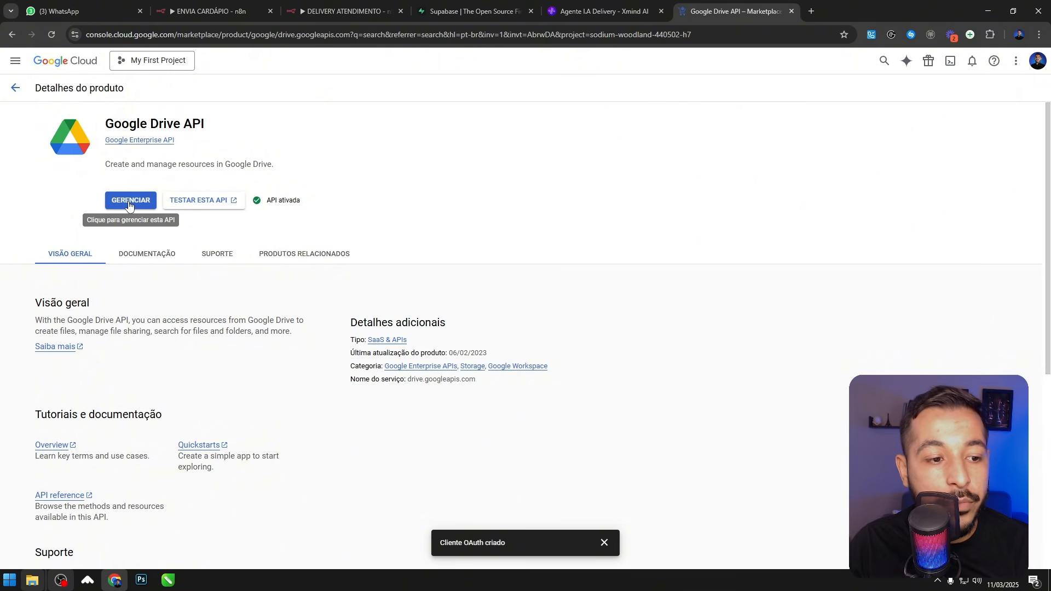
Step: Search the Google Cloud console for "google docs", open the Google Docs API page and check whether the API is enabled
left_click(16, 88)
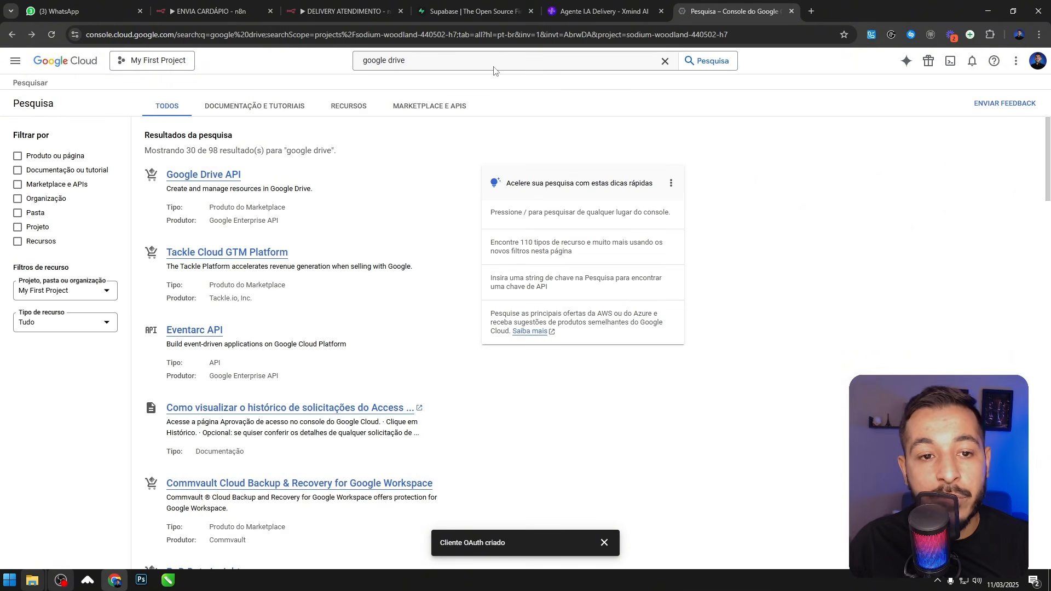
double_click(487, 61)
type("docs")
key("Return")
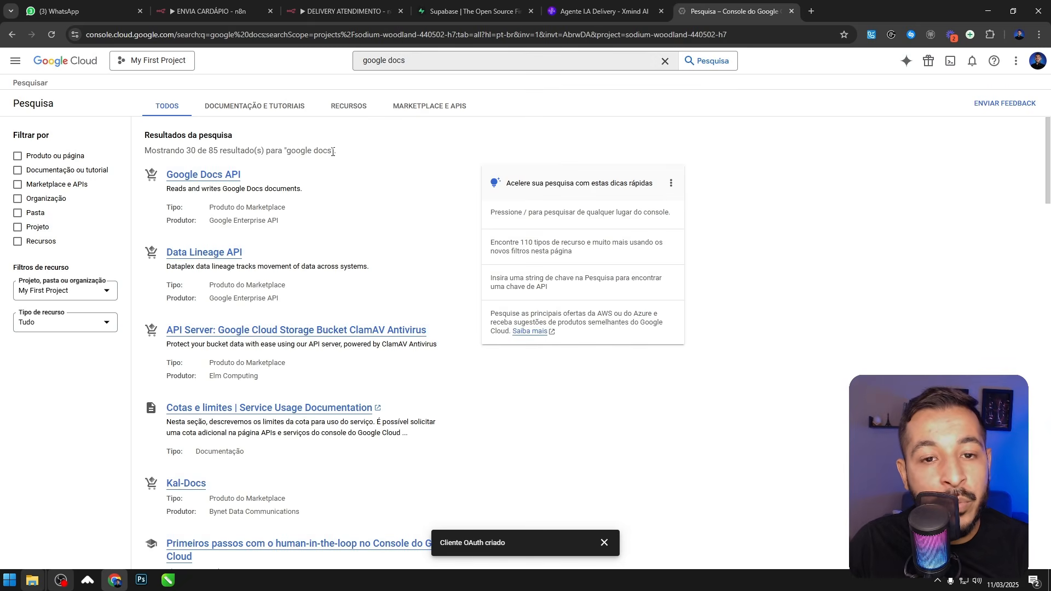
left_click(214, 175)
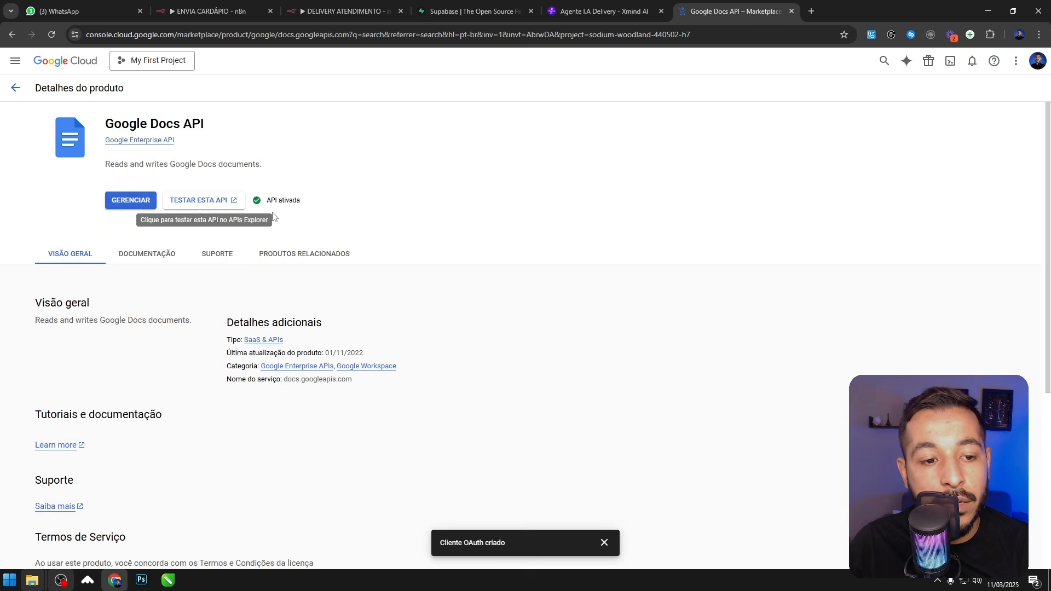
left_click_drag(302, 203, 257, 201)
left_click(356, 200)
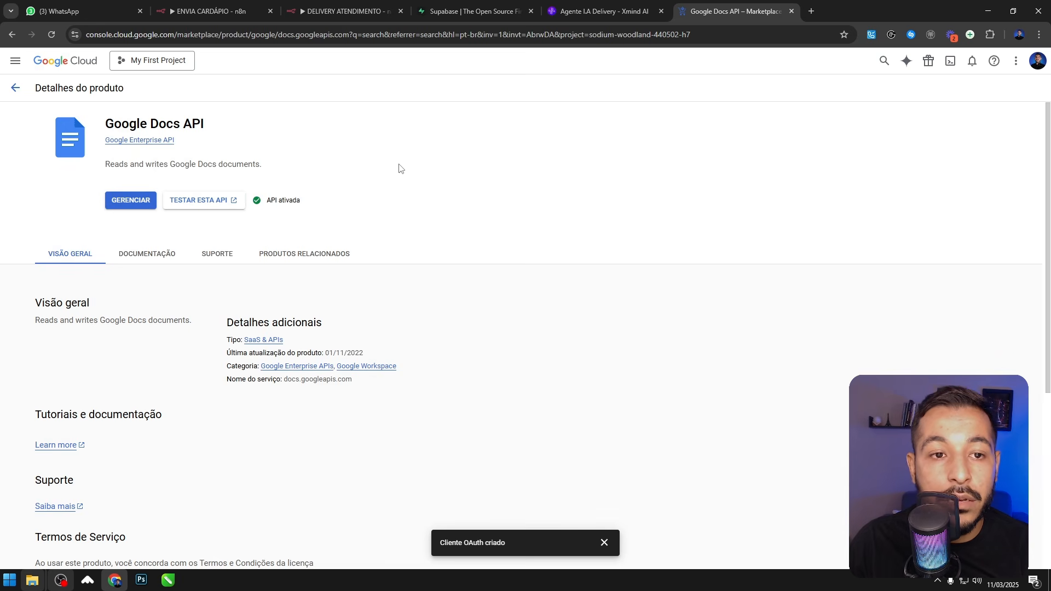
Step: Switch to Supabase, open its dashboard and start a new project named DEMO YOUTUBE in the DuniDigital organization
left_click(329, 11)
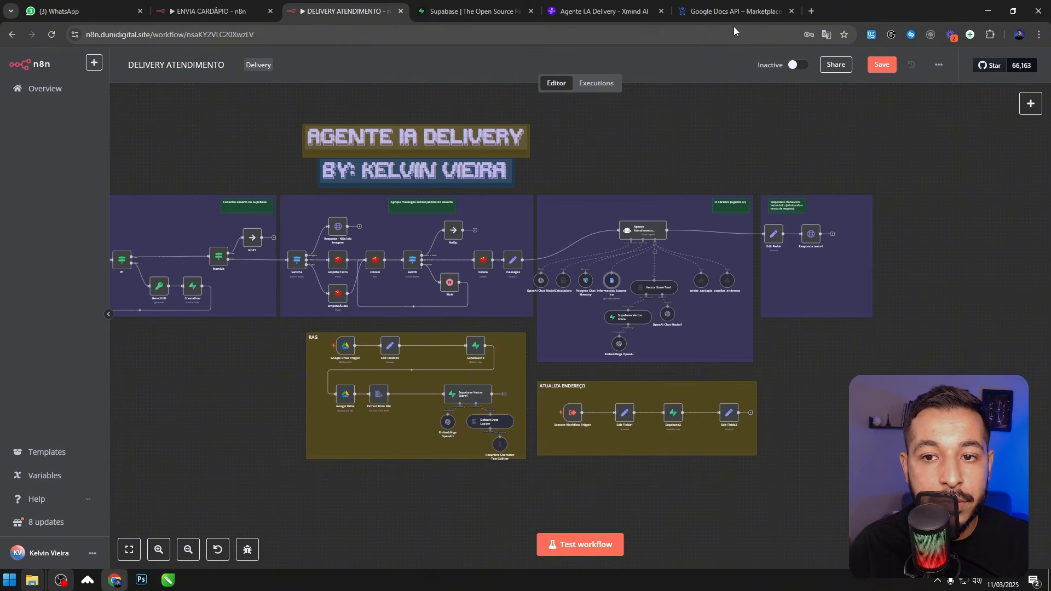
left_click(461, 15)
left_click(879, 70)
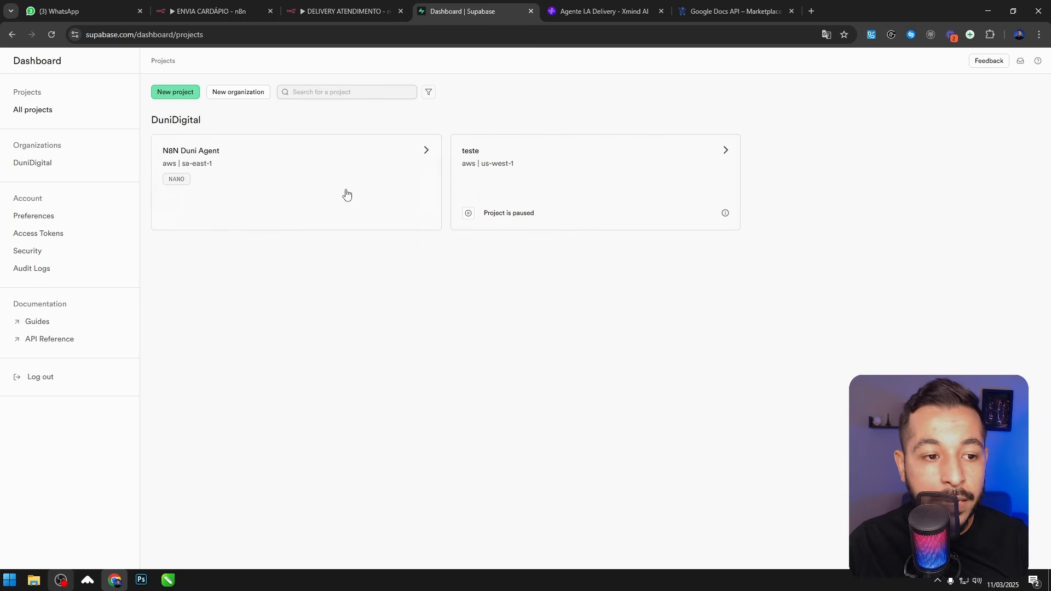
left_click(187, 97)
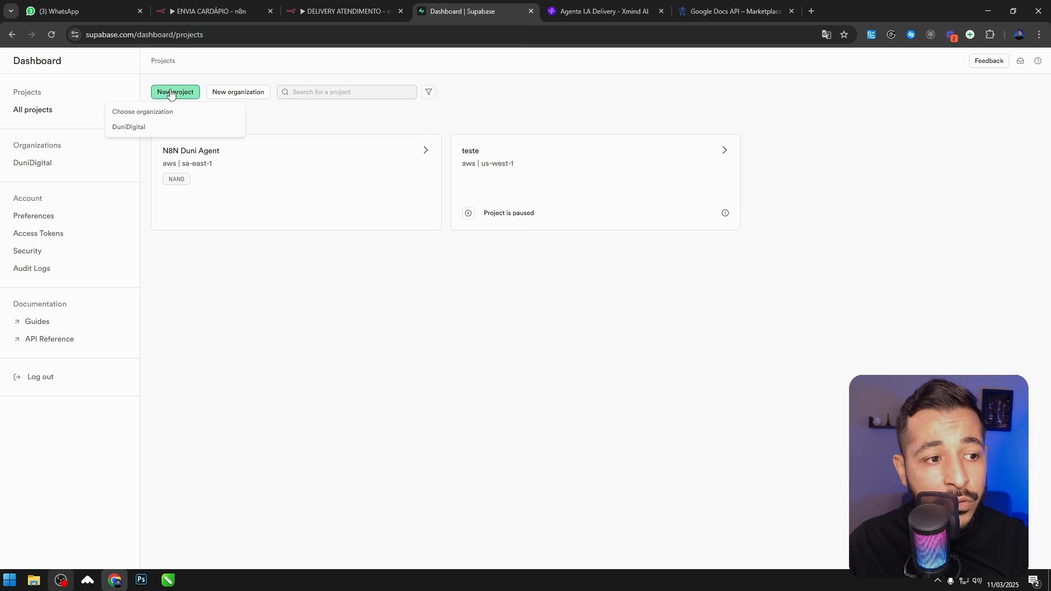
left_click(171, 134)
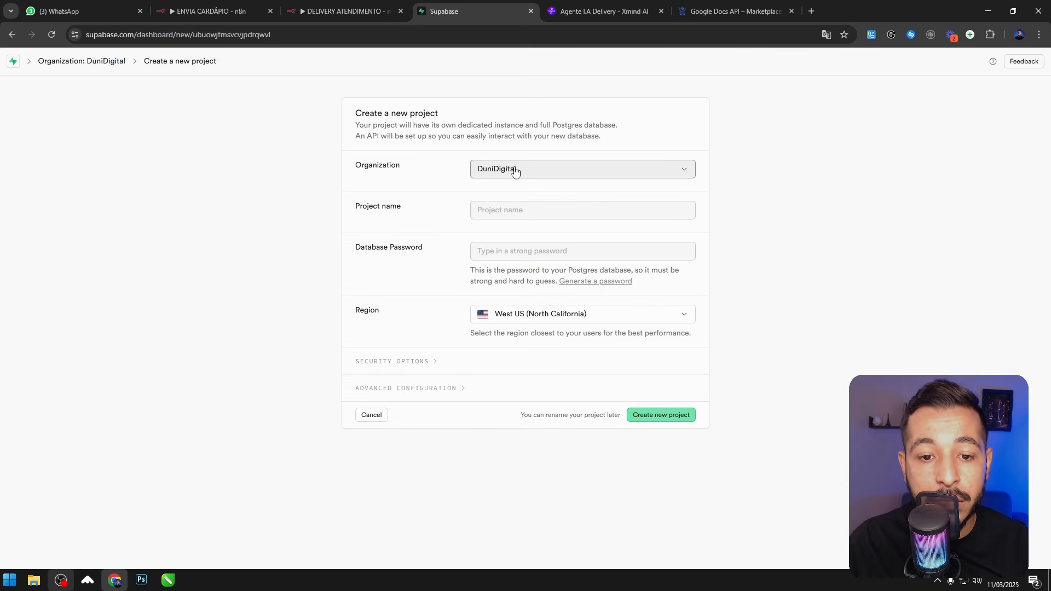
left_click(534, 210)
type("DEMO YOUTUBE")
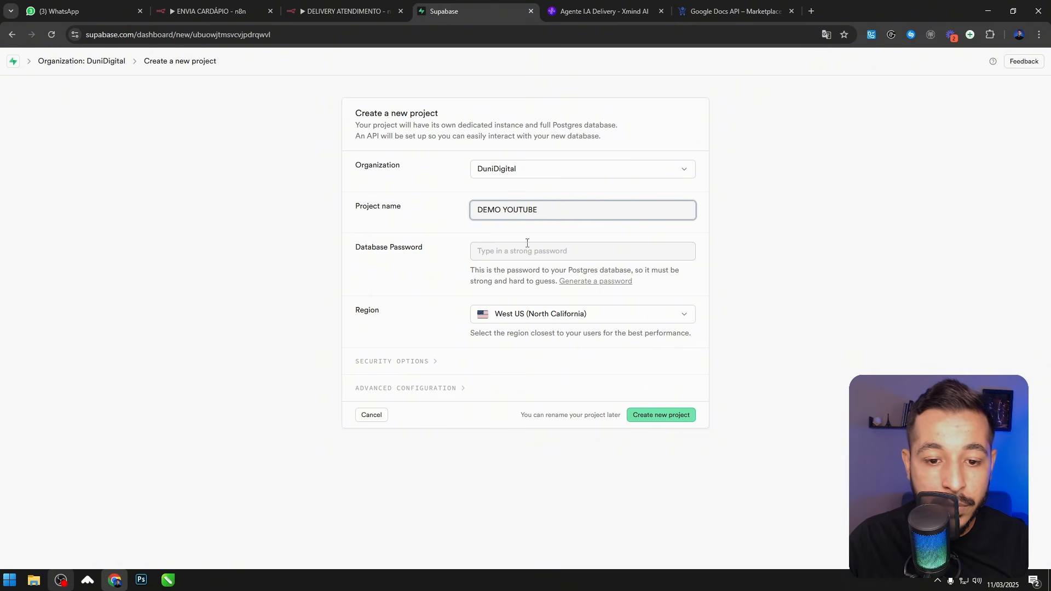
Step: Enter a custom database password instead of the suggested one, create the project and dismiss the browser's password-saving offer
left_click(529, 245)
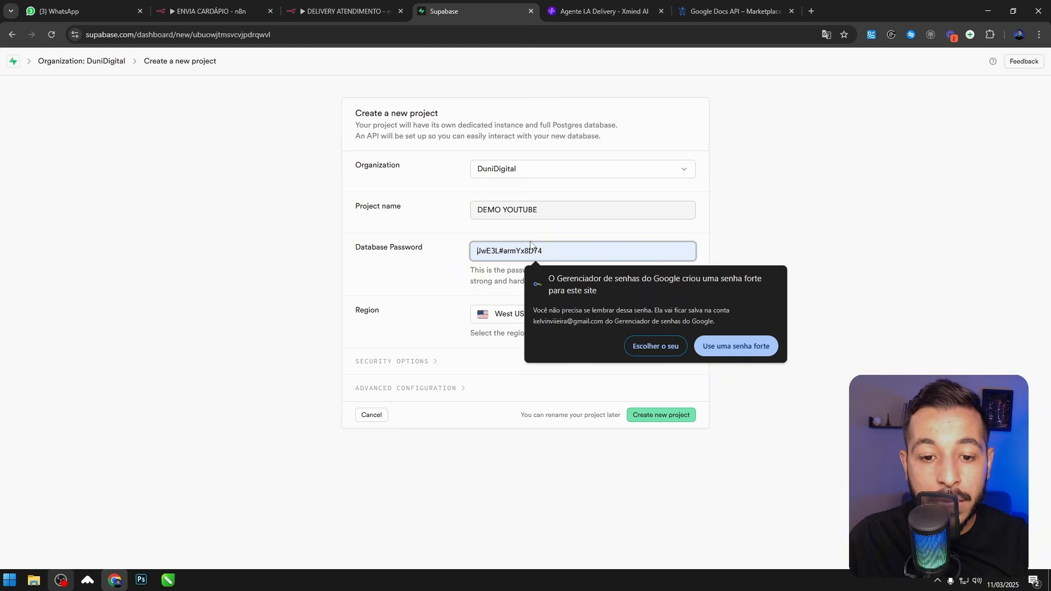
left_click(663, 349)
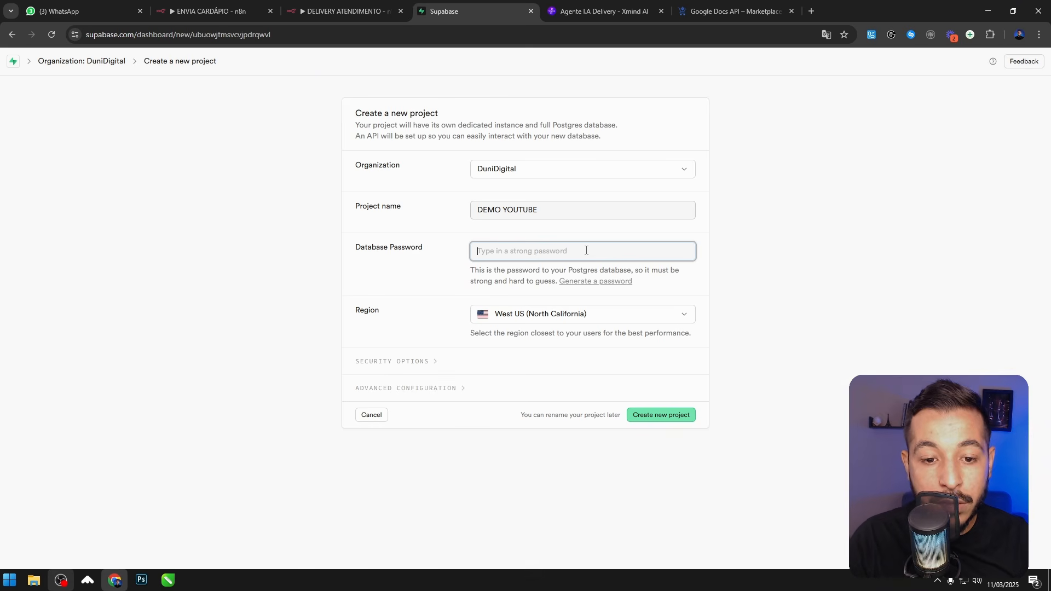
type("•••")
key("BackSpace")
key("BackSpace")
key("BackSpace")
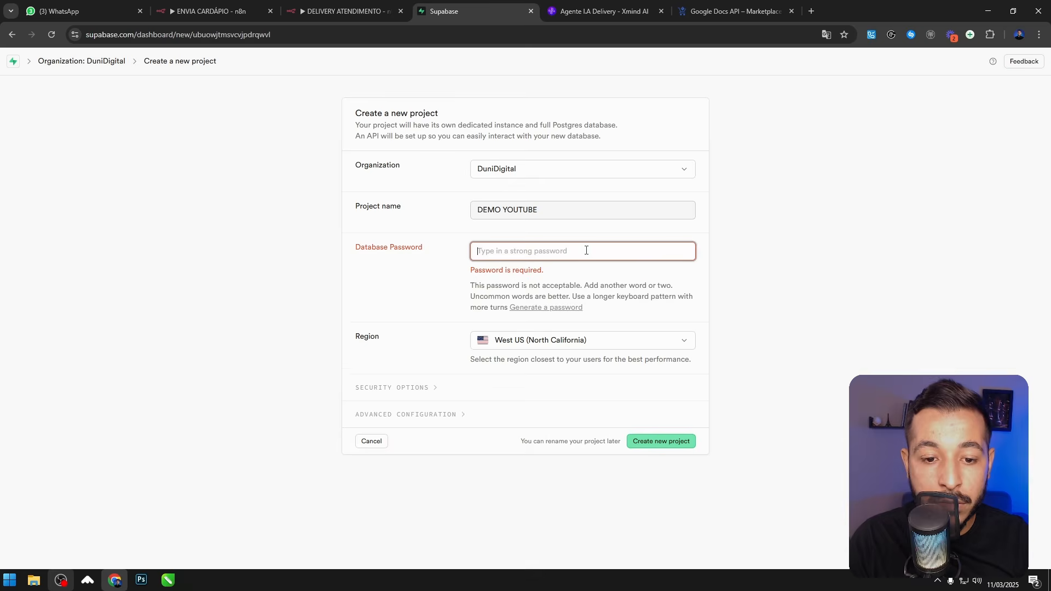
type("•••••")
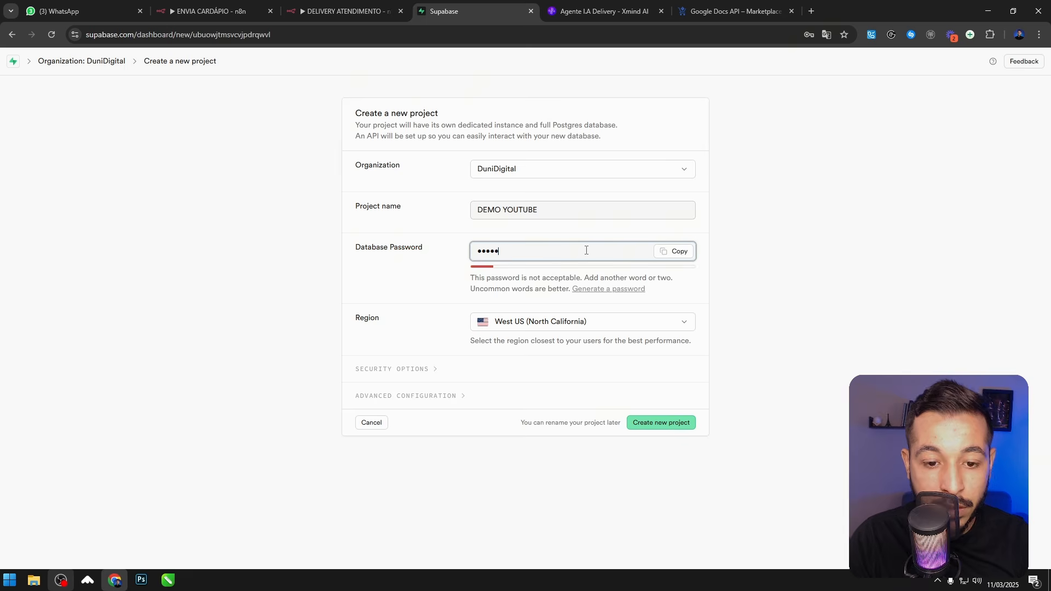
type("•••••••••")
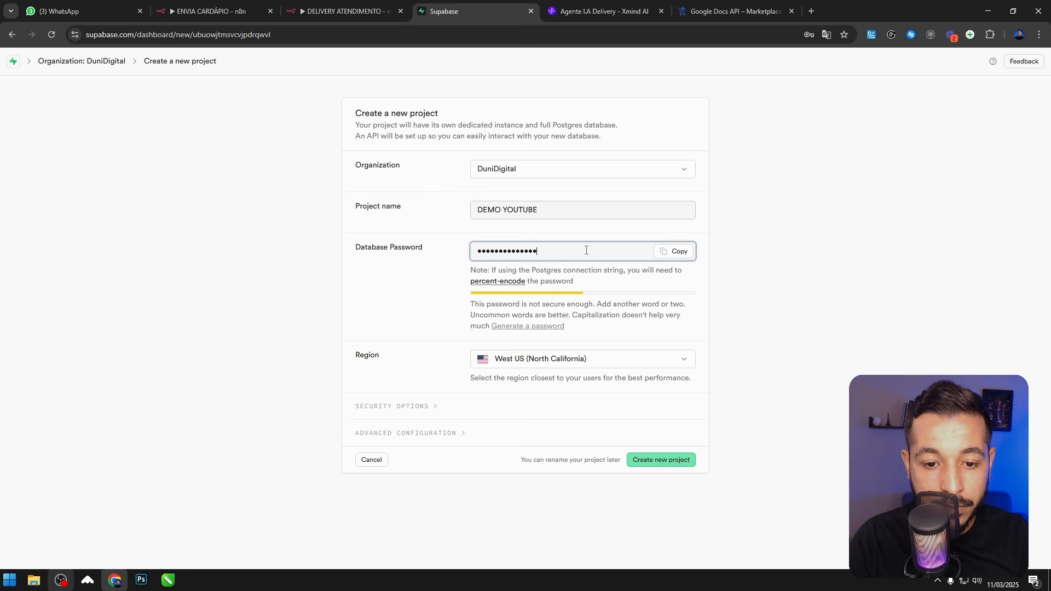
left_click(677, 450)
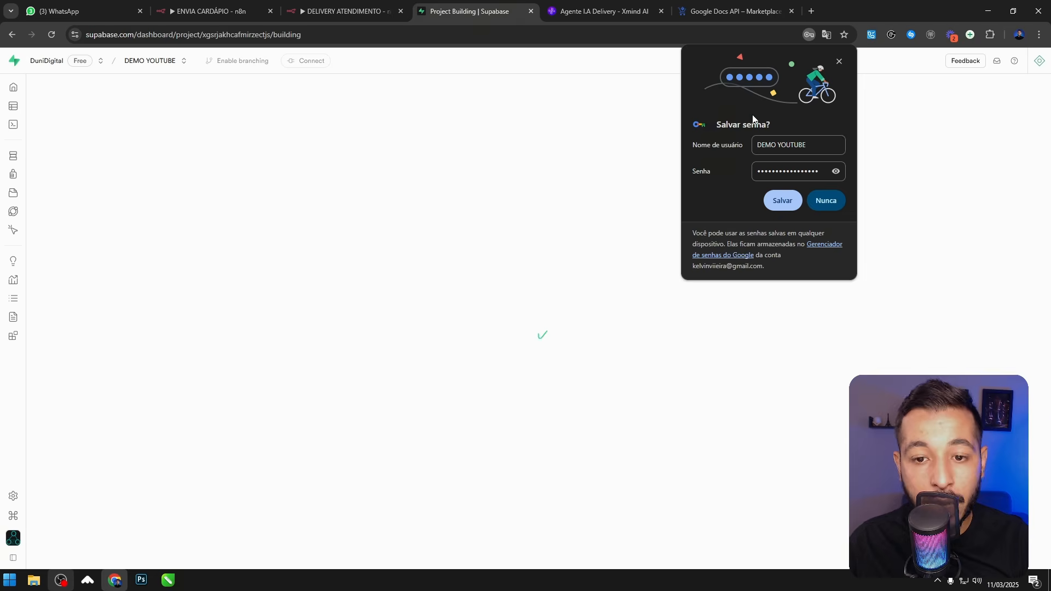
left_click(838, 61)
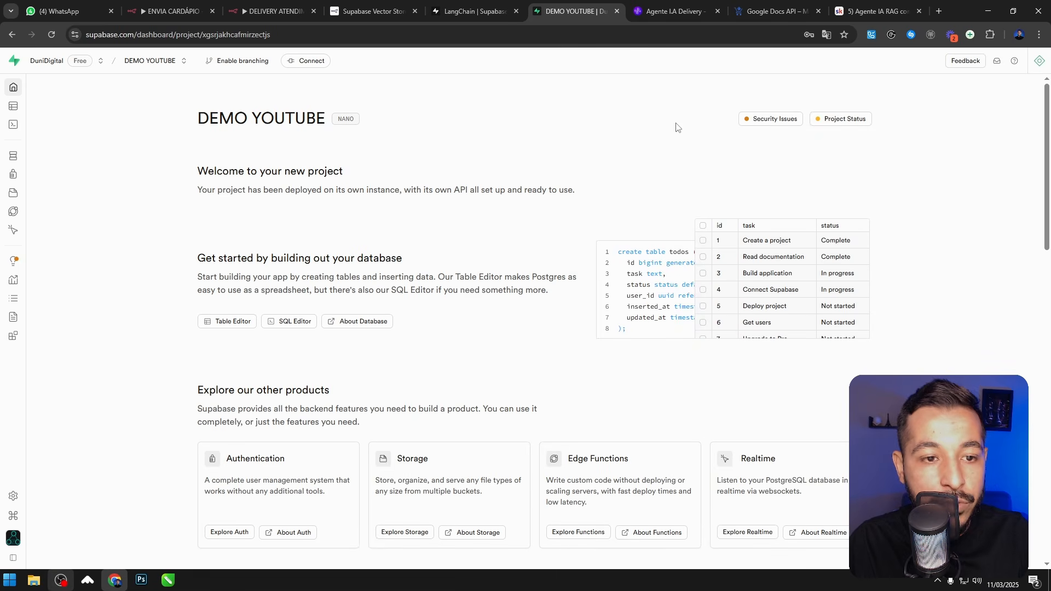
Step: Open the project's Data API settings, then switch to n8n and open the Supabase Vector Store node's N8n Duni Agent credential
left_click(34, 494)
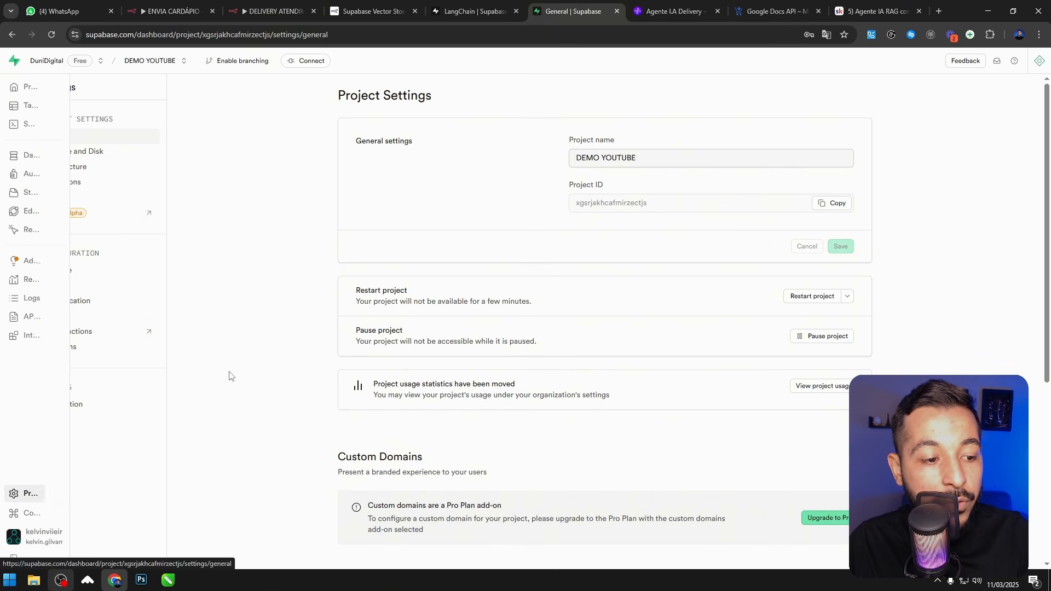
left_click(67, 286)
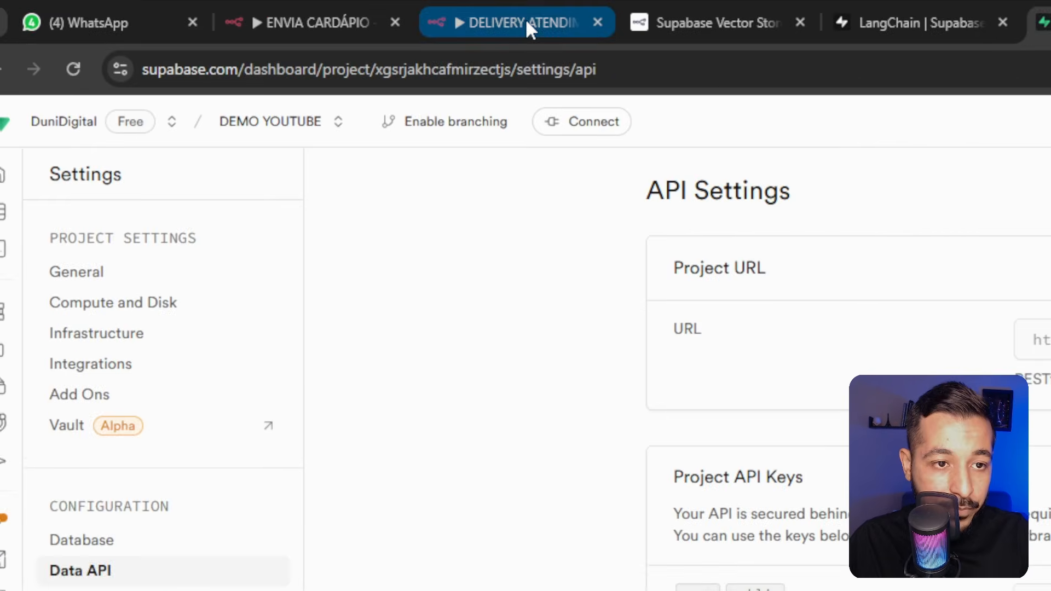
left_click(274, 10)
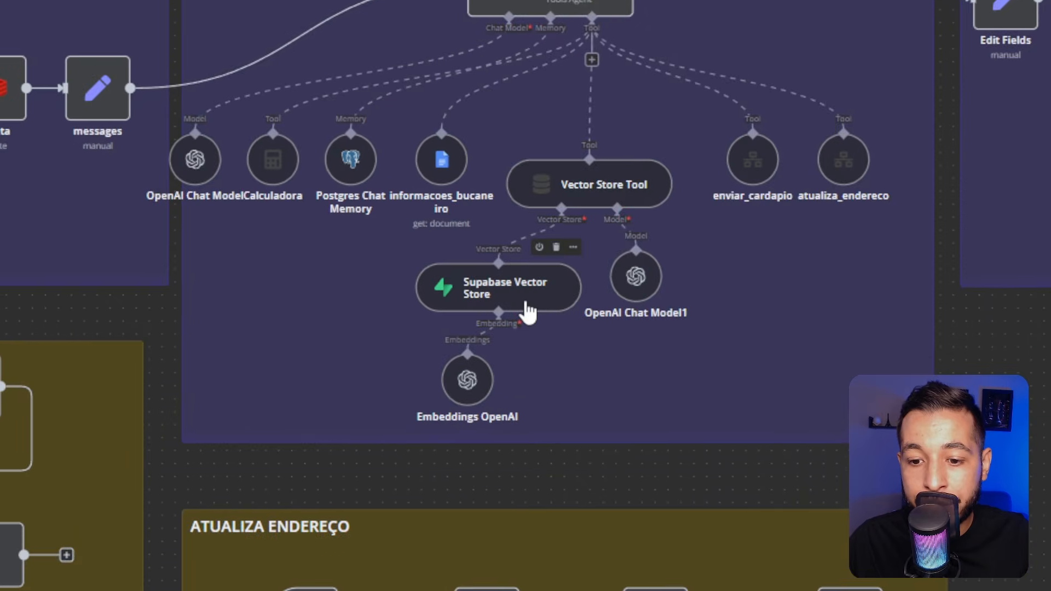
double_click(869, 533)
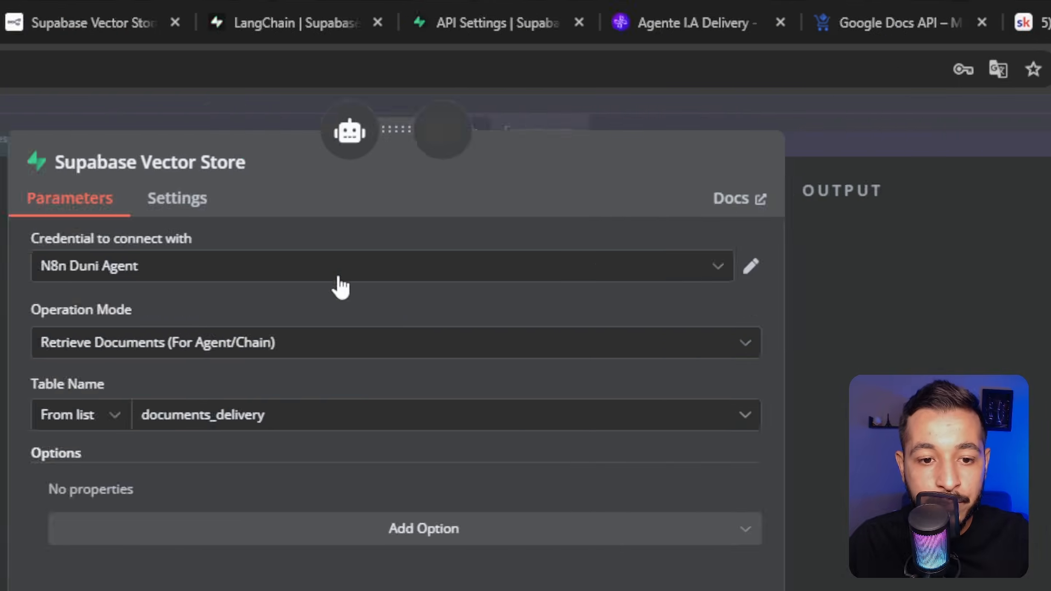
left_click(536, 274)
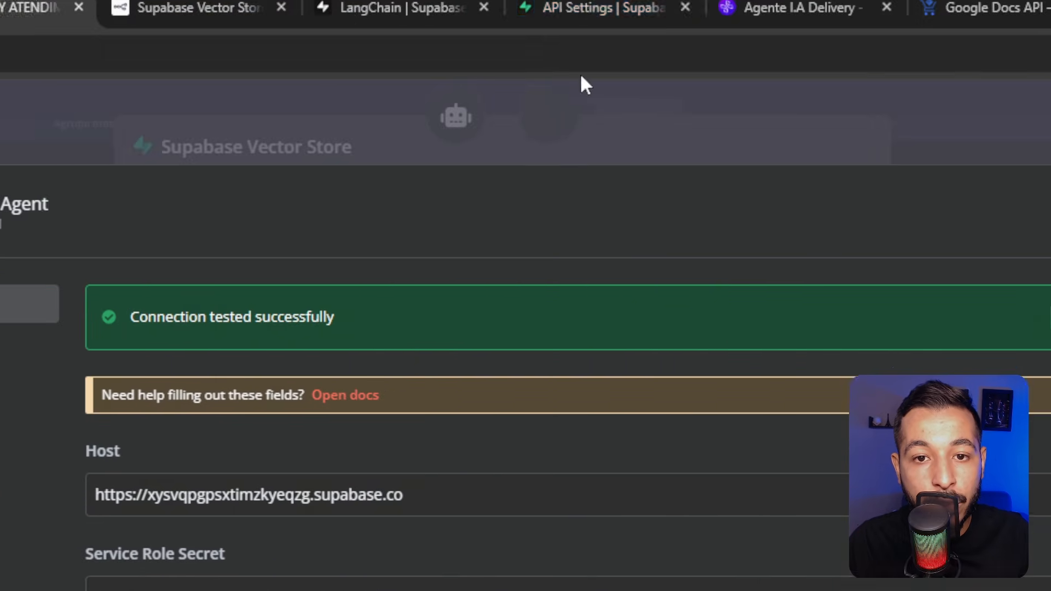
Step: Copy the Supabase project URL and compare the project's API settings with the credential's Host and Service Role Secret fields
left_click(528, 28)
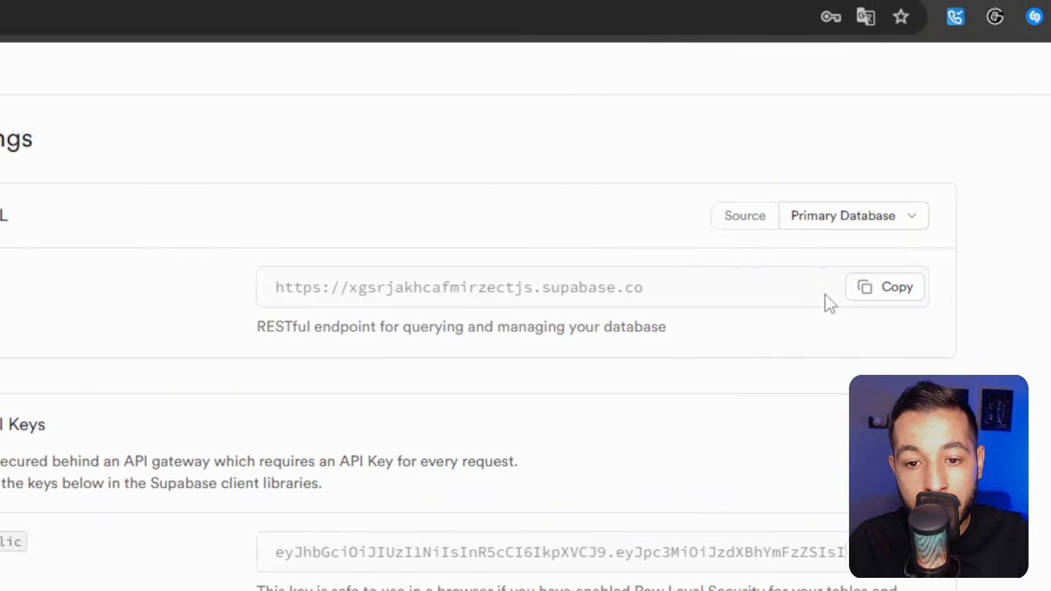
left_click(883, 287)
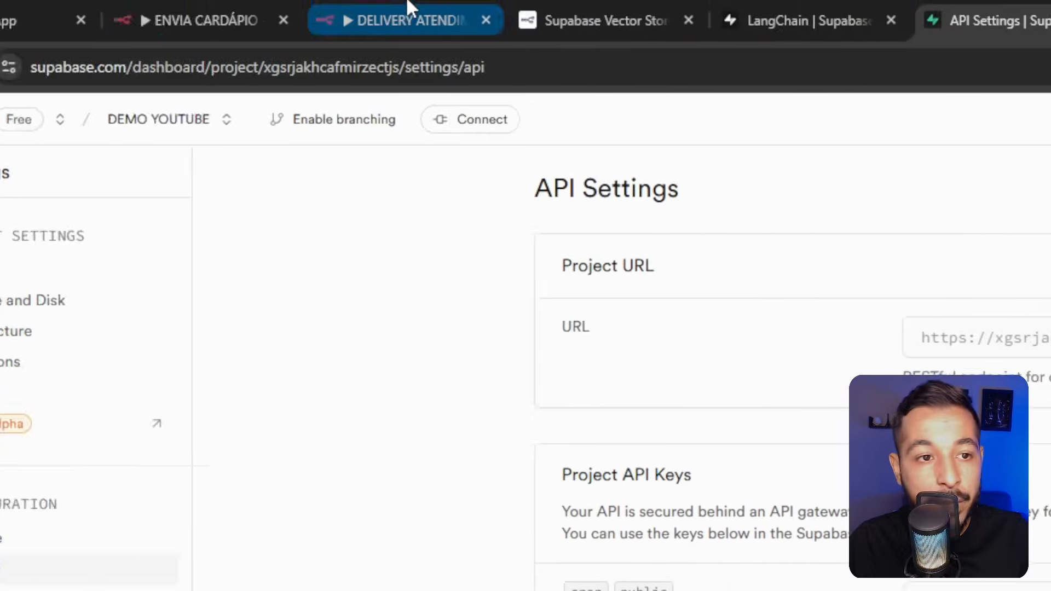
left_click(405, 17)
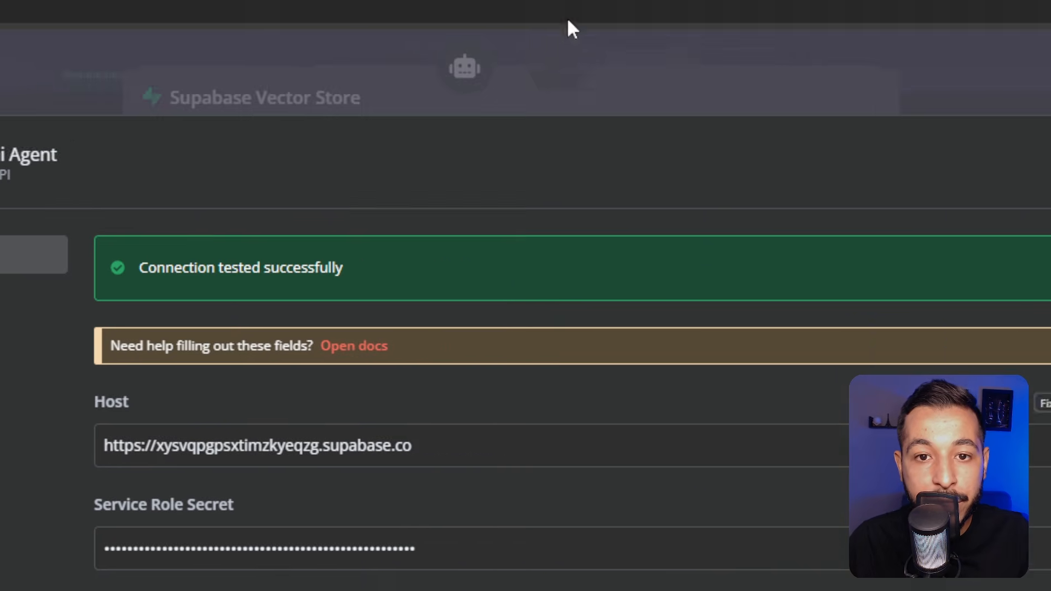
left_click(527, 19)
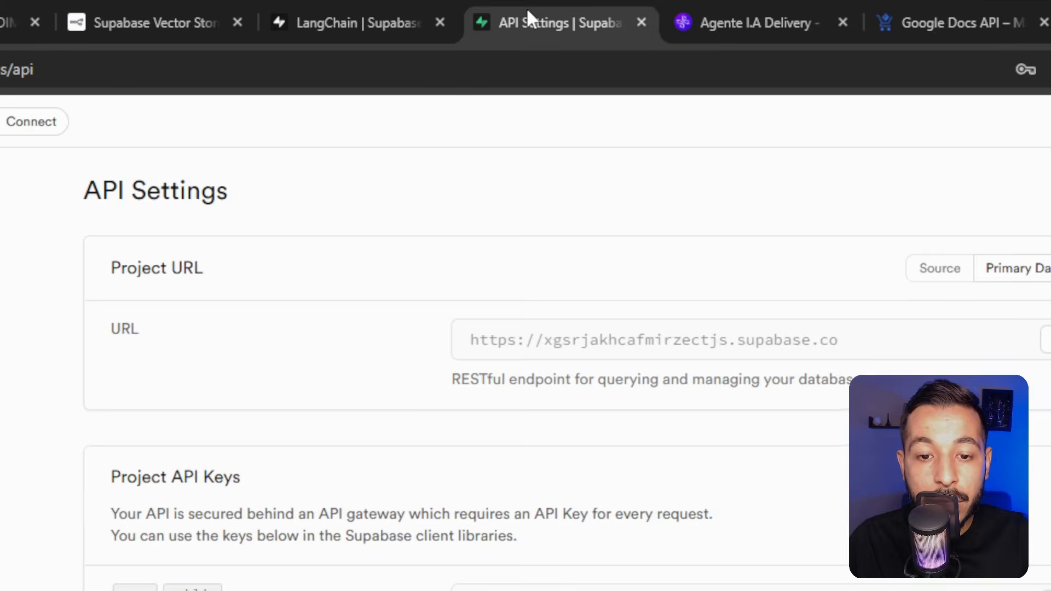
left_click_drag(494, 314, 746, 314)
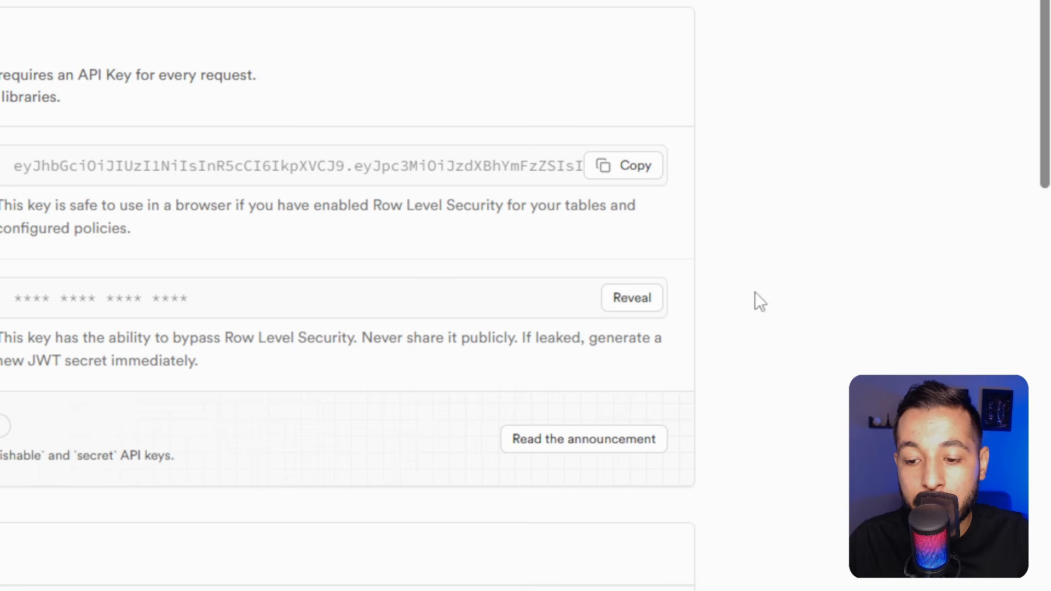
Step: Return to n8n and close the Supabase credential and the Supabase Vector Store node without changes
left_click(460, 7)
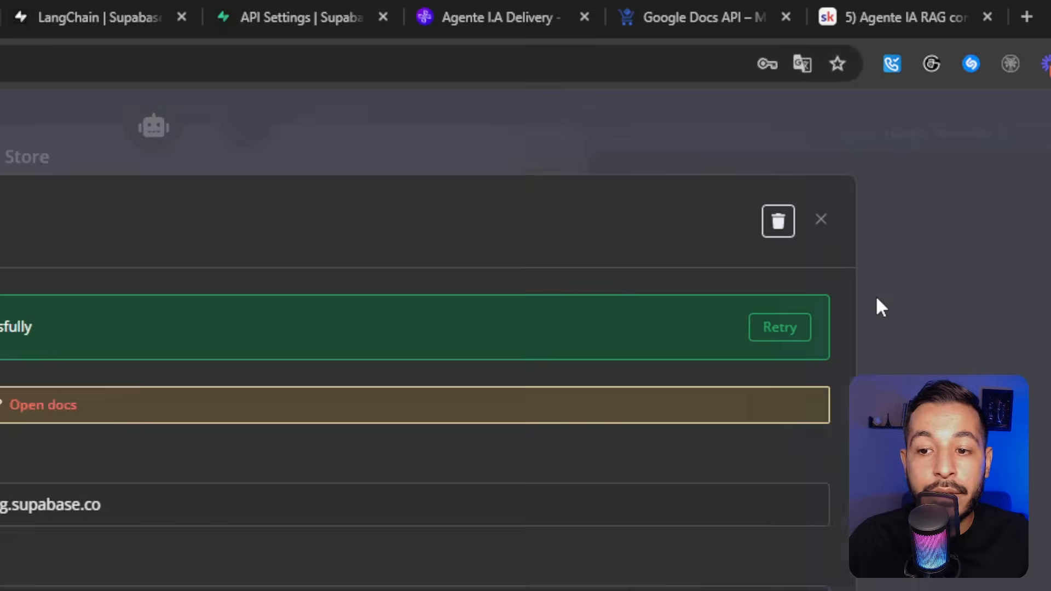
left_click(821, 220)
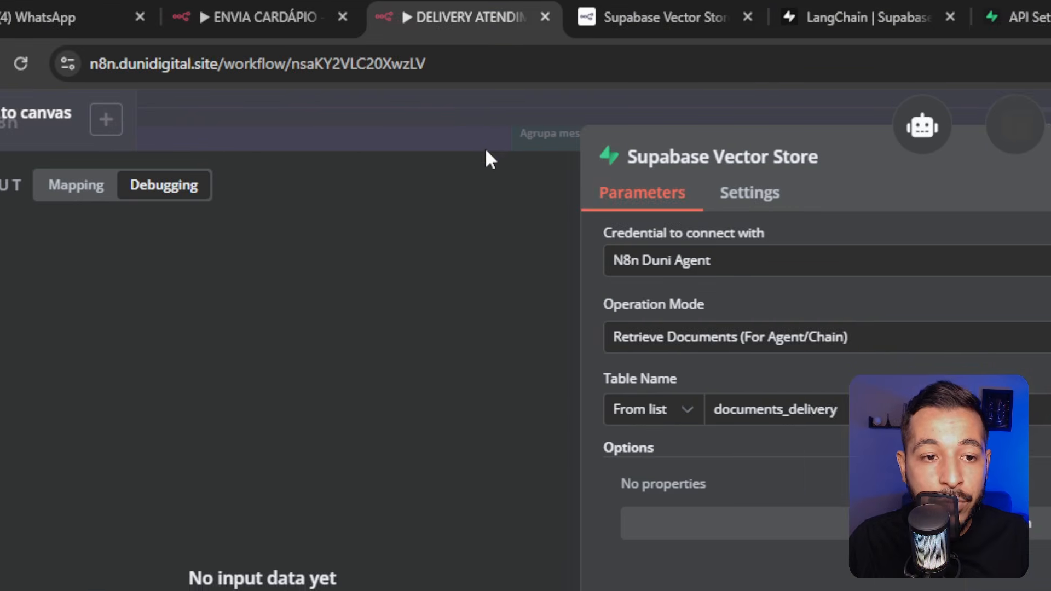
left_click(523, 145)
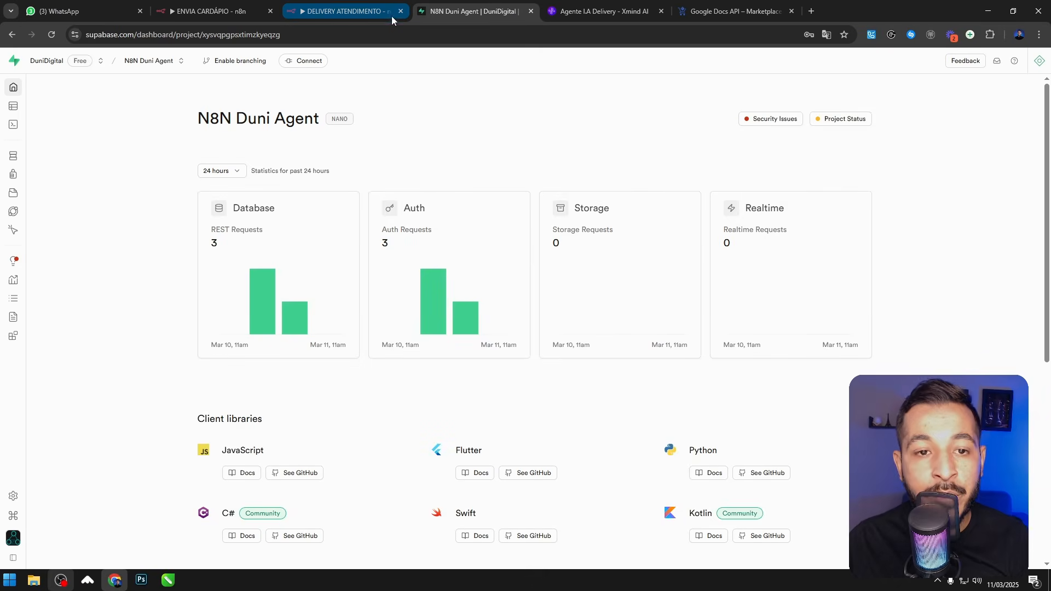
Step: Open the Postgres Chat Memory node in the DELIVERY ATENDIMENTO workflow, review its N8N Duni Agent credential fields and close the credential
left_click(356, 10)
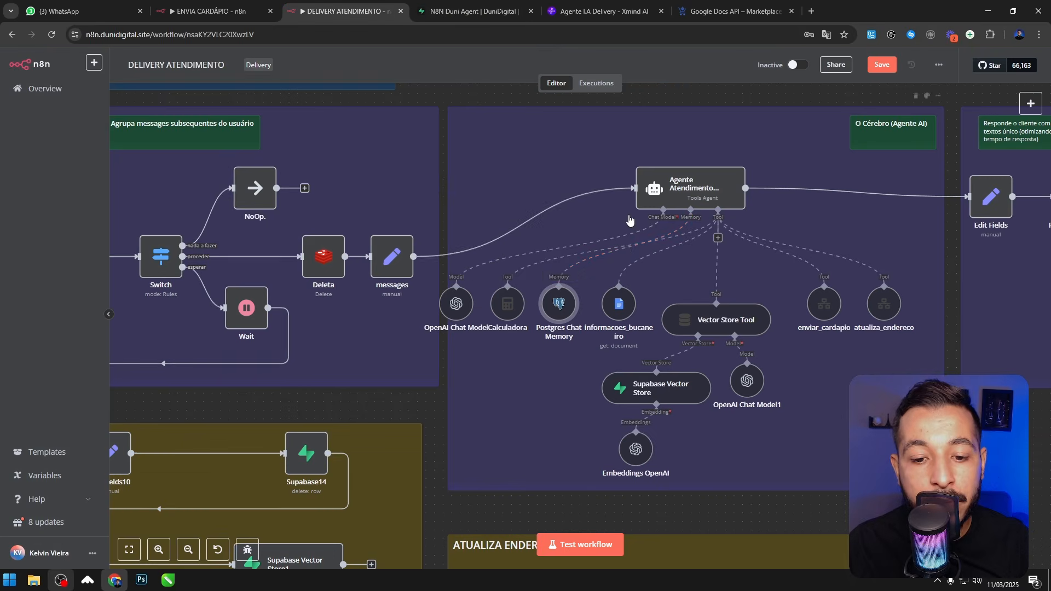
double_click(561, 305)
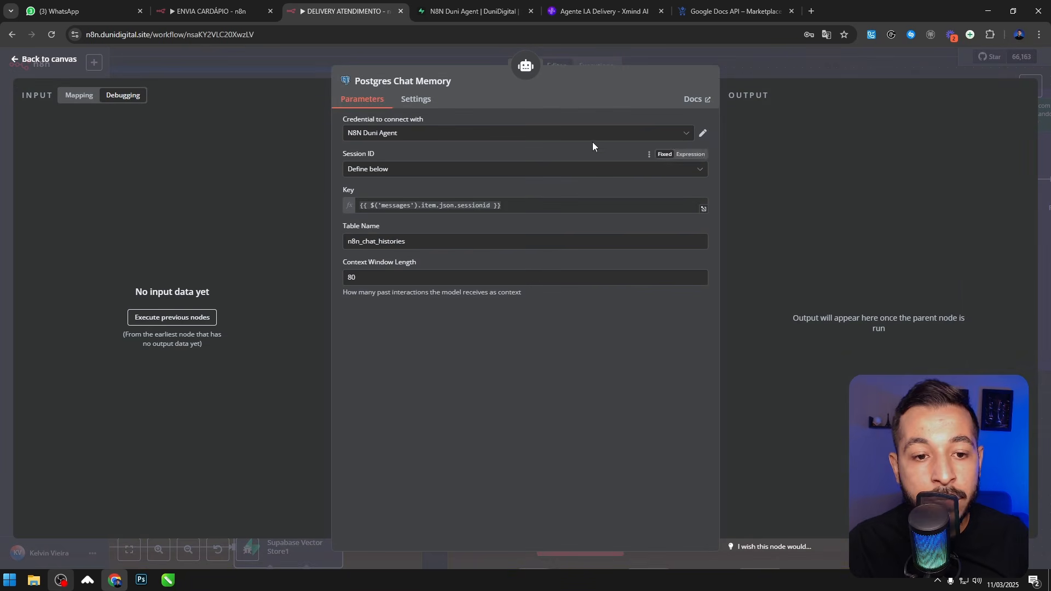
double_click(662, 135)
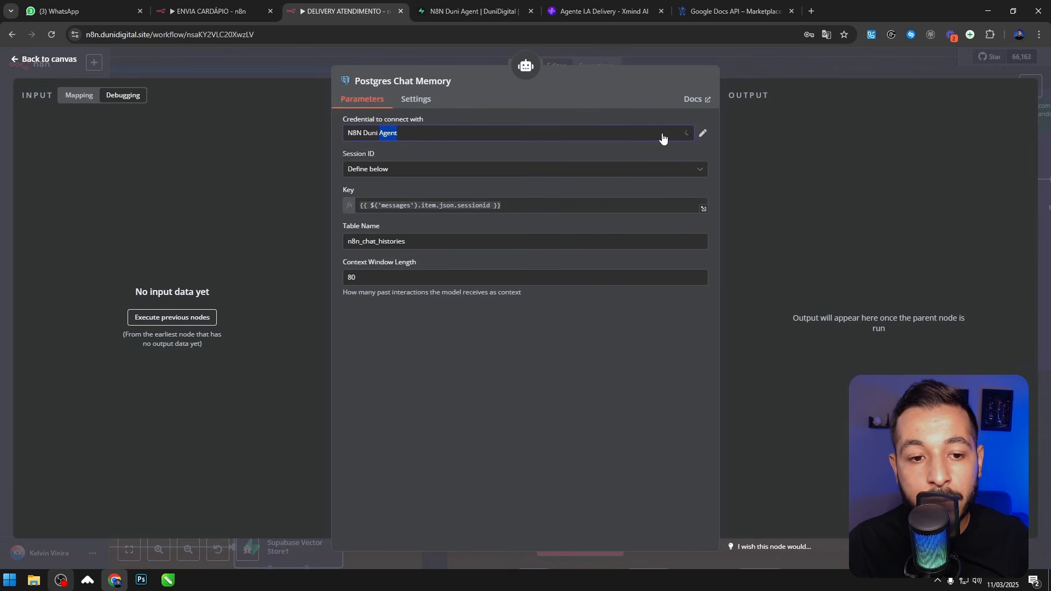
left_click(703, 136)
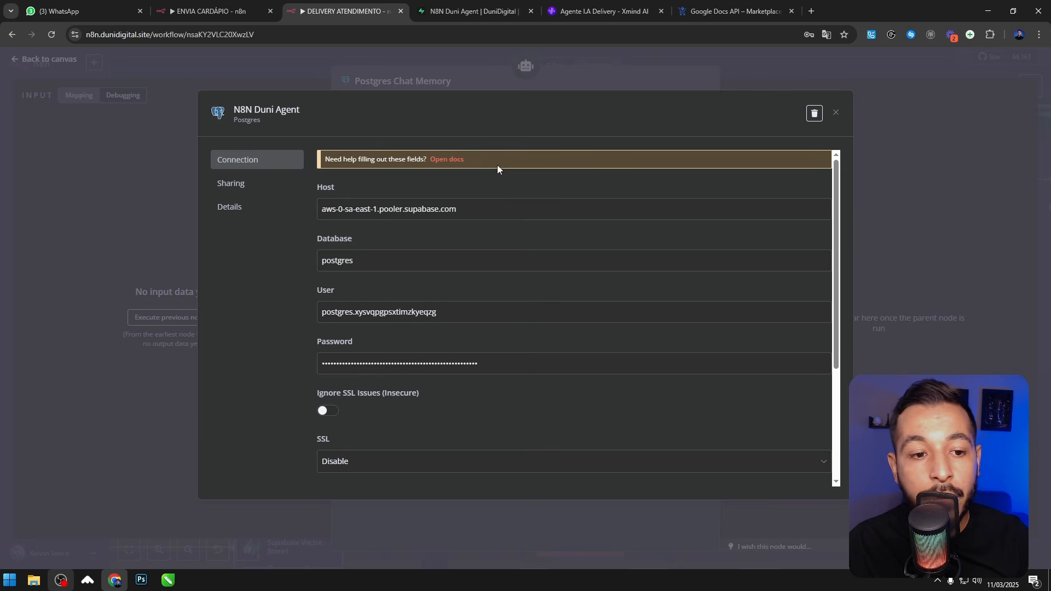
left_click(836, 115)
Step: Start a new Postgres credential for the Postgres Chat Memory node, then switch to Supabase and copy the host from the Transaction pooler connection parameters
left_click(547, 134)
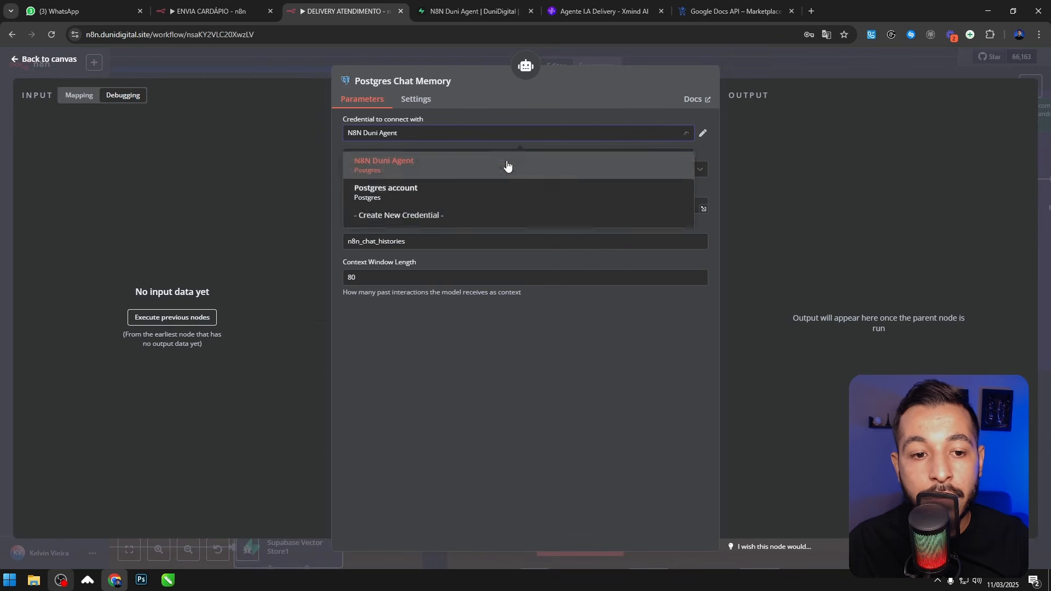
left_click(455, 214)
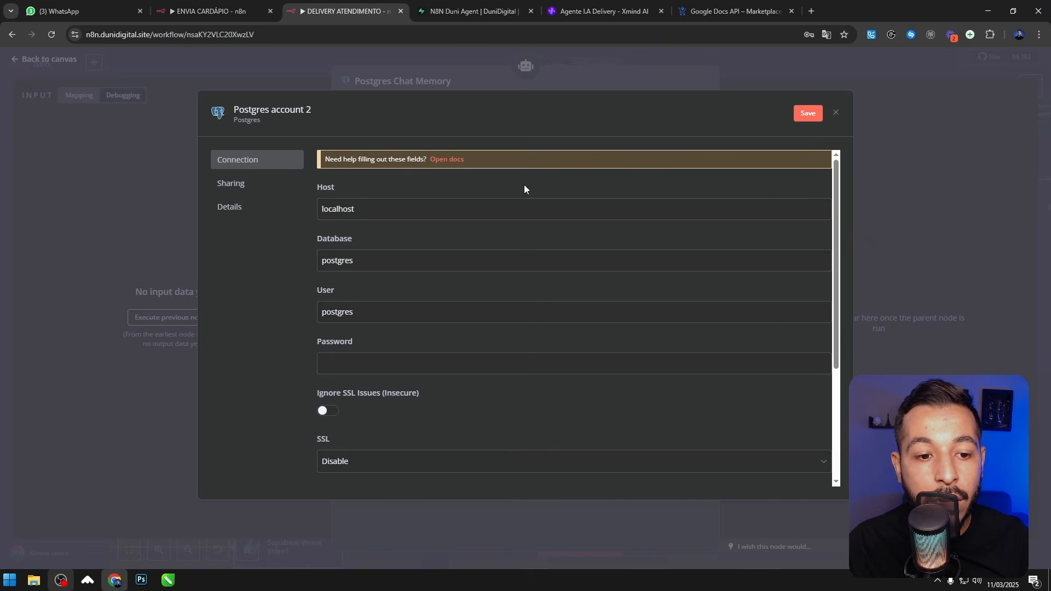
left_click(442, 5)
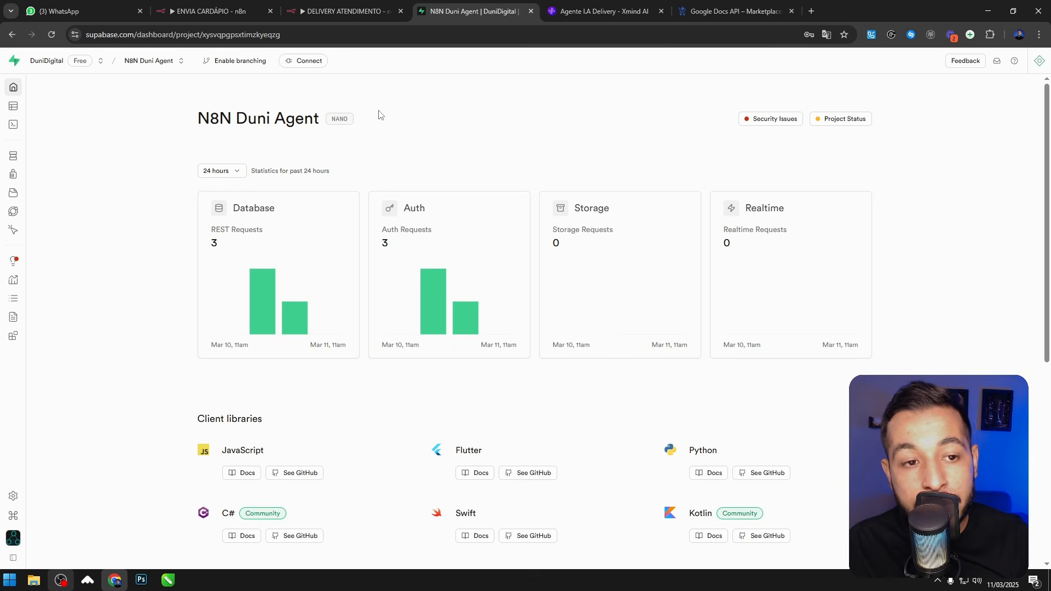
left_click(315, 62)
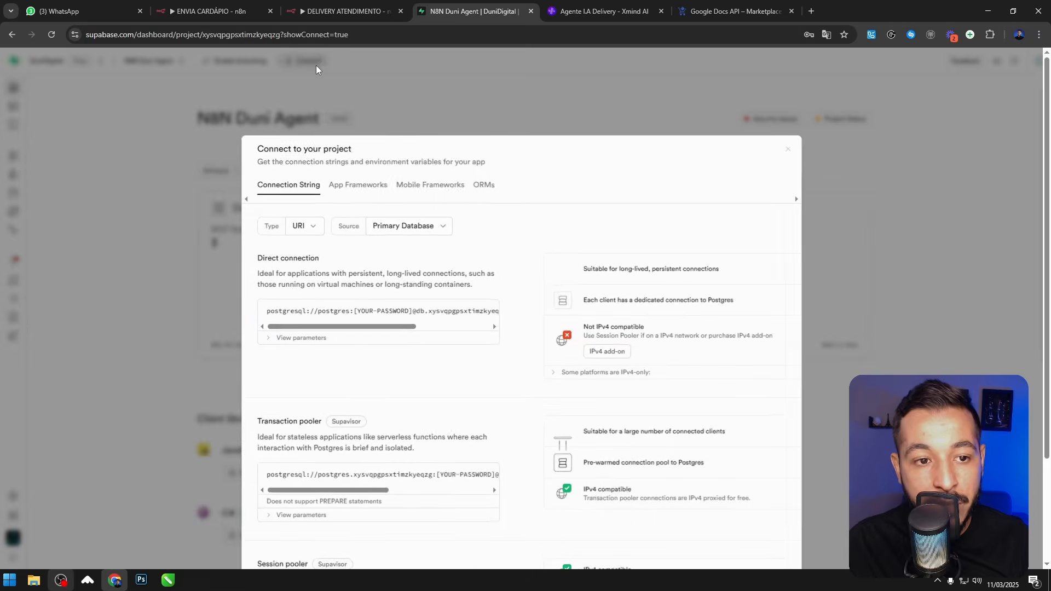
scroll(493, 241, "down", 3)
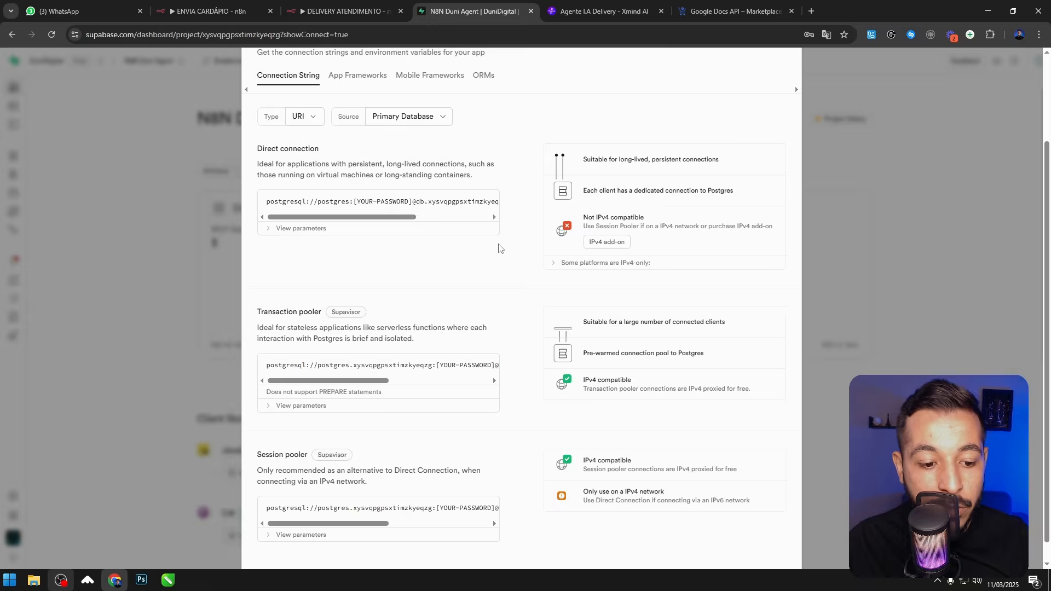
left_click(285, 385)
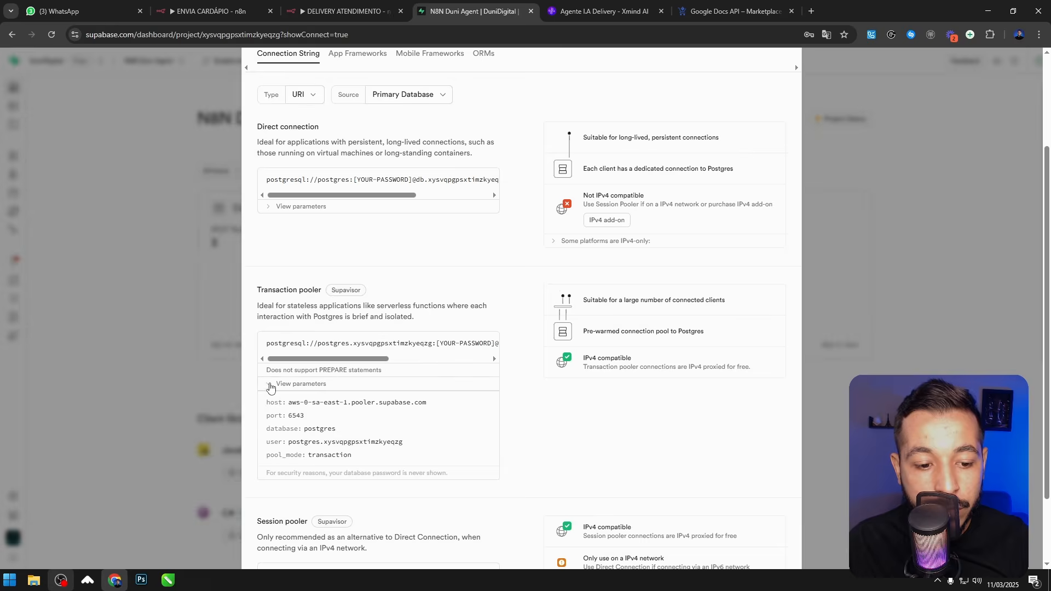
scroll(416, 356, "down", 1)
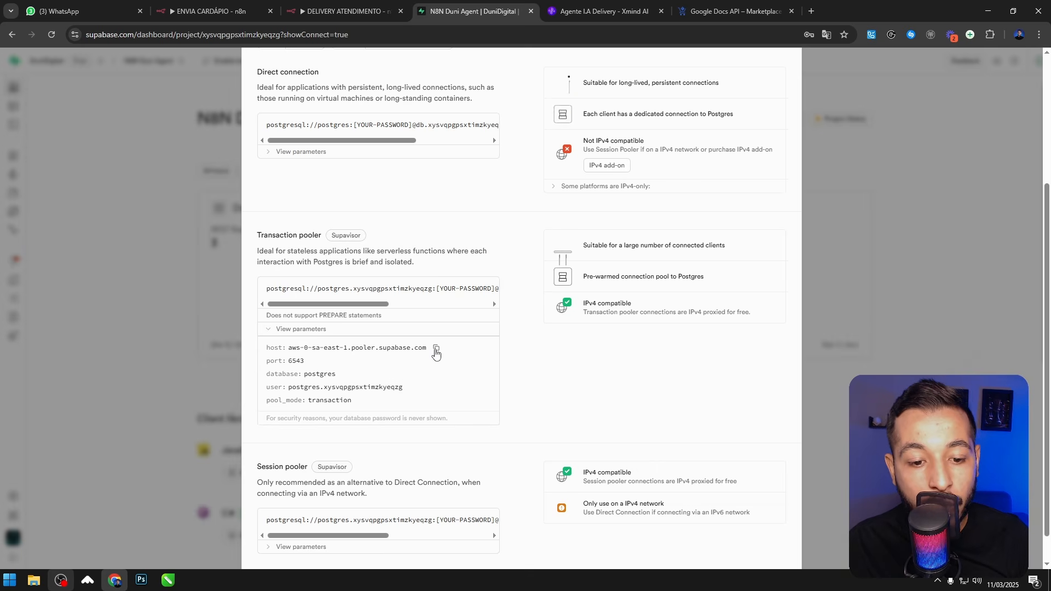
Step: Return to n8n and set the new Postgres credential's Host to aws-0-sa-east-1.pooler.supabase.com
left_click(346, 11)
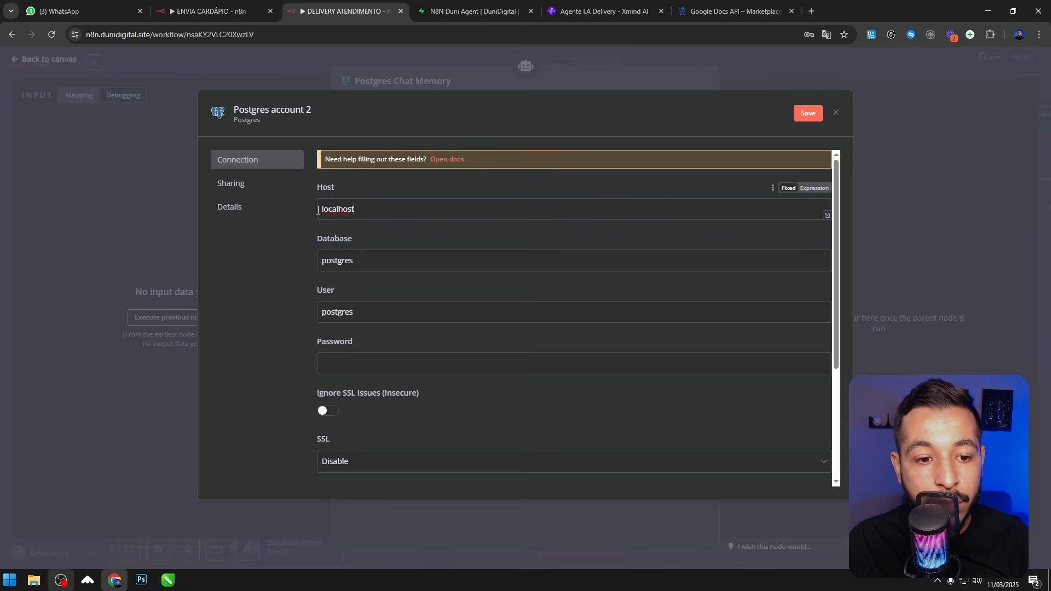
left_click_drag(359, 209, 274, 208)
key("ctrl+v")
Step: Copy the Transaction pooler port 6543 from Supabase and select the Port value in the new n8n Postgres credential
left_click(460, 4)
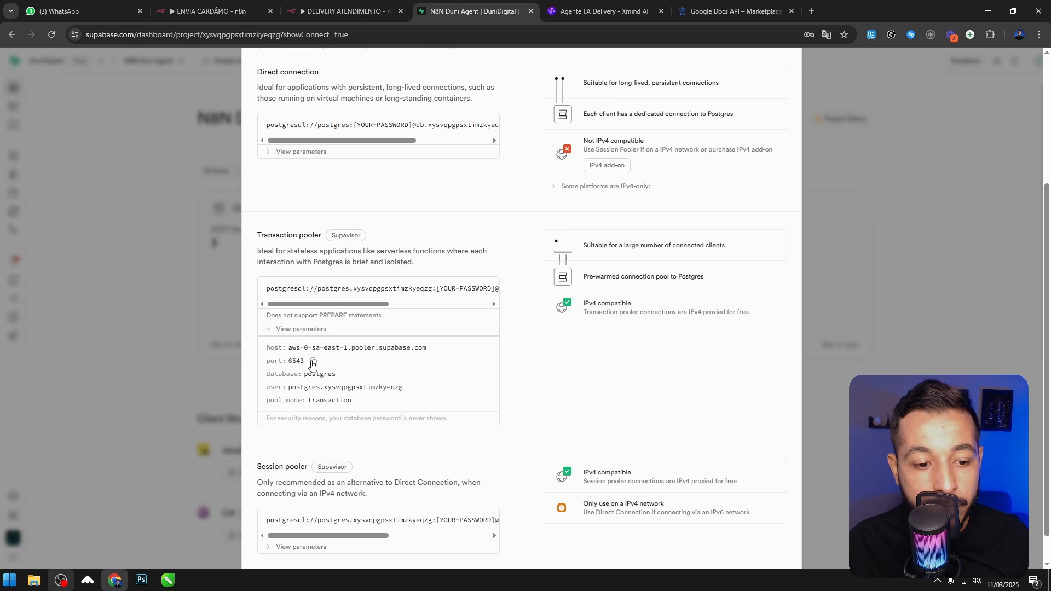
left_click(346, 11)
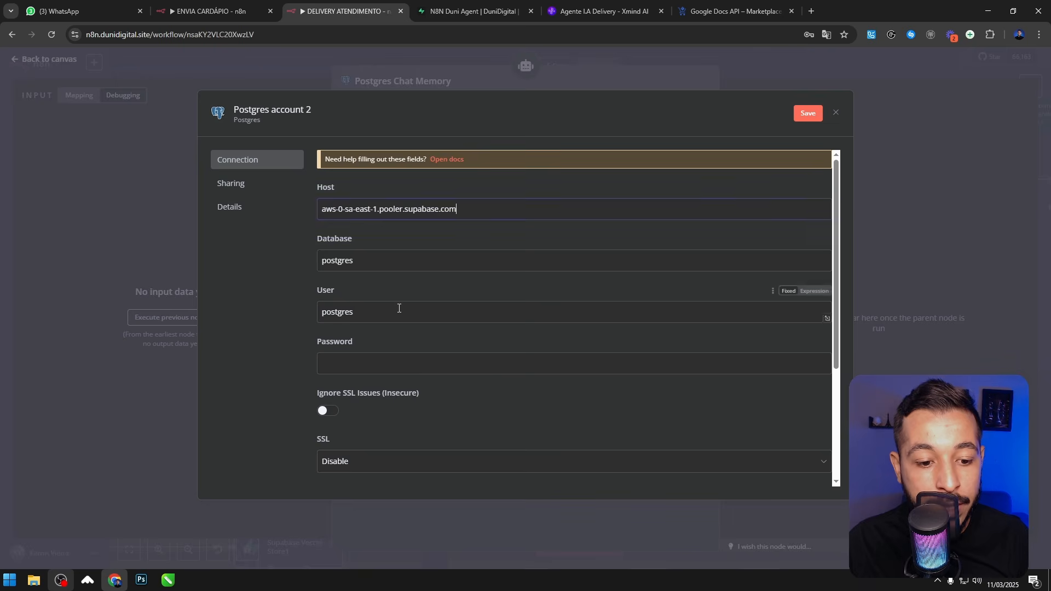
scroll(397, 309, "down", 3)
double_click(350, 339)
scroll(392, 352, "up", 1)
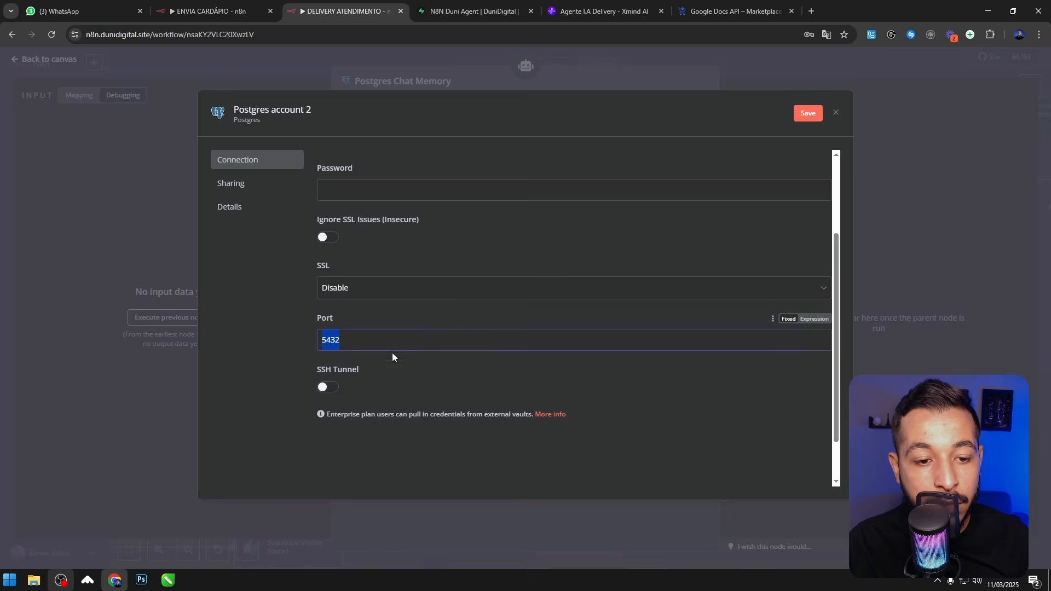
Step: Check the credential's Database against Supabase and transfer the Transaction pooler's user value to the User field in n8n
left_click(441, 8)
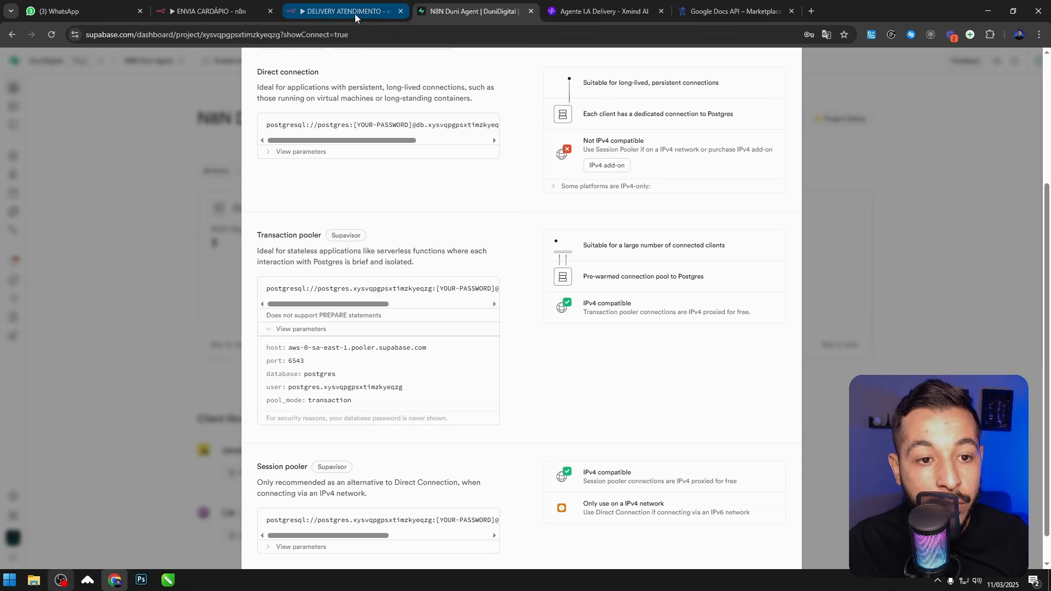
mouse_move(330, 387)
left_click(415, 388)
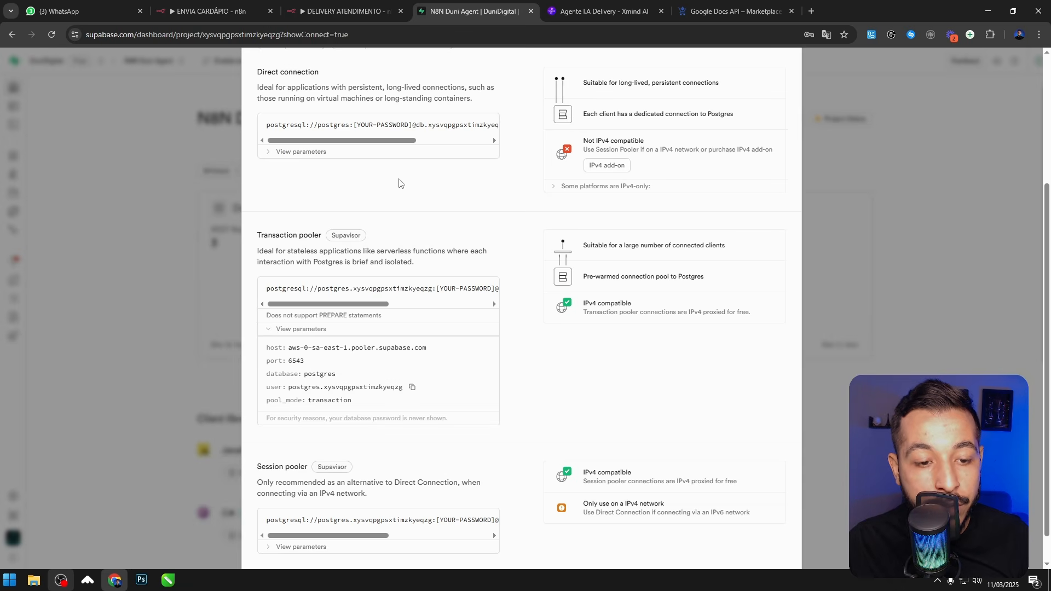
left_click(346, 11)
scroll(419, 255, "up", 3)
left_click_drag(404, 270, 314, 263)
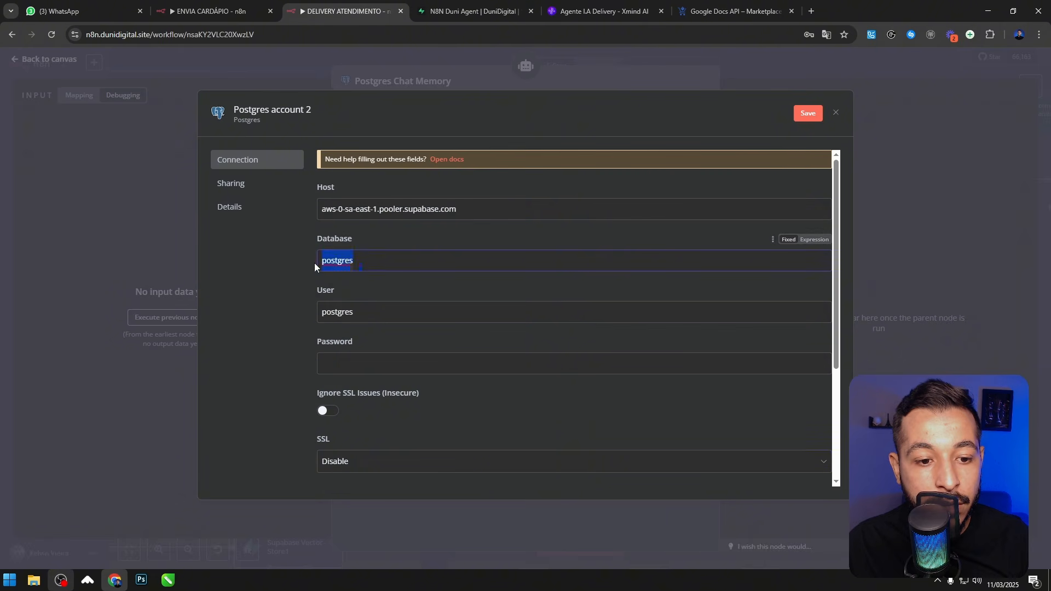
double_click(378, 309)
left_click(460, 11)
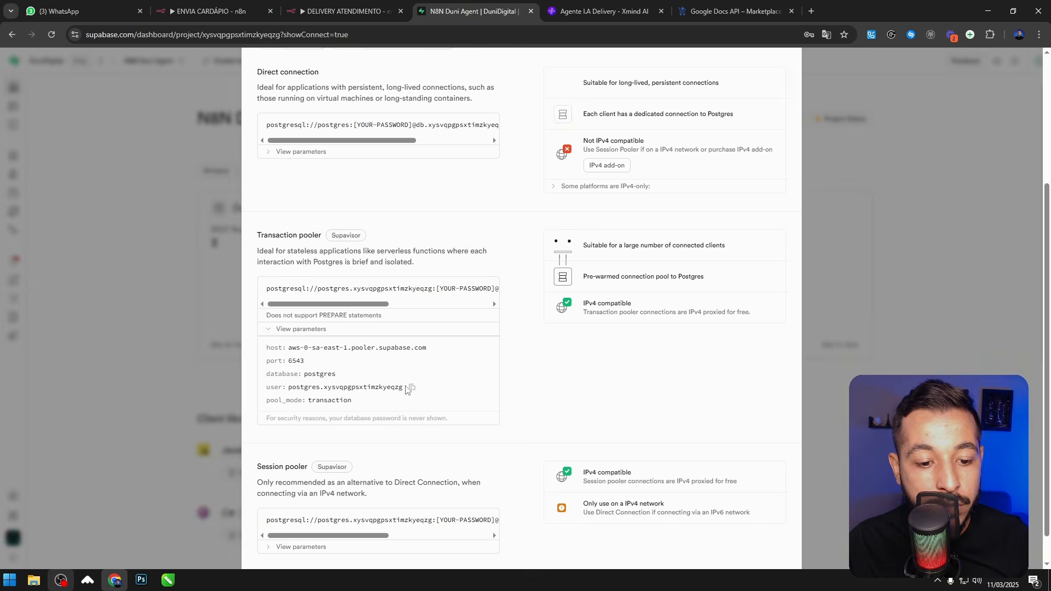
left_click(410, 387)
left_click(346, 11)
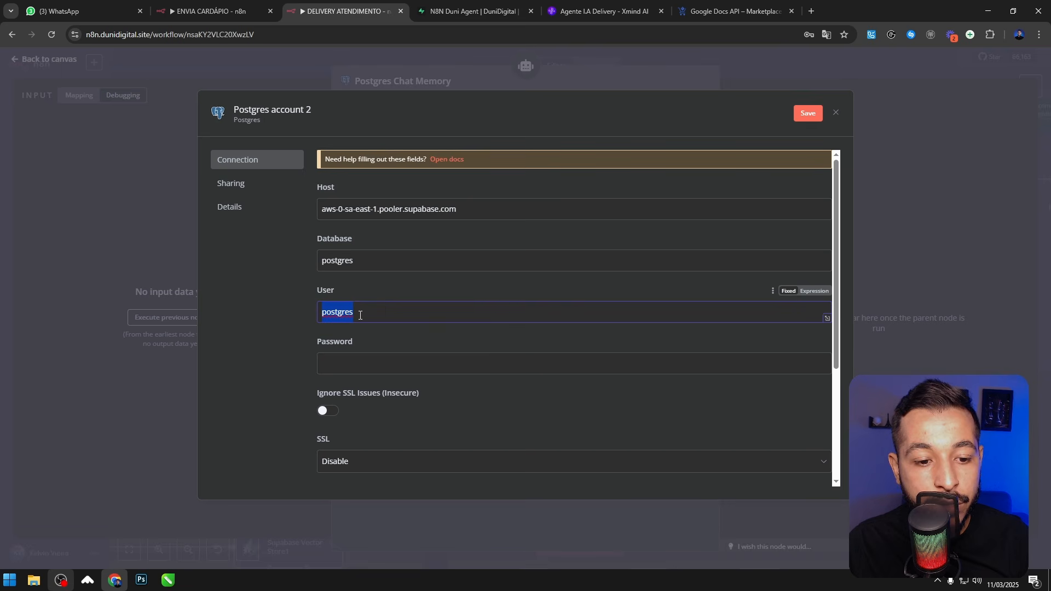
Step: Try entering the Supabase pooler user name in the Postgres credential, and discard the credential
key("ctrl+v")
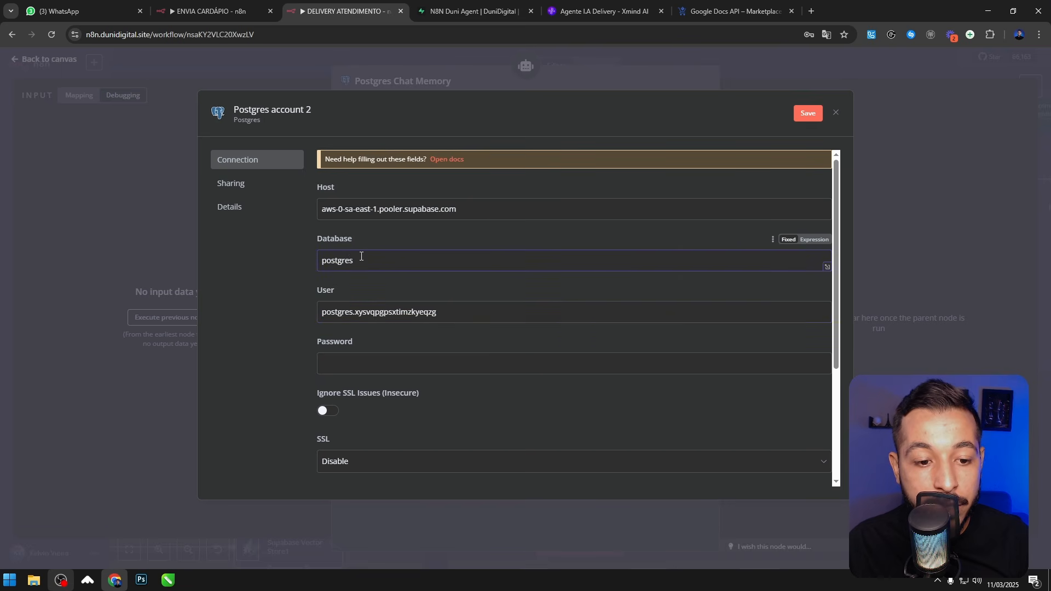
scroll(368, 241, "down", 2)
left_click(352, 256)
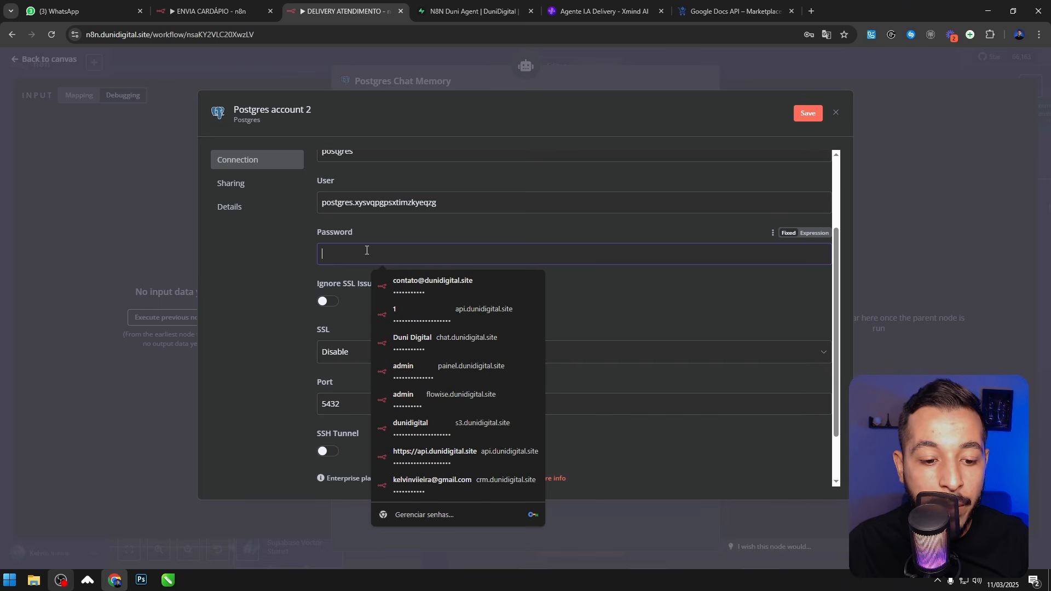
scroll(405, 232, "down", 2)
scroll(493, 224, "up", 2)
scroll(712, 296, "up", 2)
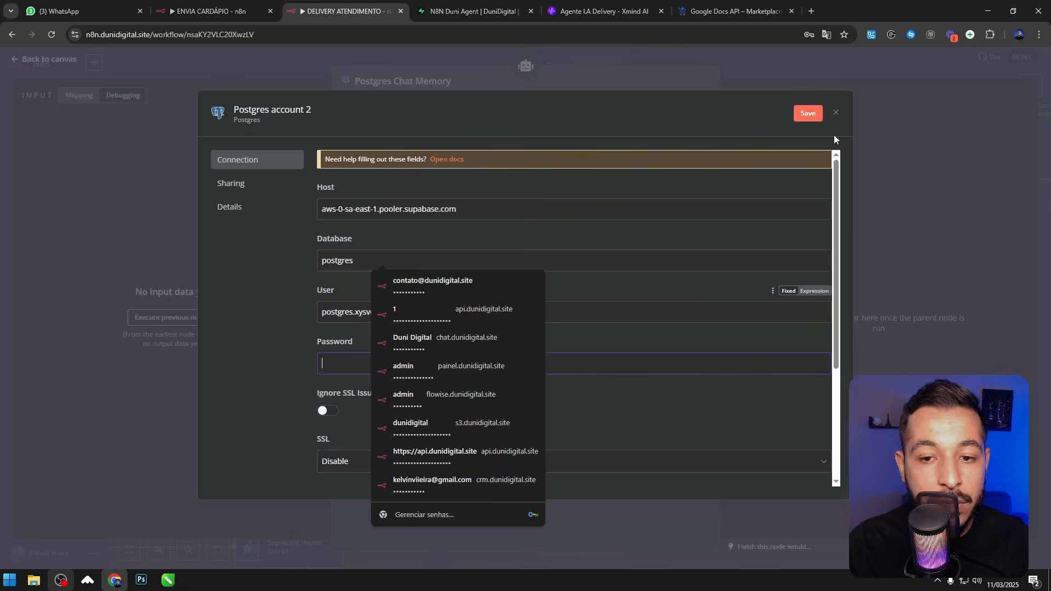
left_click(836, 112)
left_click(557, 336)
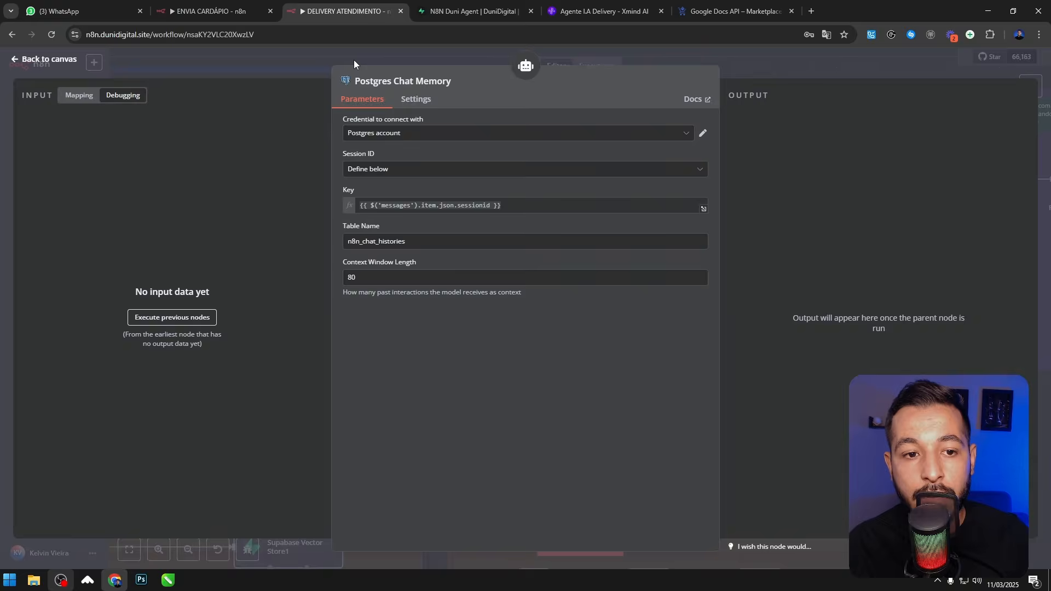
left_click(354, 60)
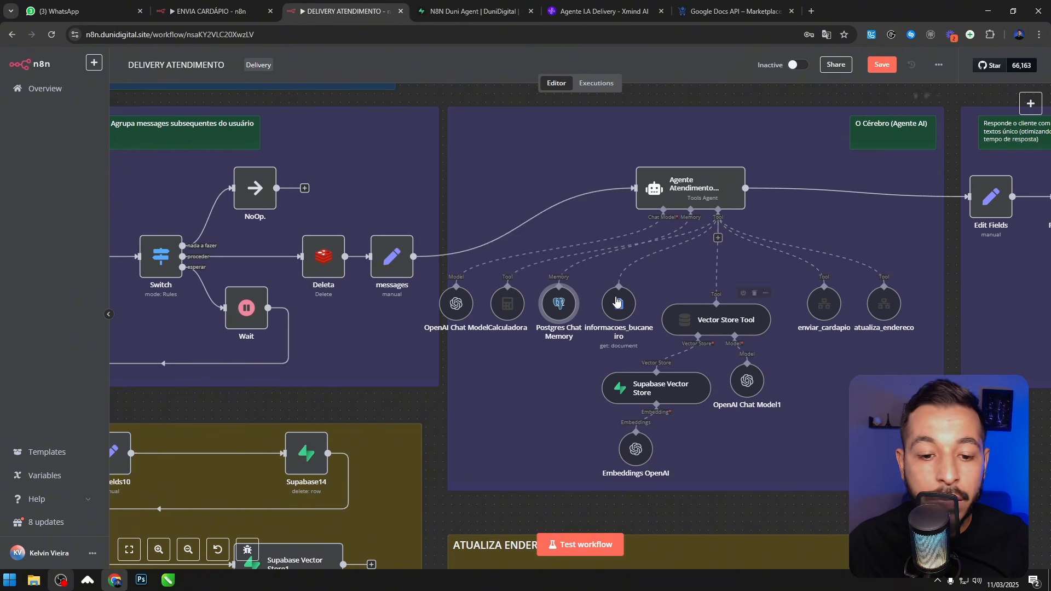
Step: Open the AI agent's Vector Store Tool node for a brief look and return to the canvas
scroll(588, 315, "down", 3)
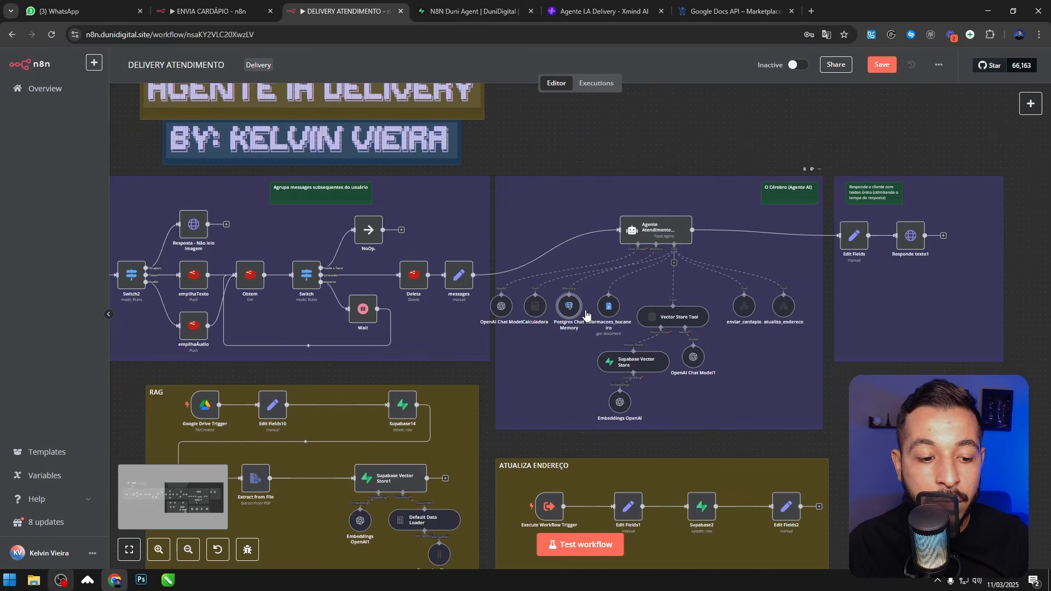
scroll(586, 314, "up", 2)
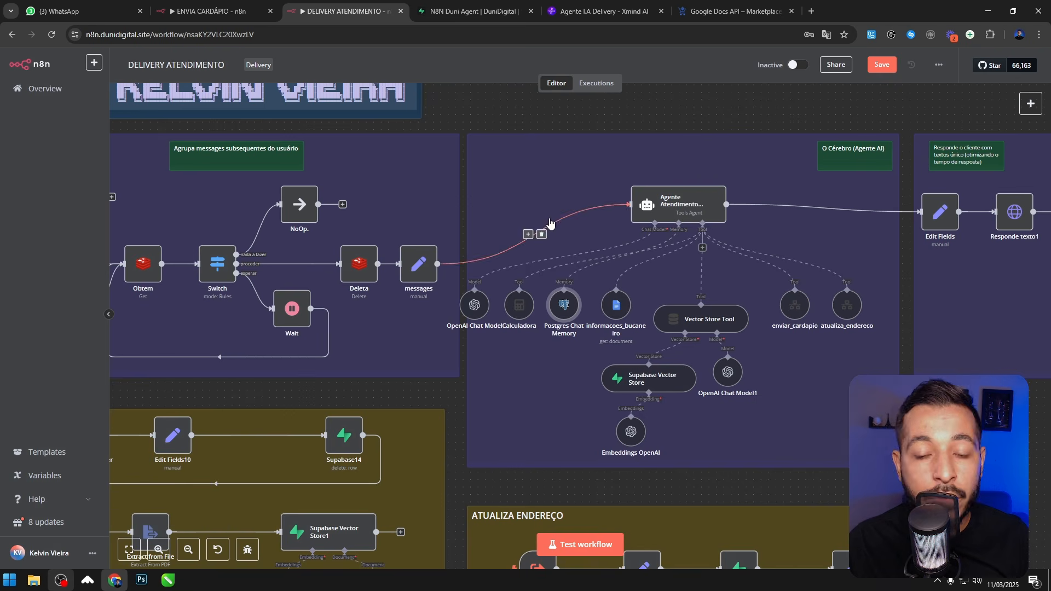
double_click(709, 319)
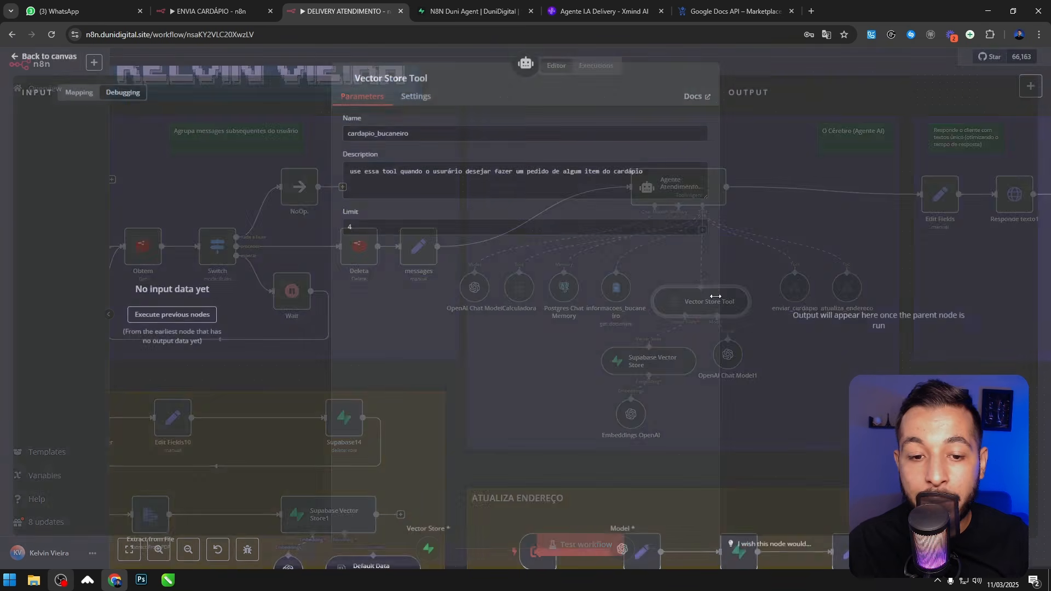
left_click(272, 70)
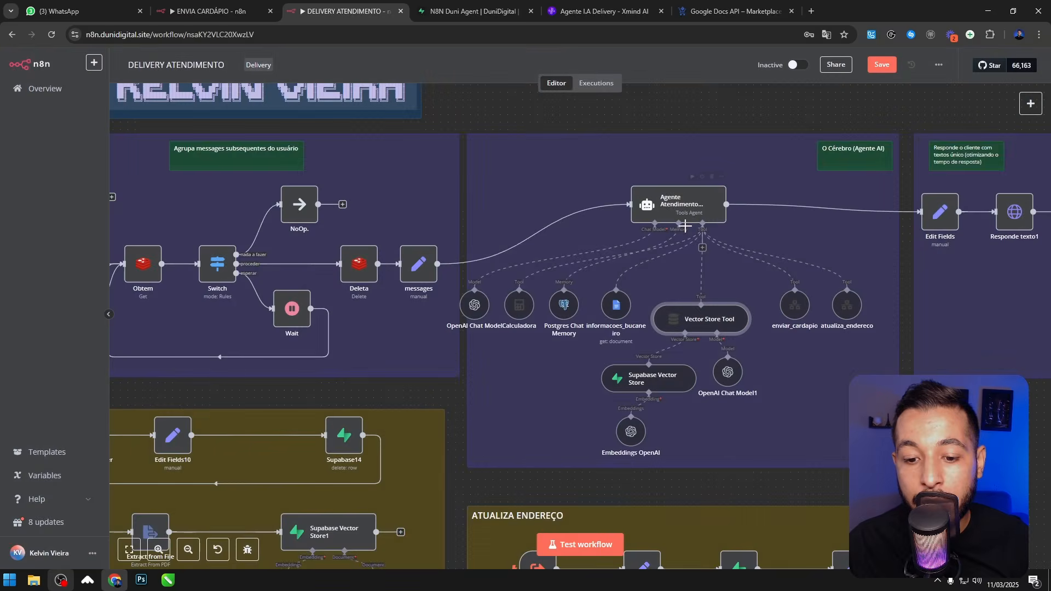
Step: Examine the nodes of the RAG section, from the Google Drive Trigger to the Supabase vector store, by temporarily selecting the whole group
scroll(628, 203, "down", 2)
scroll(628, 203, "down", 2)
scroll(628, 203, "up", 2)
scroll(628, 203, "up", 1)
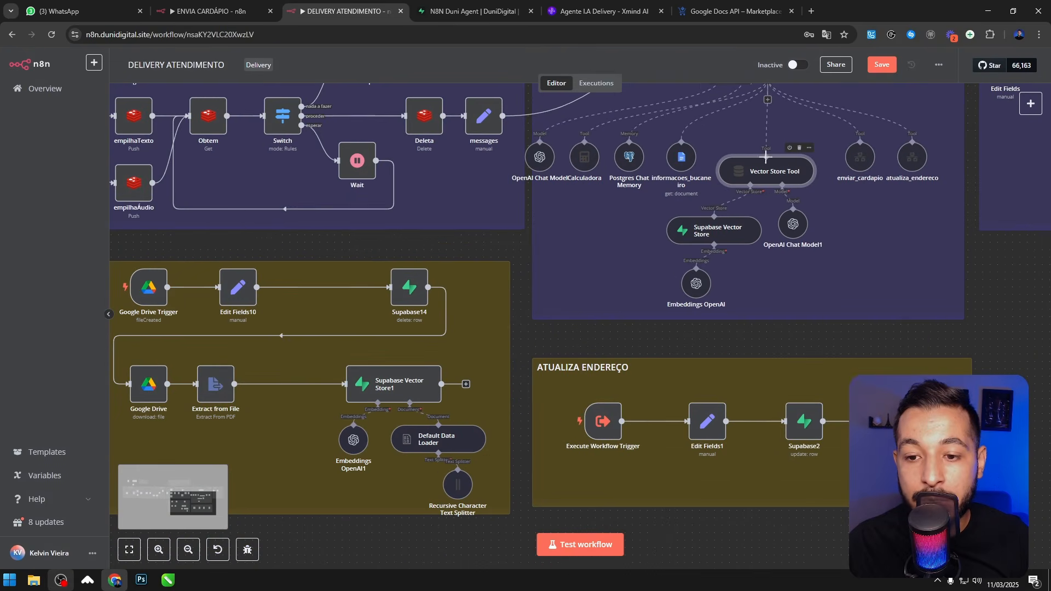
scroll(717, 230, "down", 1)
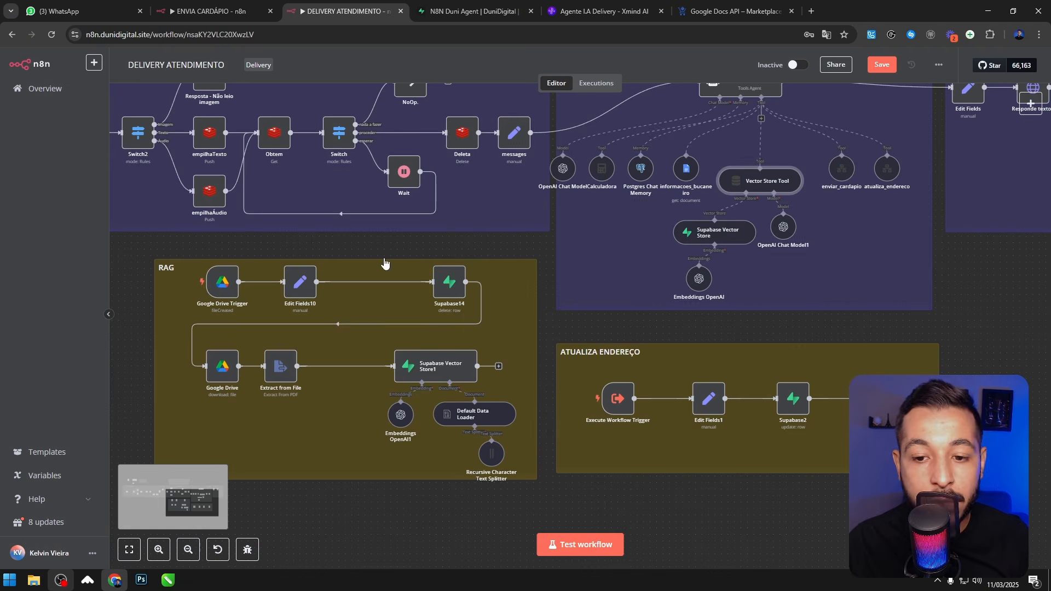
left_click_drag(142, 244, 546, 509)
left_click(580, 503)
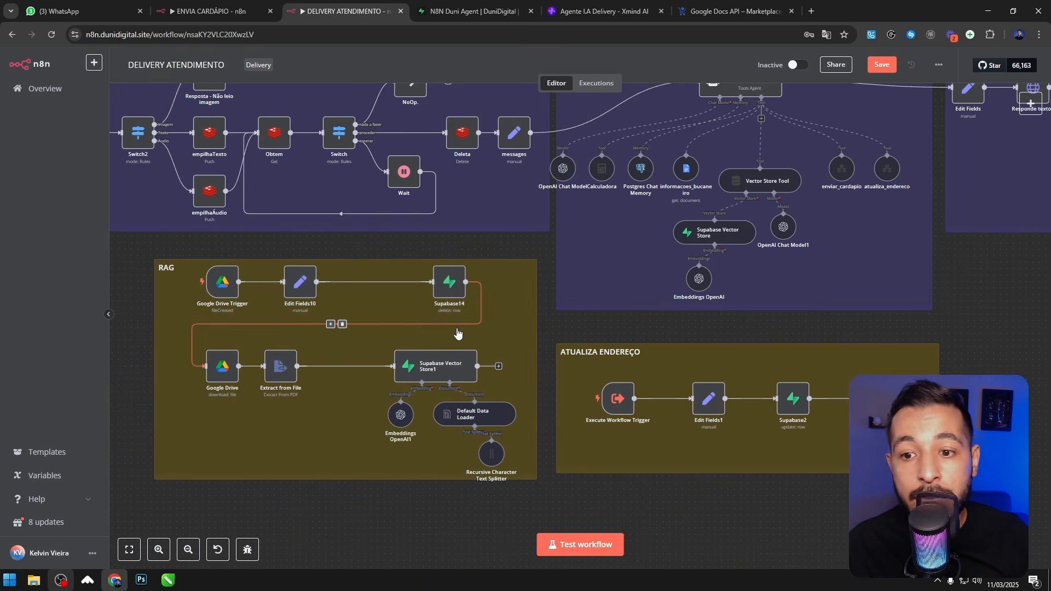
Step: Review the Vector Store Tool's name, description and limit parameters, and return to the canvas
scroll(457, 332, "up", 1)
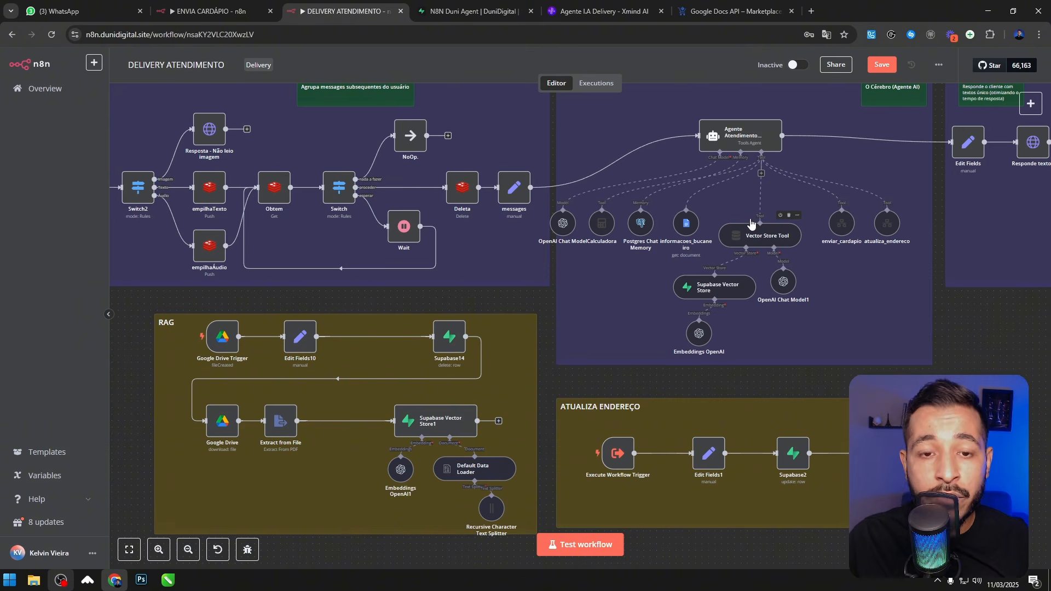
left_click(768, 242)
double_click(768, 240)
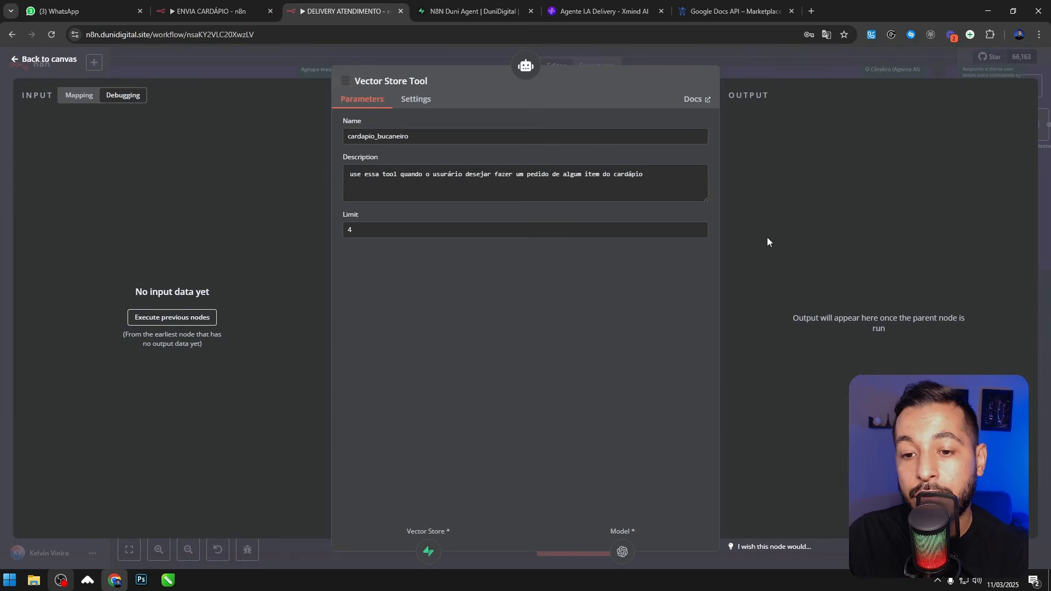
left_click(428, 51)
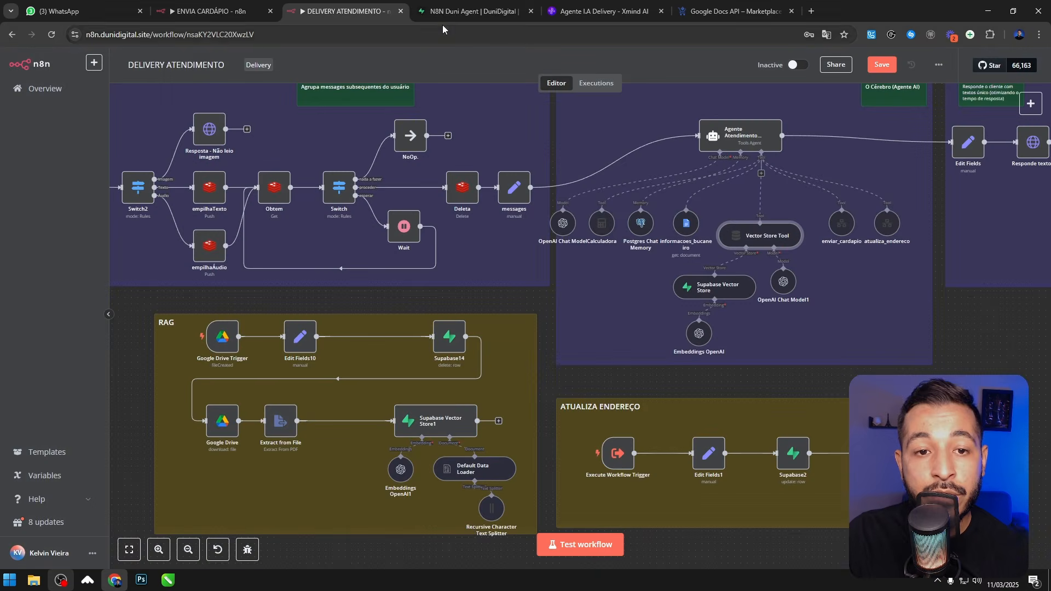
Step: Switch to Supabase and open the SQL Editor of the N8N Duni Agent project
left_click(469, 12)
left_click(166, 169)
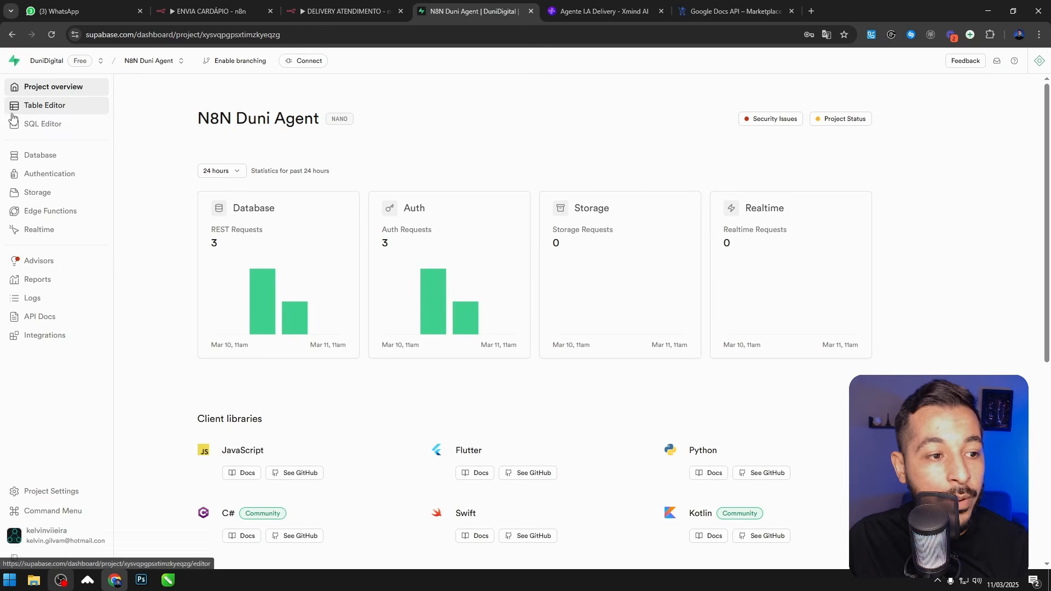
left_click(32, 129)
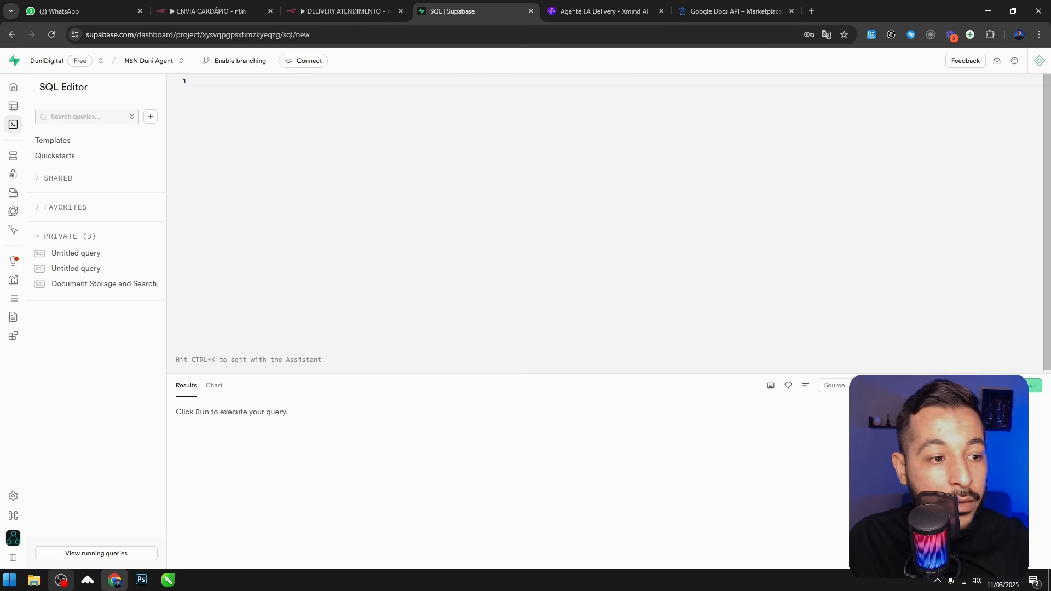
Step: From the Supabase Vector Store node in n8n, open its documentation and follow the quickstart for setting up the vector store
left_click(351, 8)
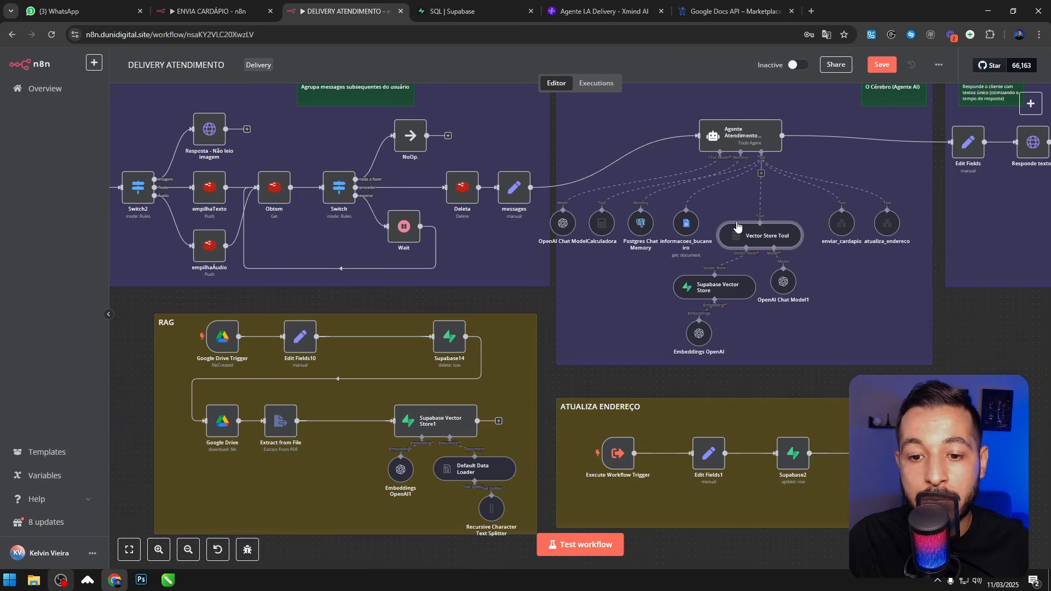
double_click(724, 296)
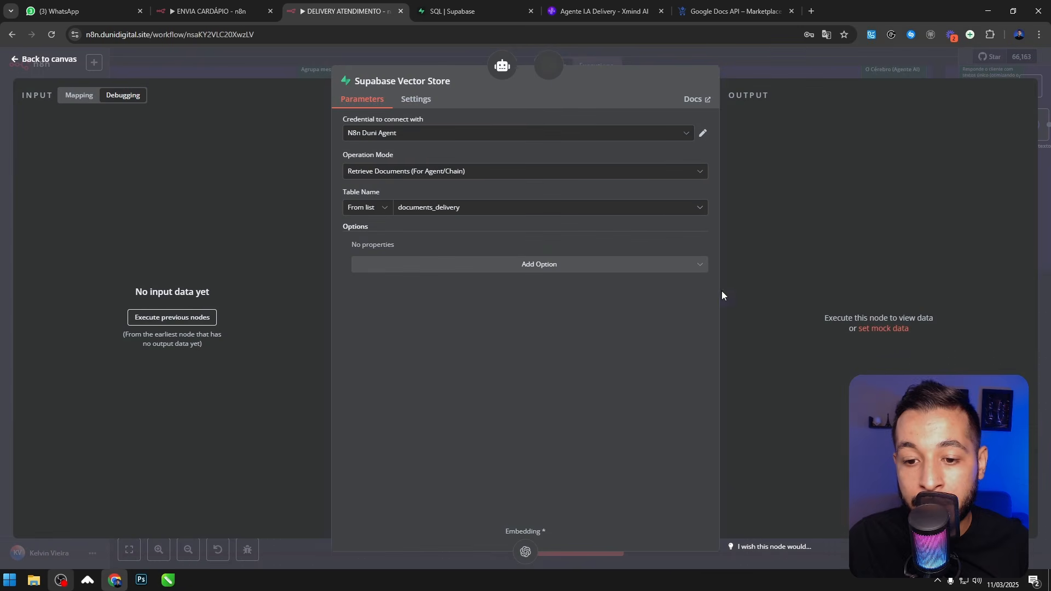
left_click(695, 100)
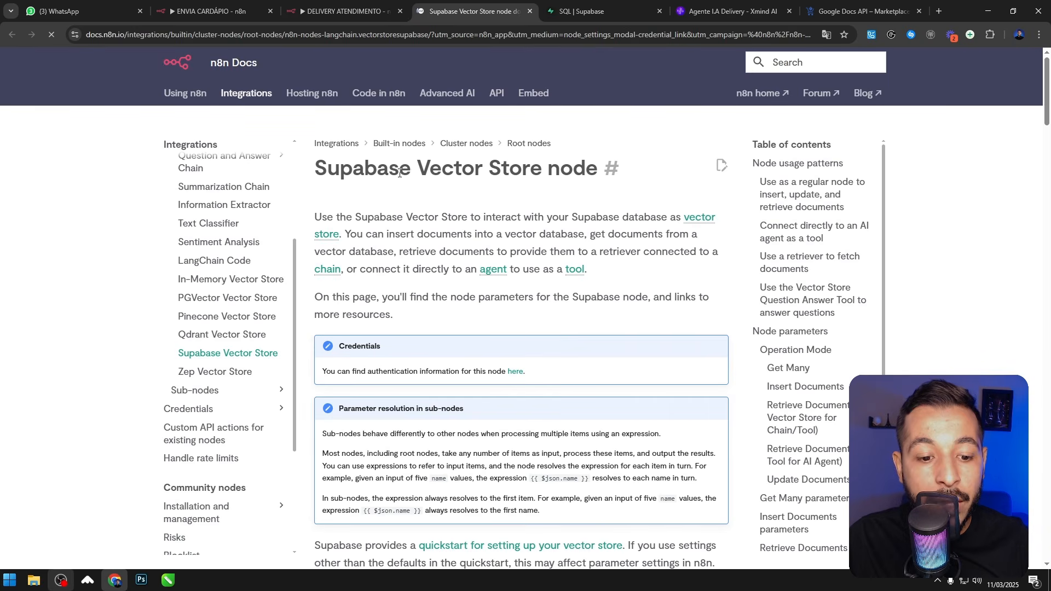
scroll(423, 178, "down", 4)
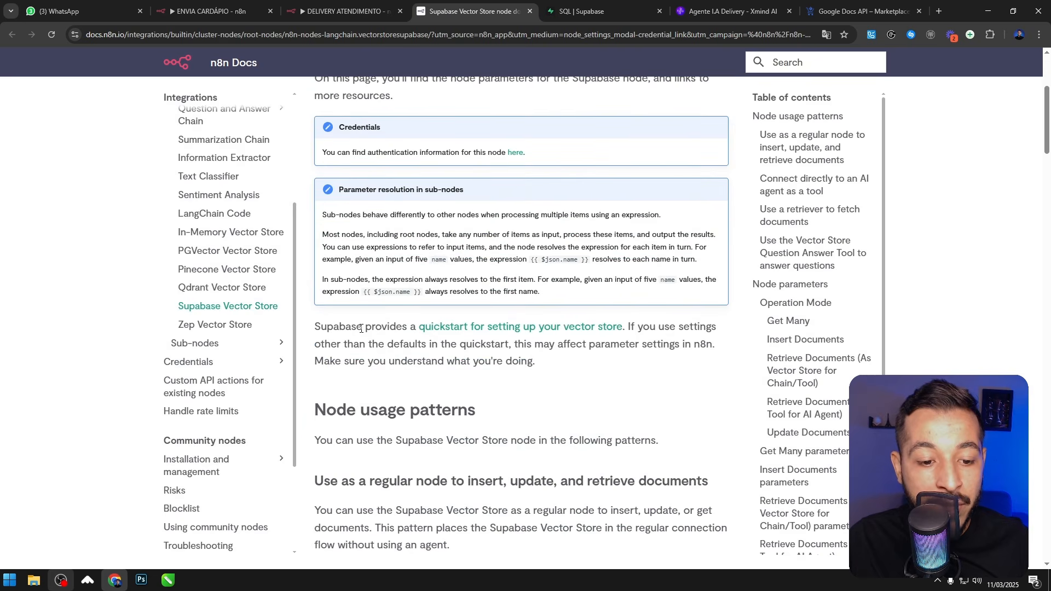
left_click(511, 331)
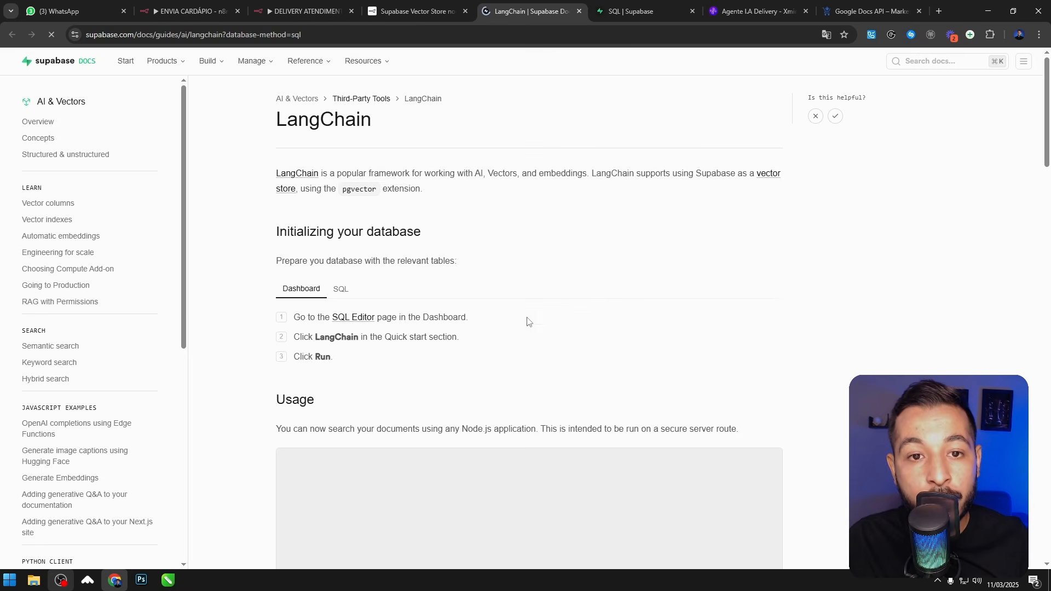
Step: Copy the SQL script for initializing the database with the documents table and match_documents function from the LangChain guide
scroll(482, 167, "down", 1)
scroll(482, 167, "down", 2)
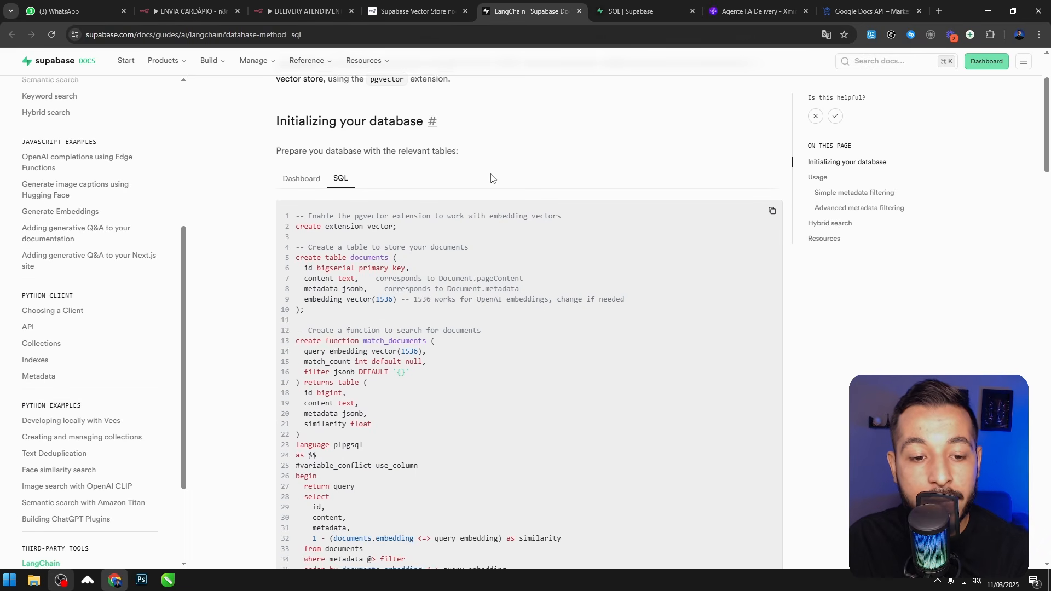
scroll(639, 153, "down", 1)
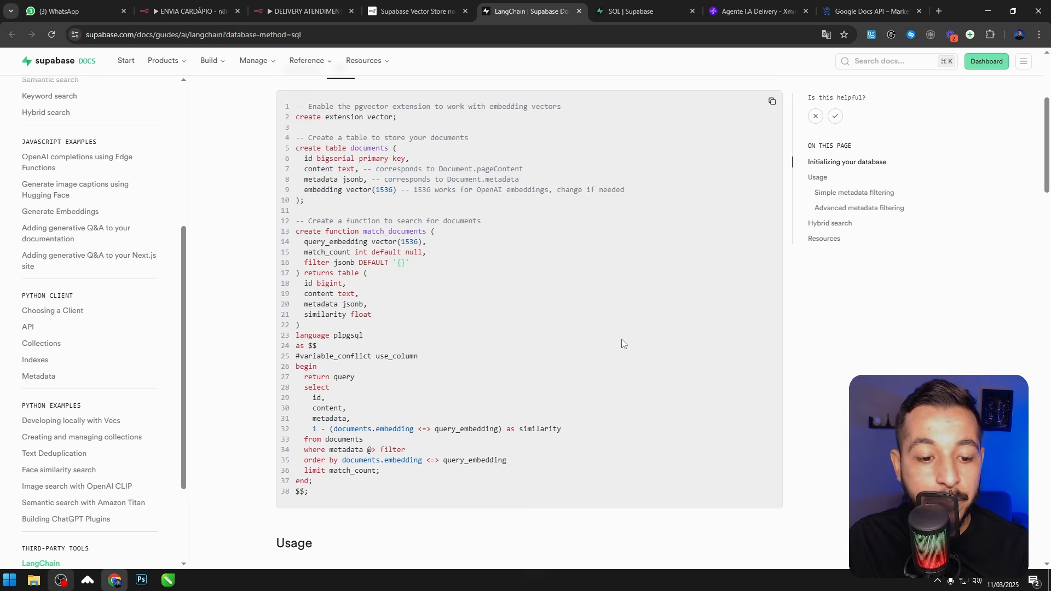
scroll(522, 389, "up", 1)
scroll(531, 377, "down", 1)
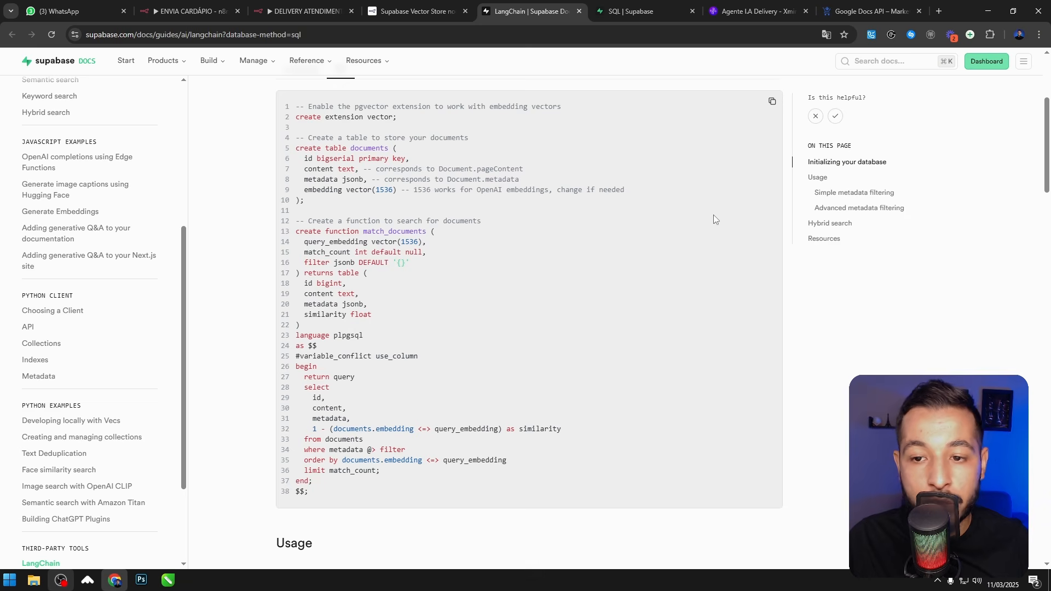
left_click(770, 104)
Step: Paste the vector database setup script into a new query in the Supabase SQL Editor and clear it again
left_click(623, 11)
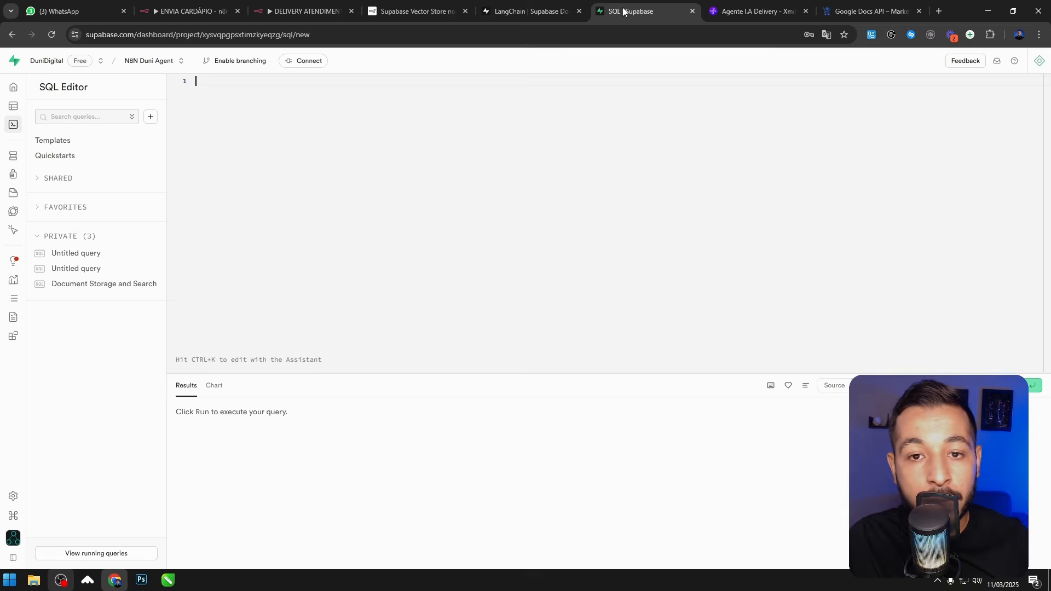
left_click(85, 106)
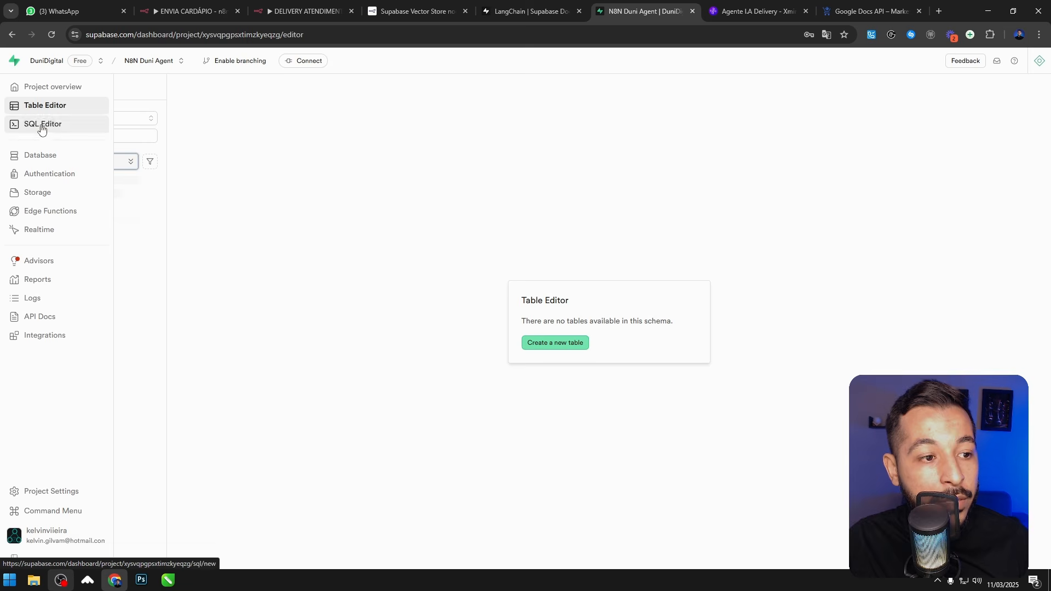
left_click(44, 123)
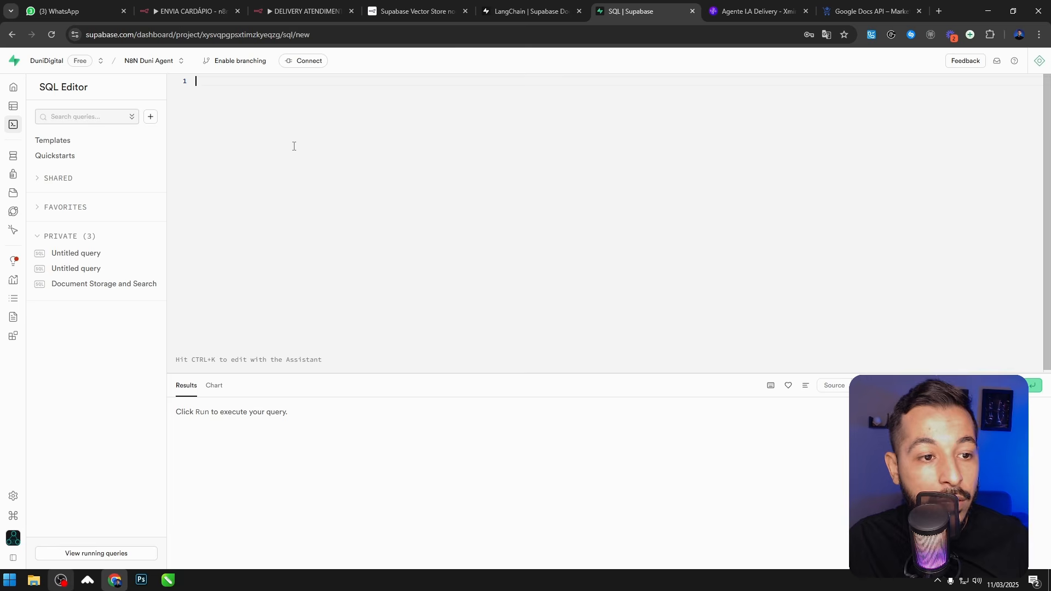
key("ctrl+v")
scroll(294, 147, "up", 10)
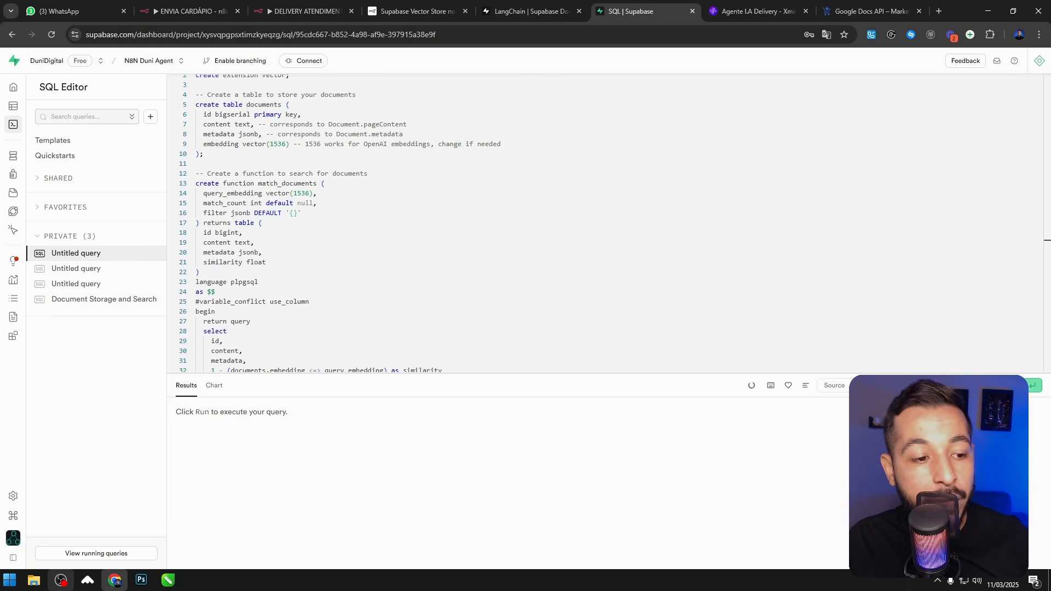
key("ctrl+a")
key("BackSpace")
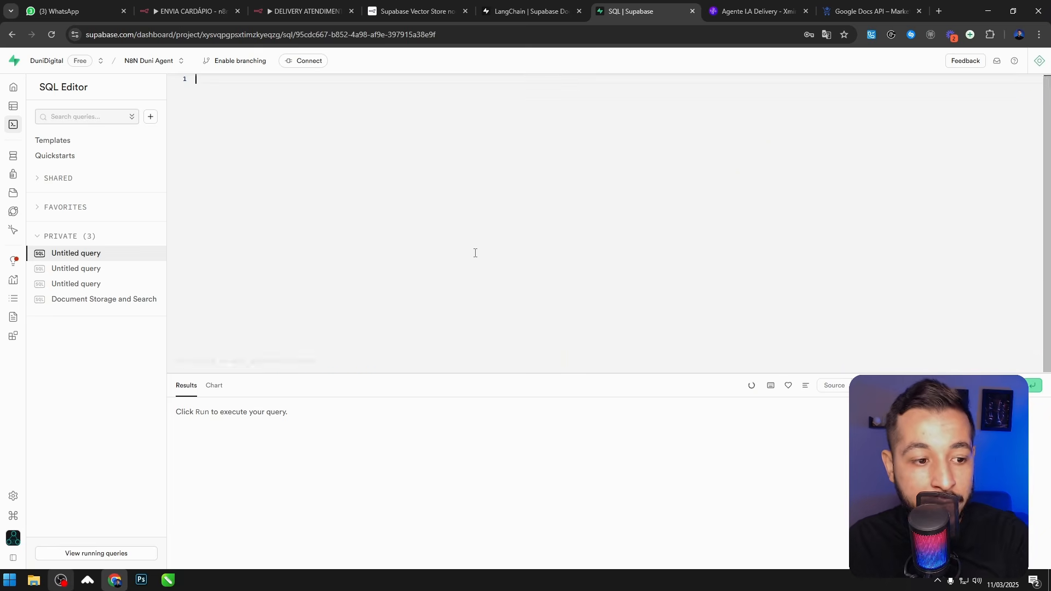
Step: View the saved Document Storage and Search query, and return to the DELIVERY ATENDIMENTO workflow canvas in n8n
left_click(98, 301)
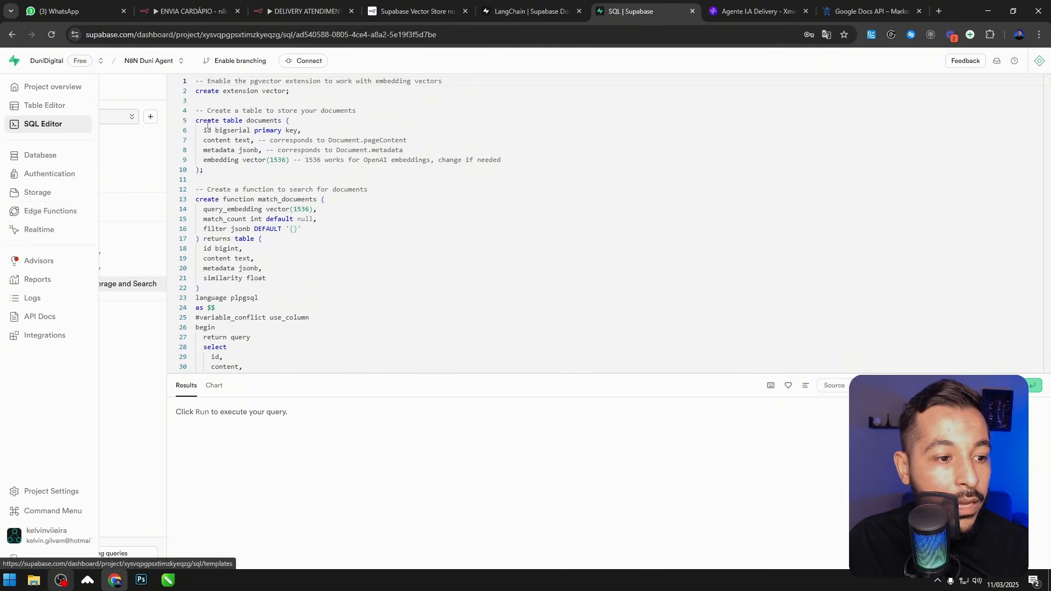
left_click(276, 9)
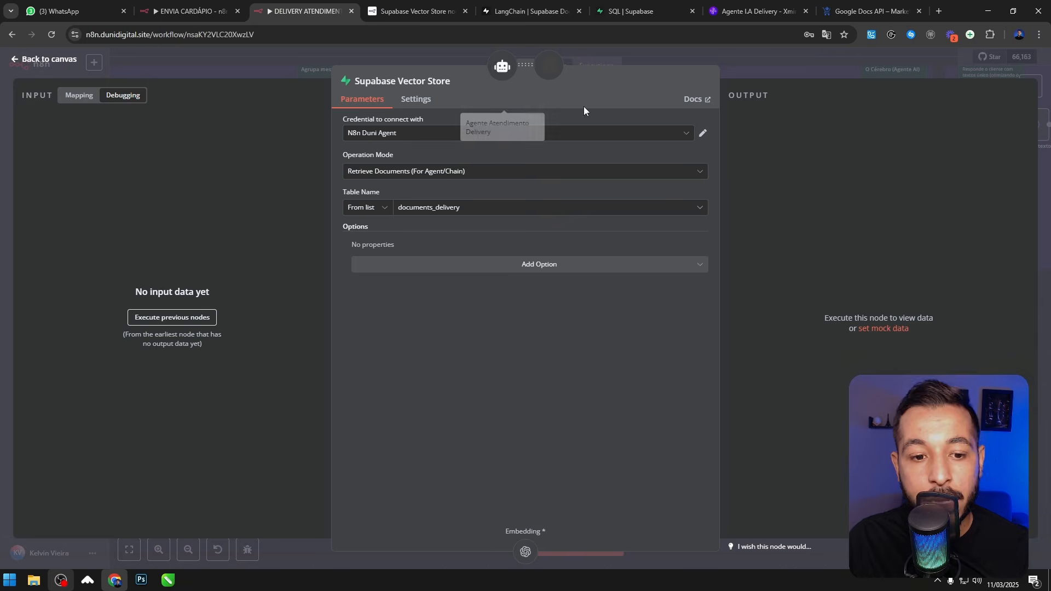
left_click(290, 61)
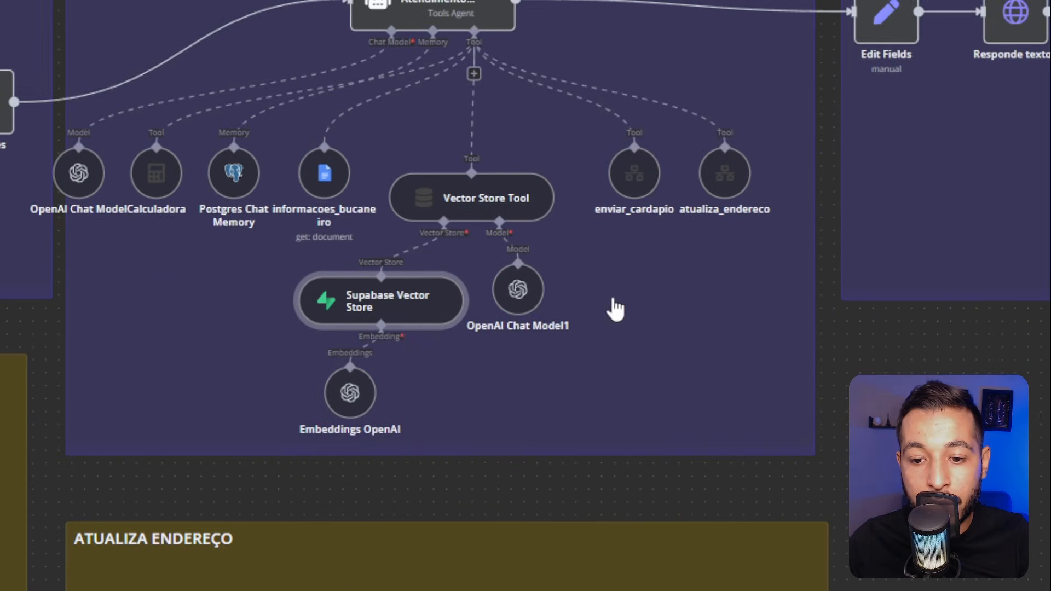
Step: Inspect the tables available to the Supabase Vector Store node, keeping documents_delivery selected
double_click(387, 322)
left_click(245, 144)
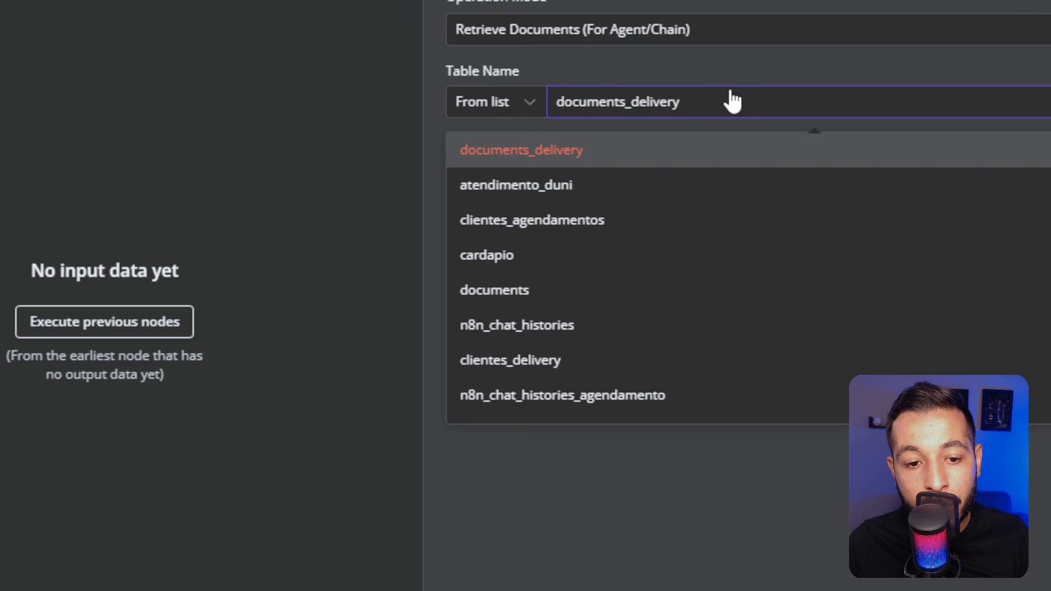
left_click(767, 70)
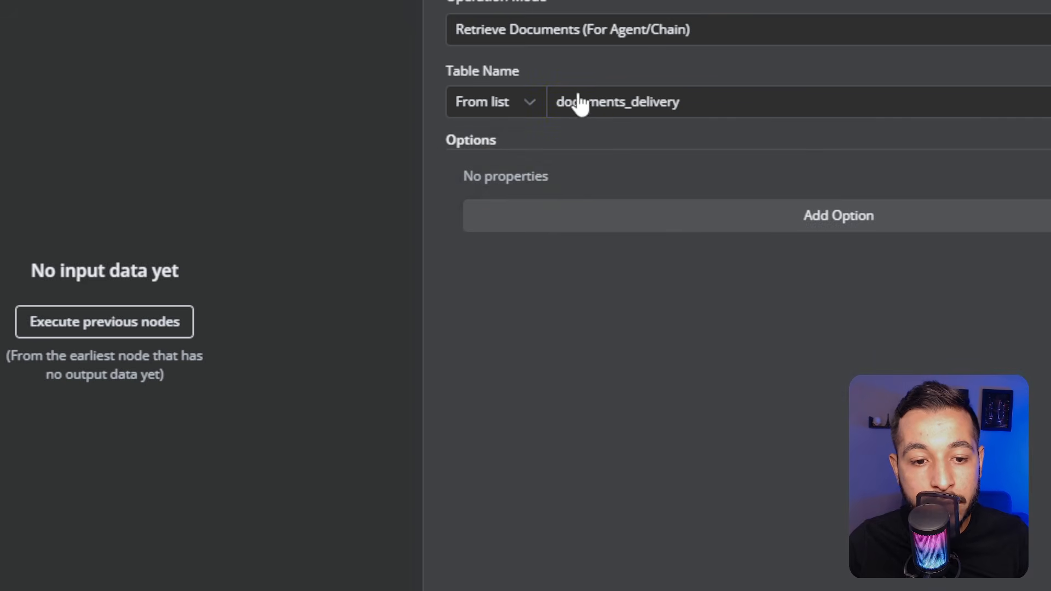
Step: Switch the Supabase Vector Store node's table to documents and back to documents_delivery, and return to the canvas
left_click(626, 113)
left_click(551, 290)
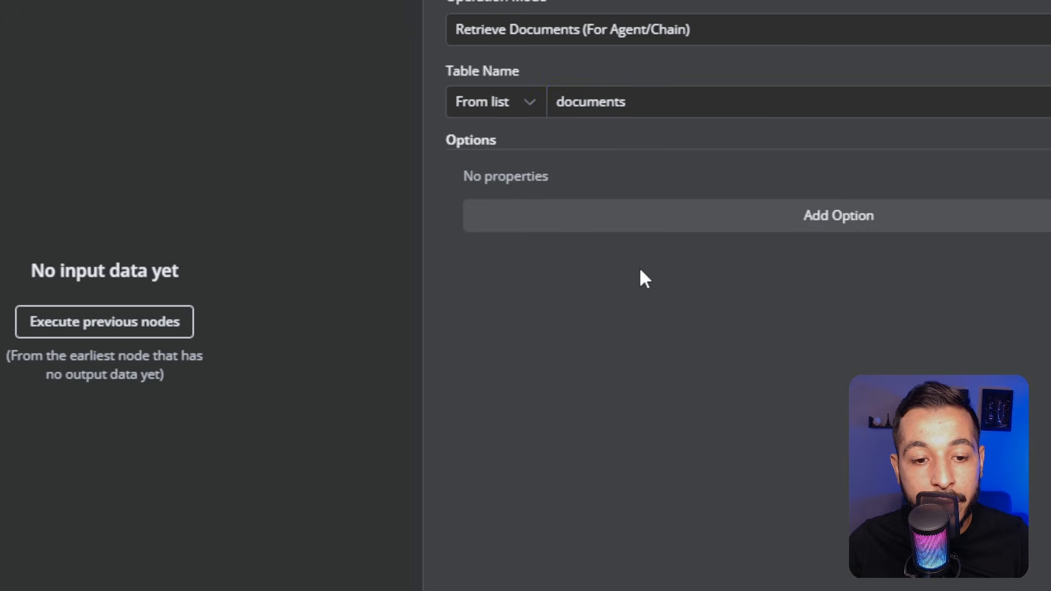
left_click(702, 106)
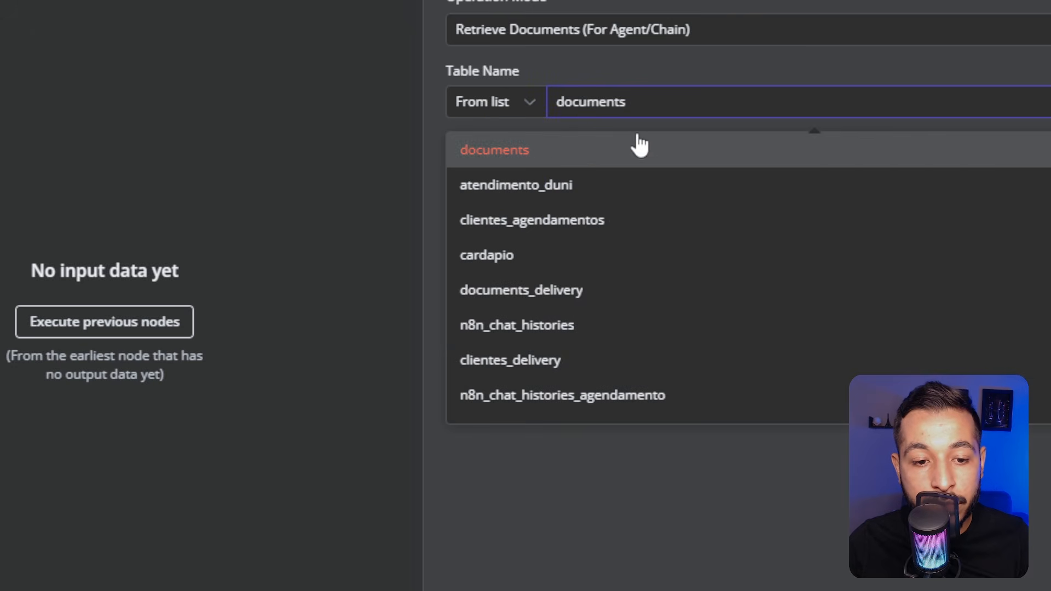
left_click(660, 294)
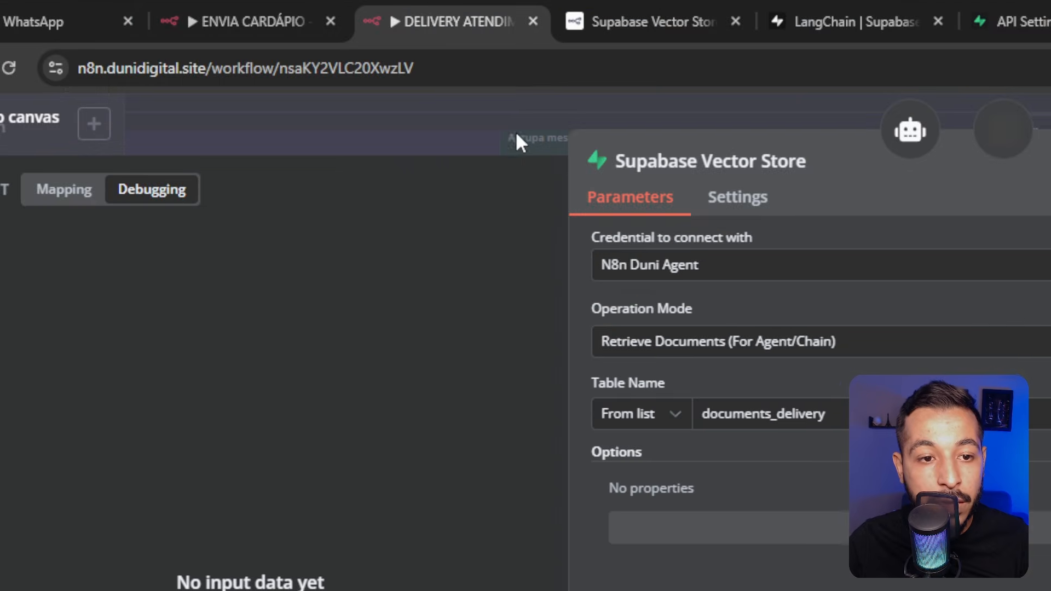
left_click(518, 140)
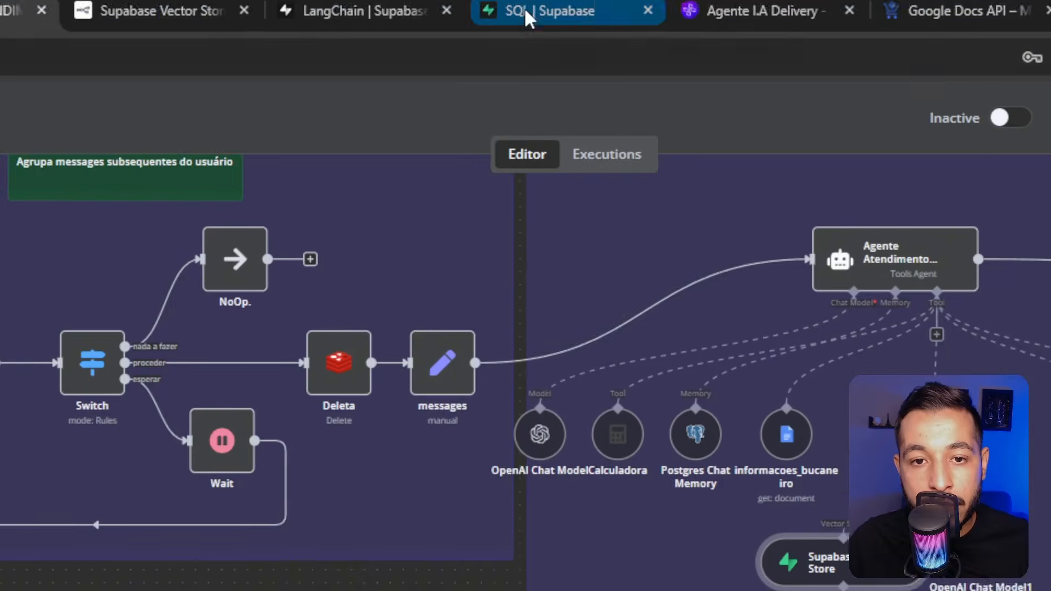
Step: Review the documents table SQL in Supabase, and reopen the Supabase Vector Store node in n8n
left_click(524, 7)
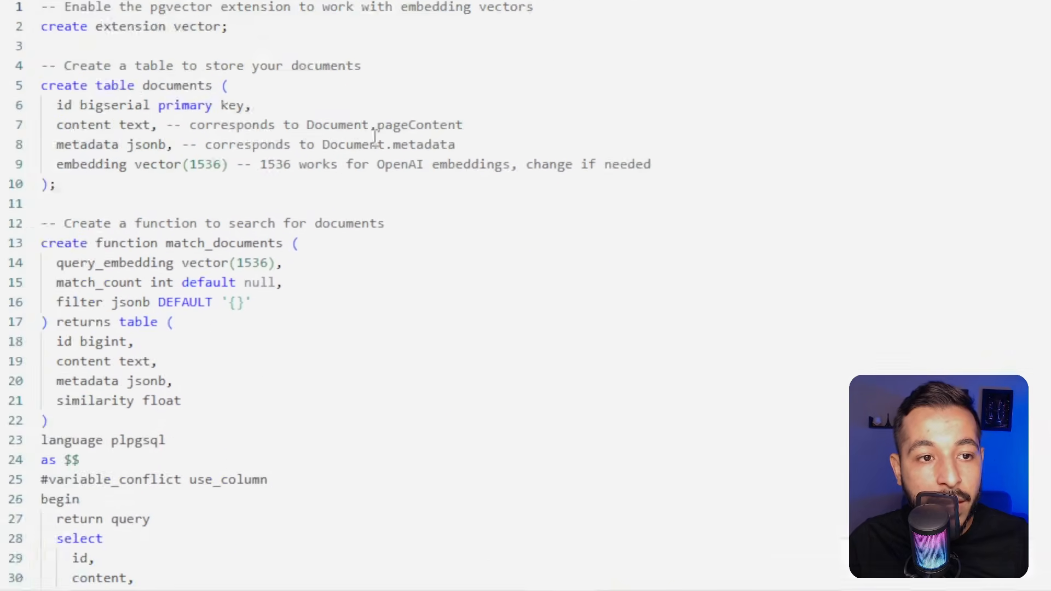
left_click(507, 7)
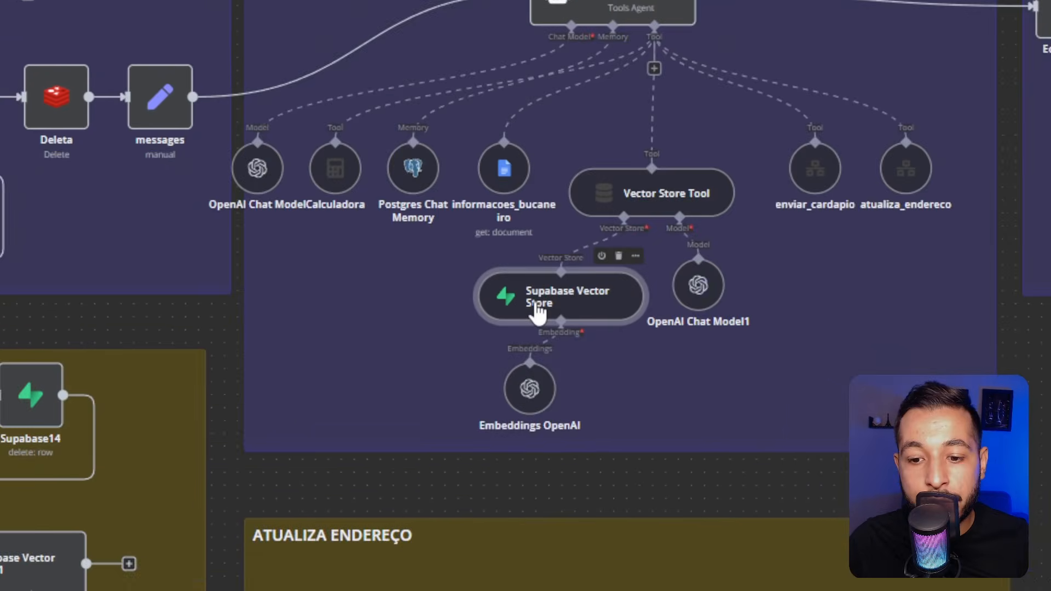
double_click(538, 312)
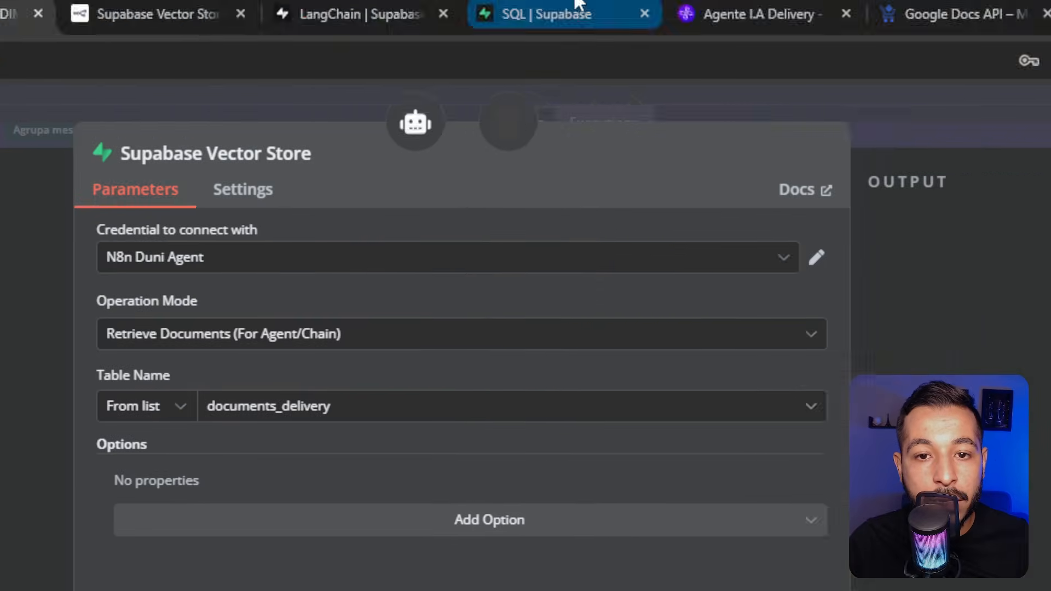
Step: Open the documents table in Supabase's Table Editor and examine the full content of row 266
left_click(534, 9)
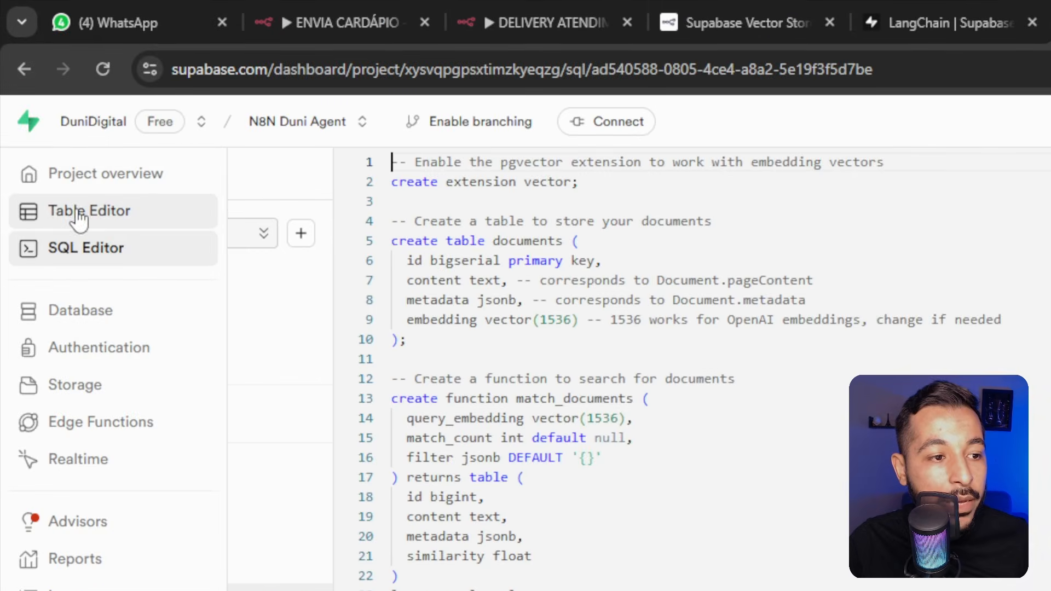
left_click(19, 219)
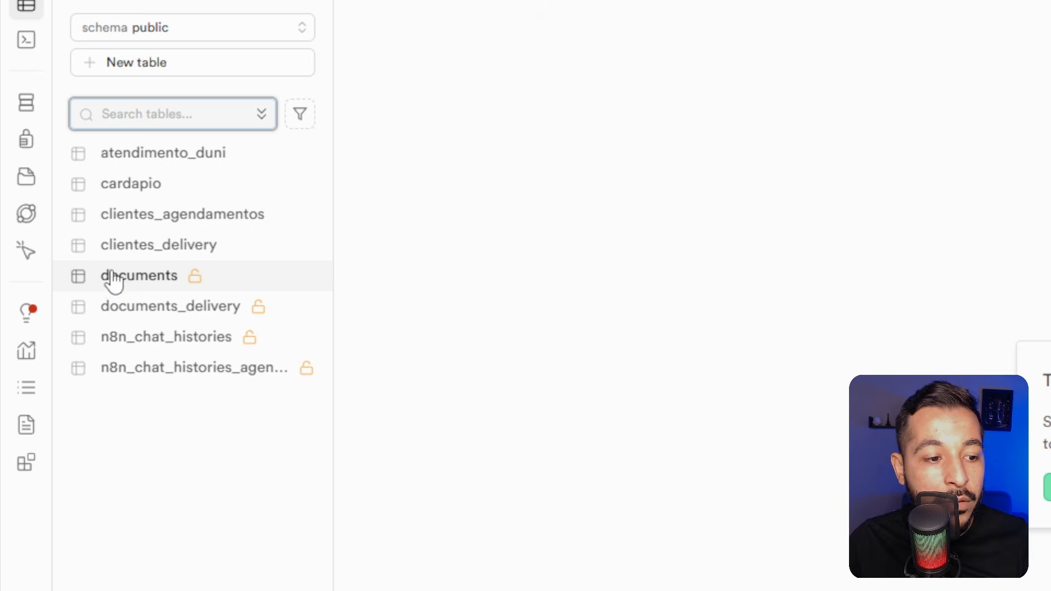
left_click(139, 285)
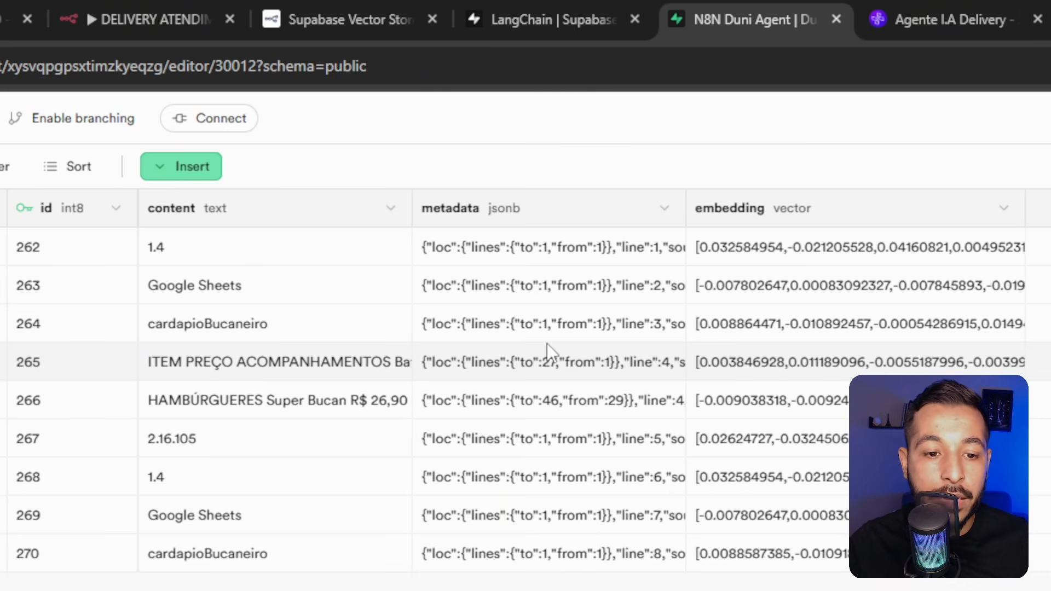
double_click(352, 406)
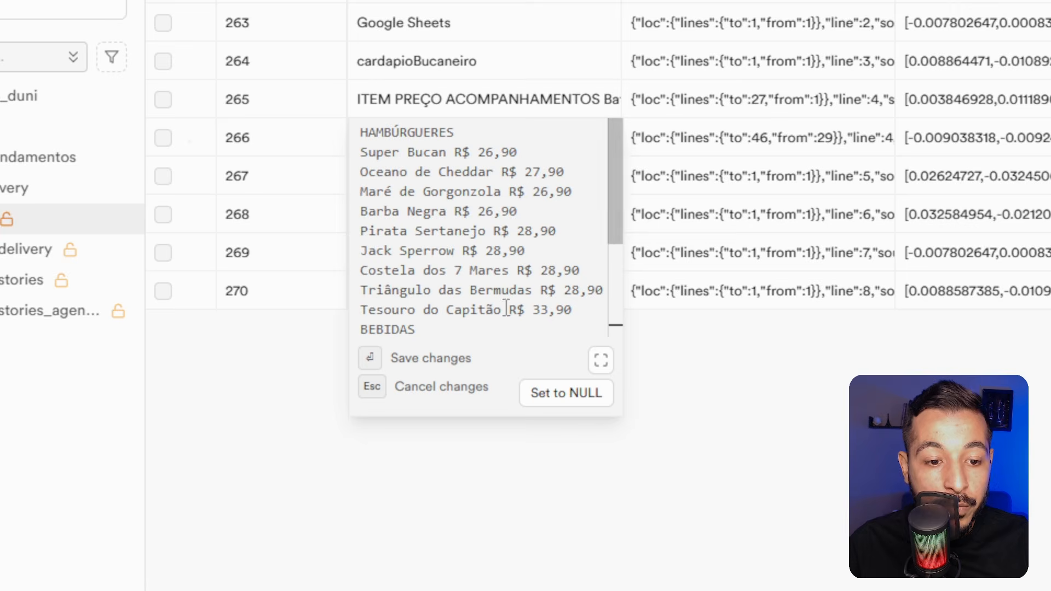
left_click(904, 173)
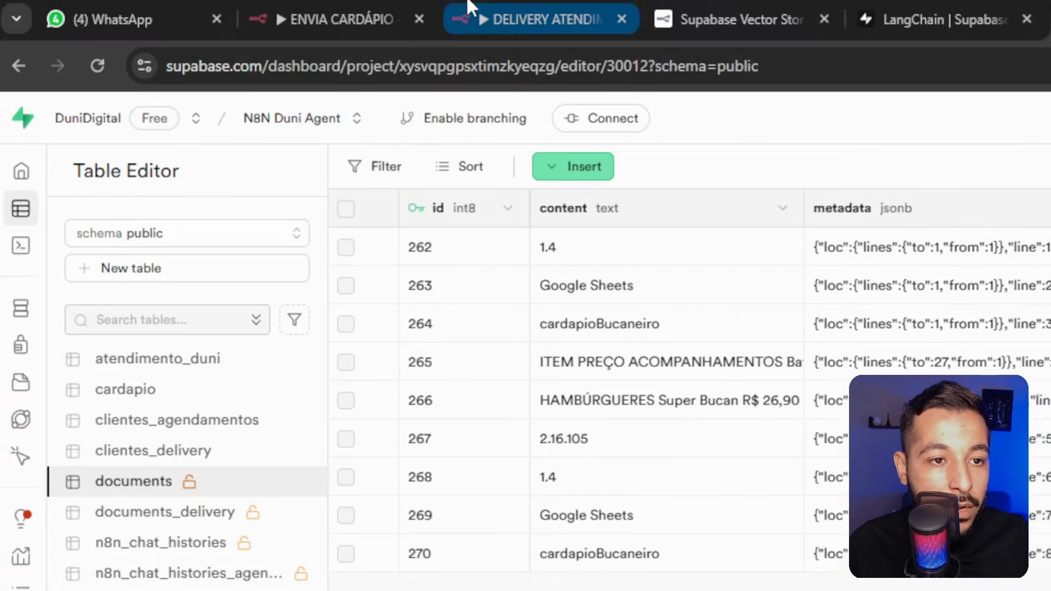
Step: Review the workflow's RAG section in n8n, open Google Drive in a new browser tab, and return to the DELIVERY ATENDIMENTO workflow
left_click(469, 6)
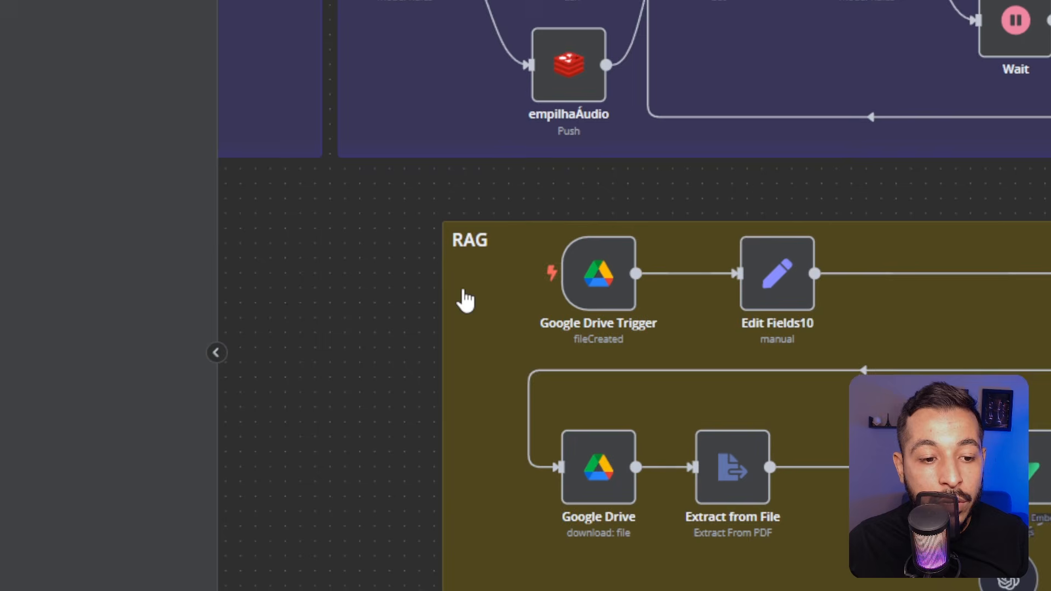
mouse_move(390, 222)
left_mouse_down()
mouse_move(763, 394)
mouse_move(560, 465)
mouse_move(511, 457)
left_mouse_up()
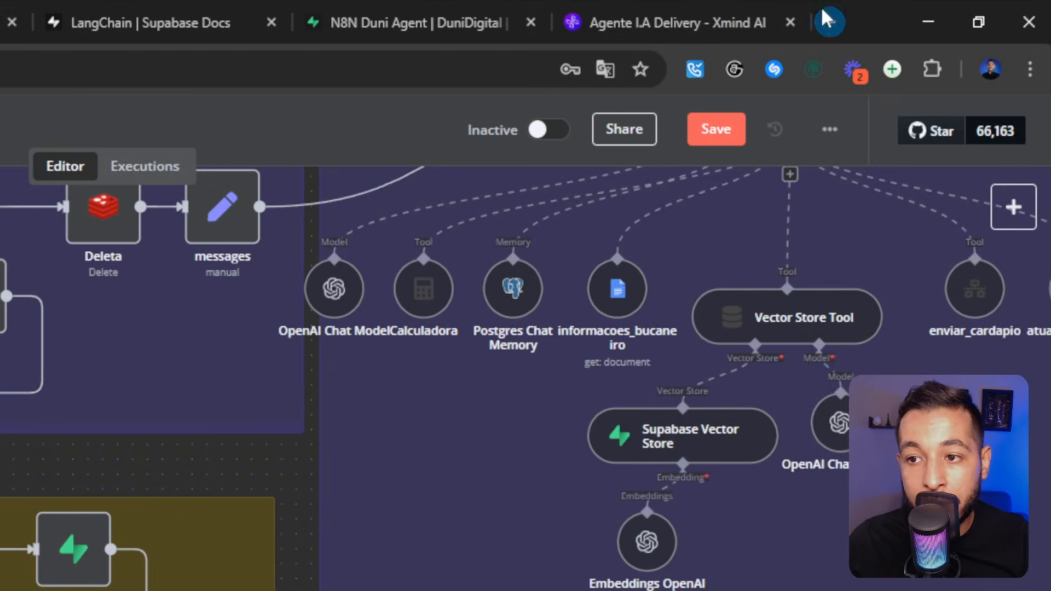
left_click(825, 21)
left_click(971, 178)
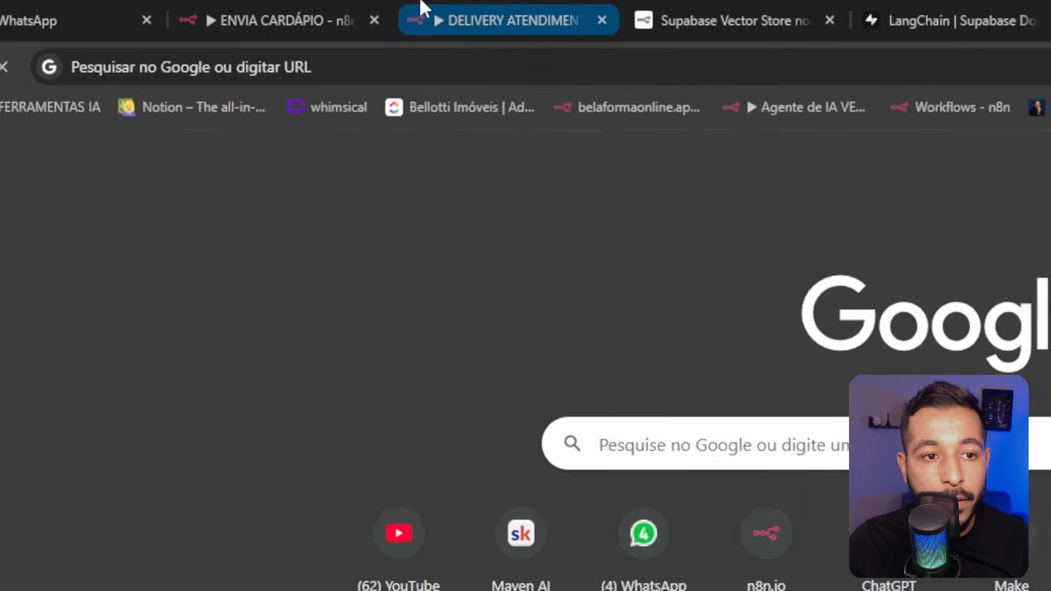
left_click(520, 14)
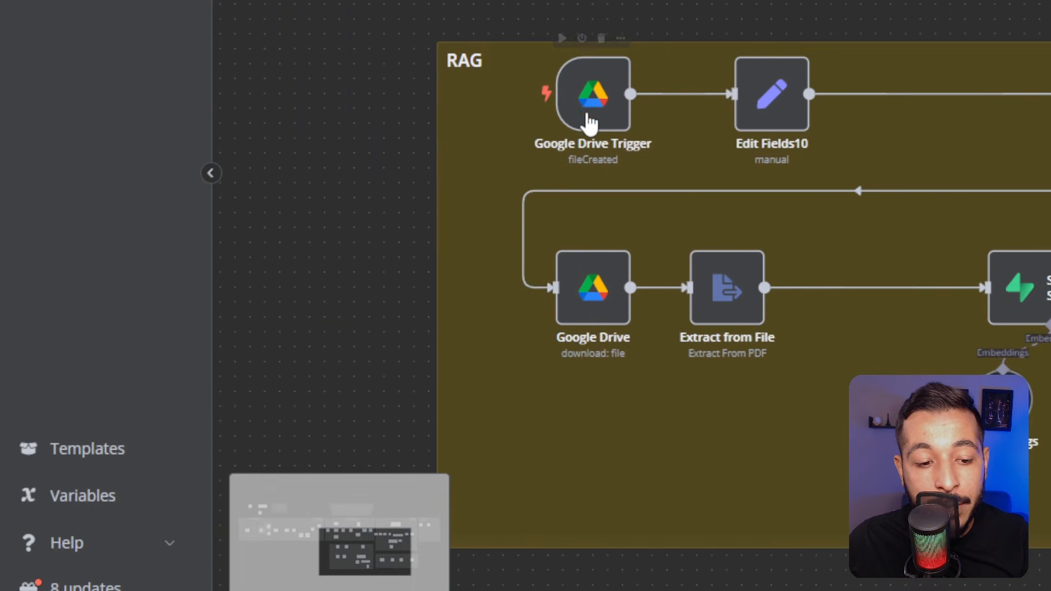
Step: Set the Google Drive Trigger node's credential to the personal Gmail account and return to the canvas
double_click(580, 208)
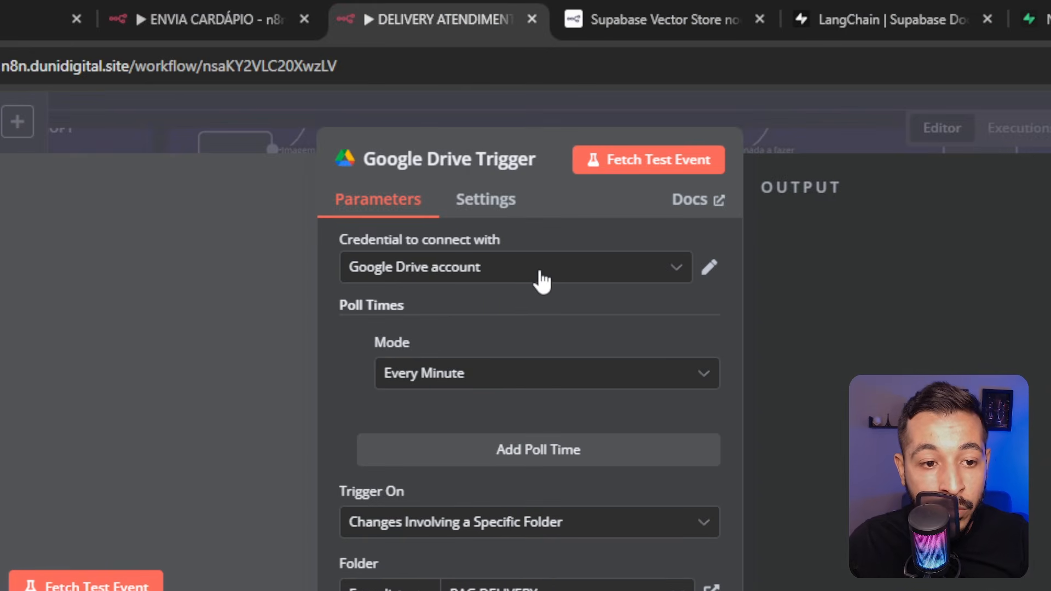
left_click(538, 274)
double_click(539, 274)
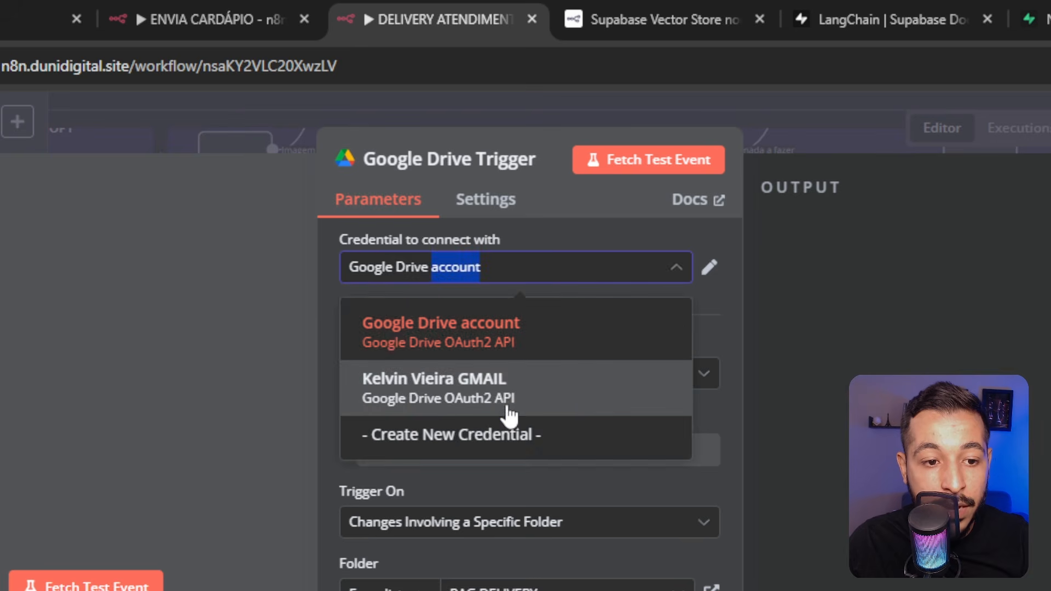
left_click(646, 368)
left_click(503, 279)
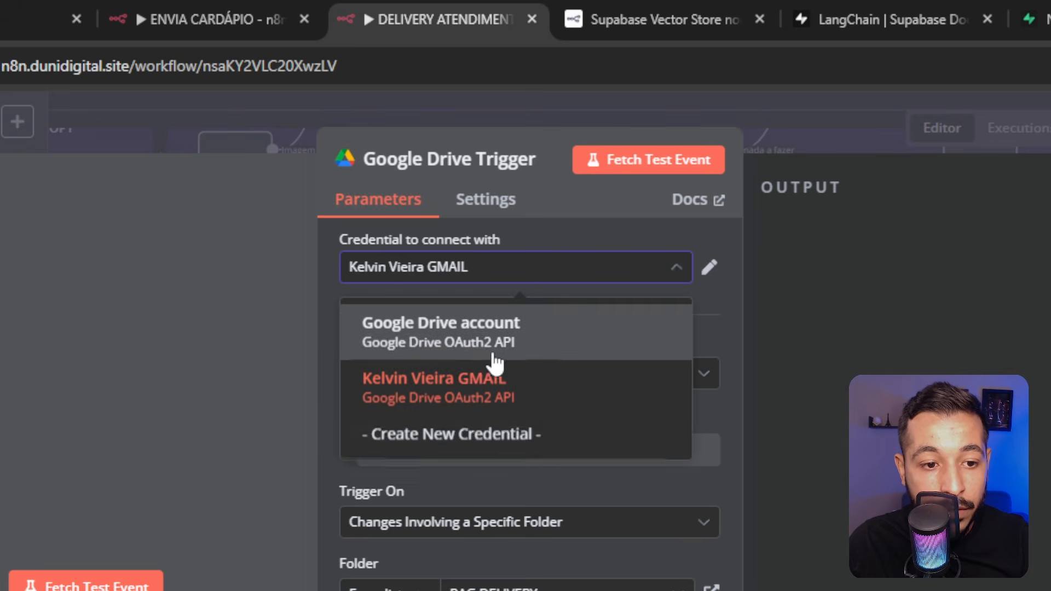
left_click(564, 386)
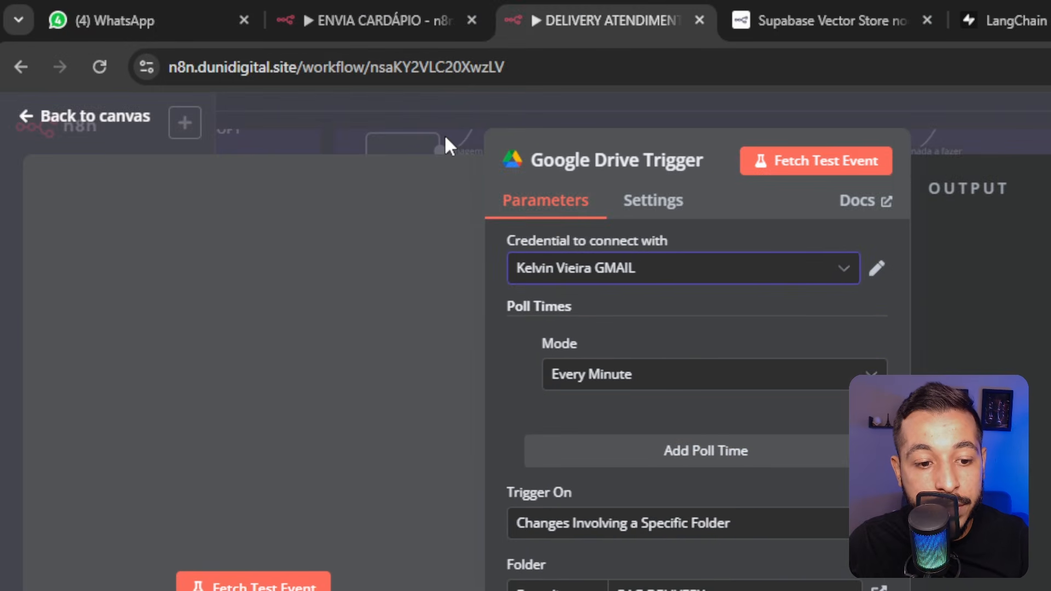
left_click(444, 134)
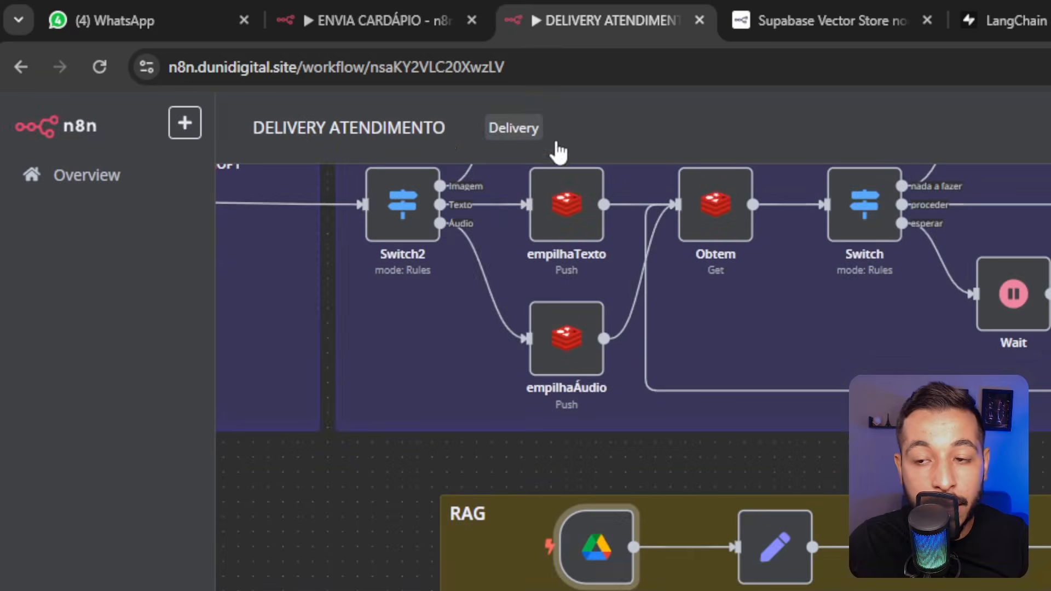
Step: Check the RAG DELIVERY folder in Google Drive, and reopen the Google Drive Trigger node in the DELIVERY ATENDIMENTO workflow
left_click(655, 7)
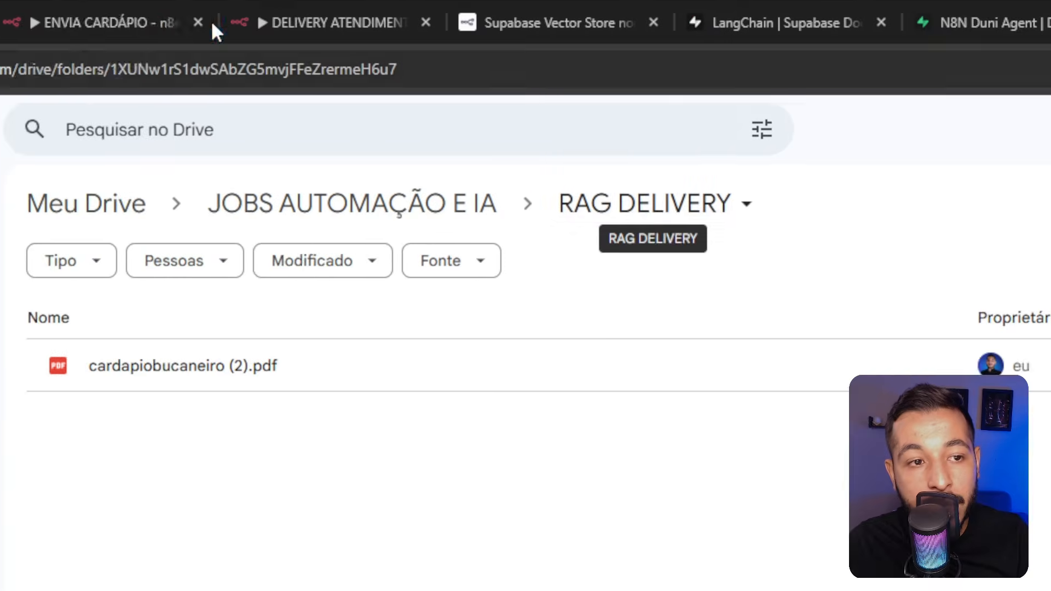
left_click(216, 4)
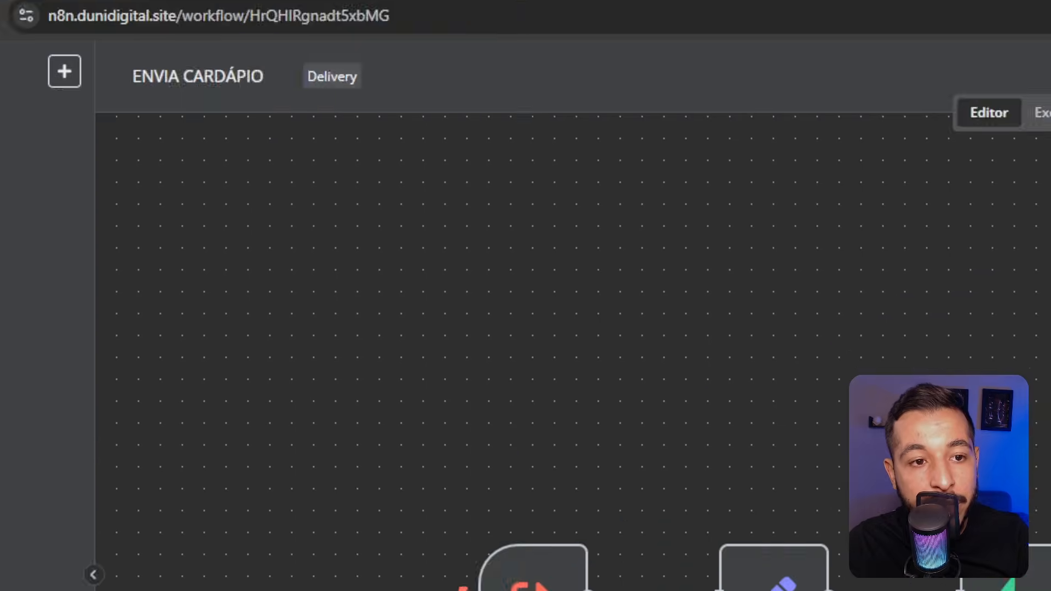
left_click(350, 2)
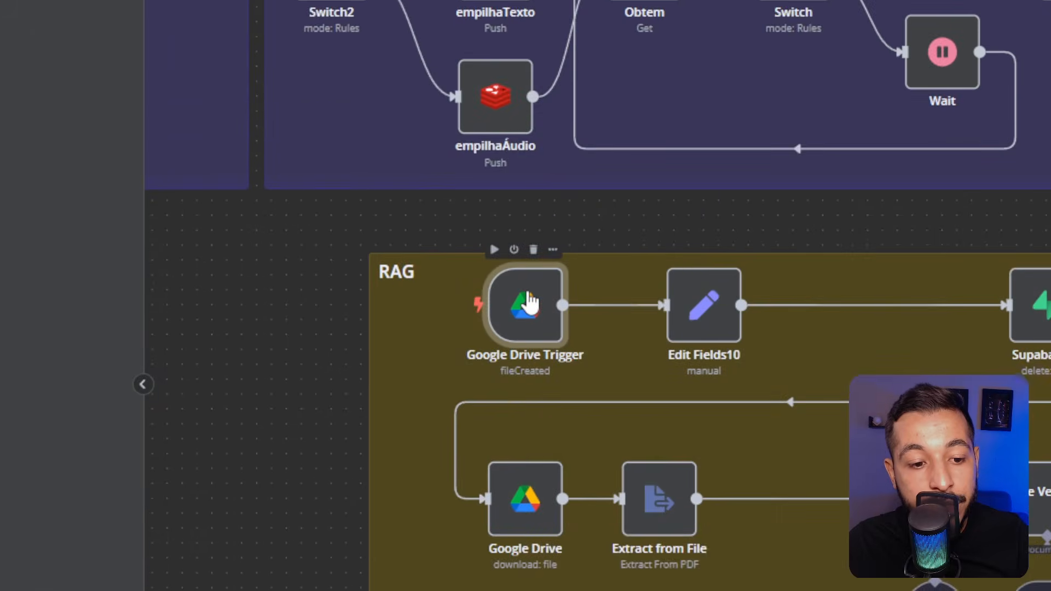
double_click(529, 302)
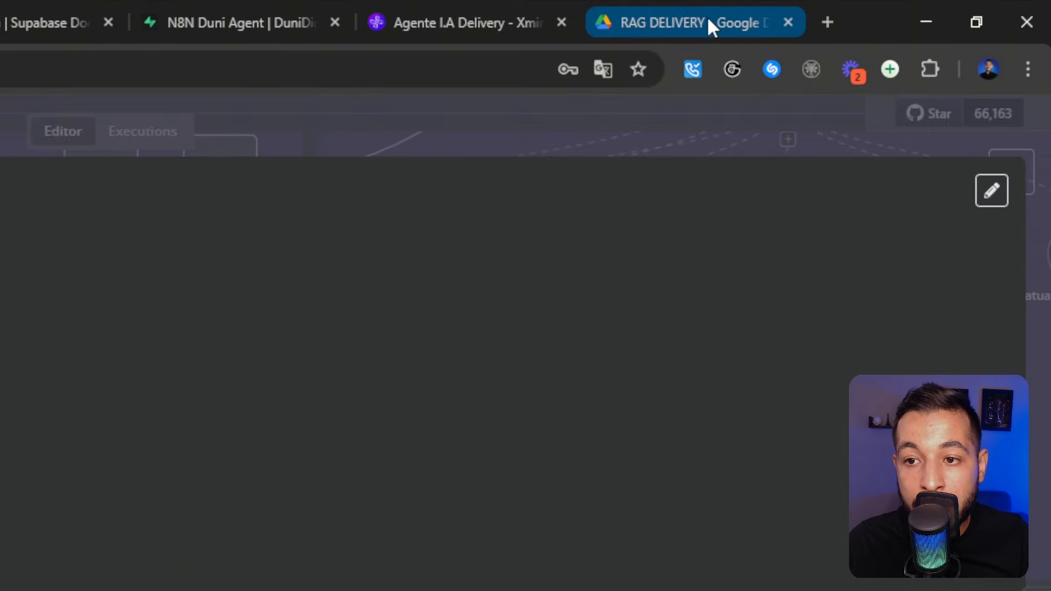
Step: Preview cardapiobucaneiro (2).pdf from the RAG DELIVERY folder in Google Drive and read through the menu items
mouse_move(706, 14)
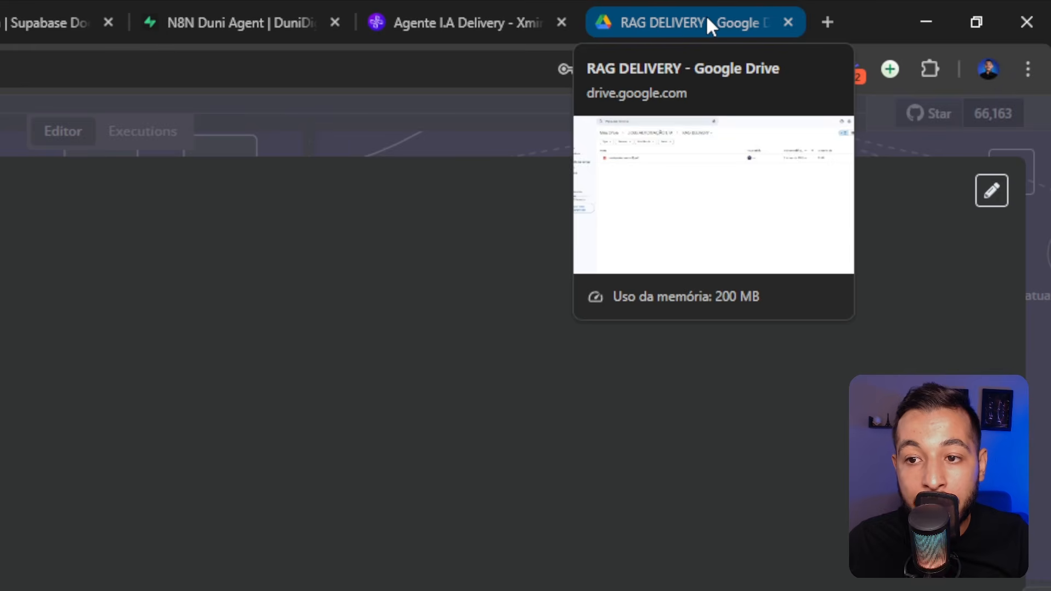
left_click(706, 15)
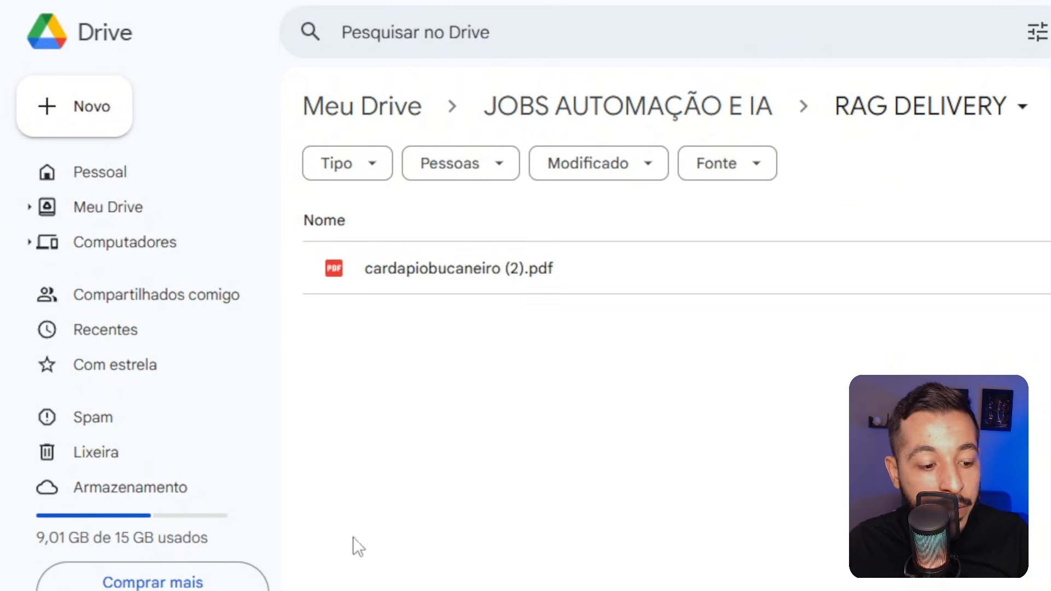
double_click(495, 286)
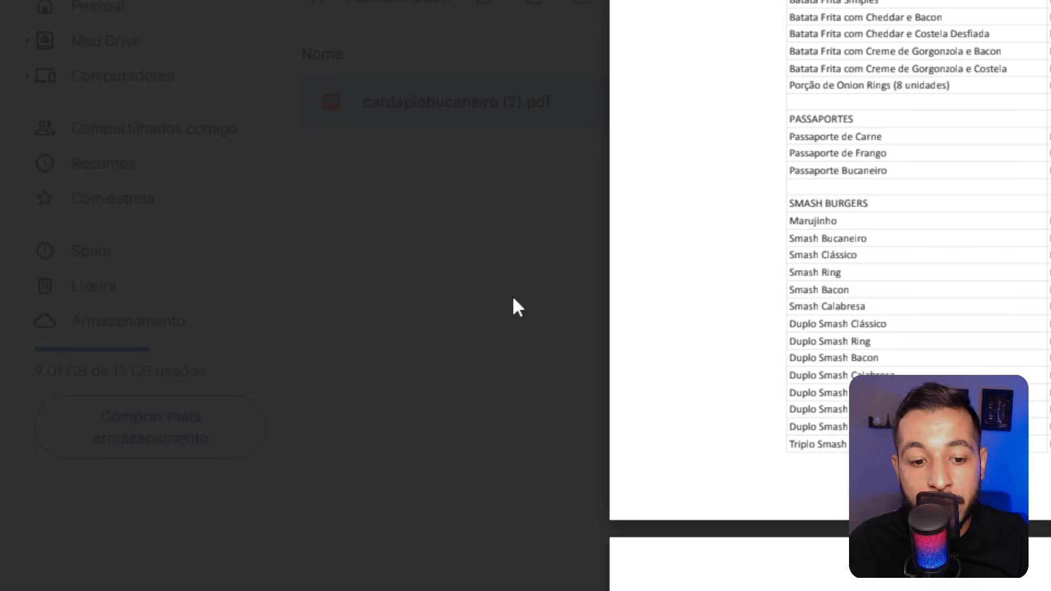
left_click(513, 299)
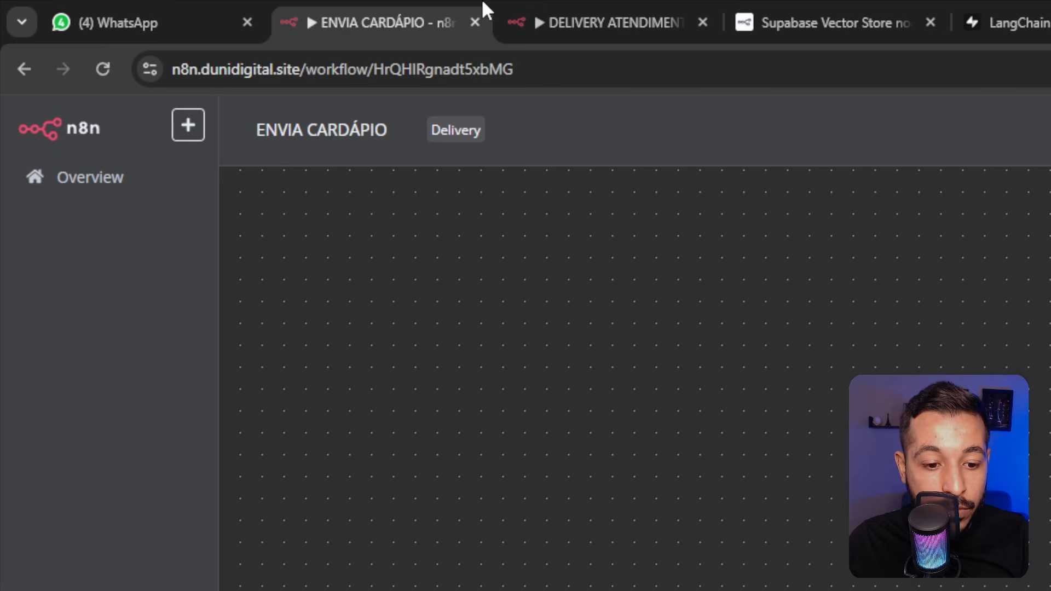
Step: Return to the DELIVERY ATENDIMENTO canvas and test the RAG nodes step by step, from Google Drive Trigger through Extract from File
left_click(575, 22)
left_click(394, 154)
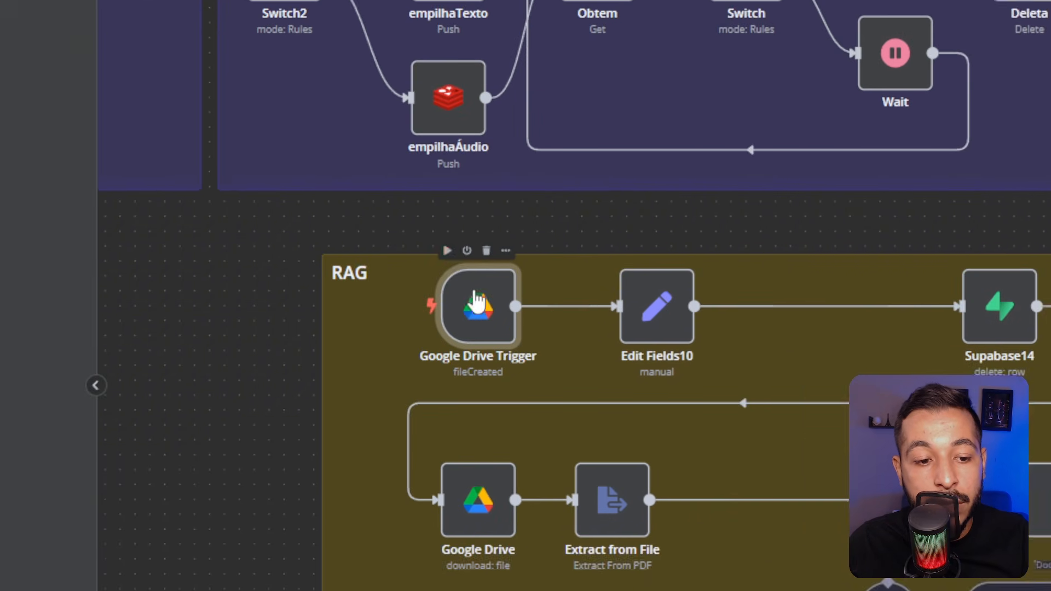
left_click(520, 299)
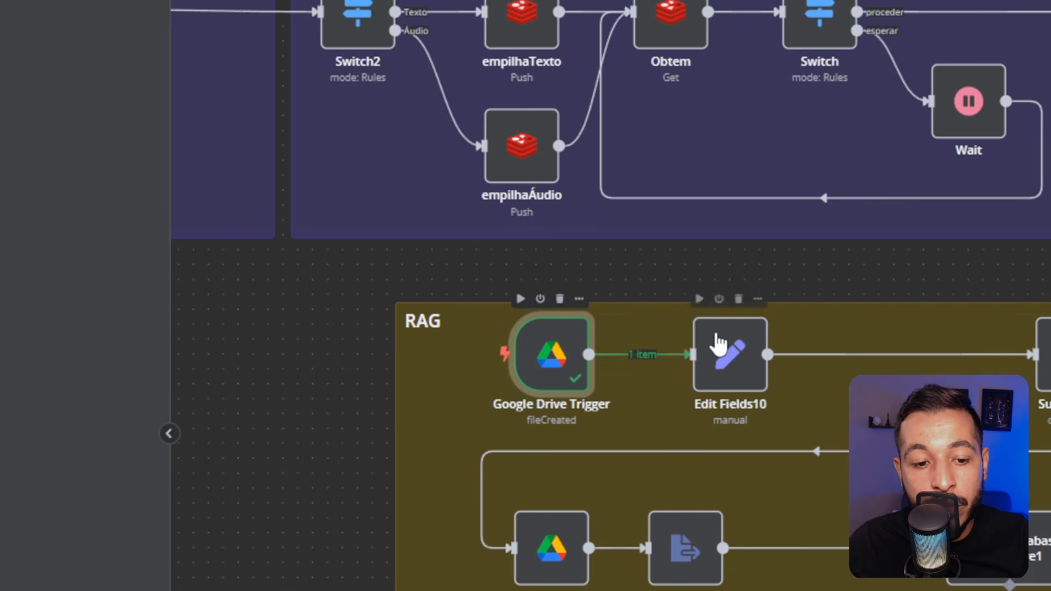
left_click(699, 299)
left_click(524, 298)
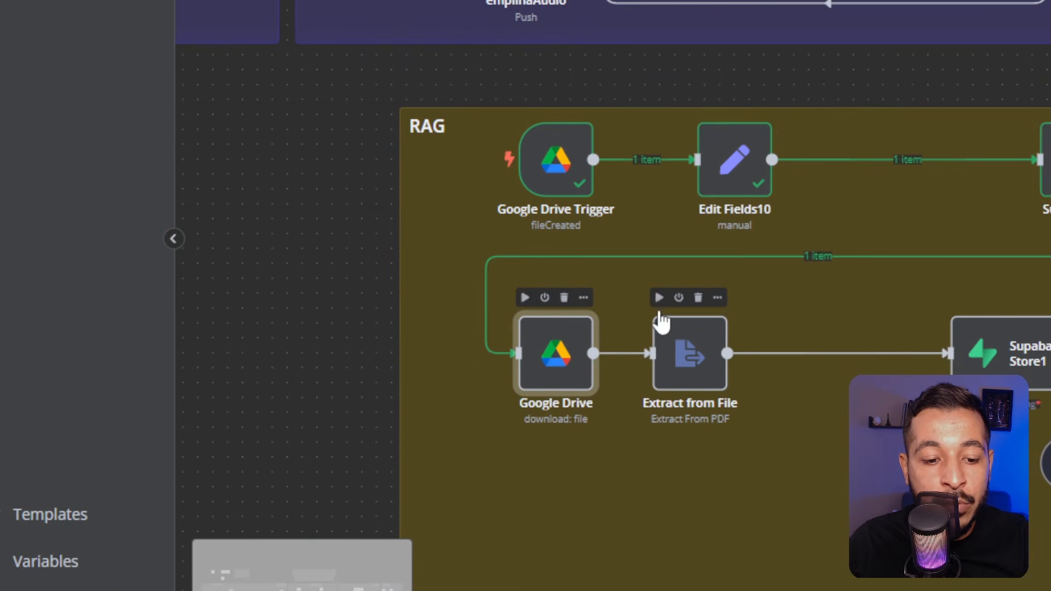
left_click(525, 298)
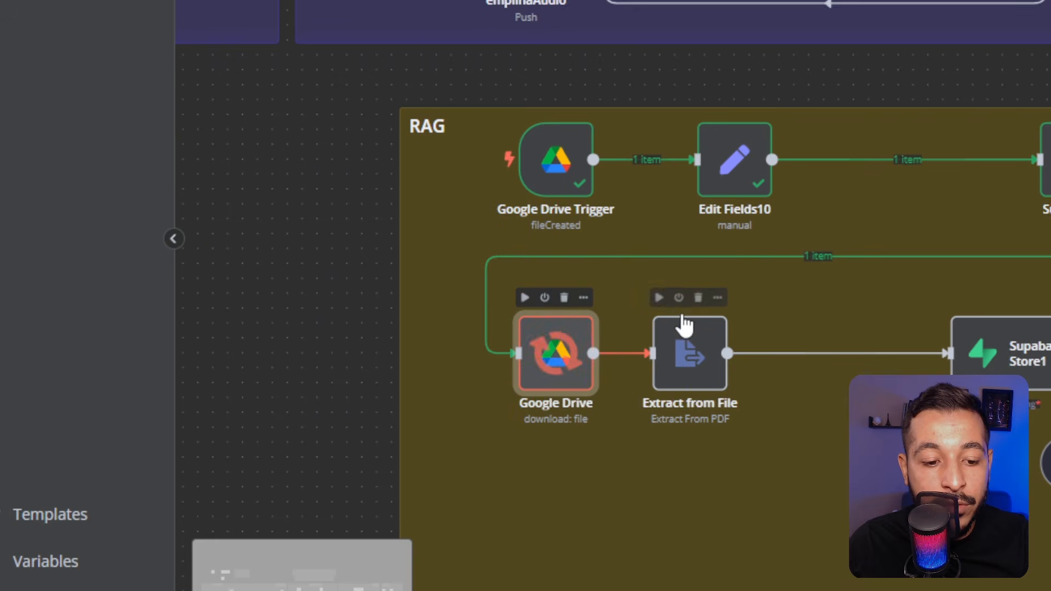
left_click(660, 298)
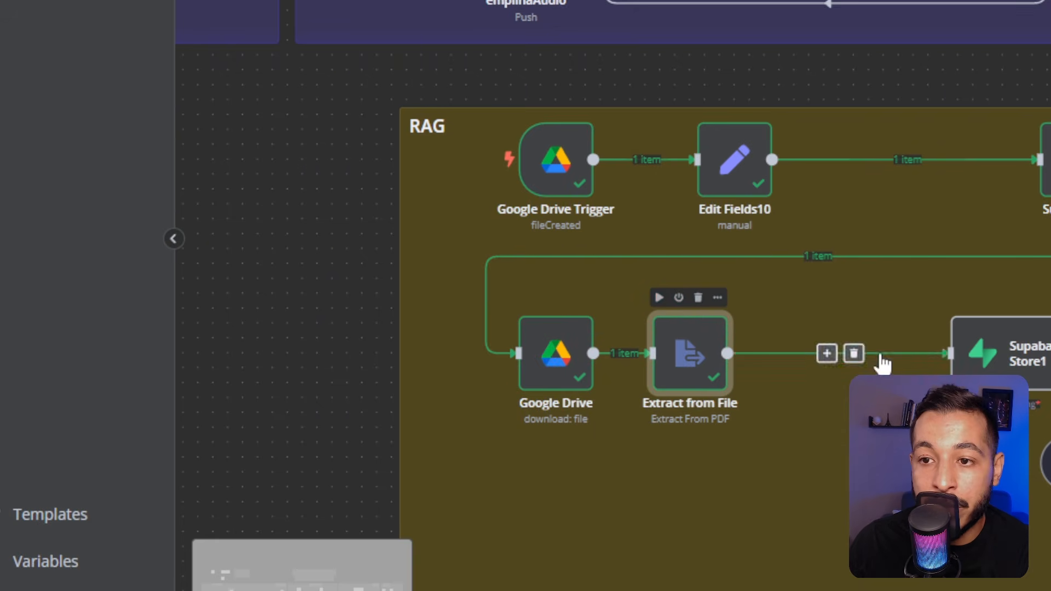
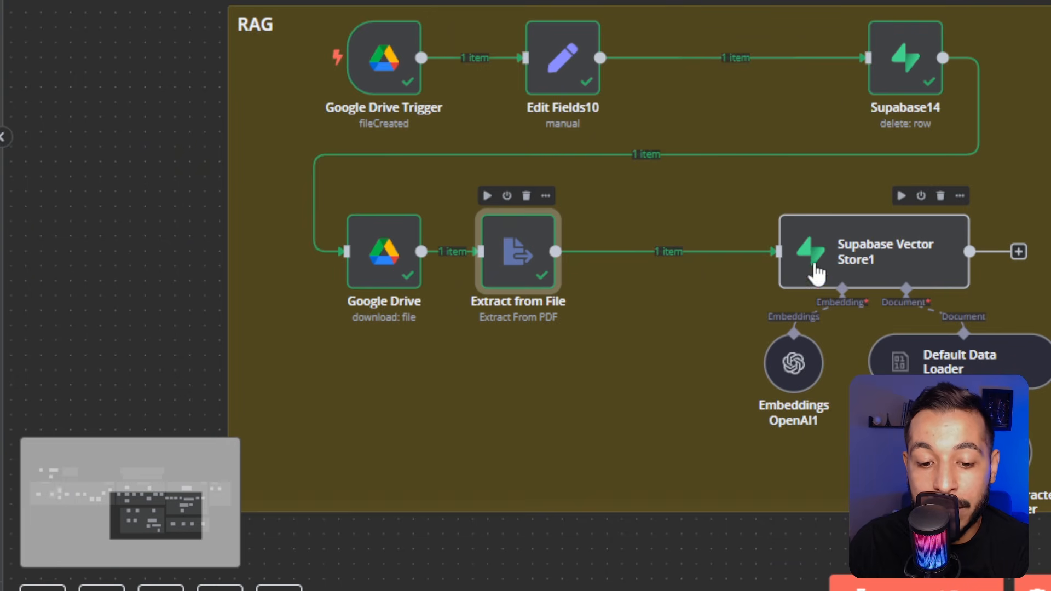
Step: Test the Supabase Vector Store1 node at the end of the RAG flow, and view the surrounding workflow sections
scroll(951, 258, "down", 2)
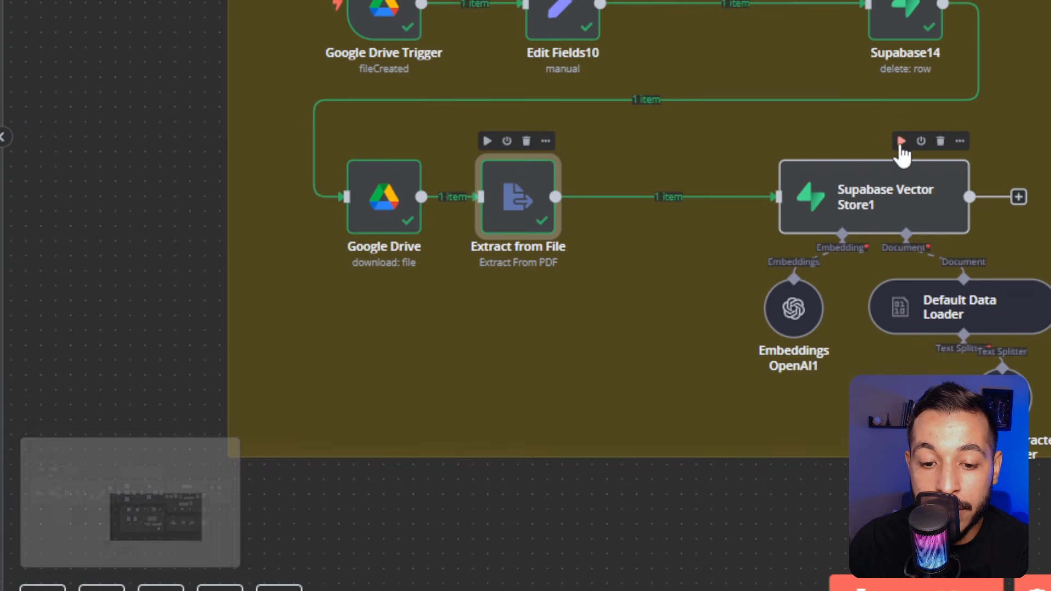
left_click(901, 142)
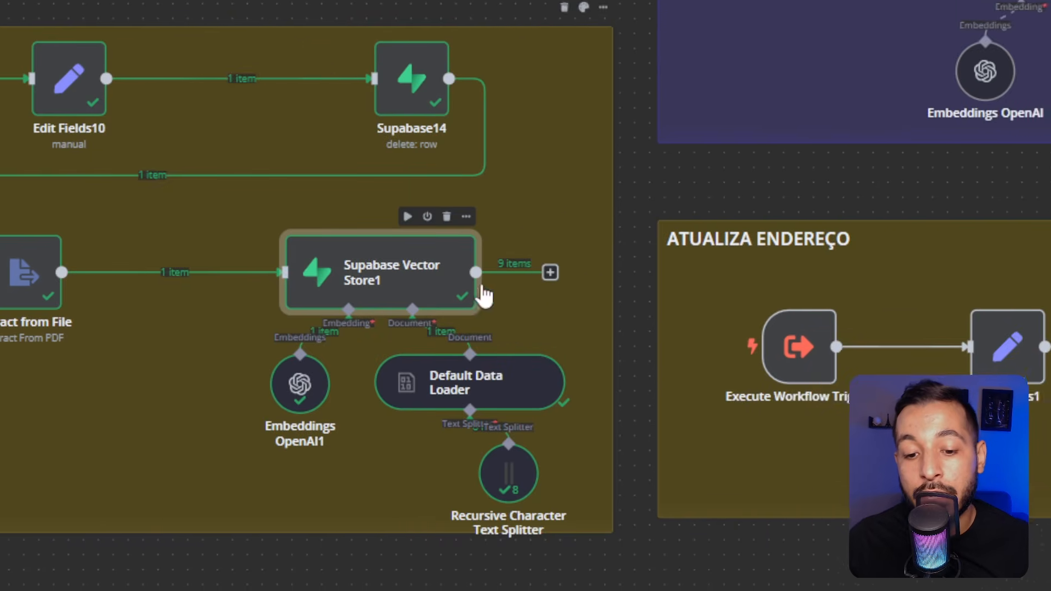
left_click_drag(482, 287, 502, 299)
scroll(152, 358, "down", 2)
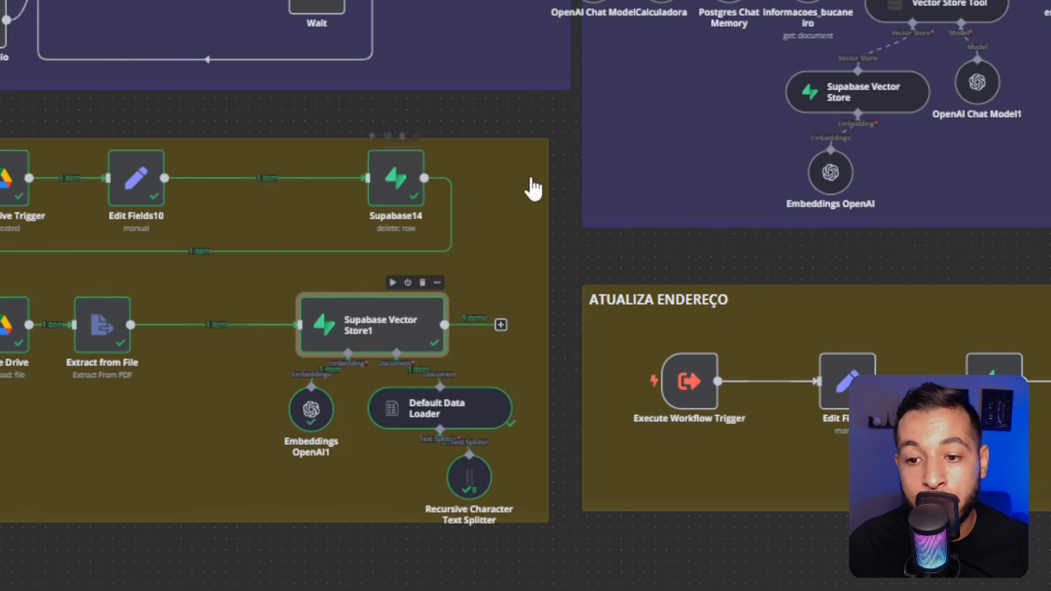
left_click_drag(957, 145, 716, 240)
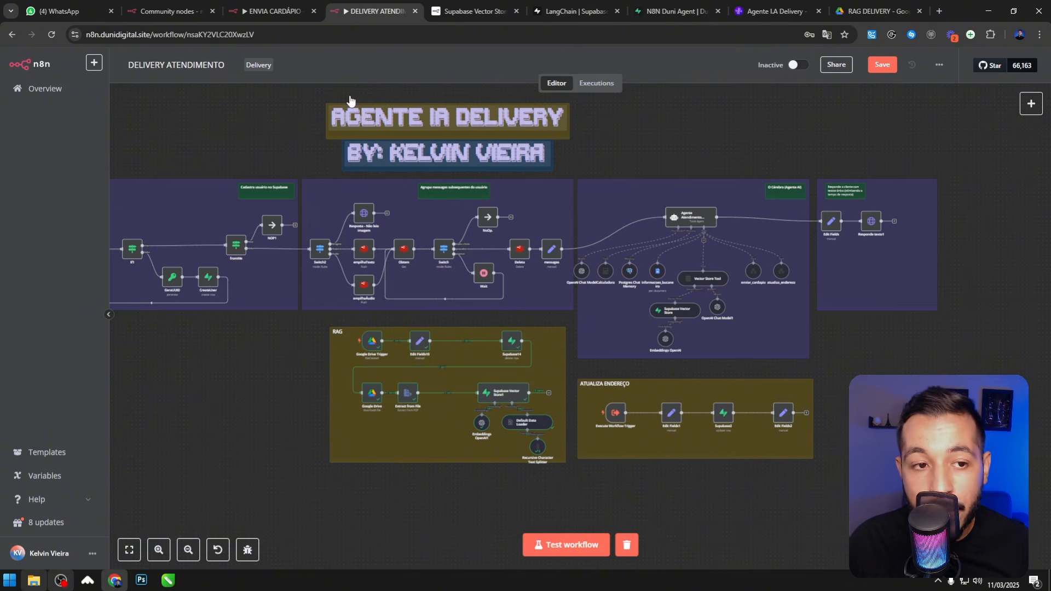
Step: Switch to the ENVIA CARDÁPIO workflow and inspect the parameters of its Formalizar, GetCardapio and Evolution API nodes
left_click(272, 5)
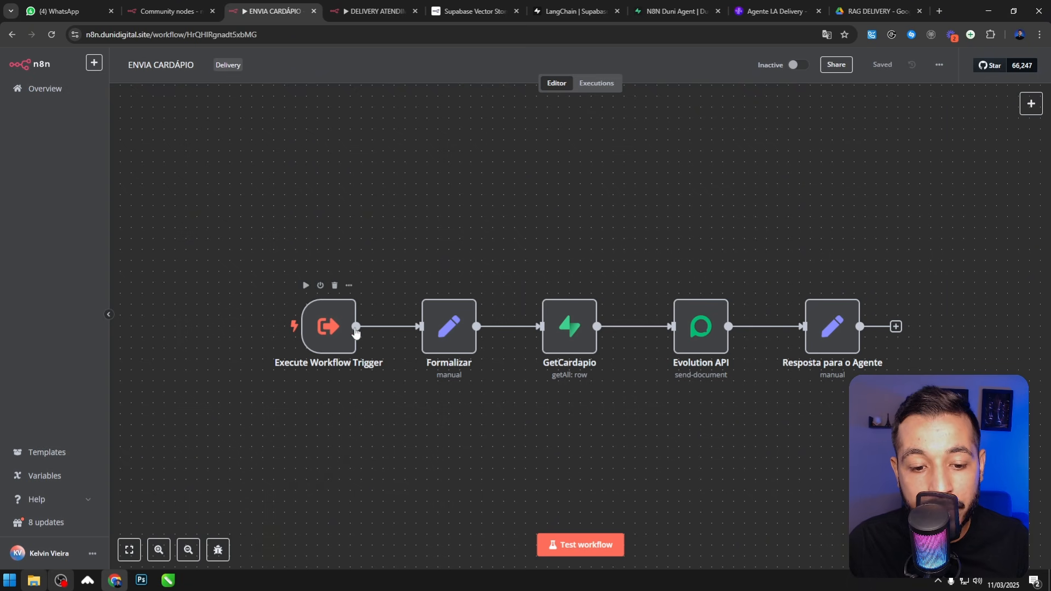
double_click(454, 341)
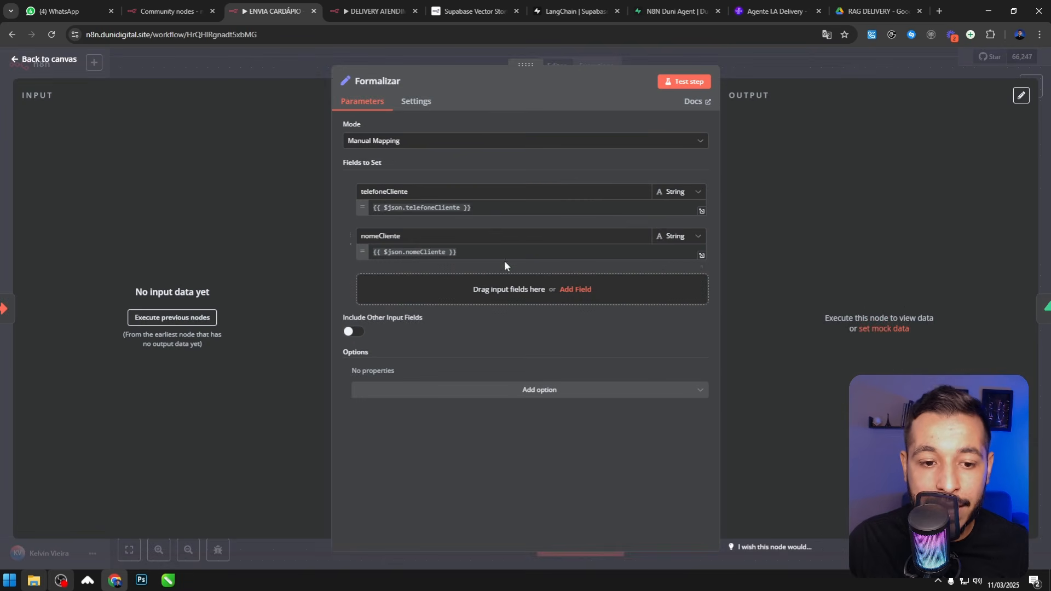
left_click(275, 59)
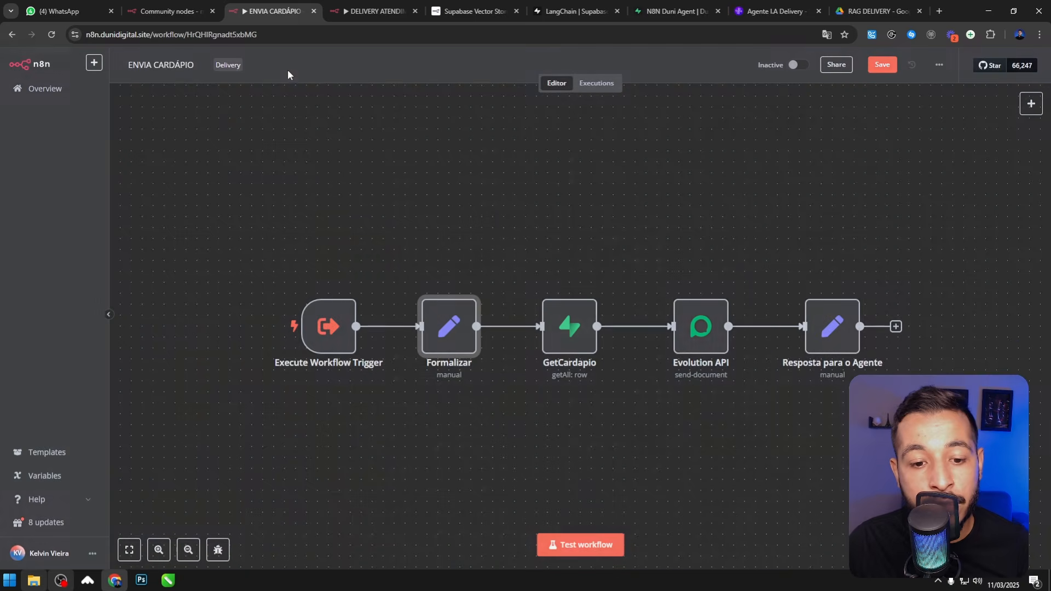
left_click(568, 339)
double_click(567, 338)
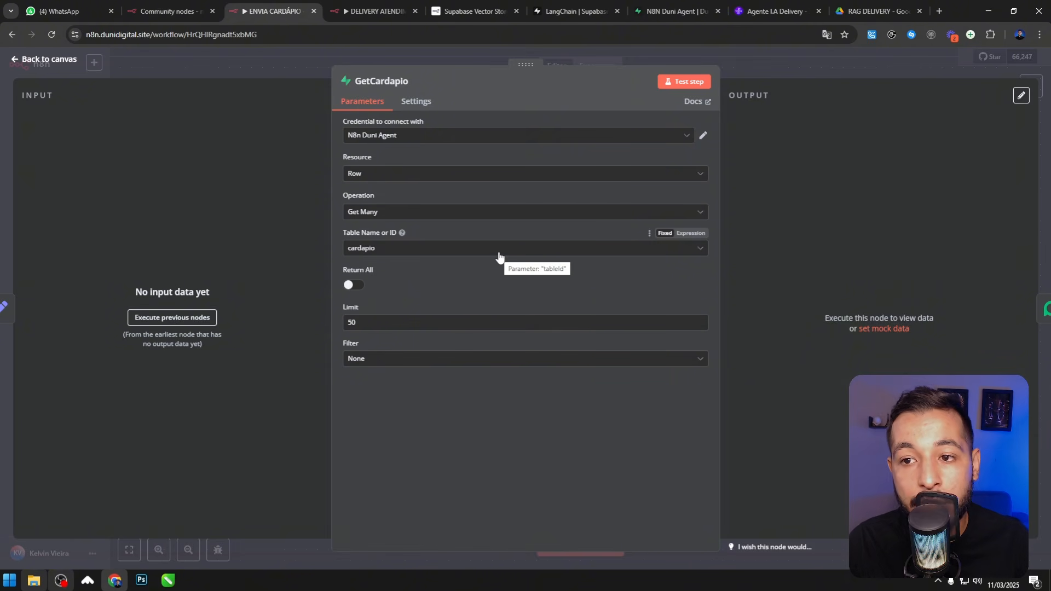
left_click(301, 70)
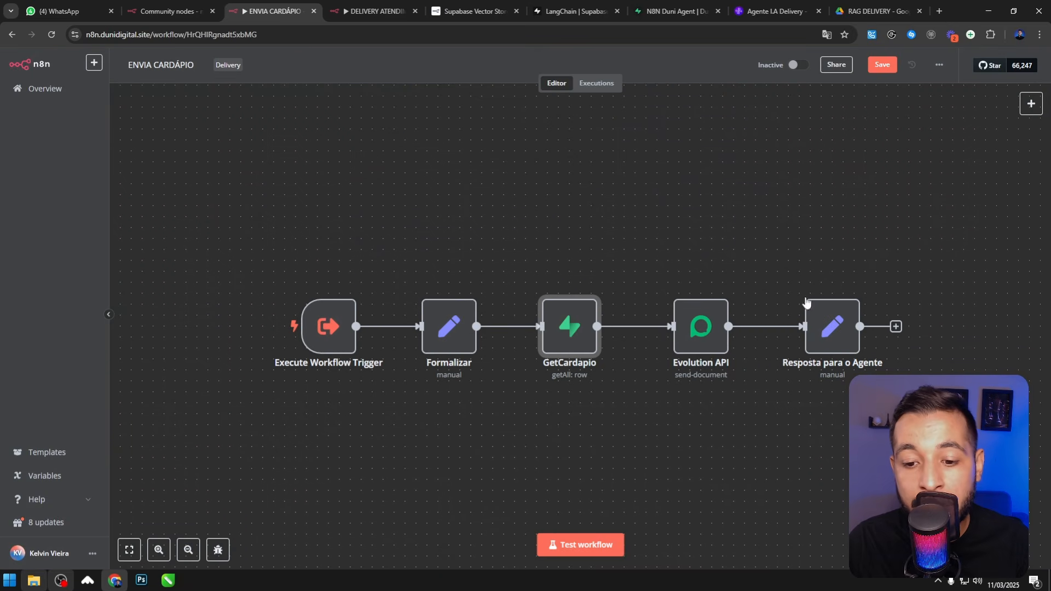
double_click(693, 343)
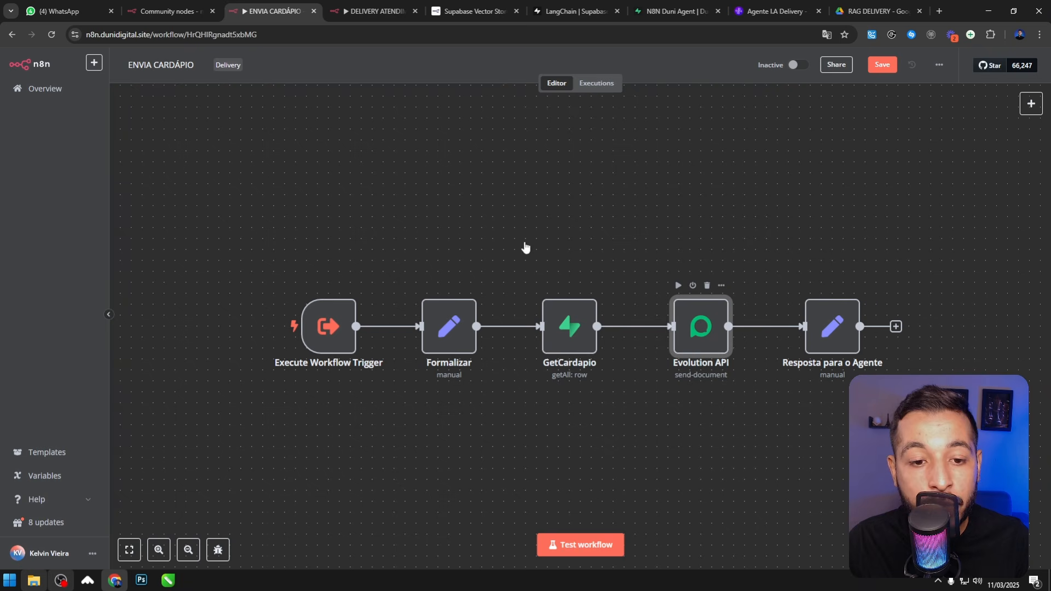
left_click(305, 81)
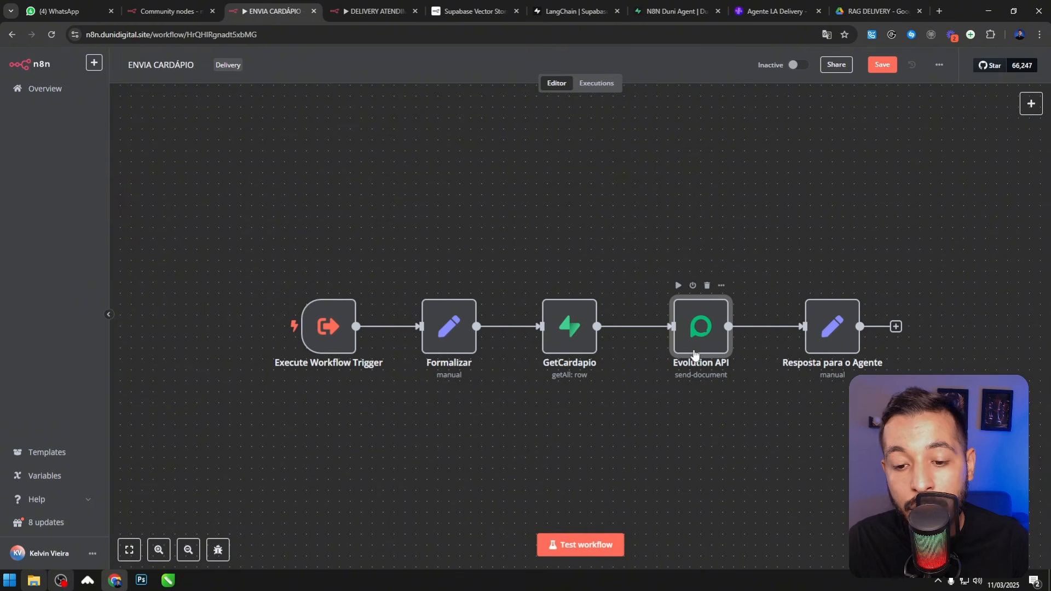
Step: Check the n8n-nodes-evolution-api package in the Community nodes settings, and return to the ENVIA CARDÁPIO workflow
left_click(171, 10)
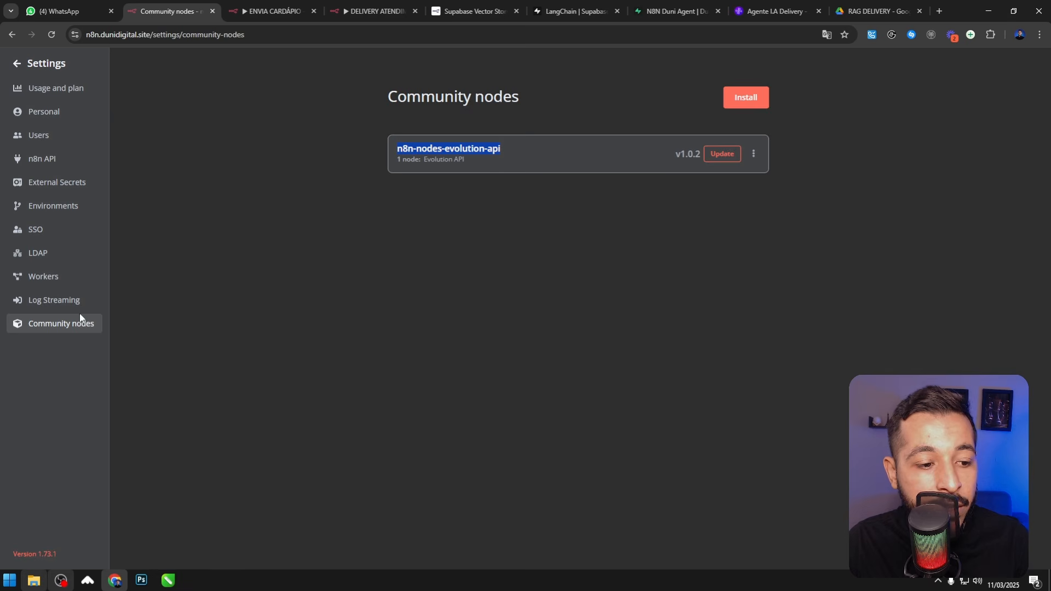
left_click(264, 7)
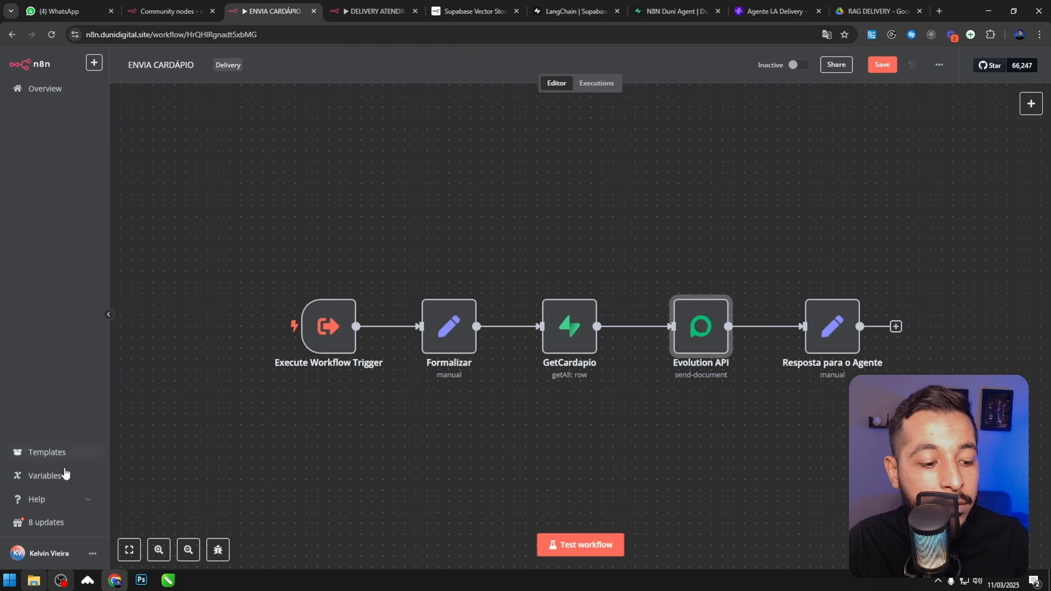
left_click(92, 555)
left_click(206, 6)
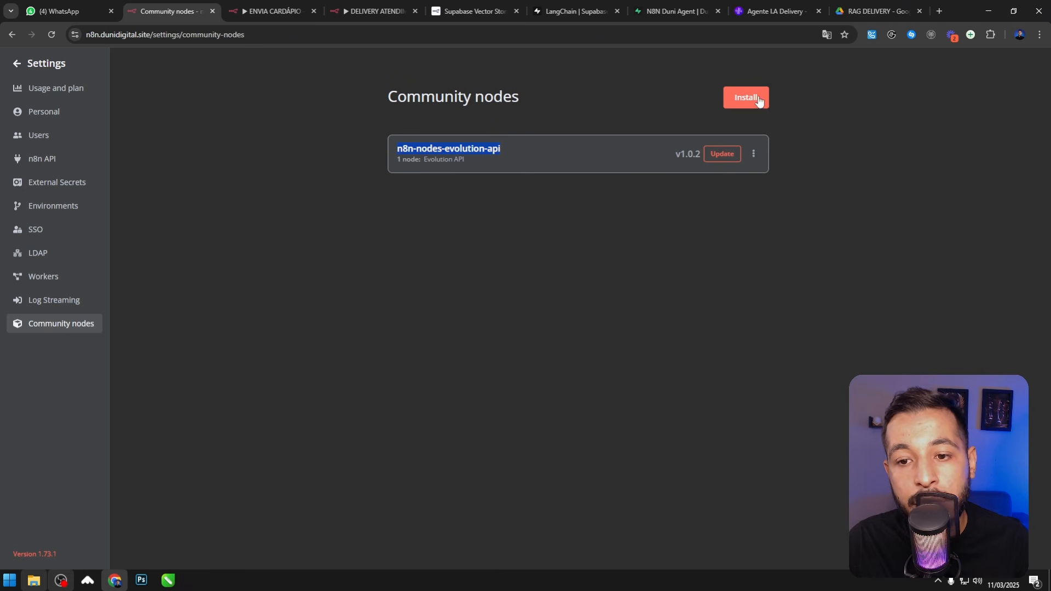
left_click(264, 10)
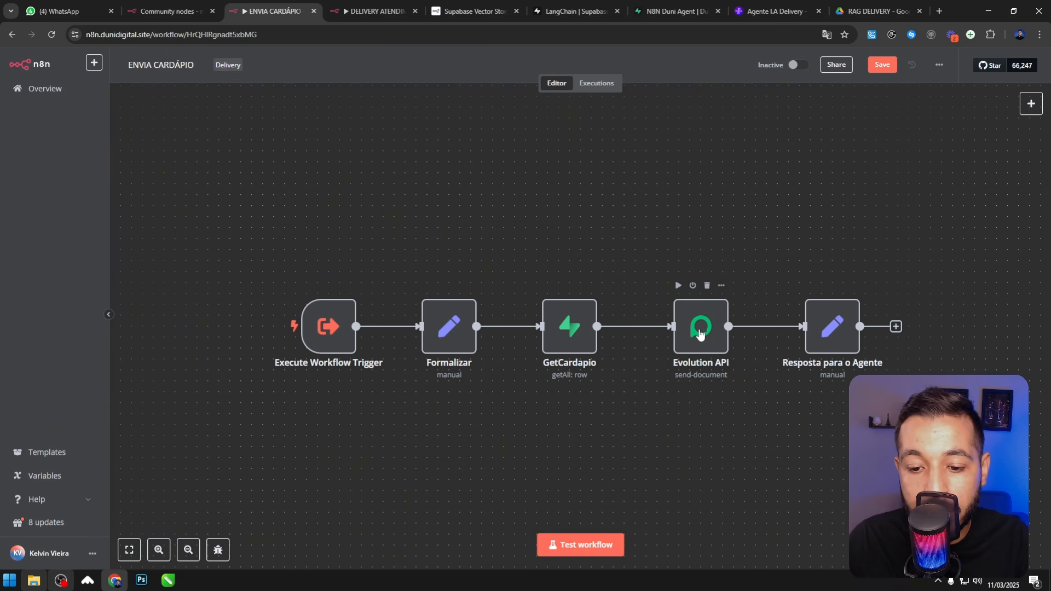
Step: Review the Evolution API document-sending parameters, the GetCardapio node, and the response text in the Resposta para o Agente node
double_click(700, 334)
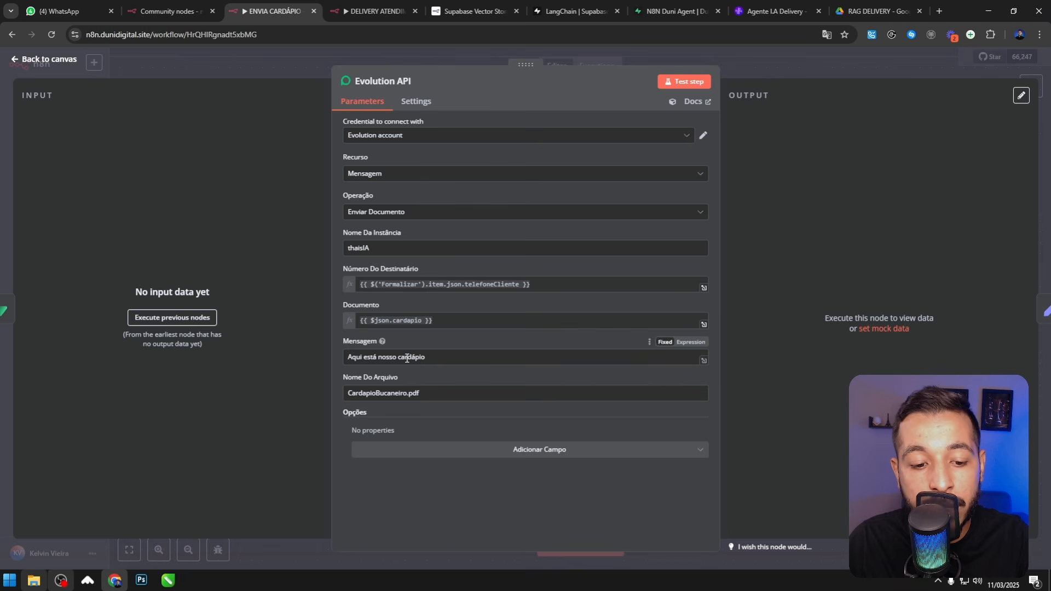
key("Escape")
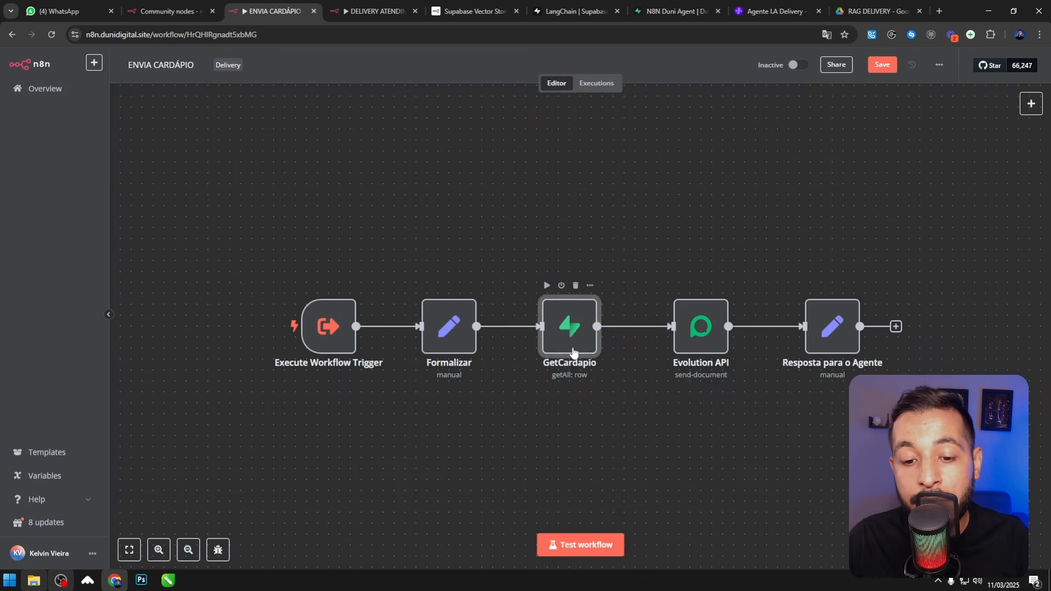
double_click(568, 329)
key("Escape")
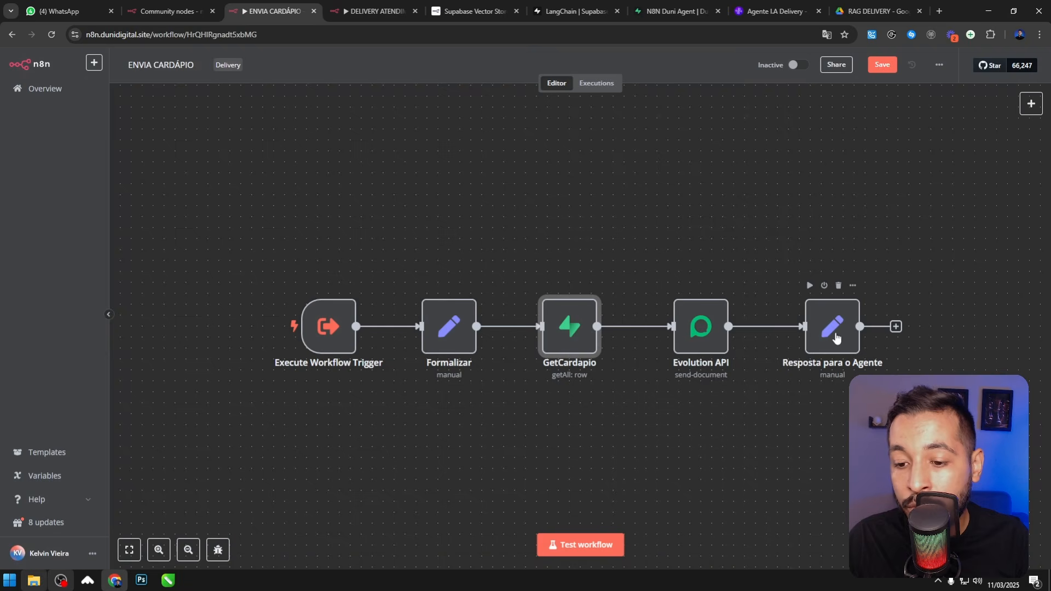
double_click(829, 308)
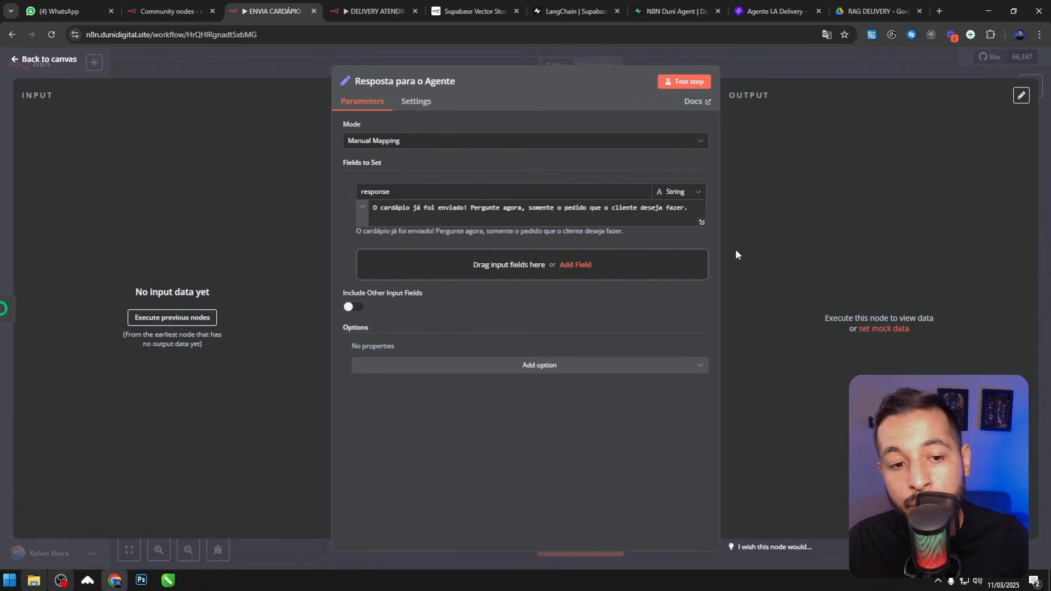
left_click(691, 209)
left_click_drag(691, 209, 350, 208)
key("Escape")
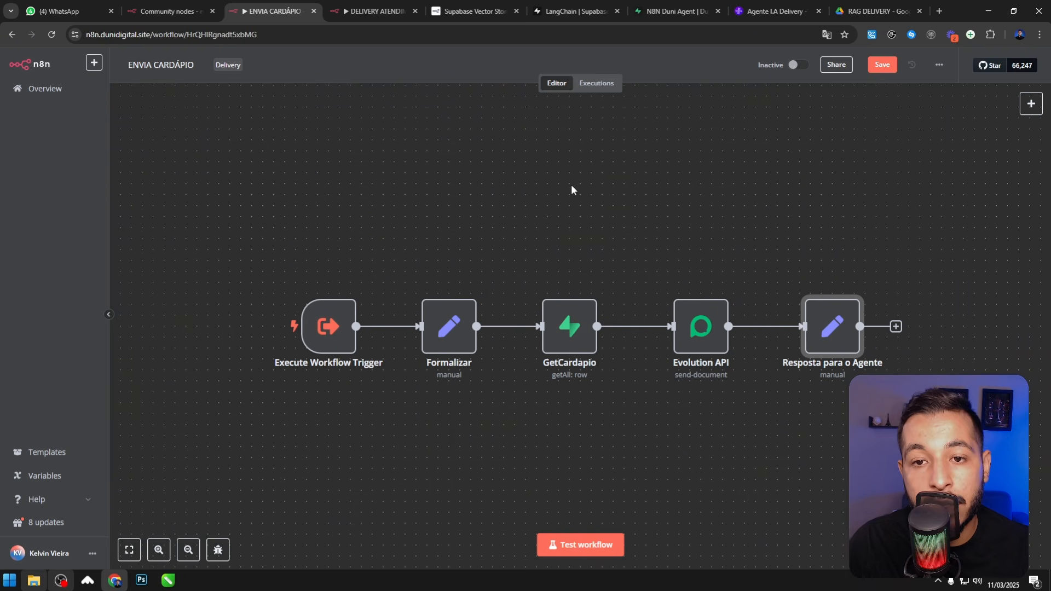
Step: Create a storage bucket named cardapiobucaneiro in the N8N Duni Agent project in Supabase
left_click(673, 11)
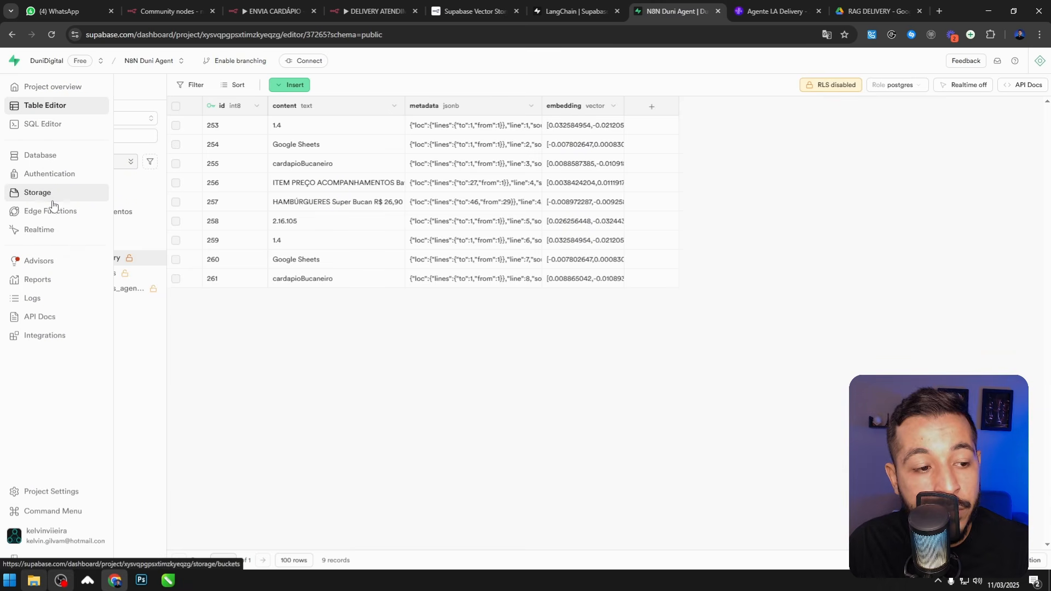
left_click(59, 197)
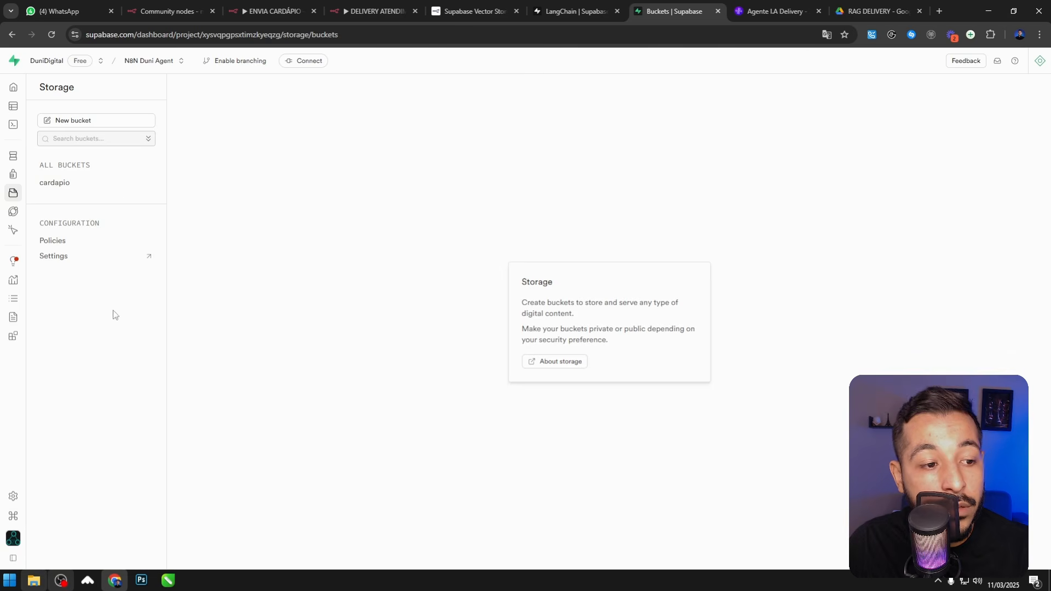
left_click(96, 121)
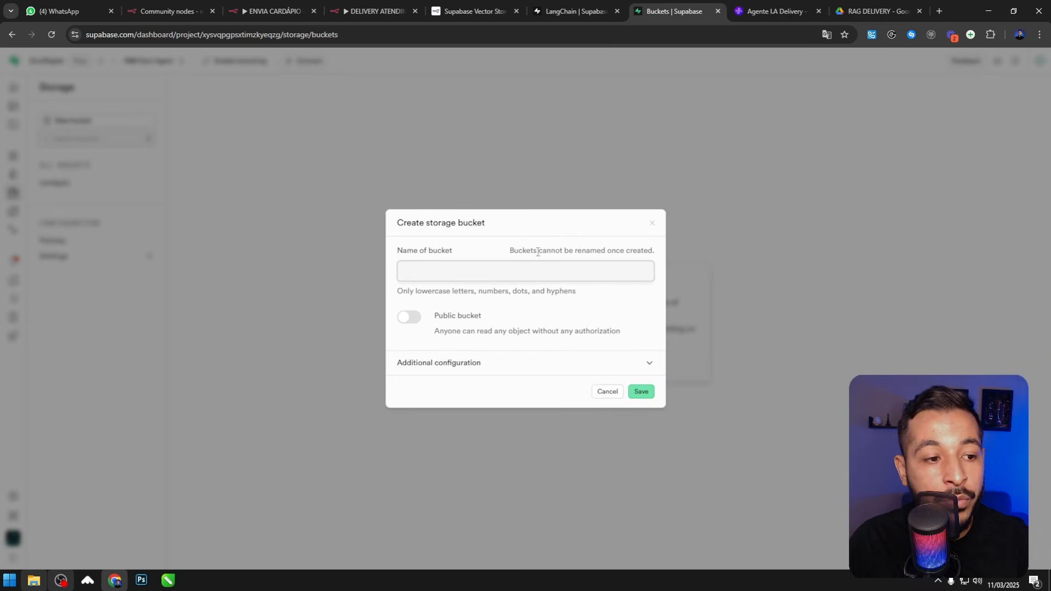
type("card")
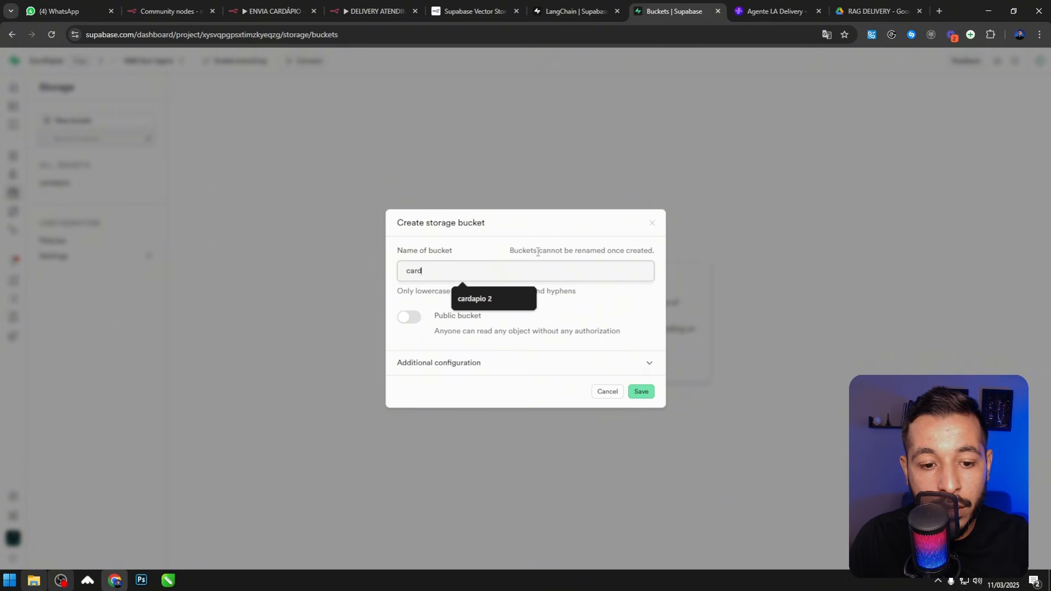
type("apiobucaneiro")
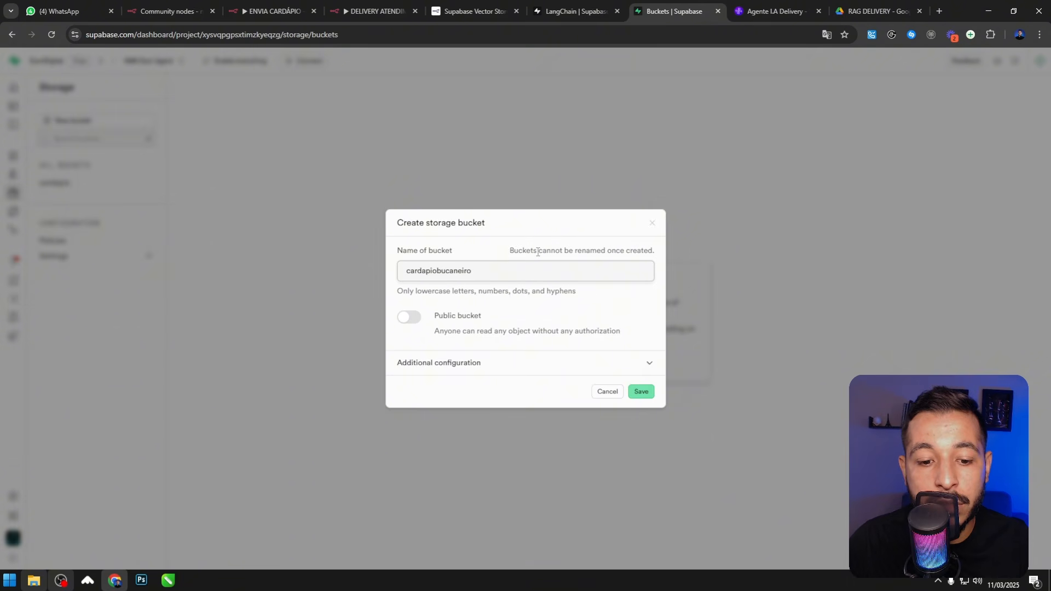
left_click(639, 392)
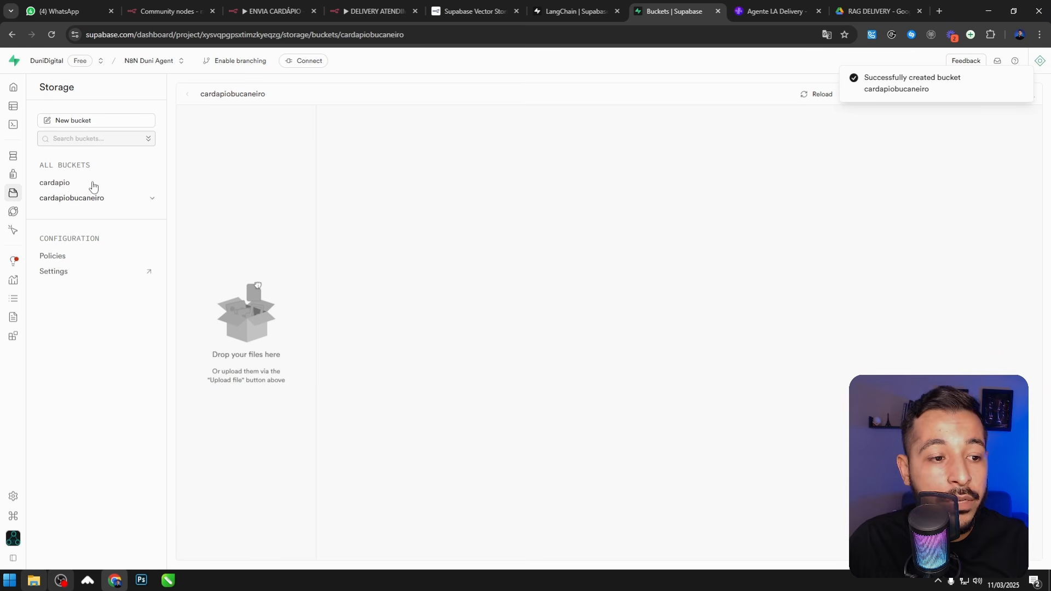
Step: View the contents of the cardapio bucket, and open the file upload dialog for the cardapiobucaneiro bucket without uploading anything
left_click(71, 185)
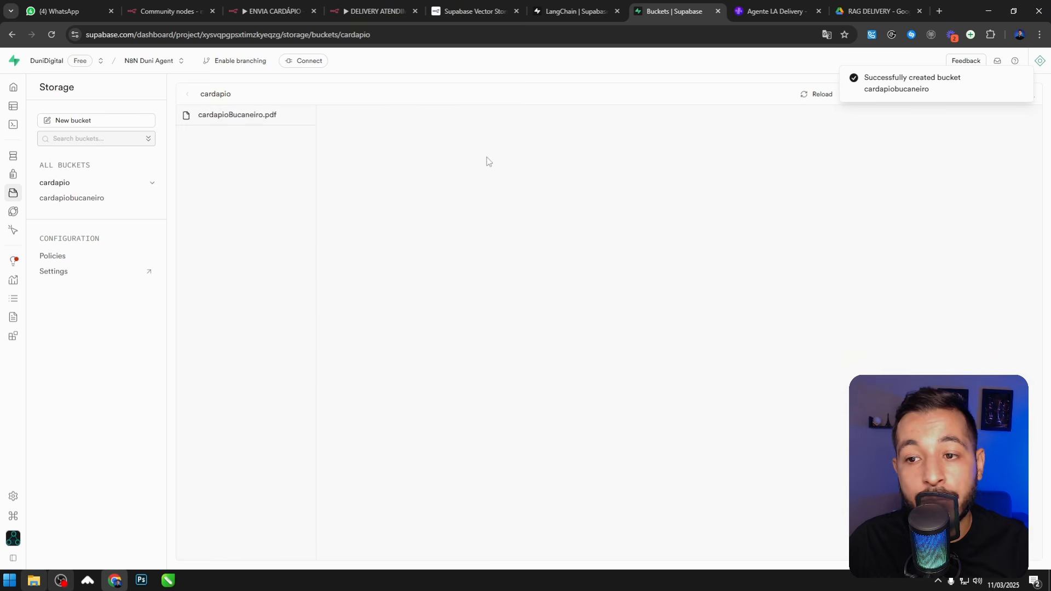
left_click(1020, 78)
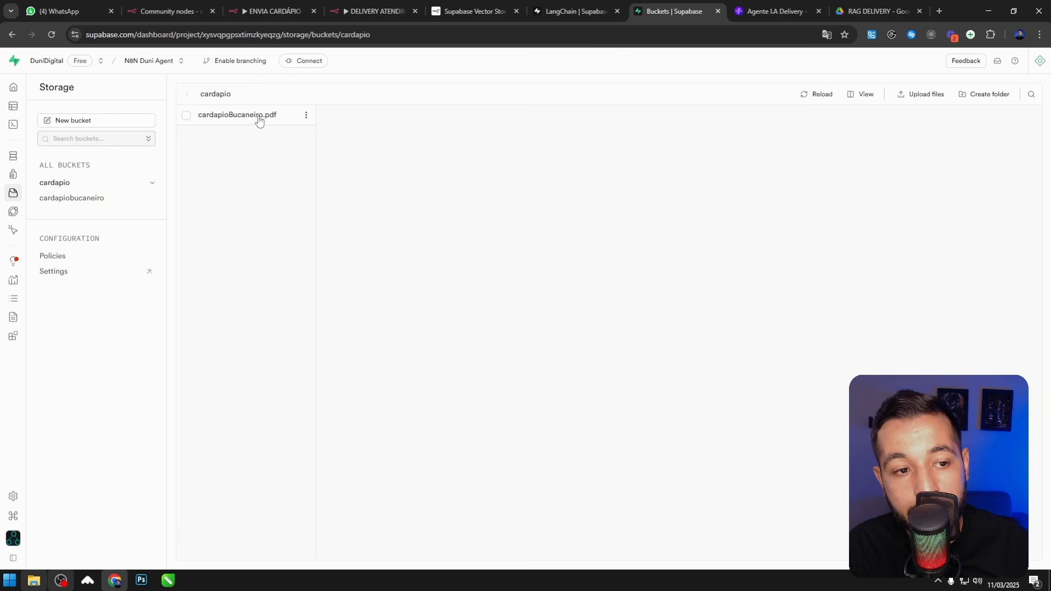
left_click(77, 198)
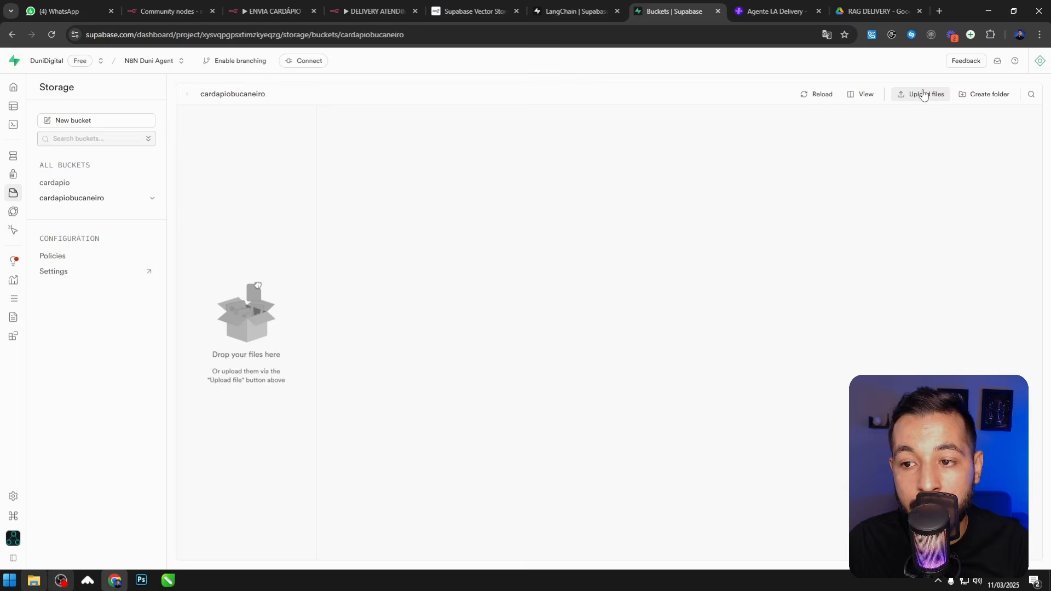
left_click(934, 97)
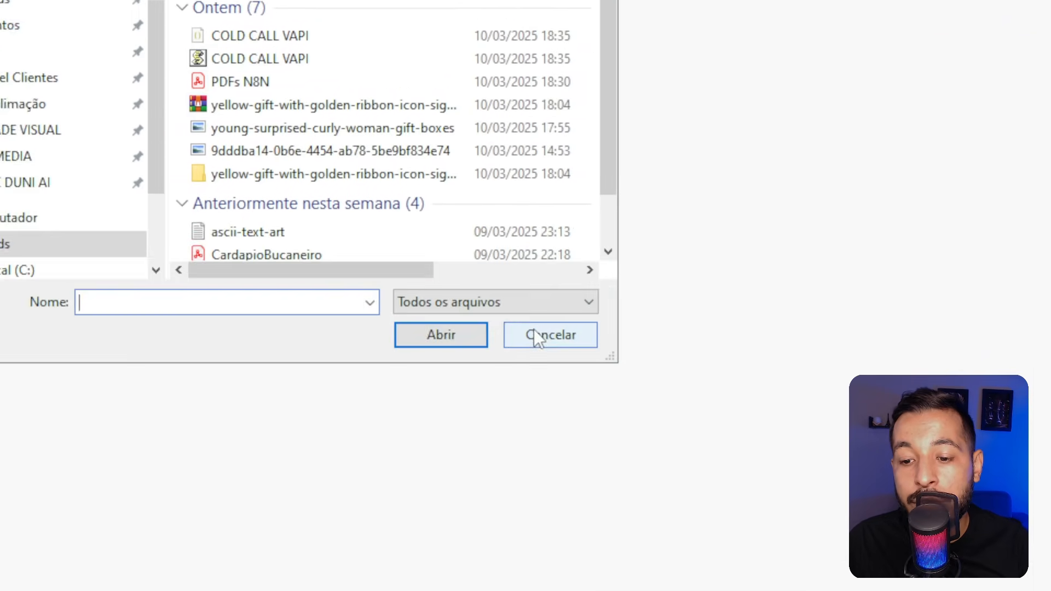
left_click(535, 332)
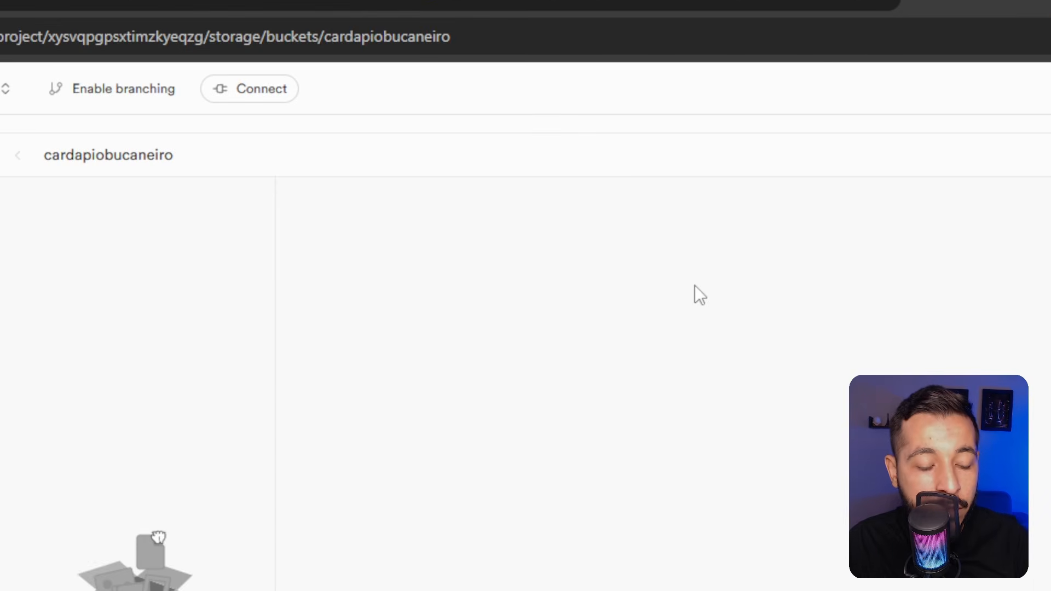
Step: Start a signed URL for cardapioBucaneiro.pdf in the cardapio bucket with a custom expiry of 10 years, and cancel it
left_click(79, 183)
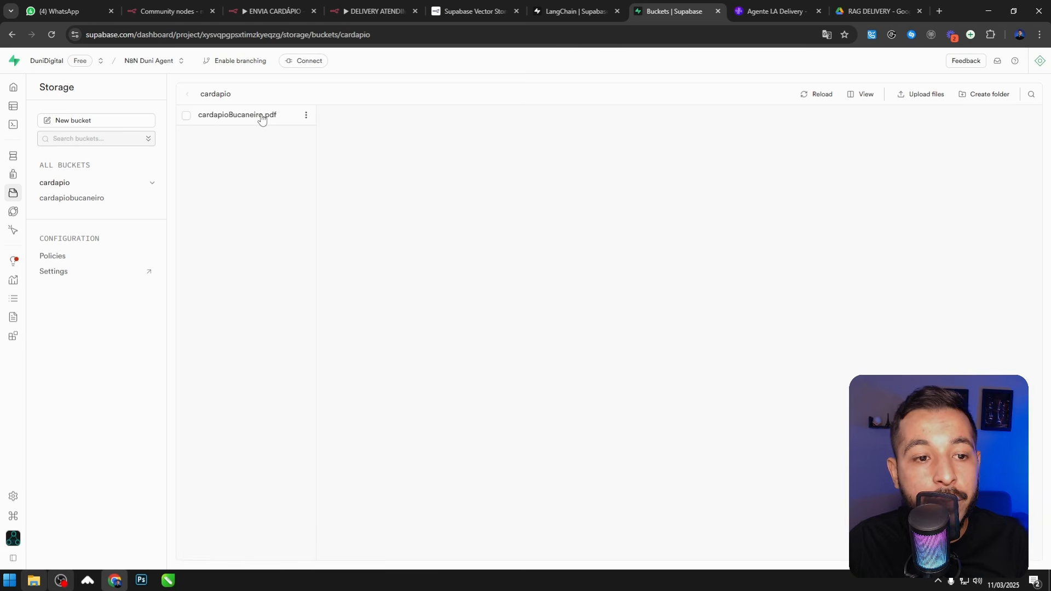
left_click(262, 119)
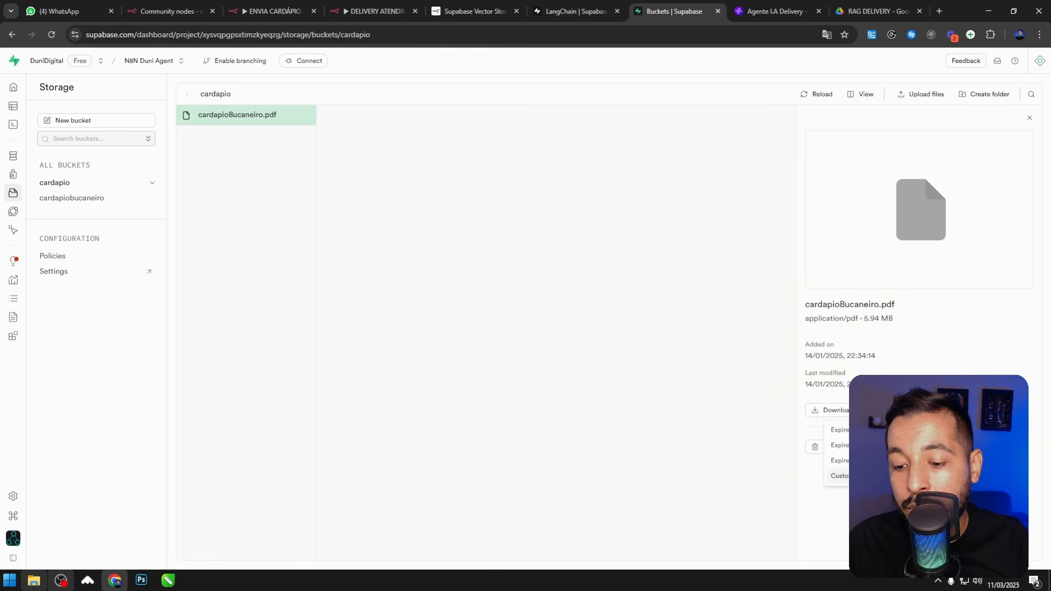
left_click(839, 476)
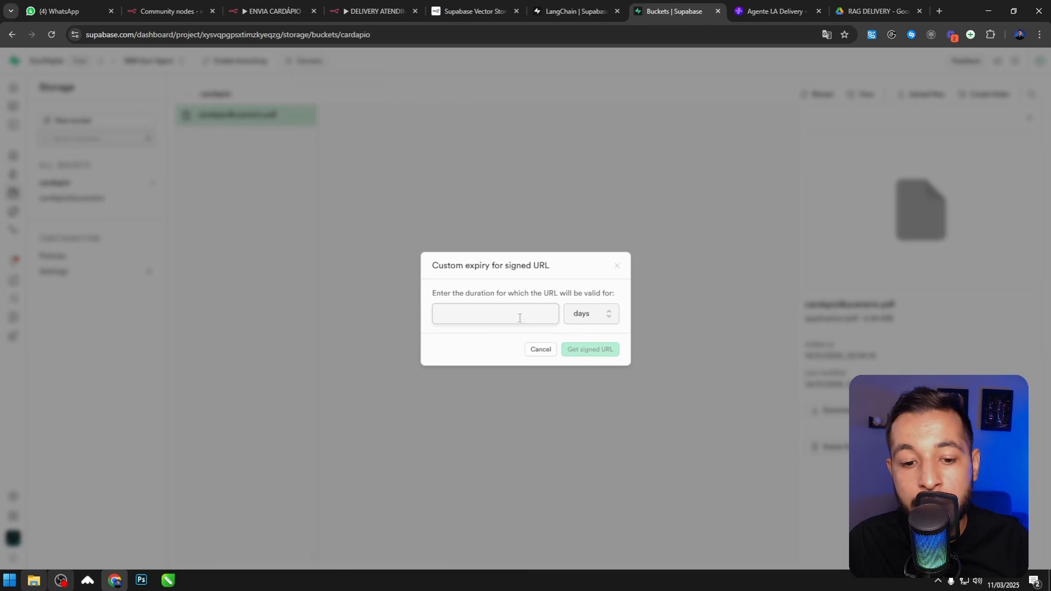
left_click(577, 320)
left_click(589, 403)
left_click(520, 318)
type("10")
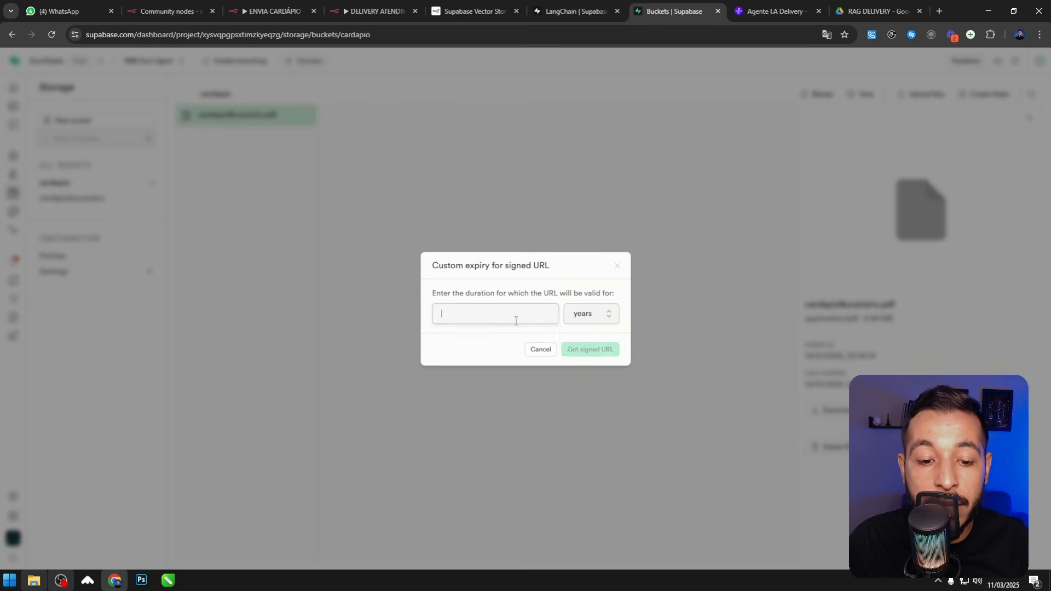
left_click(541, 358)
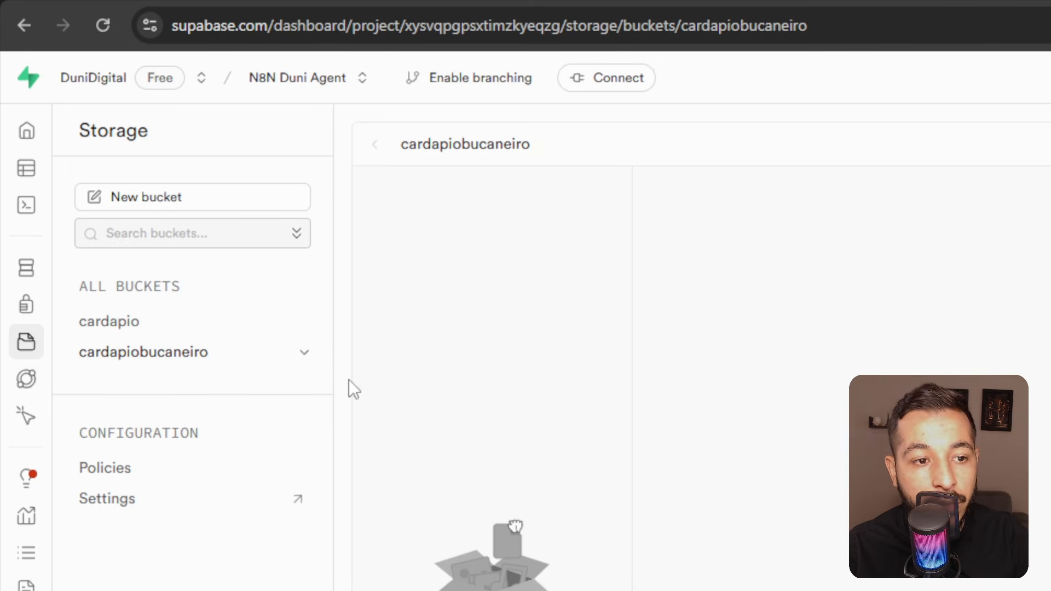
Step: Start a fully customized storage policy for the cardapiobucaneiro bucket that allows the SELECT, INSERT, UPDATE and DELETE operations
left_click(119, 475)
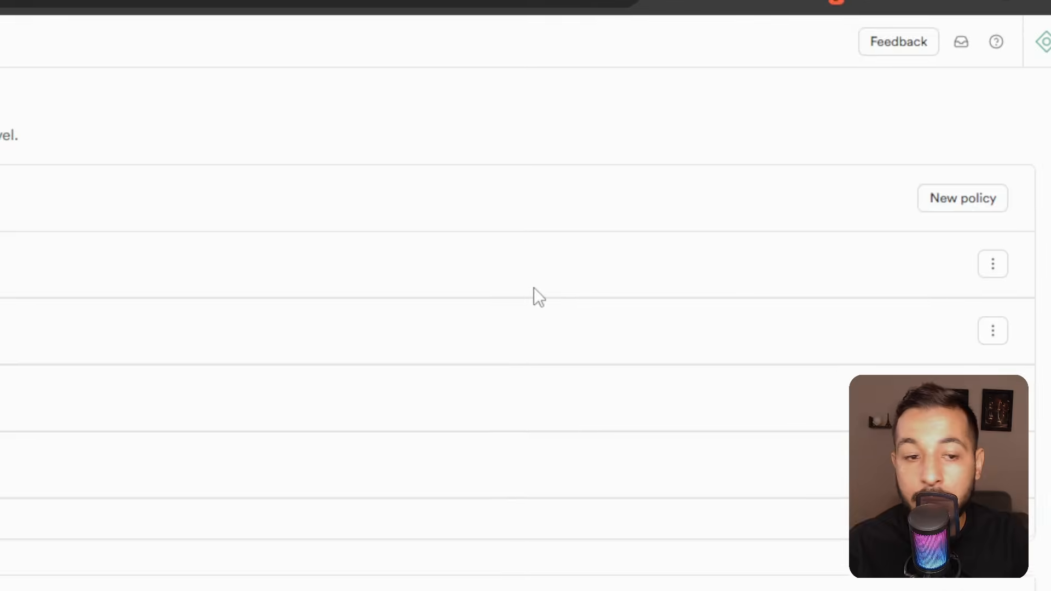
left_click(960, 296)
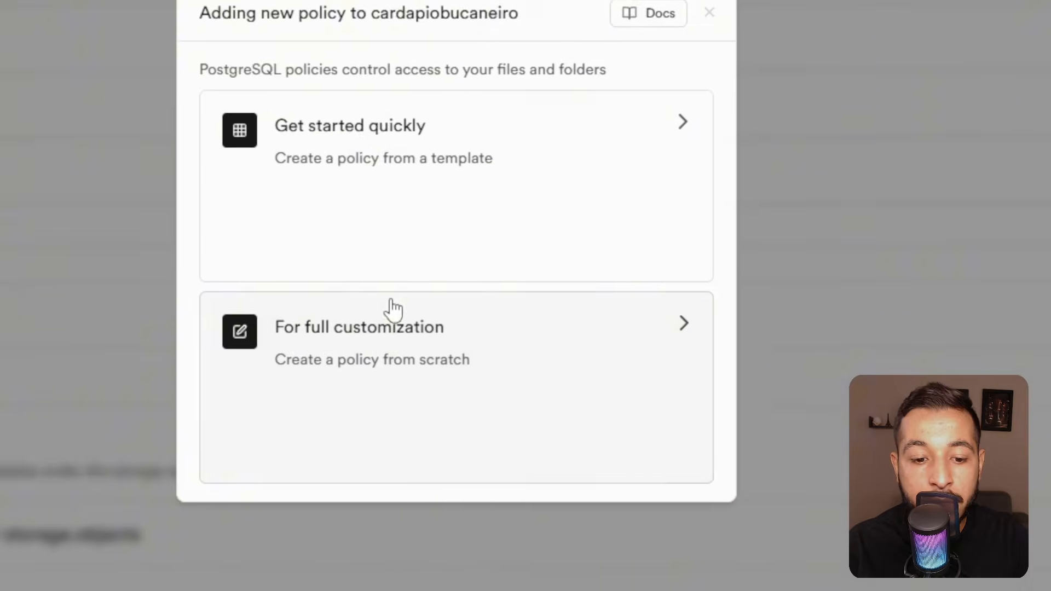
left_click(392, 310)
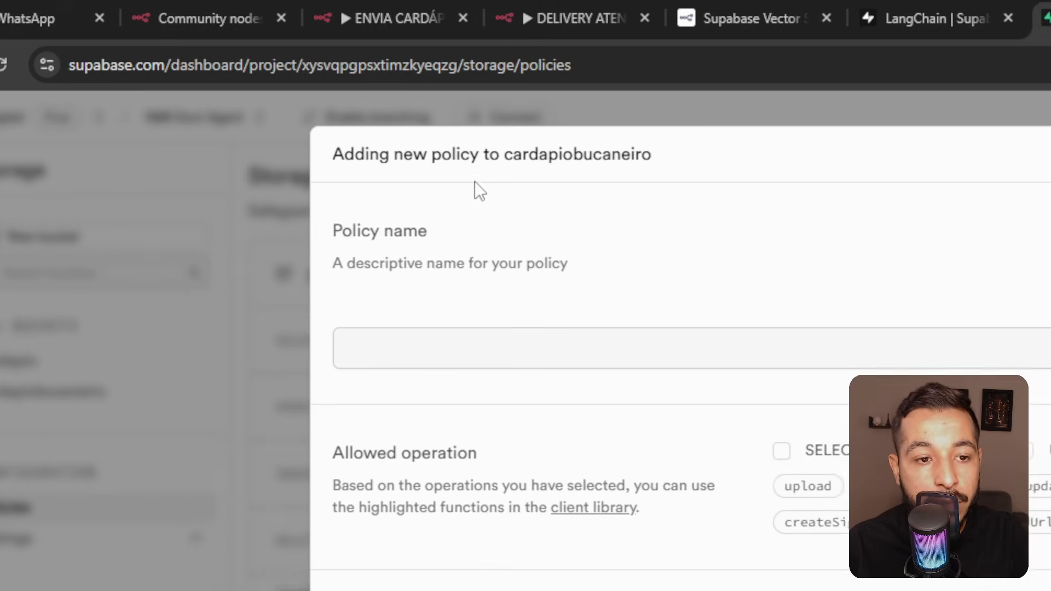
left_click(795, 456)
left_click(918, 456)
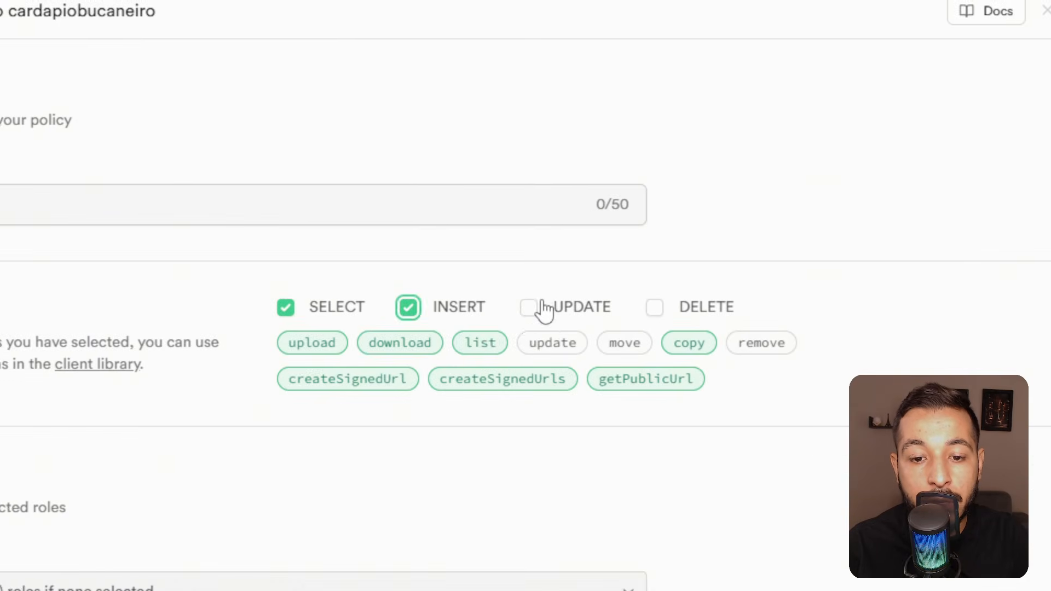
left_click(1037, 456)
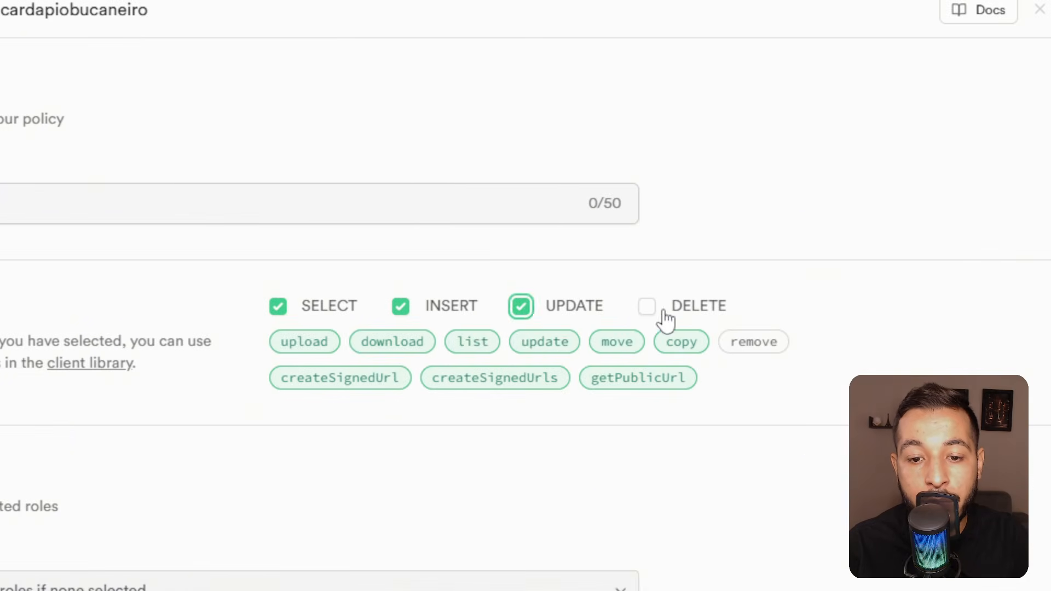
left_click(663, 316)
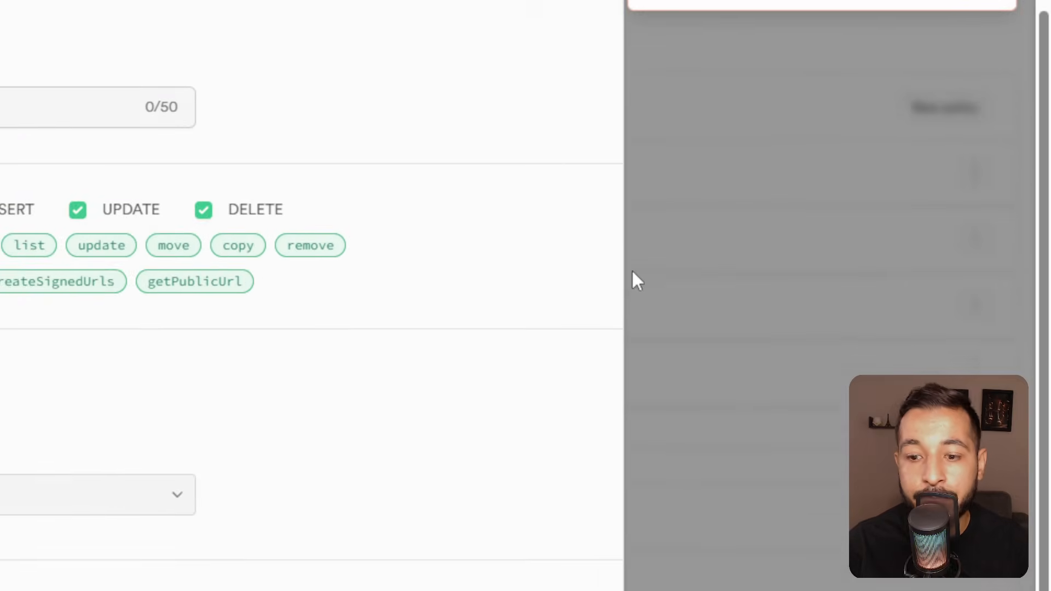
Step: Name the policy geral, review its generated SQL, and save it
scroll(295, 422, "up", 2)
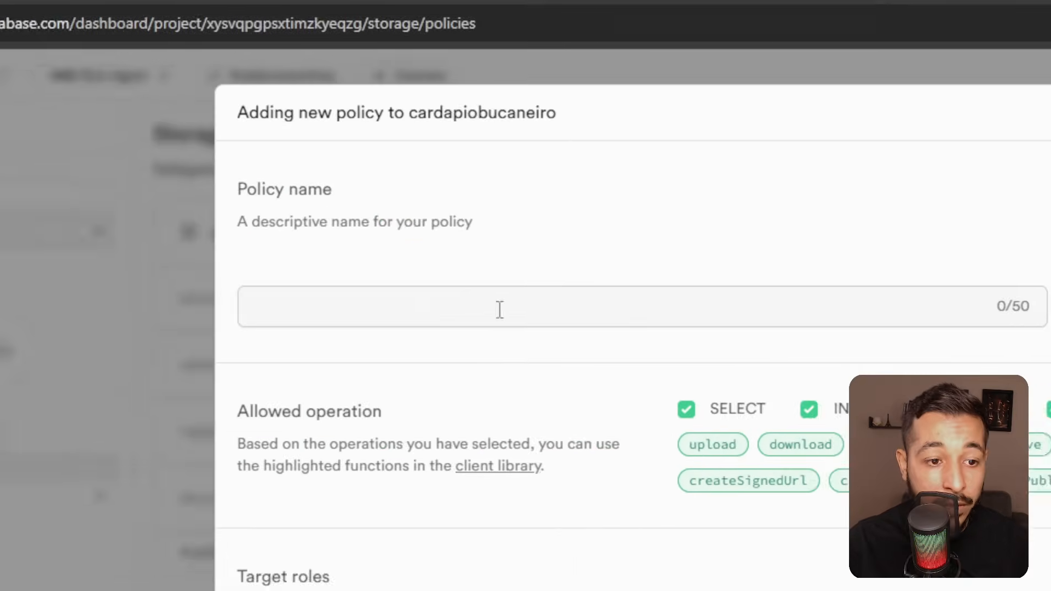
left_click(500, 310)
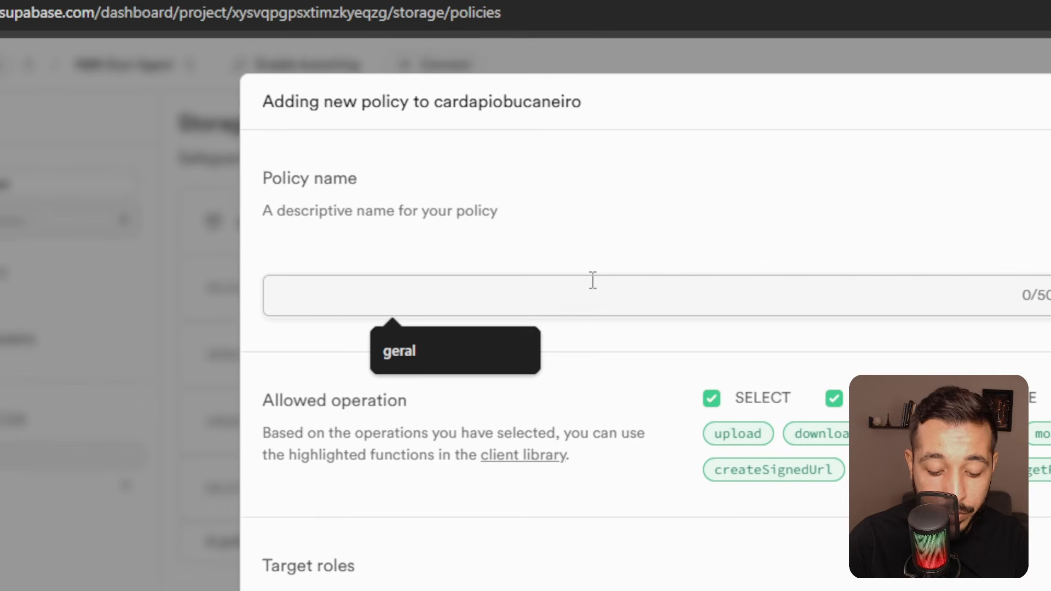
type("geral")
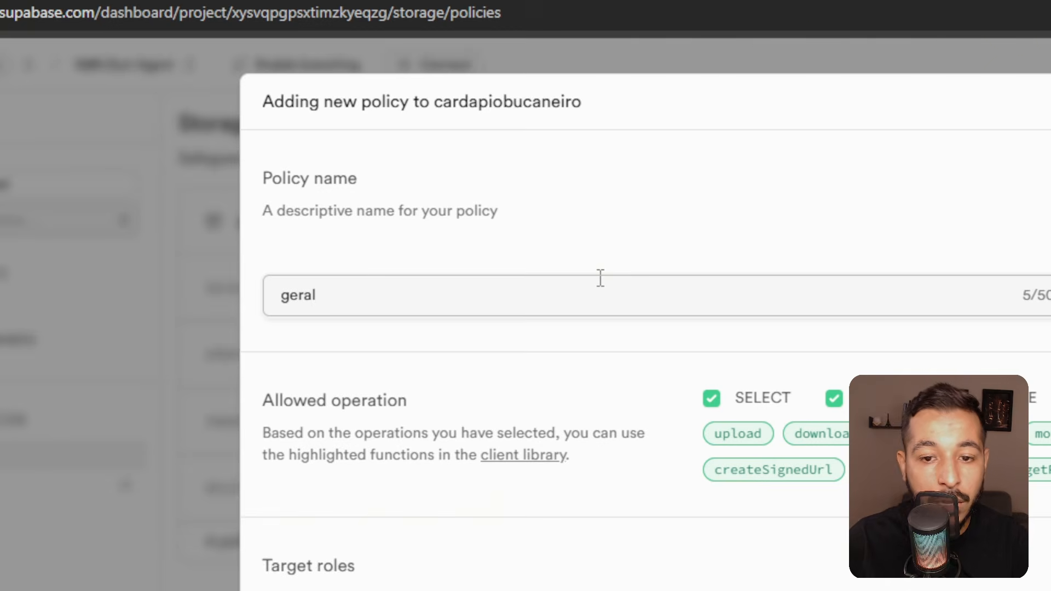
scroll(604, 285, "down", 5)
left_click(568, 493)
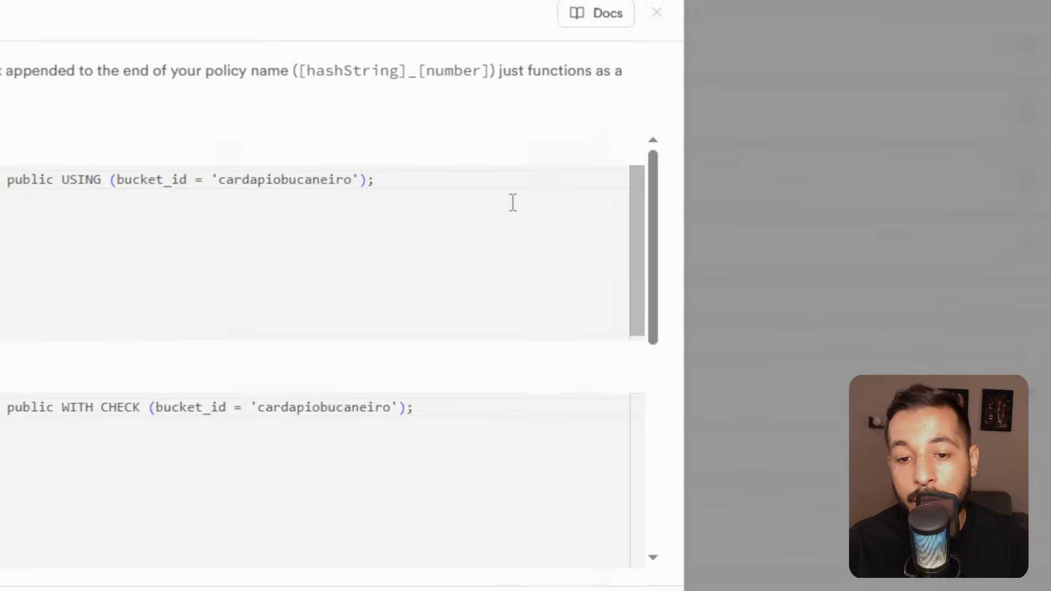
left_click(602, 563)
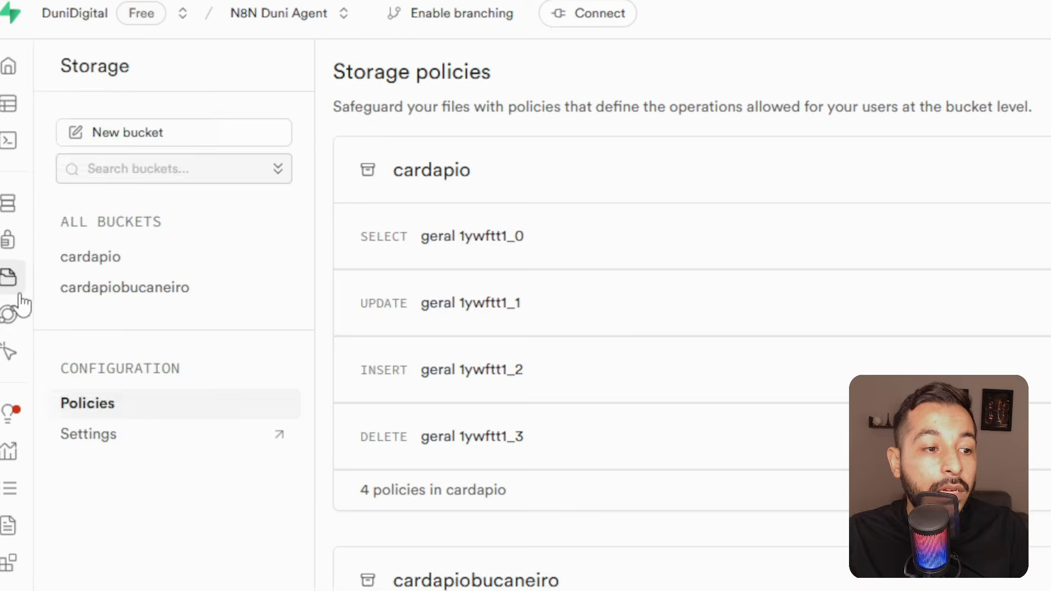
Step: View the clientes_delivery table's columns in the Table Editor, and start a new table named demoyoutube in the public schema
mouse_move(20, 299)
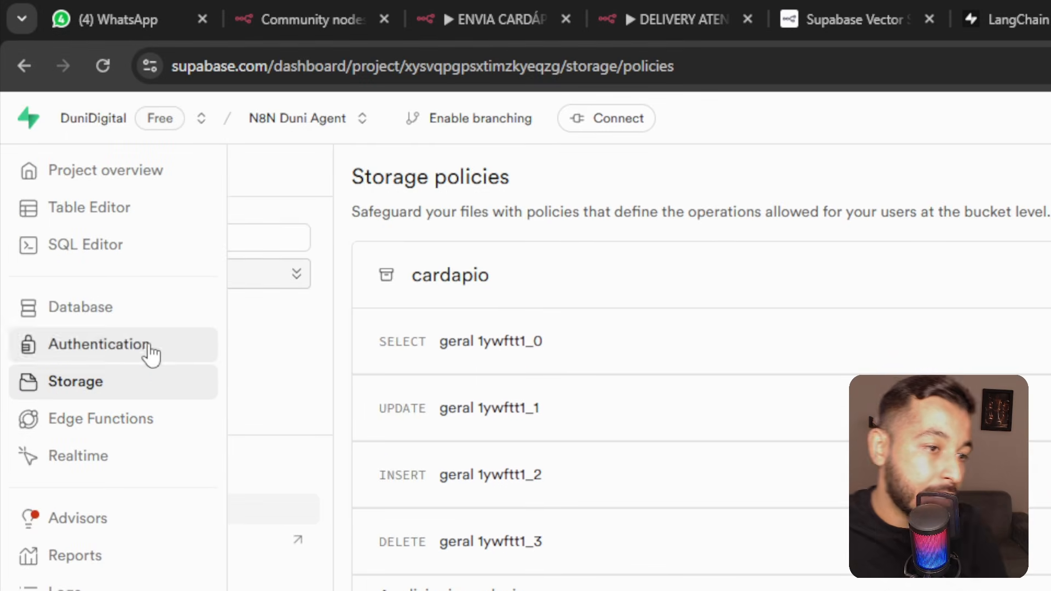
left_click(153, 222)
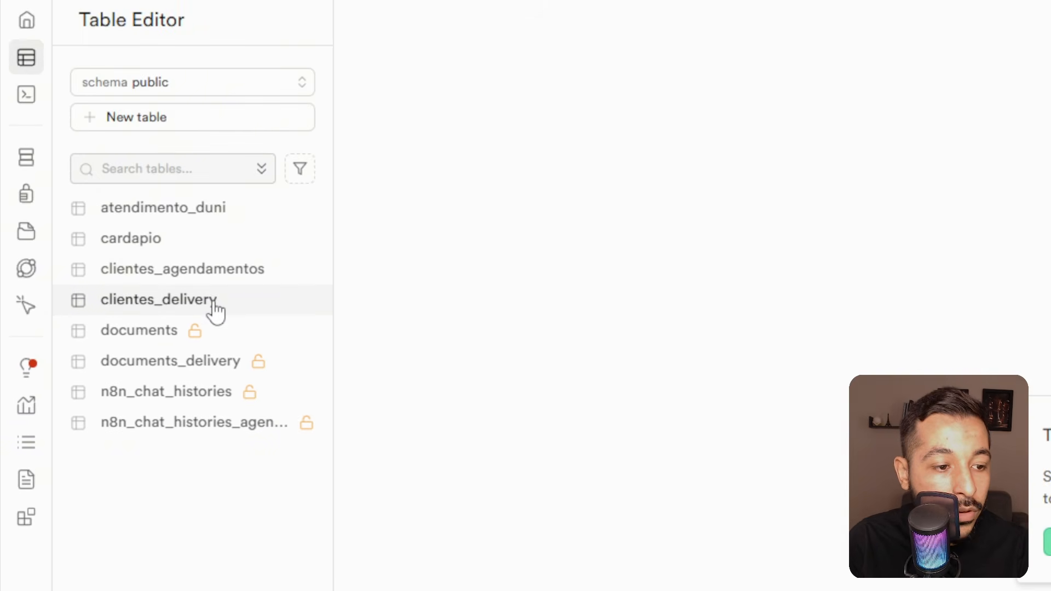
left_click(213, 304)
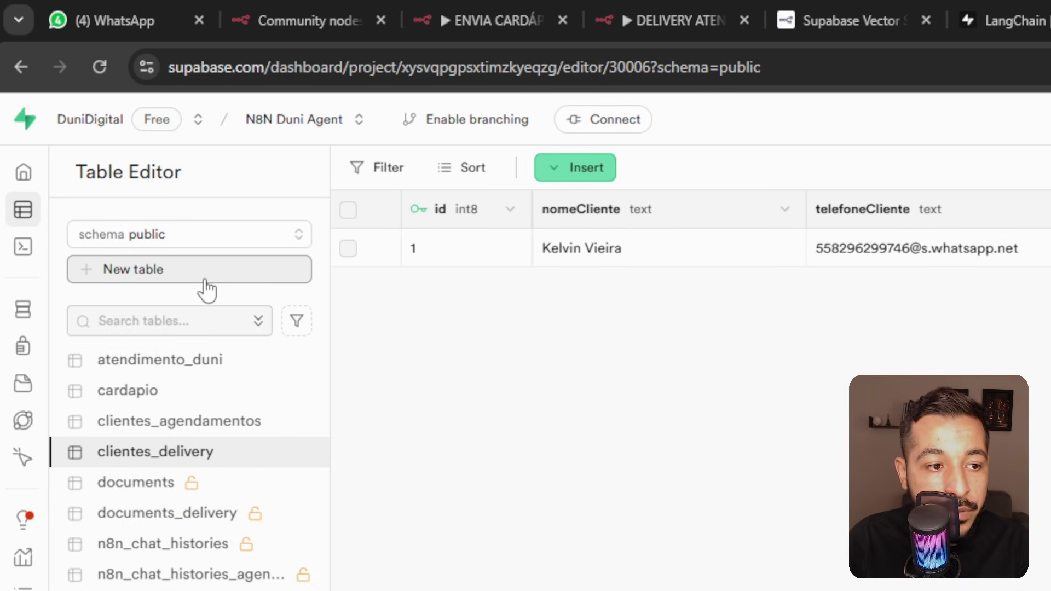
left_click(207, 289)
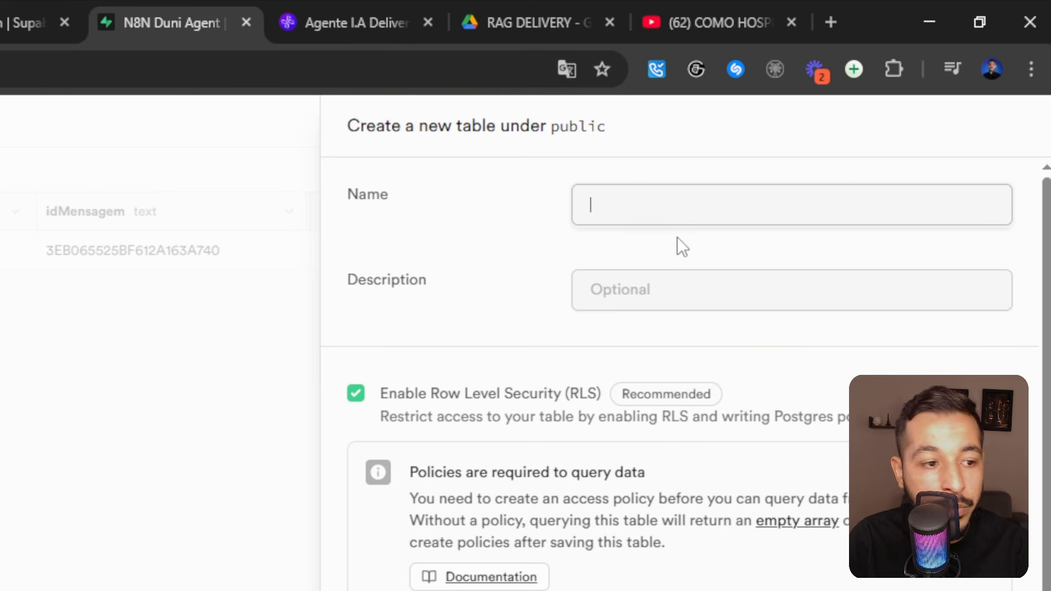
type("demoyoutube")
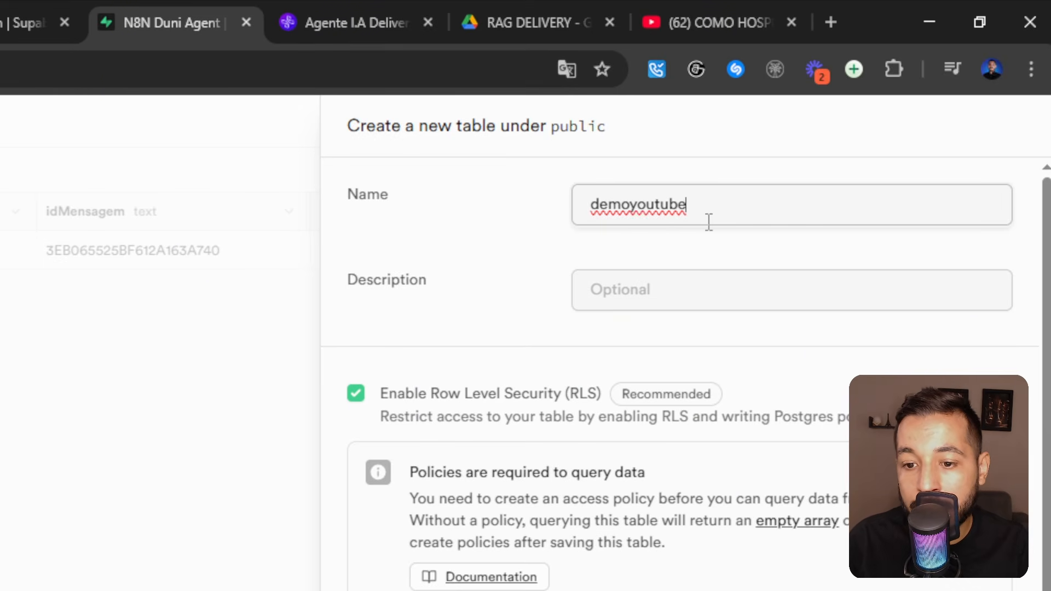
Step: Add a nomeCliente column of type text to the new table
scroll(709, 222, "down", 5)
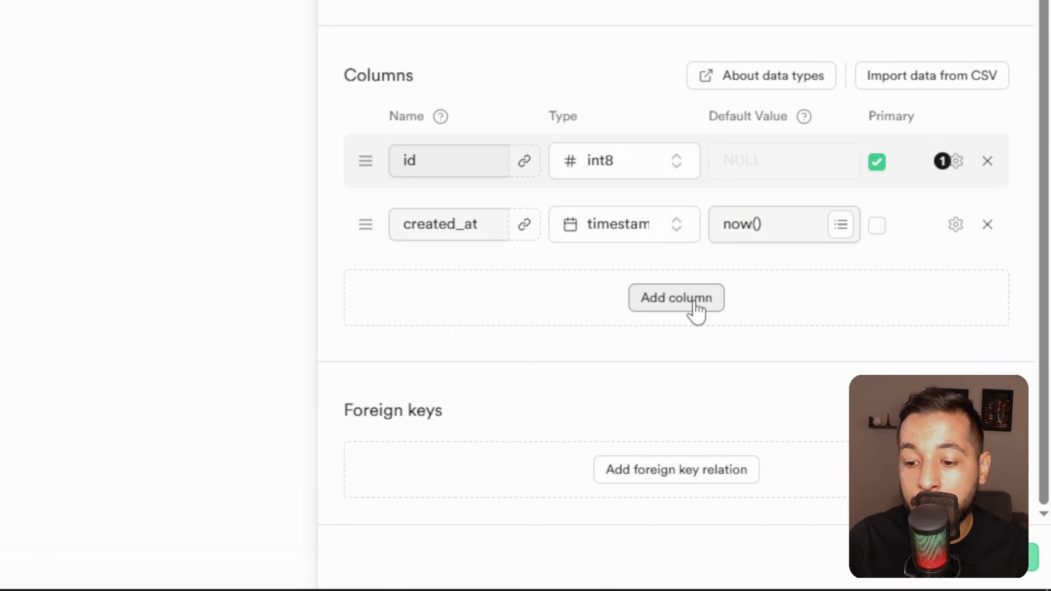
left_click(696, 312)
left_click(493, 265)
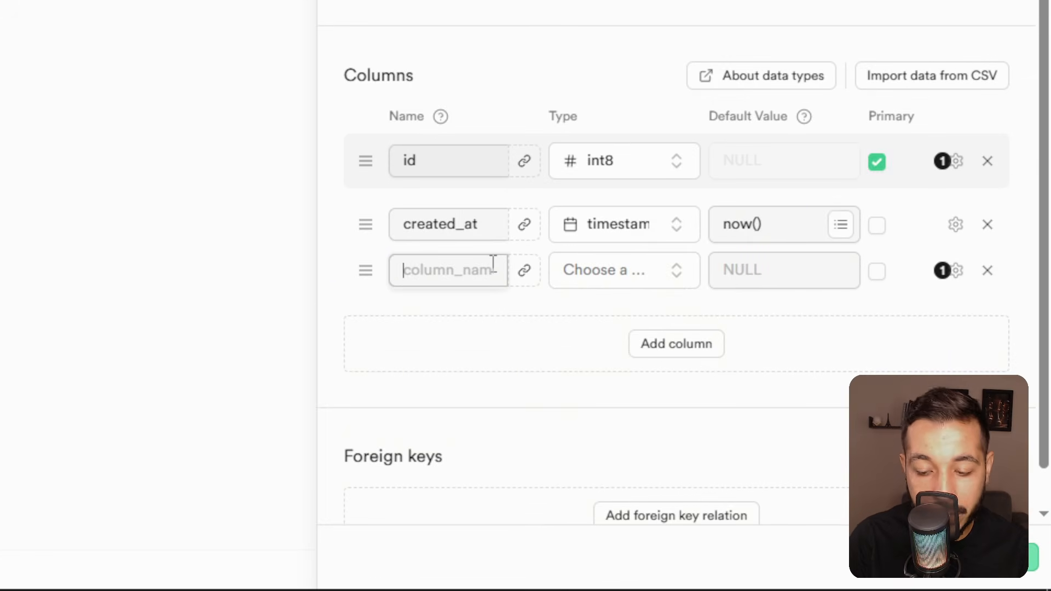
type("nomeCliente")
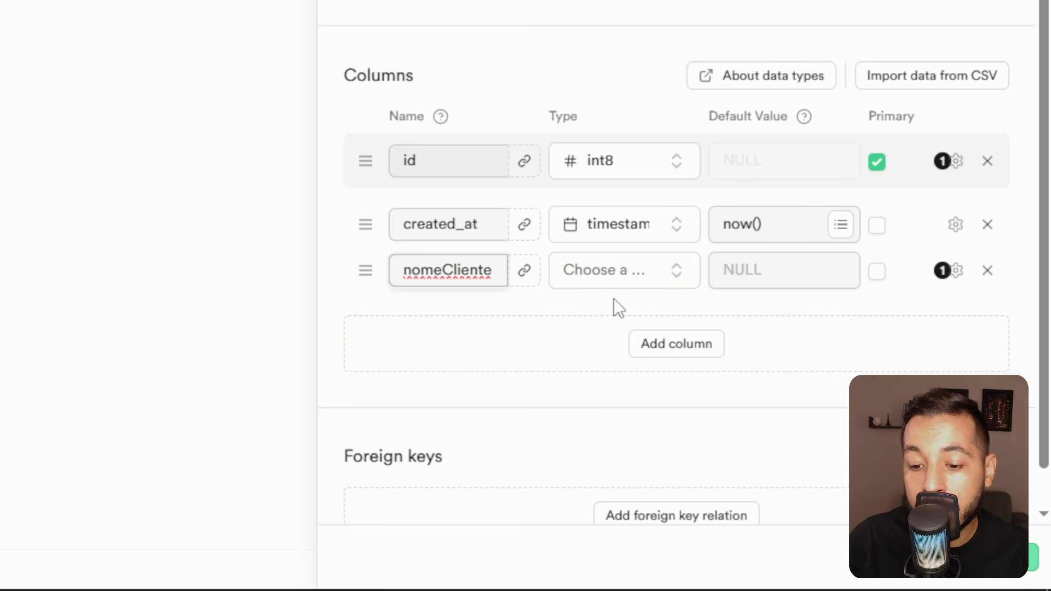
left_click(655, 268)
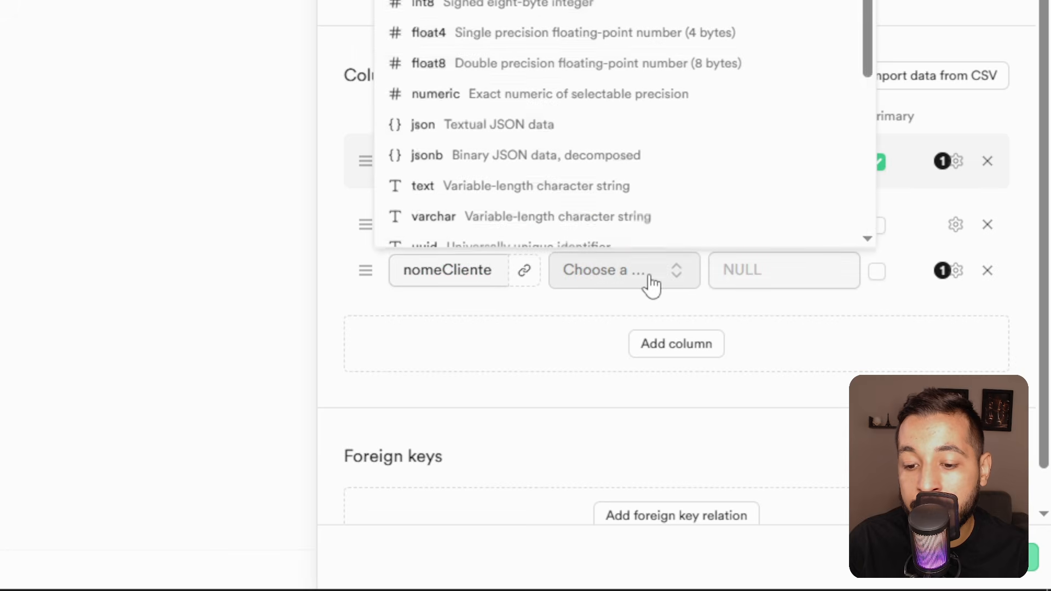
type("text")
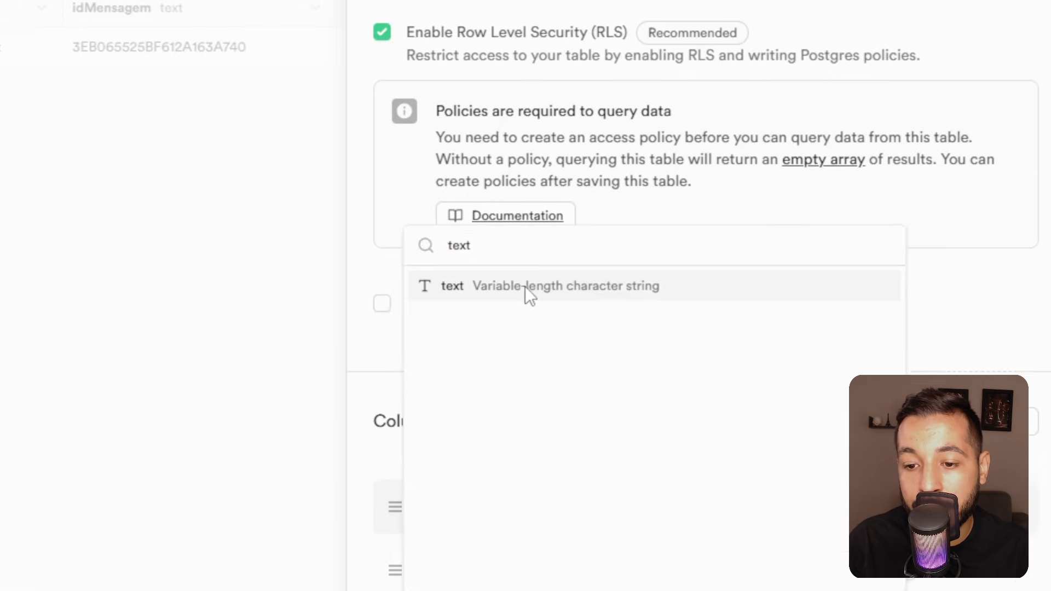
left_click(525, 286)
scroll(652, 384, "down", 6)
Step: Add a telefoneCliente column of type text to the new table
left_click(665, 315)
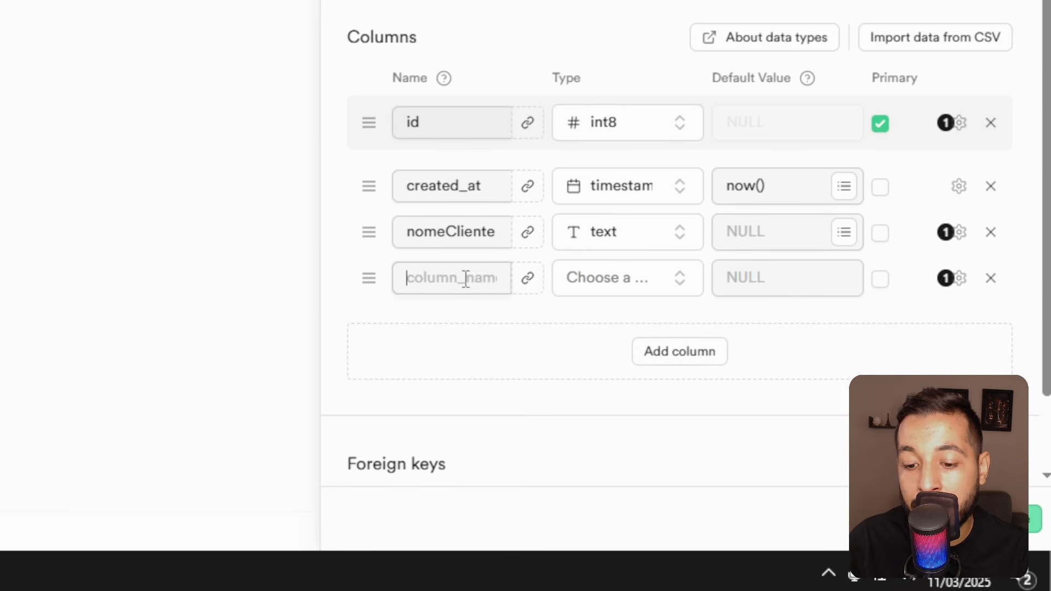
type("tele")
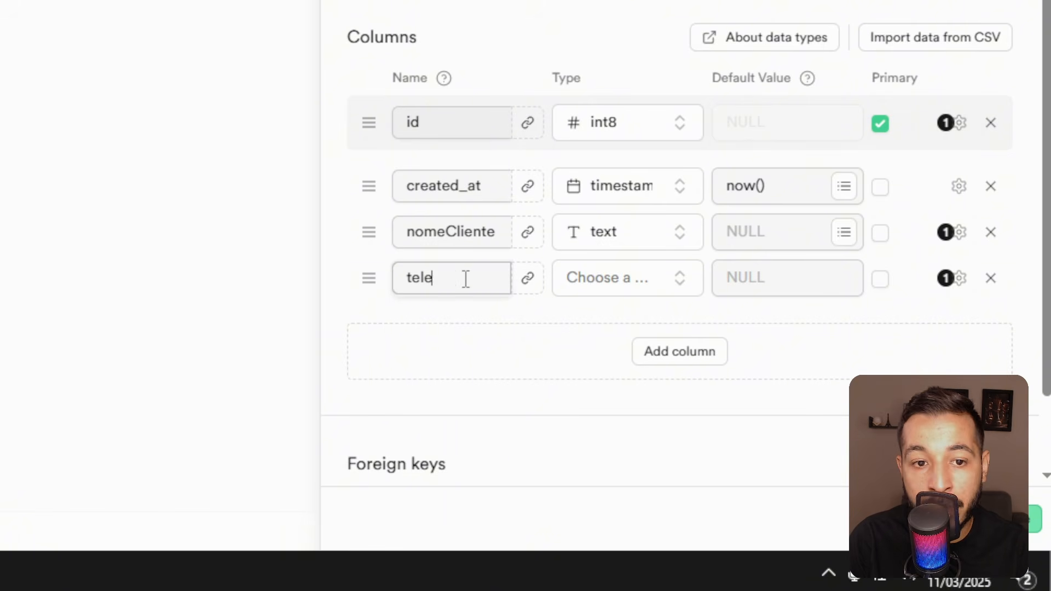
type("foneCliente")
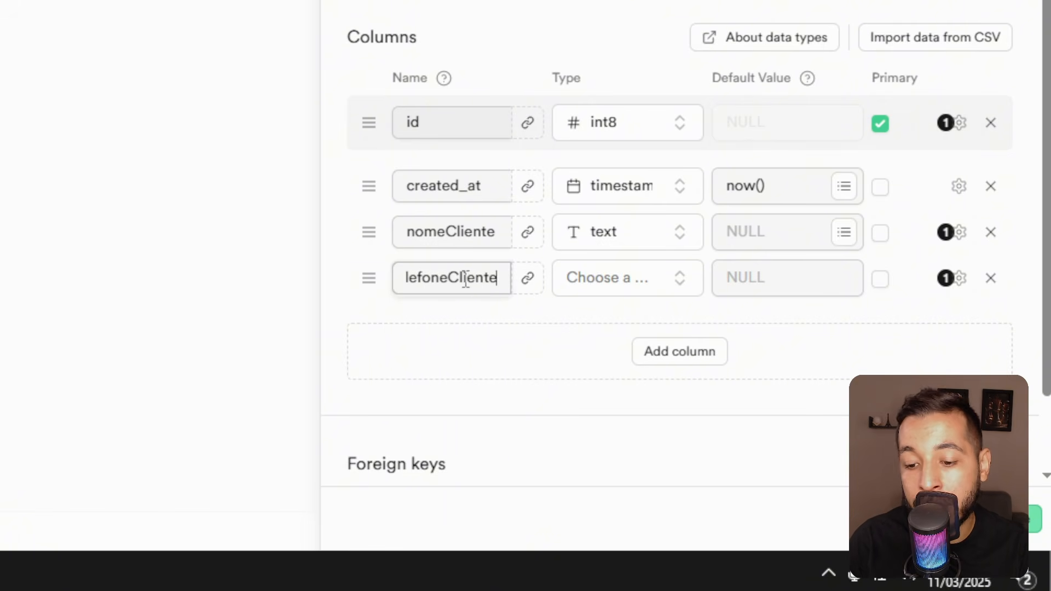
left_click(567, 290)
type("te")
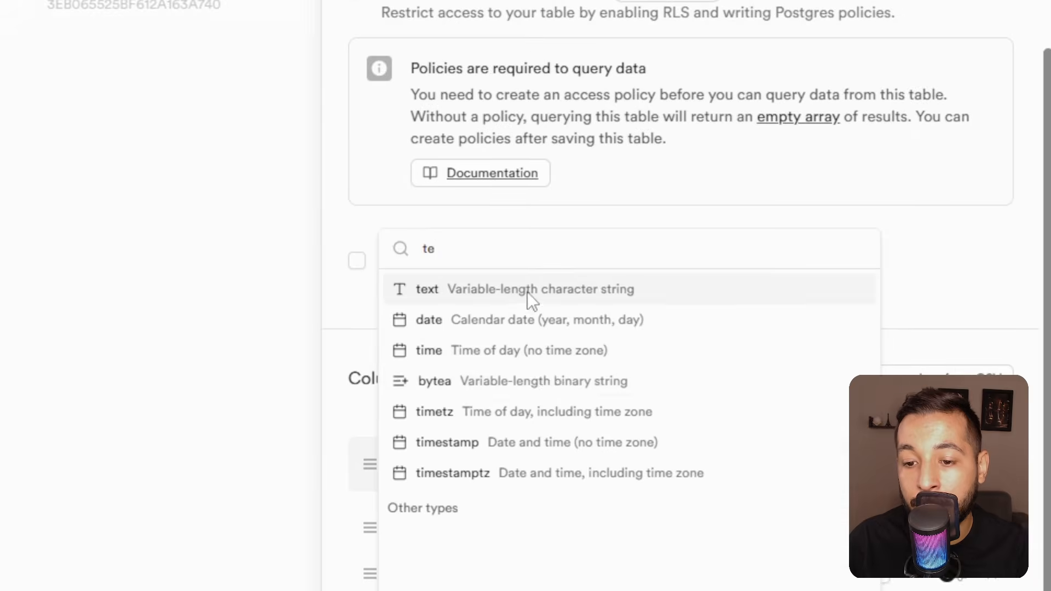
left_click(528, 205)
Step: Add an idMensagem column of type text to the new table
left_click(687, 359)
left_click(462, 325)
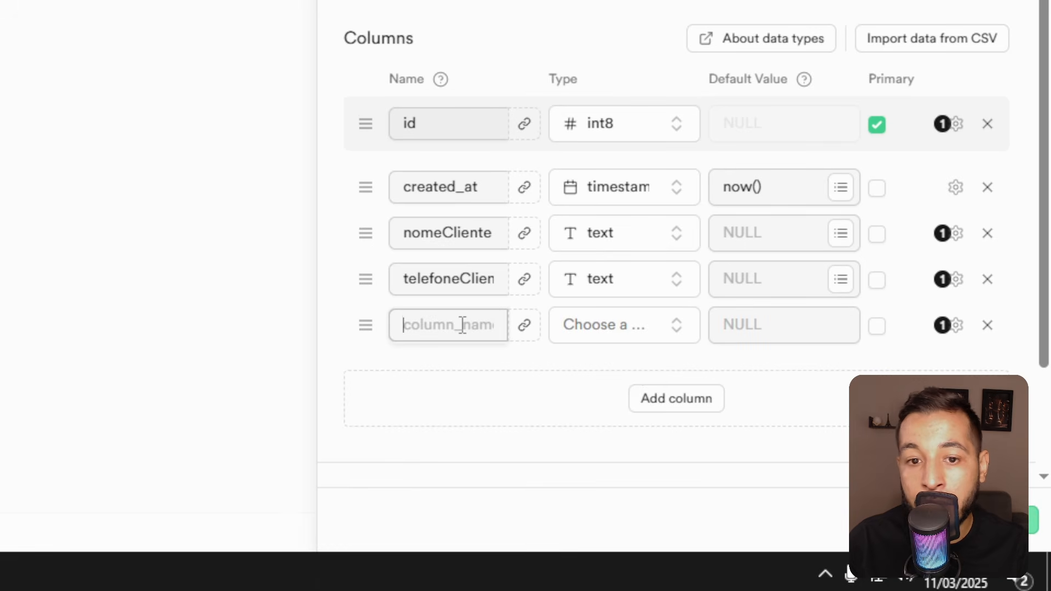
type("idMensagem")
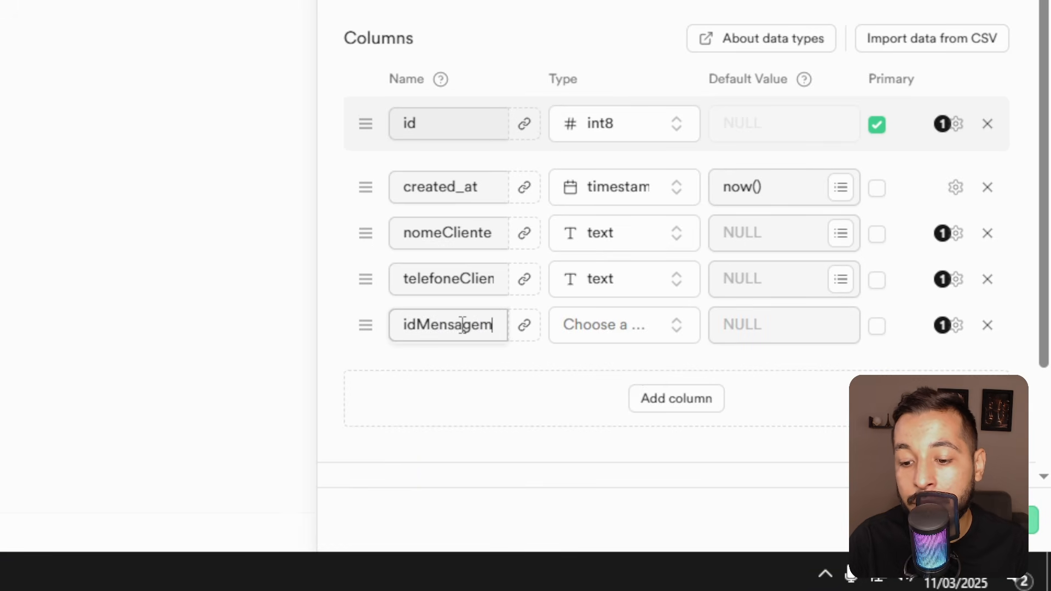
left_click(650, 334)
scroll(629, 281, "down", 5)
type("text")
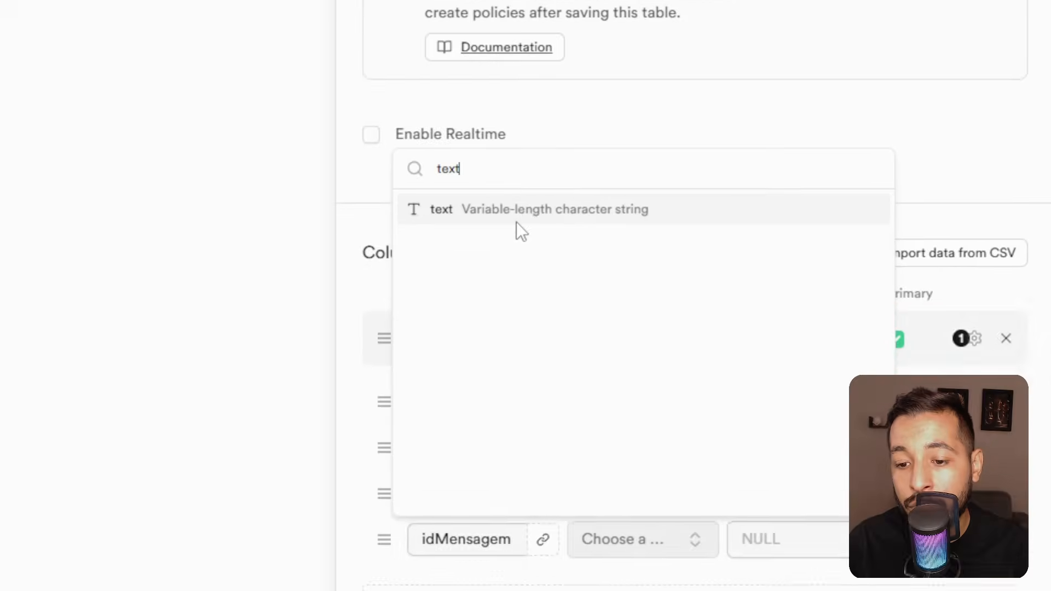
left_click(517, 221)
Step: Add one more column with a blank name, and try to save the demoyoutube table
left_click(627, 398)
left_click(445, 371)
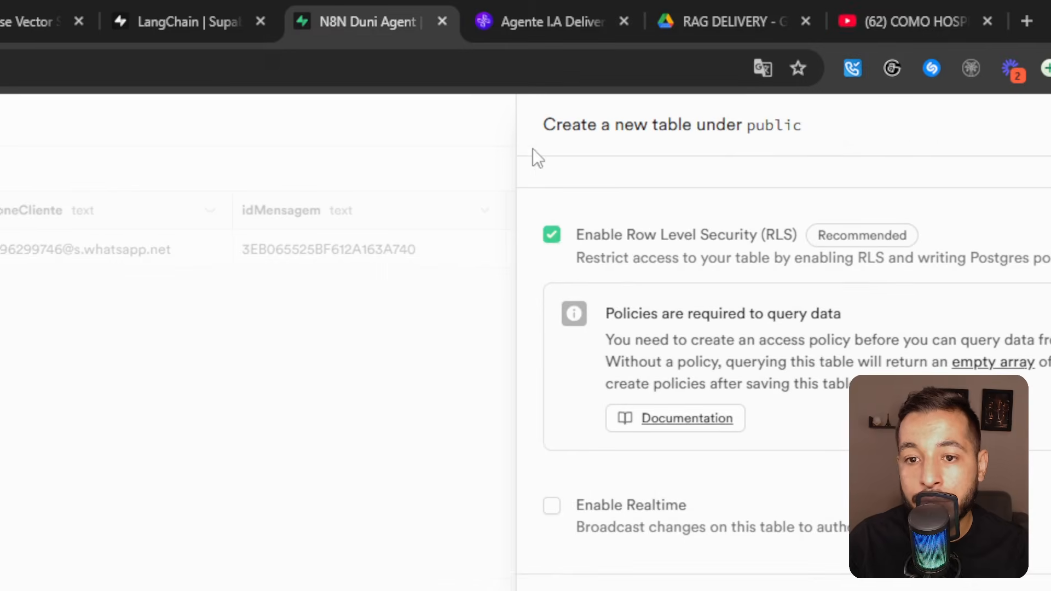
left_click(1020, 520)
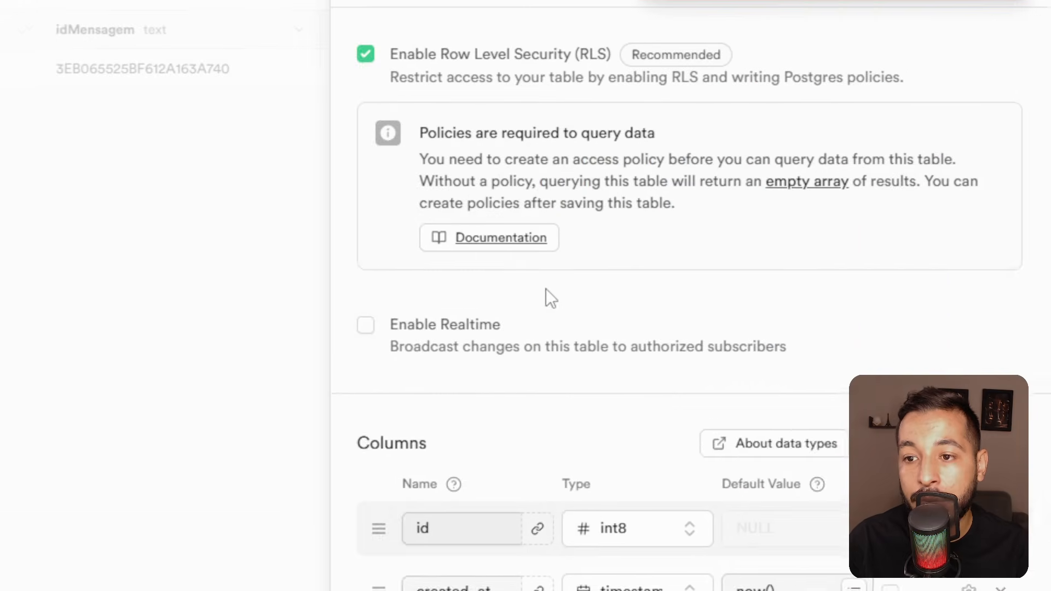
Step: Finish creating the demoyoutube table, and compare its columns with those of the clientes_delivery table
scroll(712, 274, "up", 3)
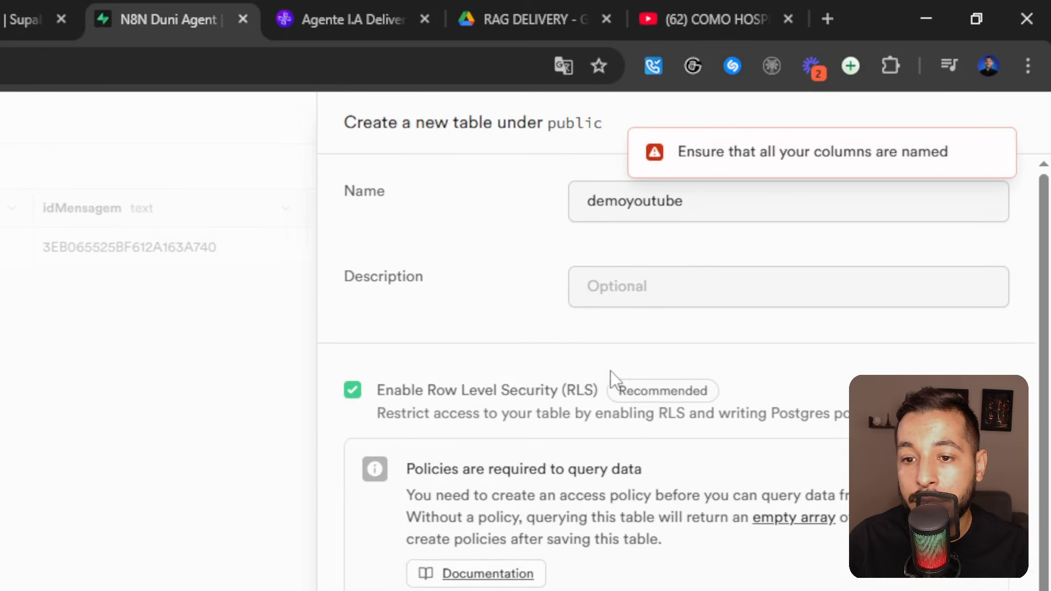
left_click(731, 202)
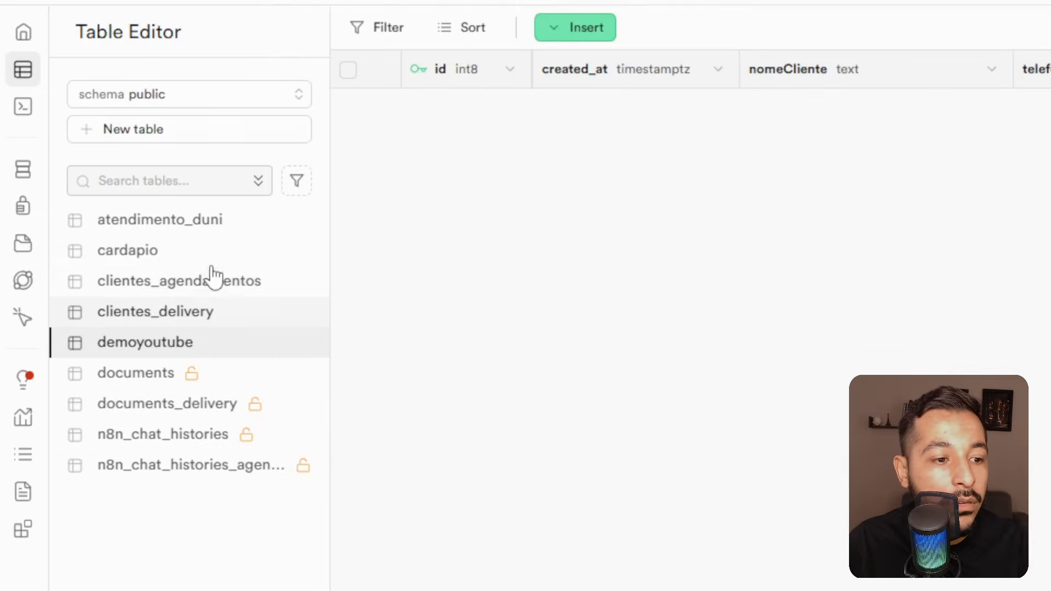
left_click(225, 390)
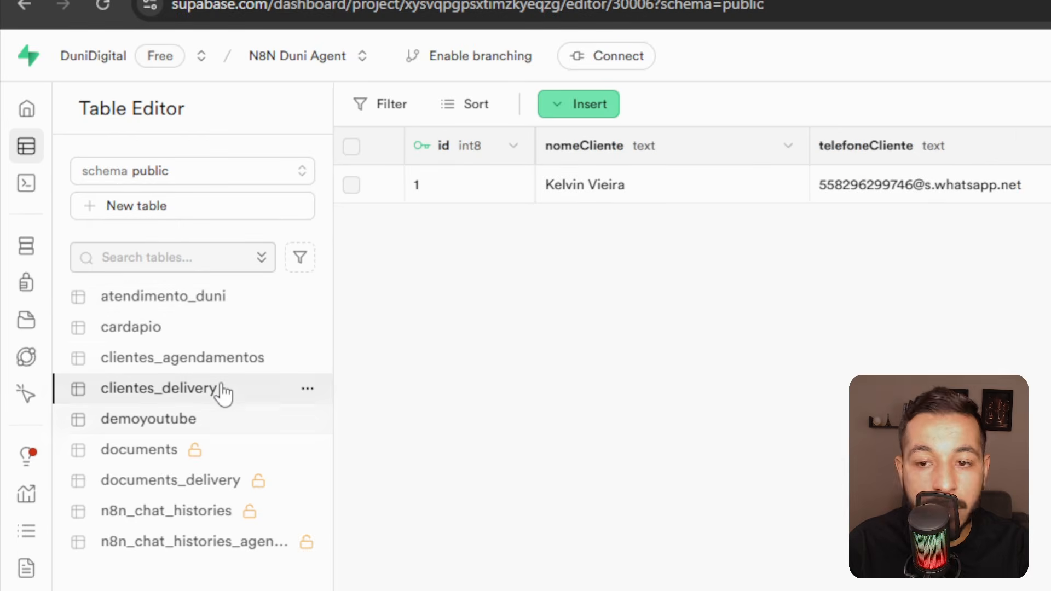
left_click(199, 428)
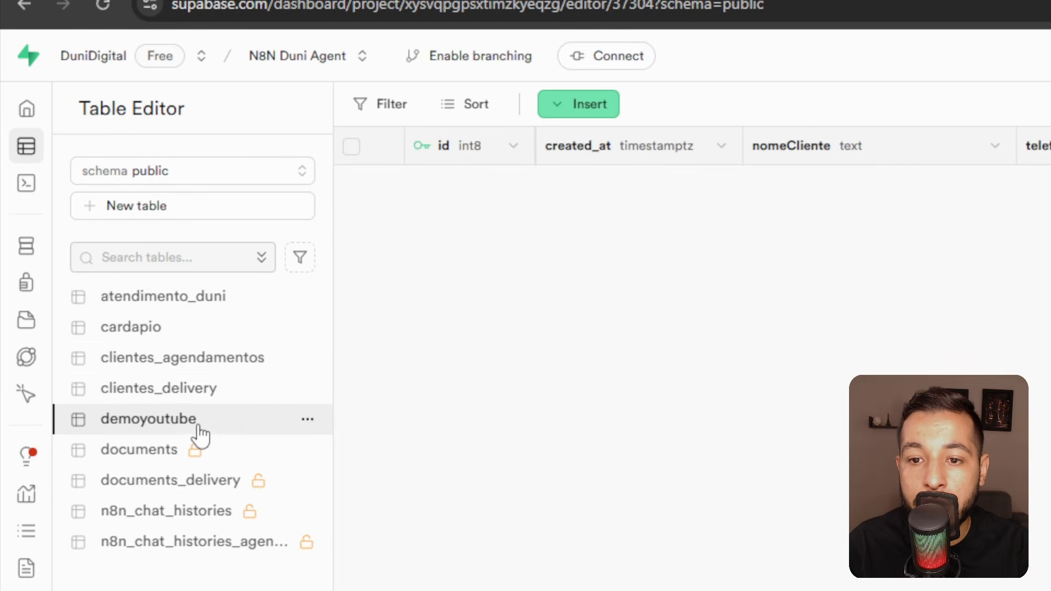
left_click(211, 399)
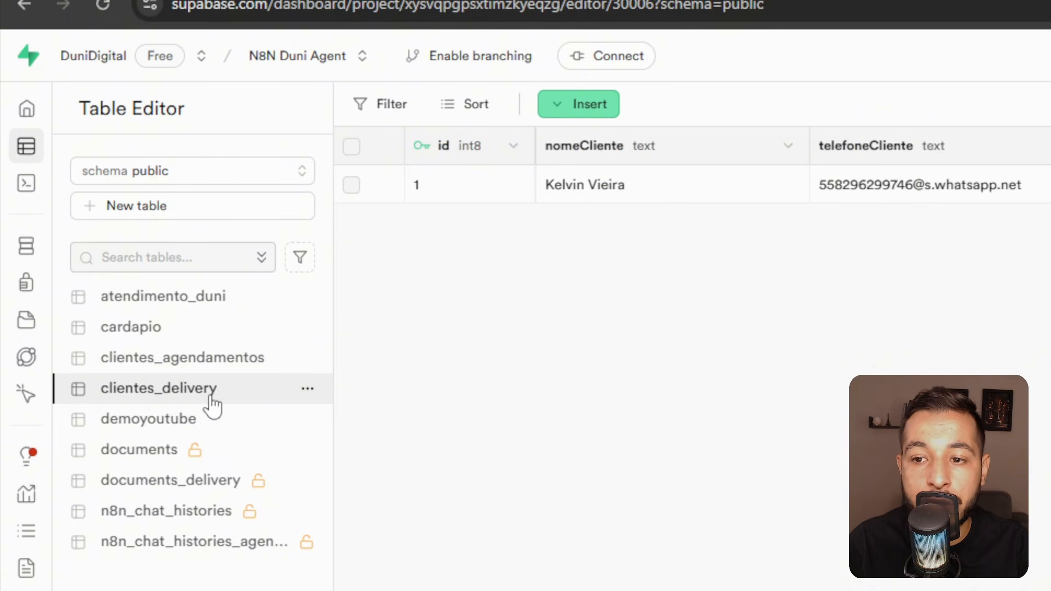
left_click(209, 423)
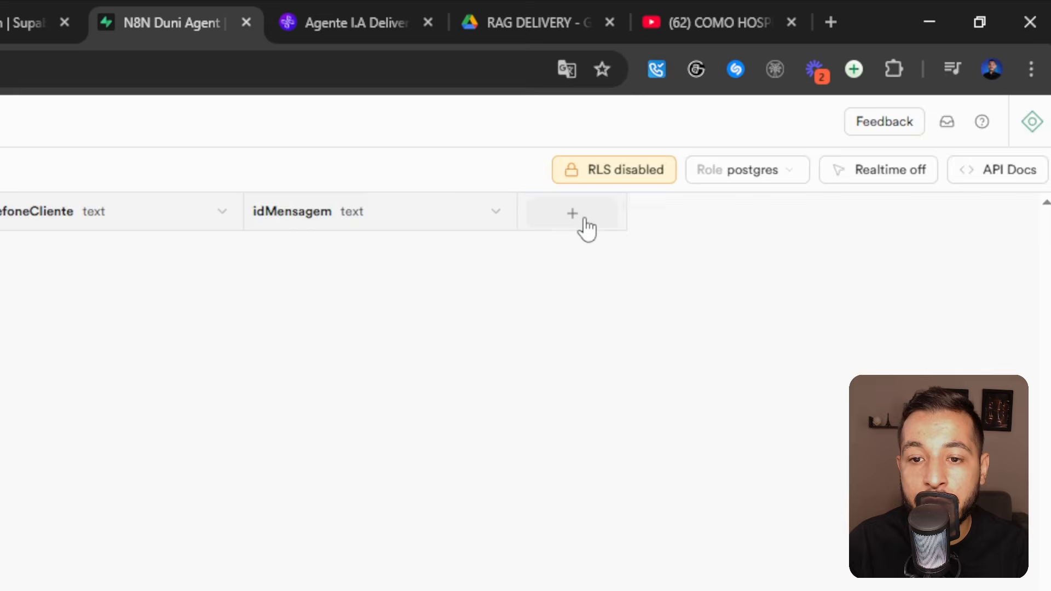
Step: Add a sesionID column of type text to the demoyoutube table
left_click(584, 219)
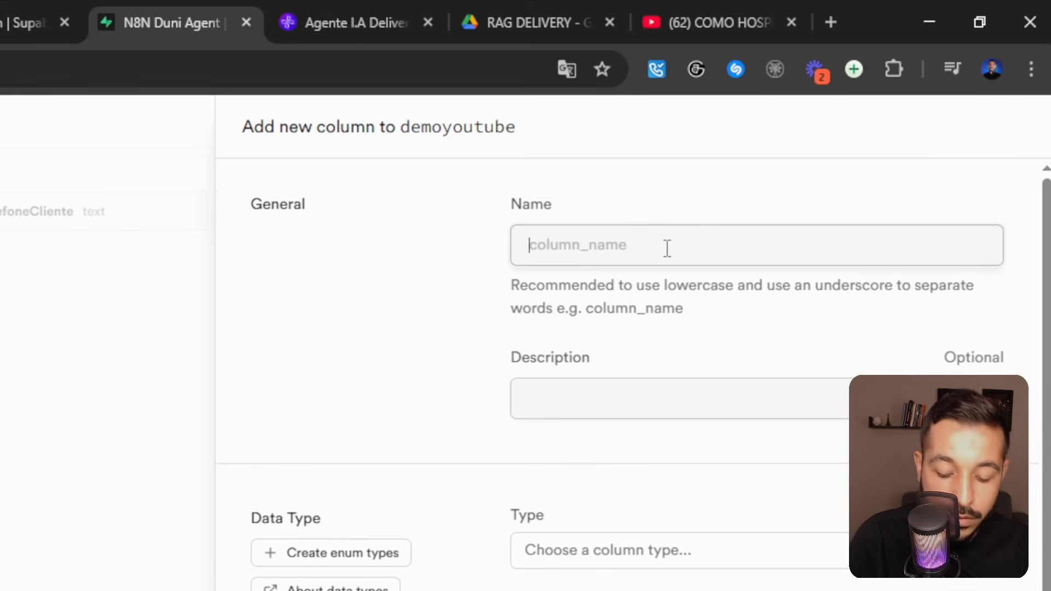
type("sesionID")
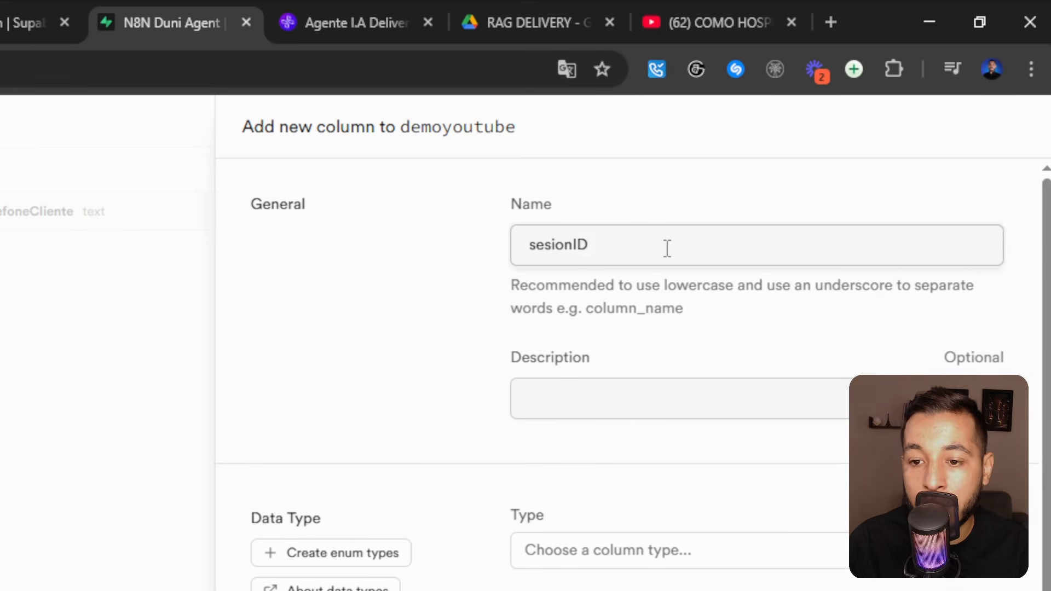
left_click(649, 563)
type("te")
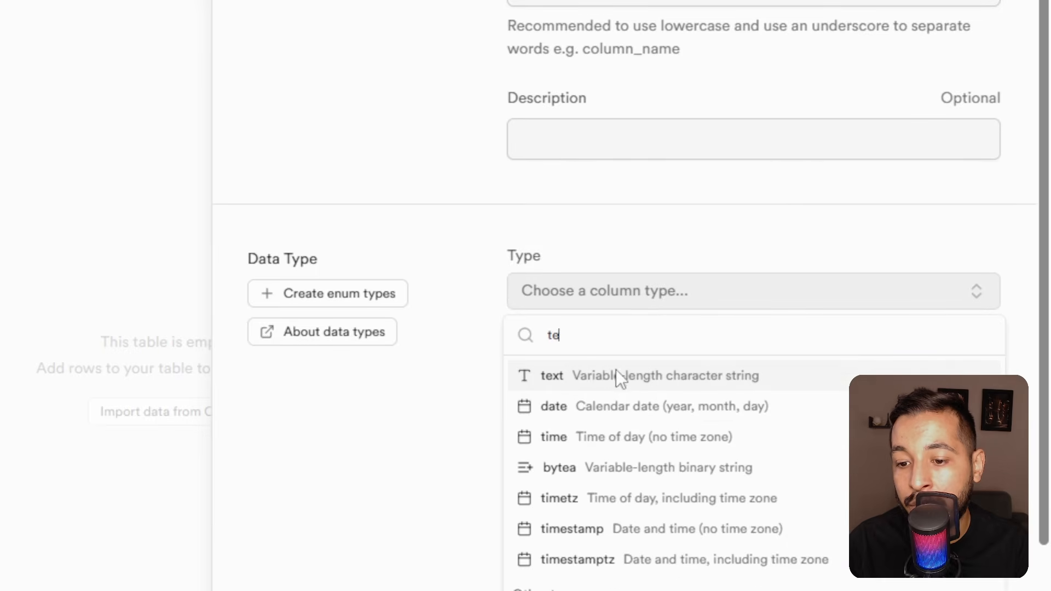
left_click(616, 372)
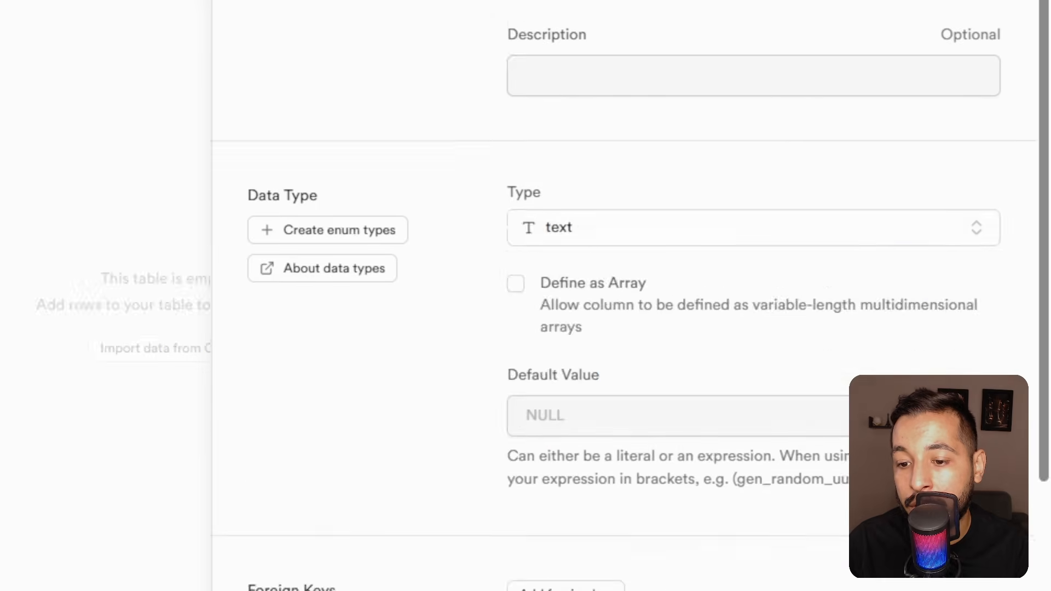
left_click(1017, 520)
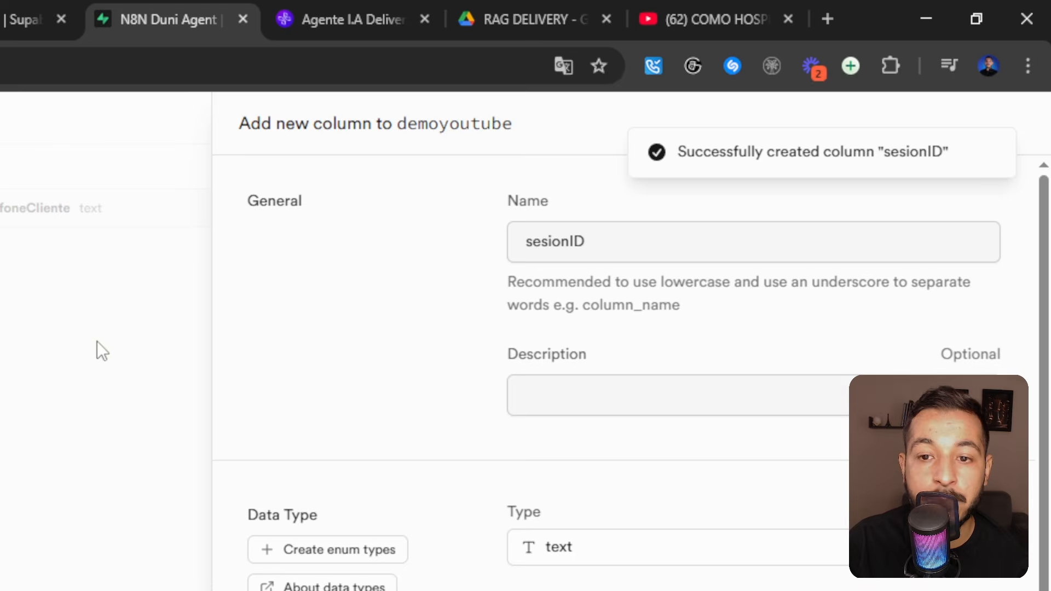
left_click(96, 341)
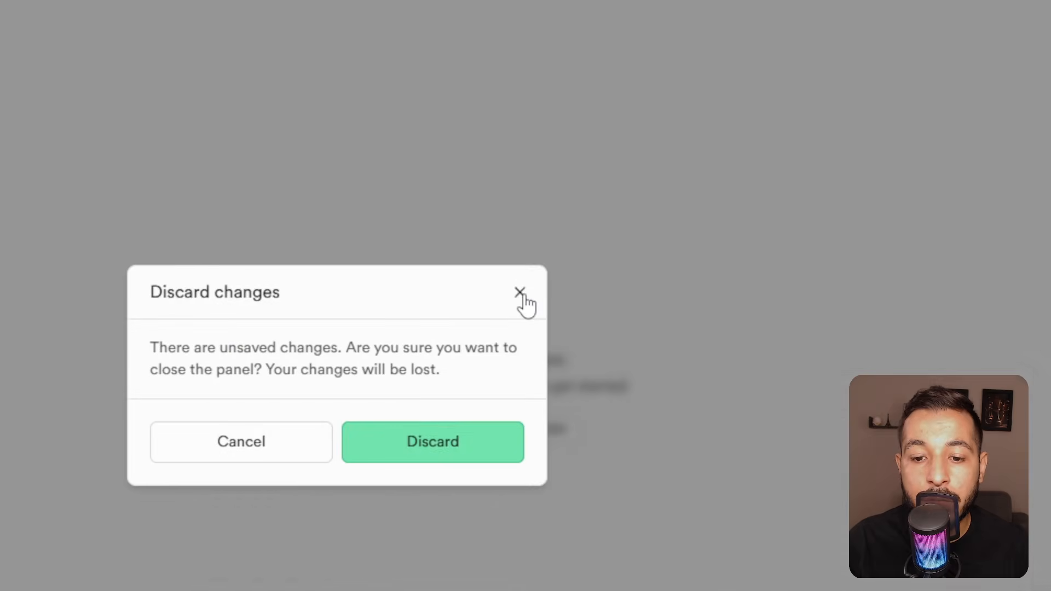
left_click(183, 530)
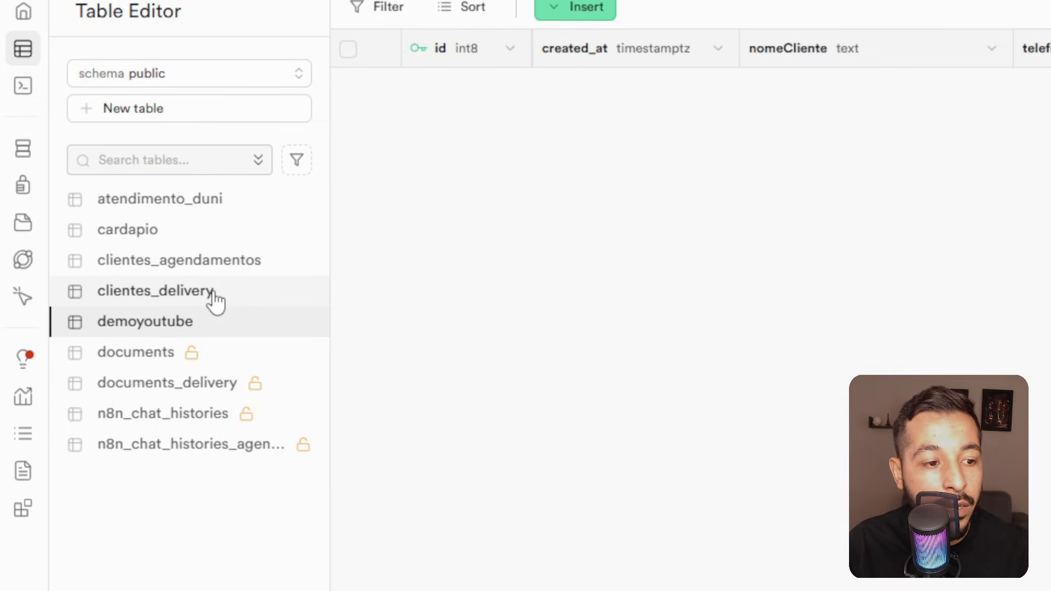
Step: Check the clientes_delivery columns again, and add an enderecCliente column of type text to demoyoutube
left_click(215, 296)
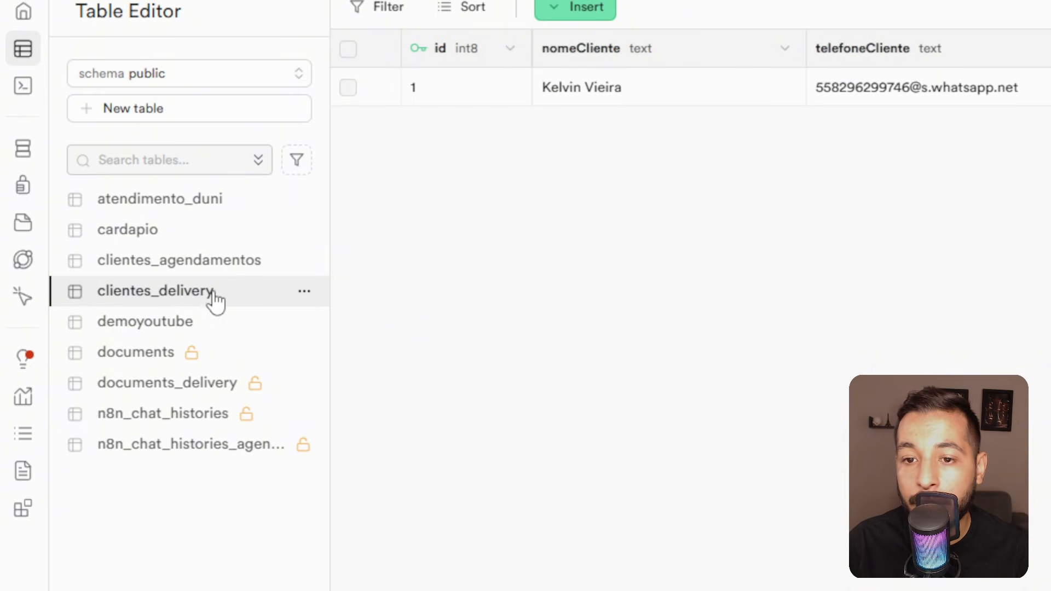
left_click(193, 338)
left_click(970, 197)
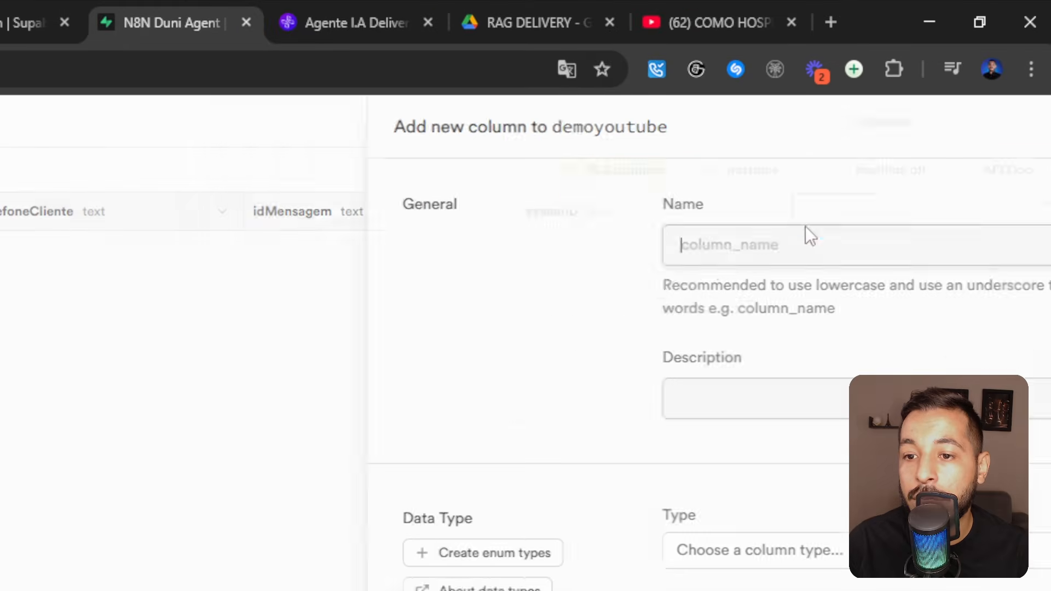
type("enderecCliente")
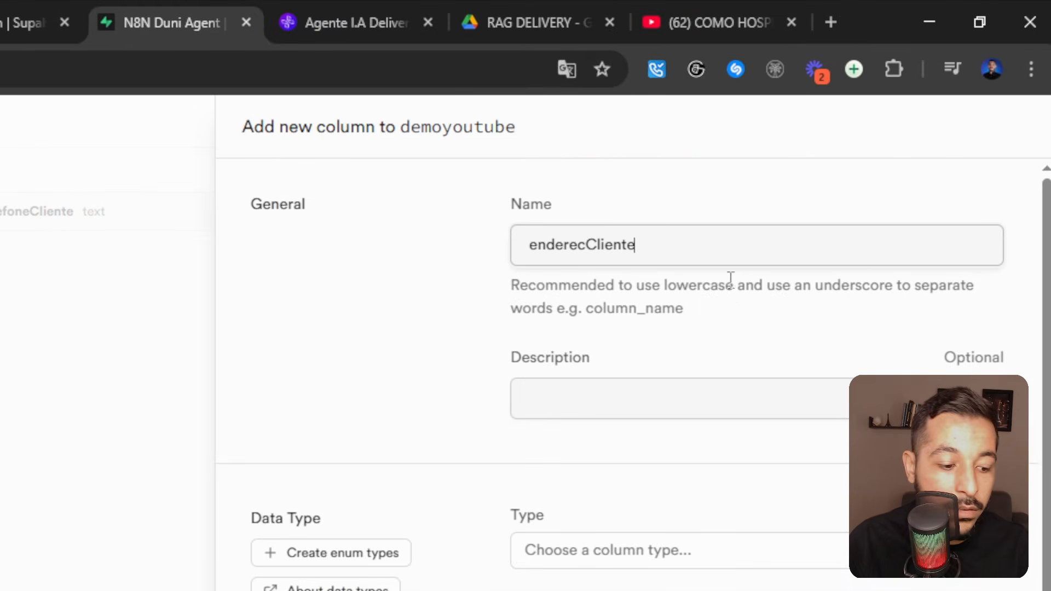
left_click(649, 553)
type("tex")
left_click(620, 378)
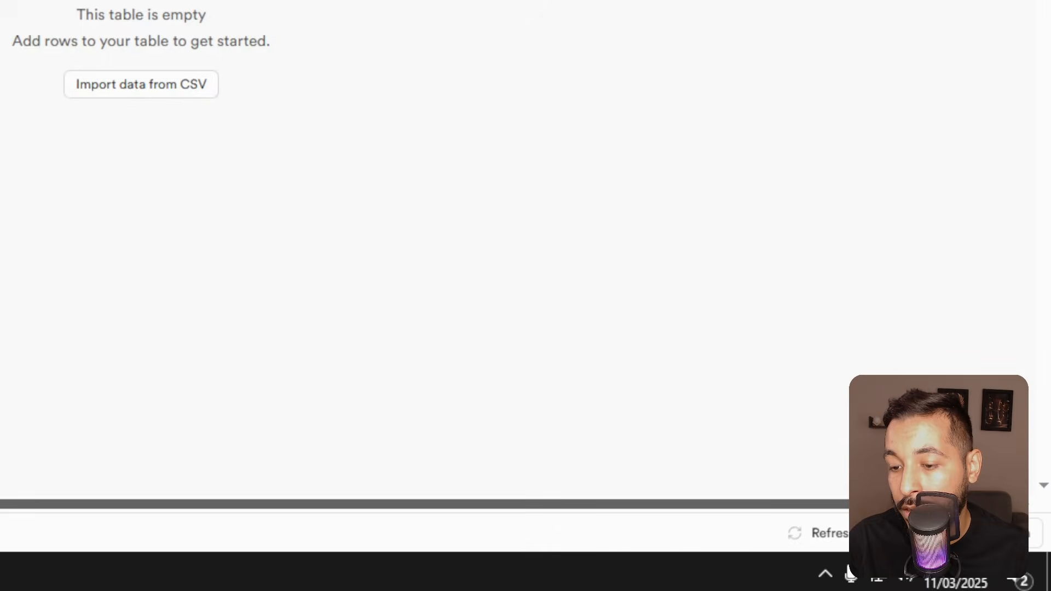
Step: Rename the enderecCliente column of demoyoutube to enderecoCliente and save the change
left_click(940, 209)
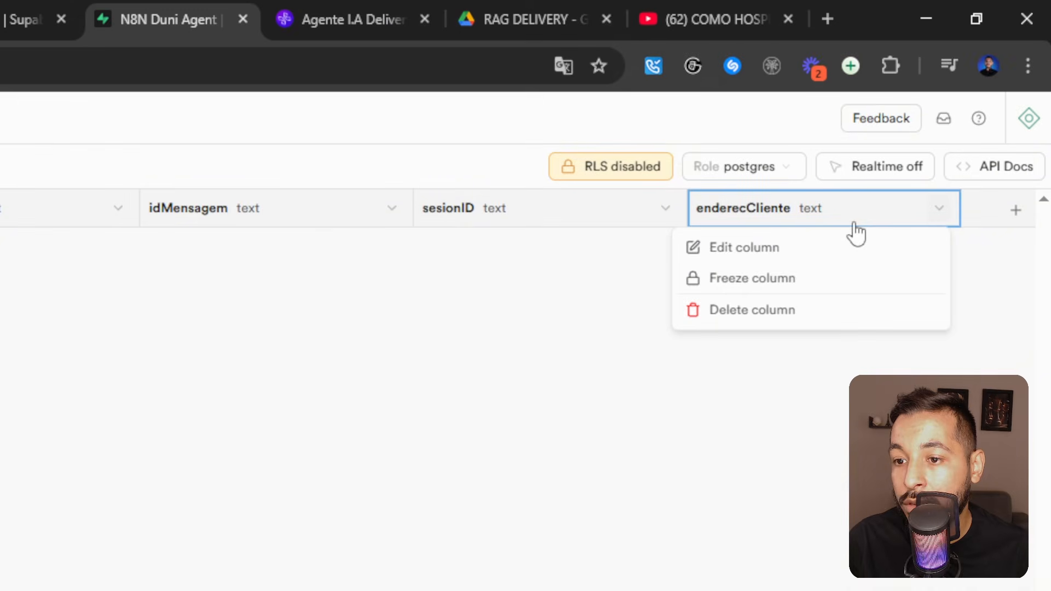
left_click(775, 255)
left_click(605, 234)
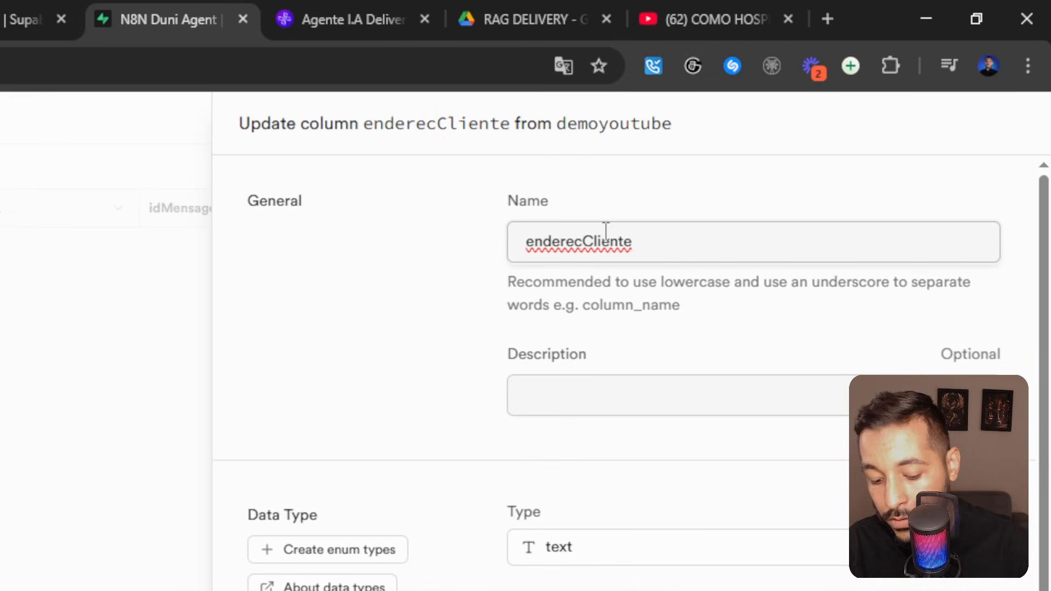
type("o")
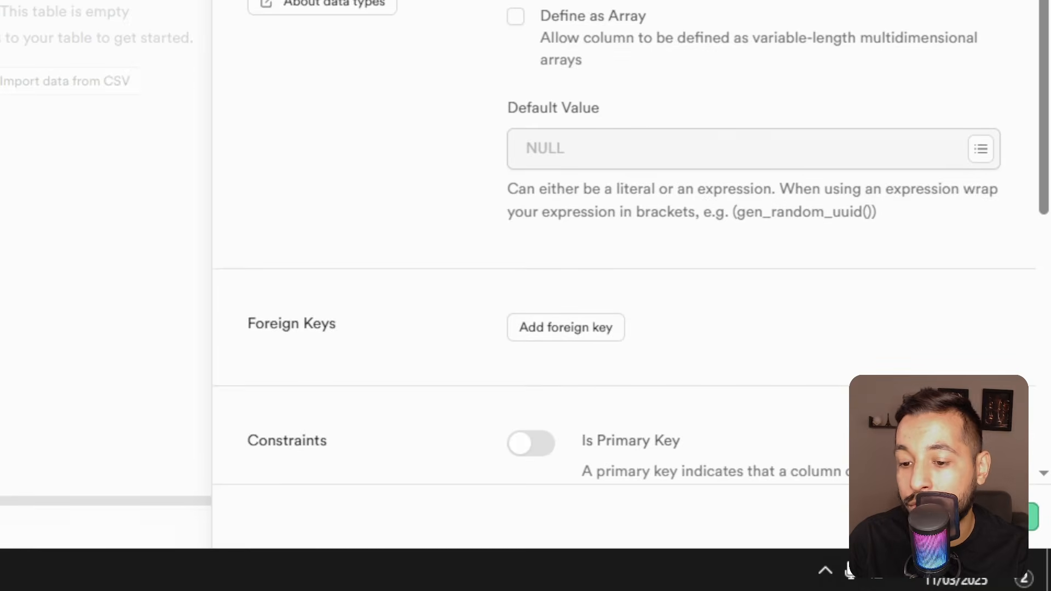
left_click(1014, 517)
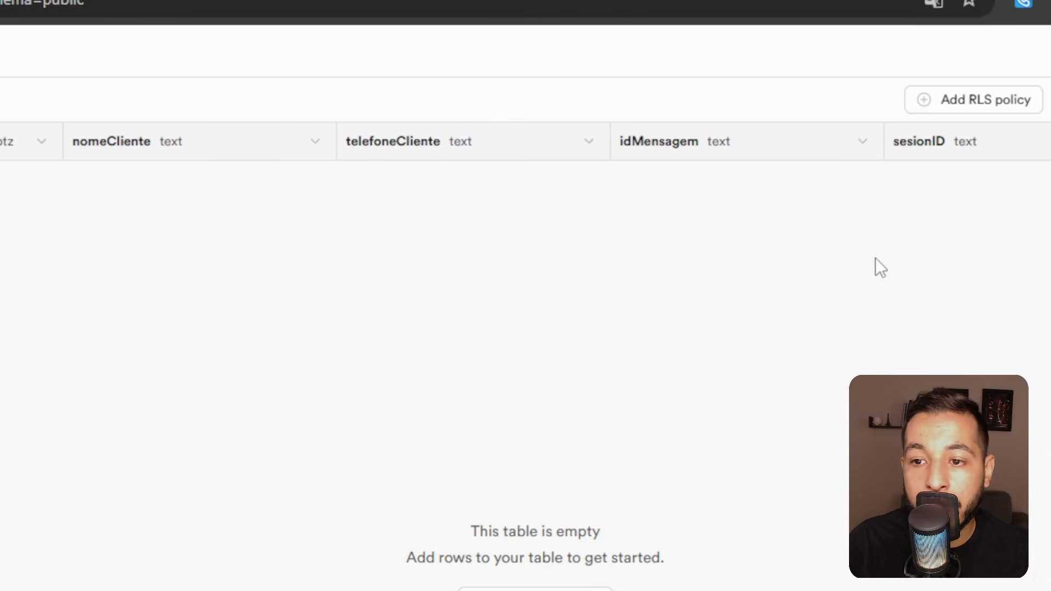
Step: Start a new row level security policy named youtube on the demoyoutube table, applying to ALL commands
left_click(270, 301)
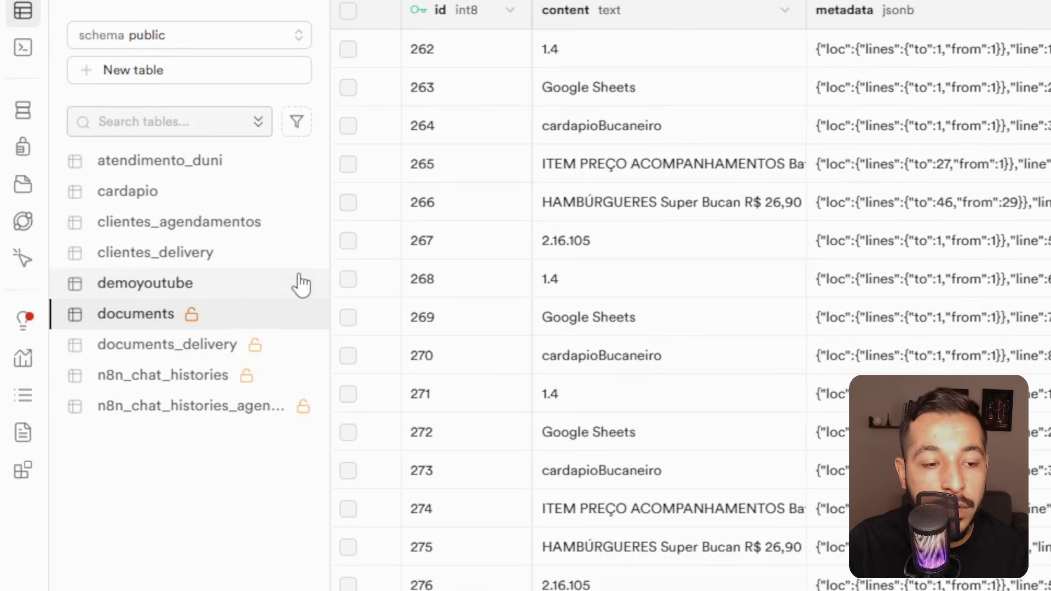
left_click(301, 283)
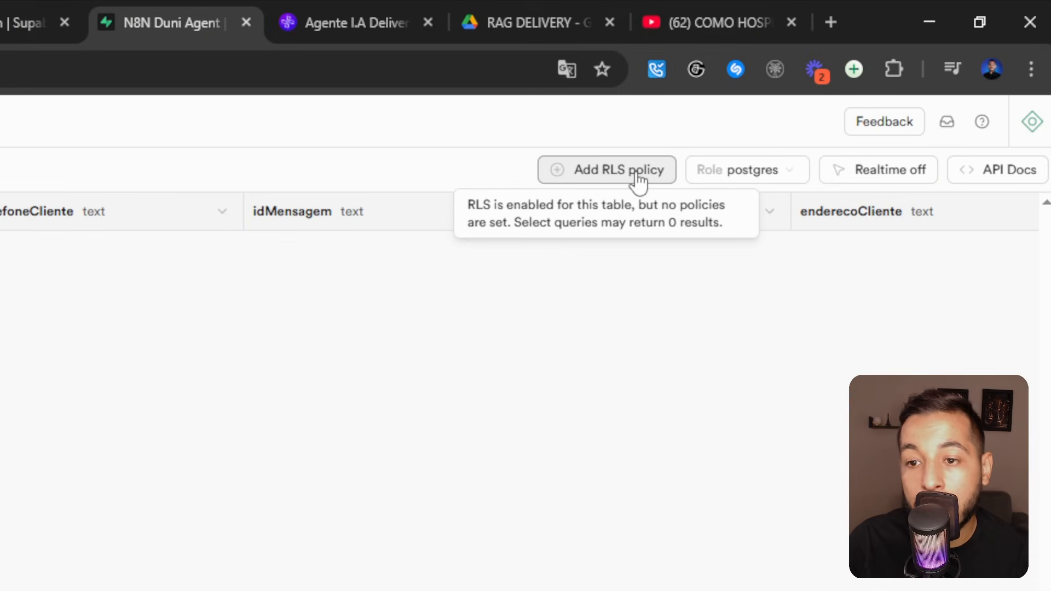
left_click(639, 180)
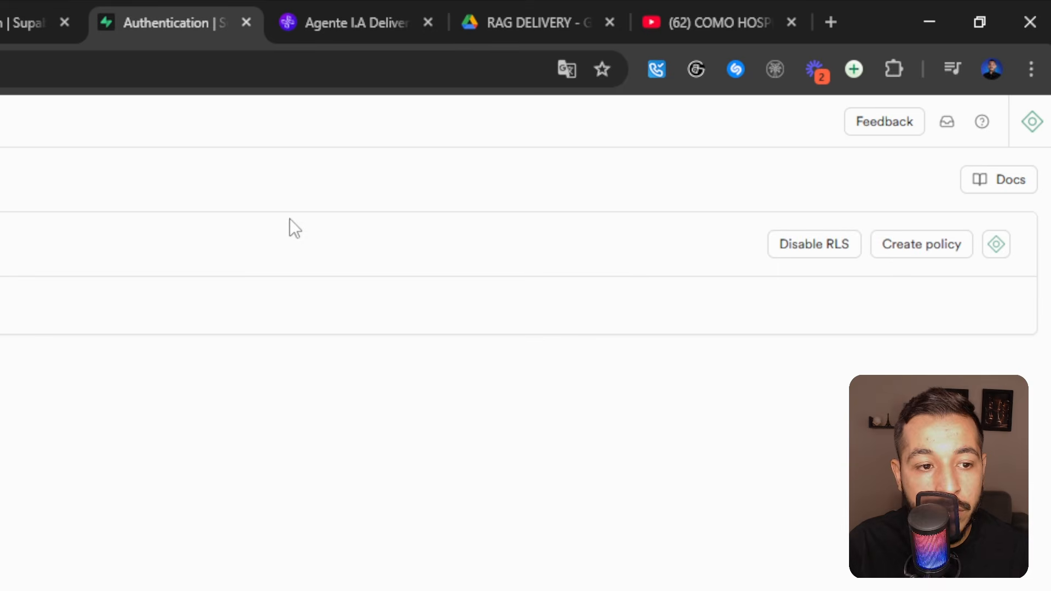
left_click(940, 253)
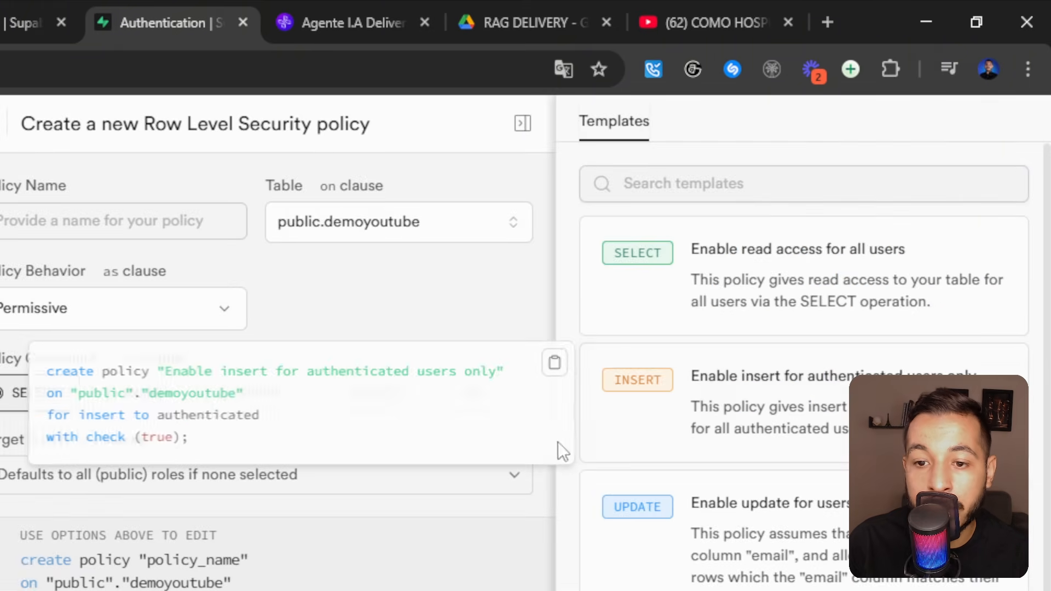
left_click(109, 221)
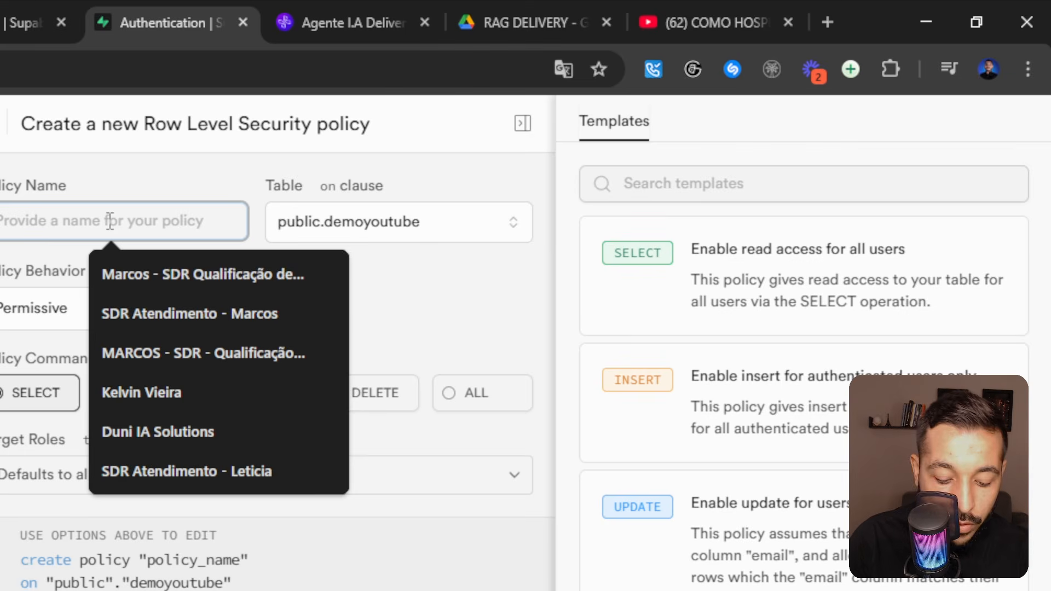
type("youtube")
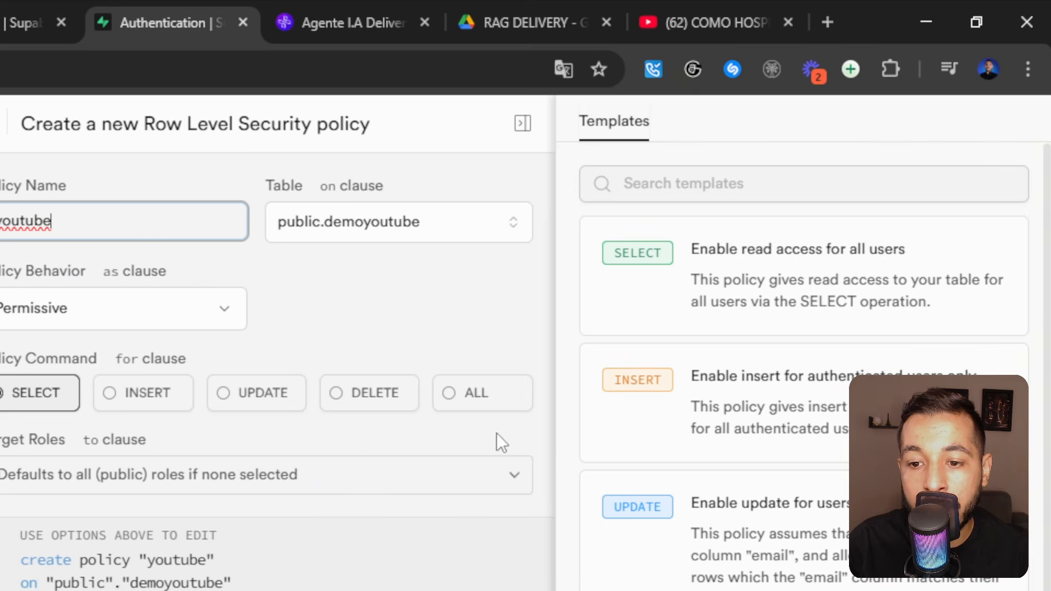
left_click(458, 406)
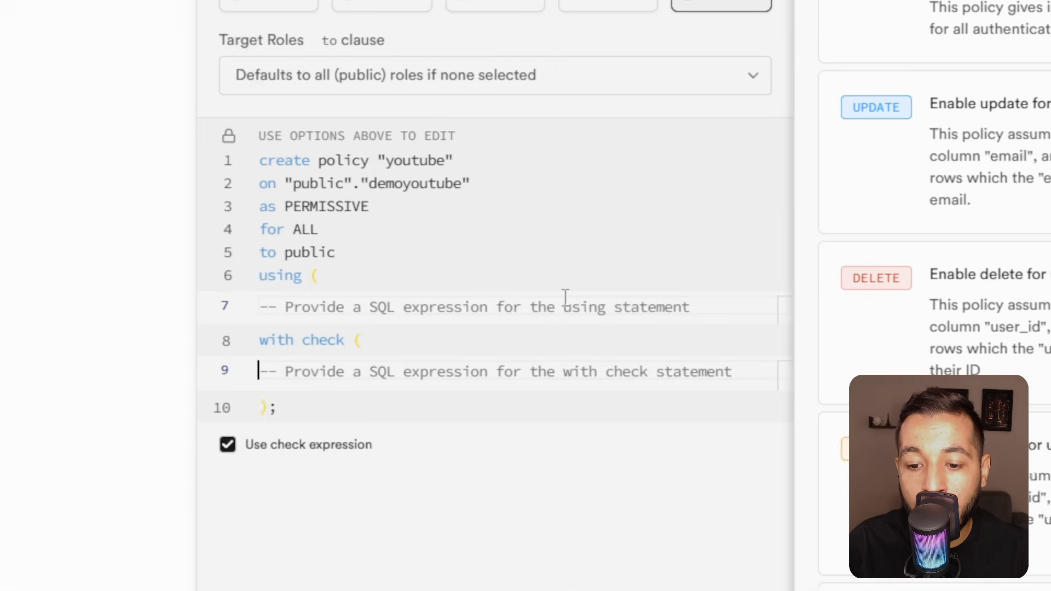
Step: Set the policy's using and with check expressions to true, and save the policy
left_click(559, 297)
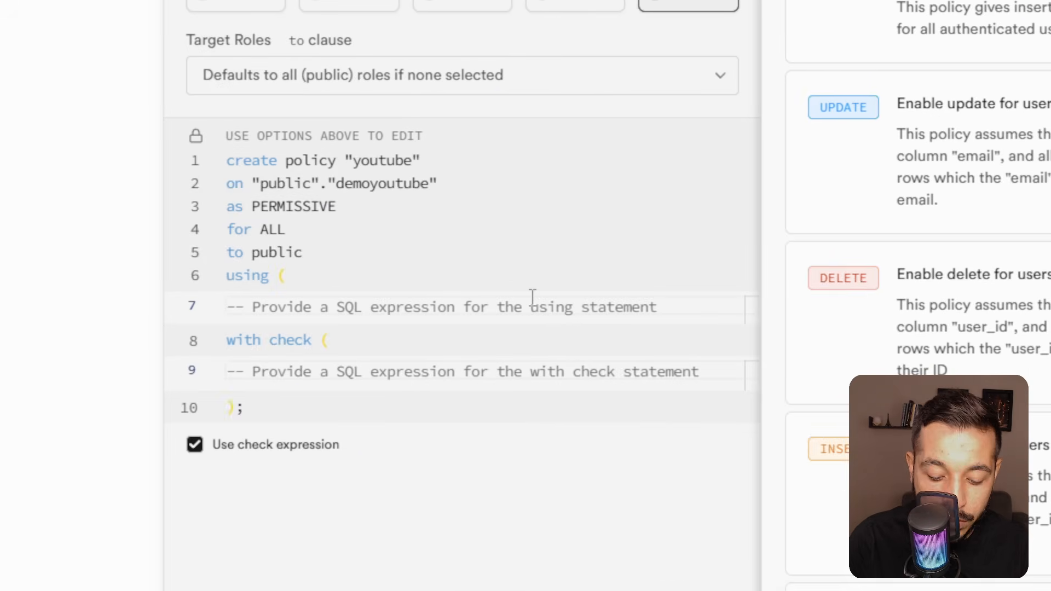
type("true")
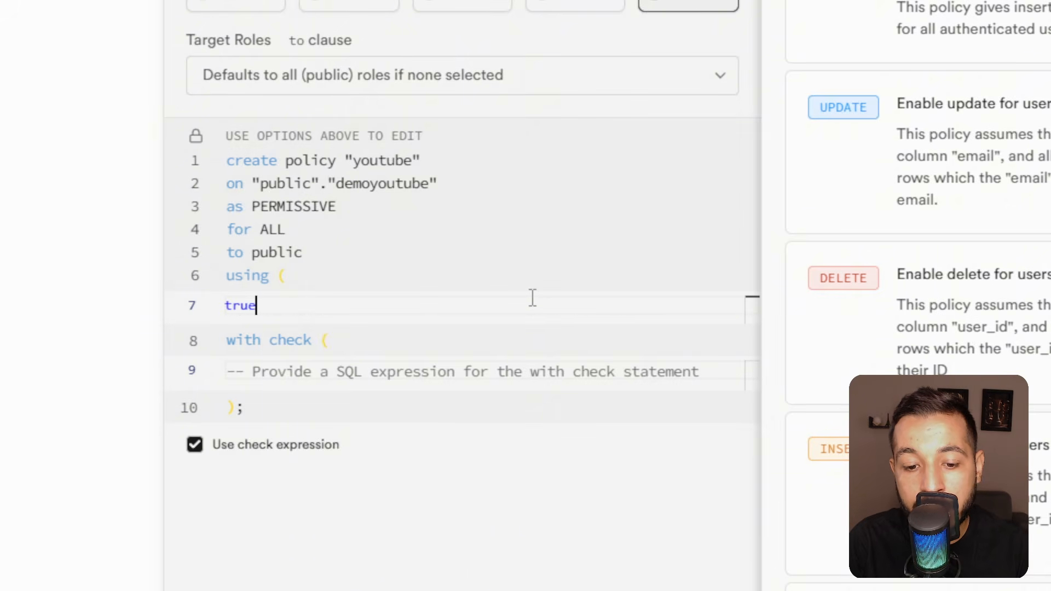
left_click(487, 364)
type("true")
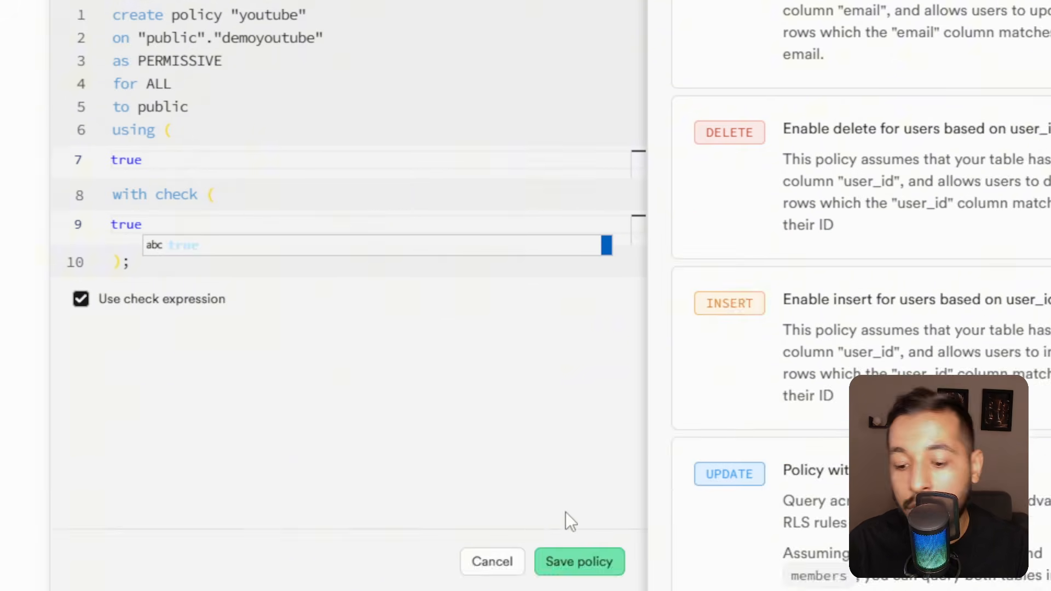
left_click(578, 561)
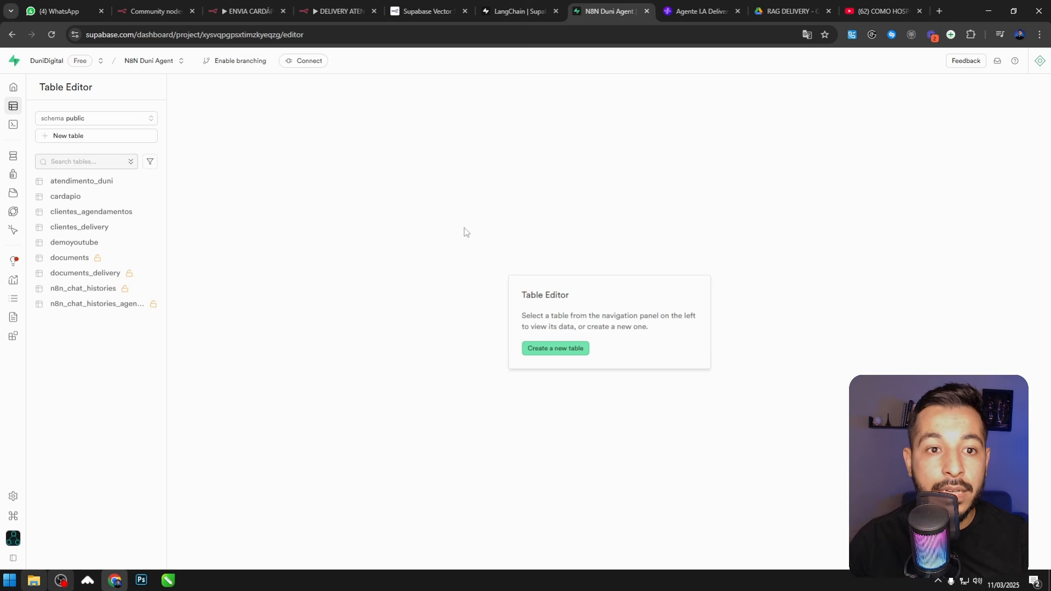
Step: View the cardapio table's data and the details of cardapioBucaneiro.pdf in the cardapio storage bucket
left_click(81, 202)
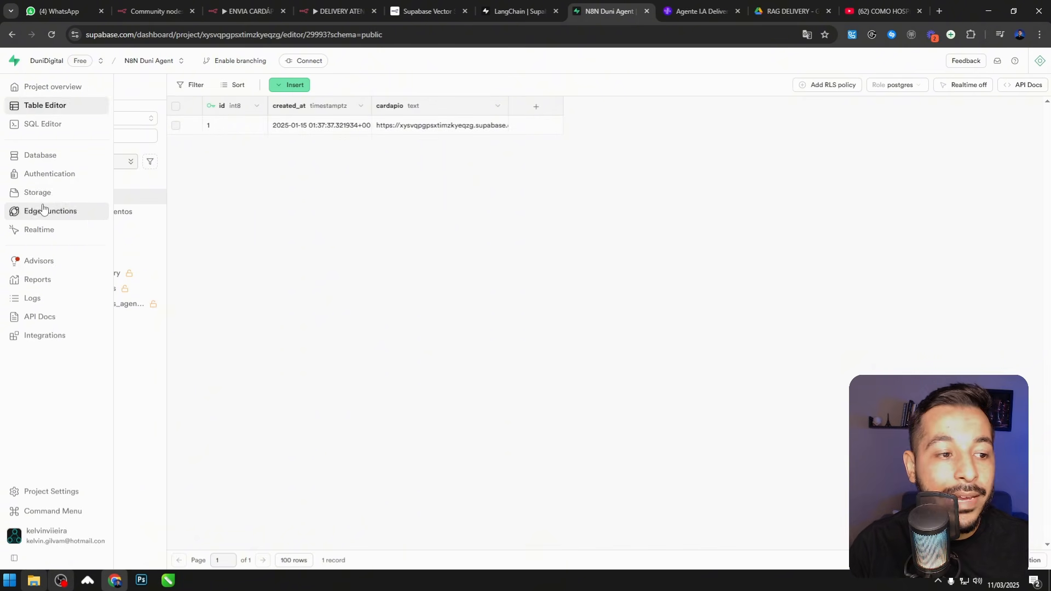
left_click(81, 196)
left_click(58, 184)
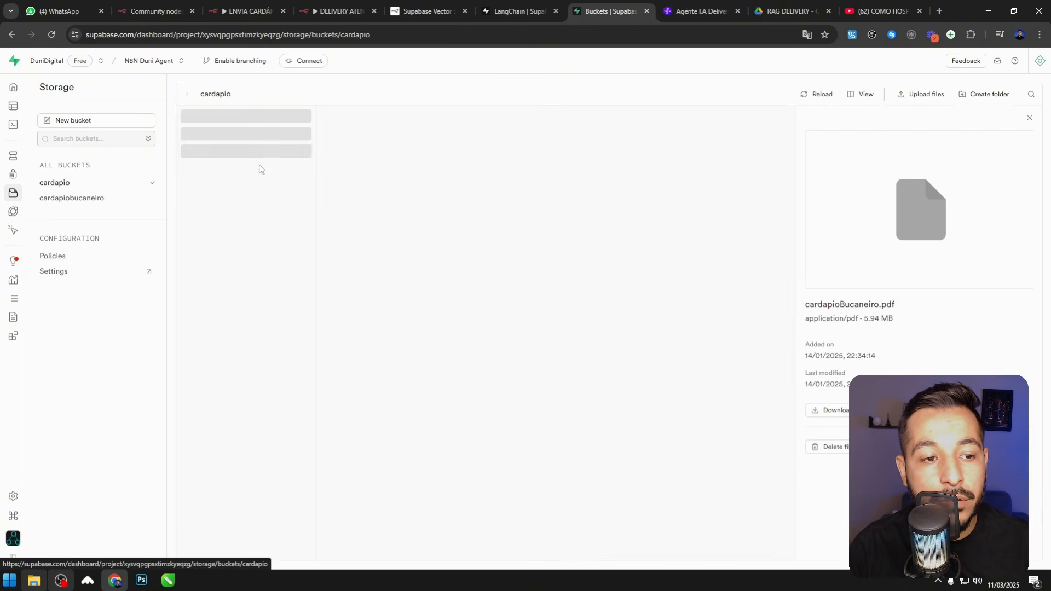
left_click(272, 127)
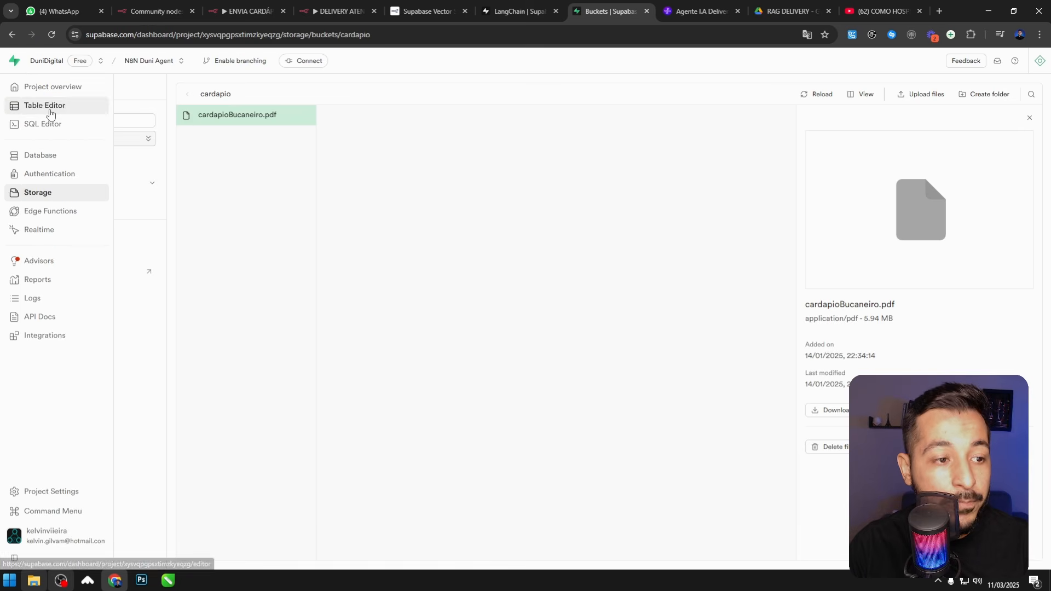
Step: Examine the full menu PDF link stored in the cardapio table's first row
left_click(47, 105)
left_click(65, 197)
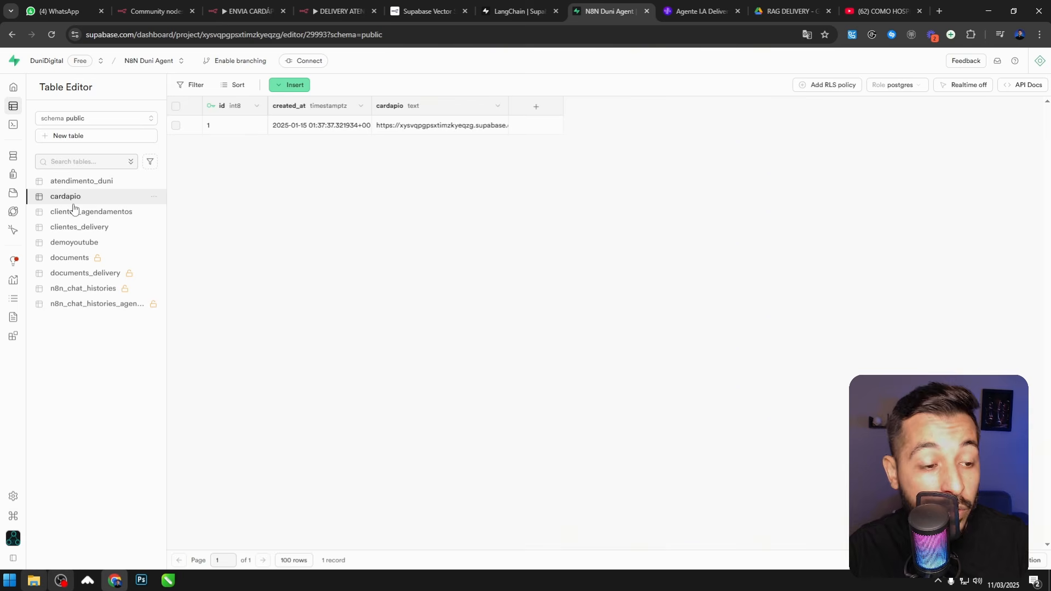
double_click(438, 127)
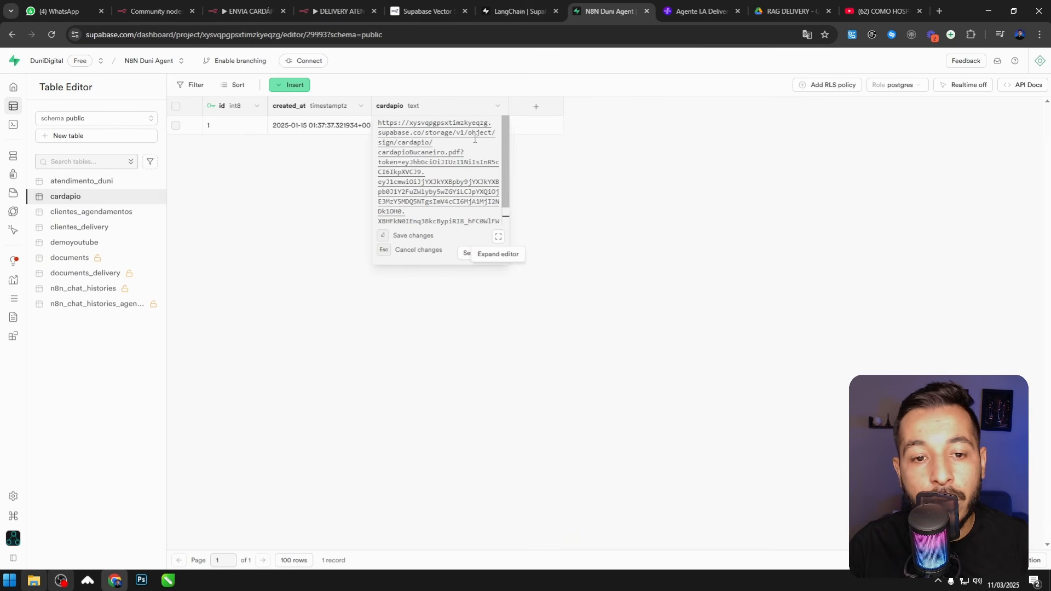
left_click(704, 254)
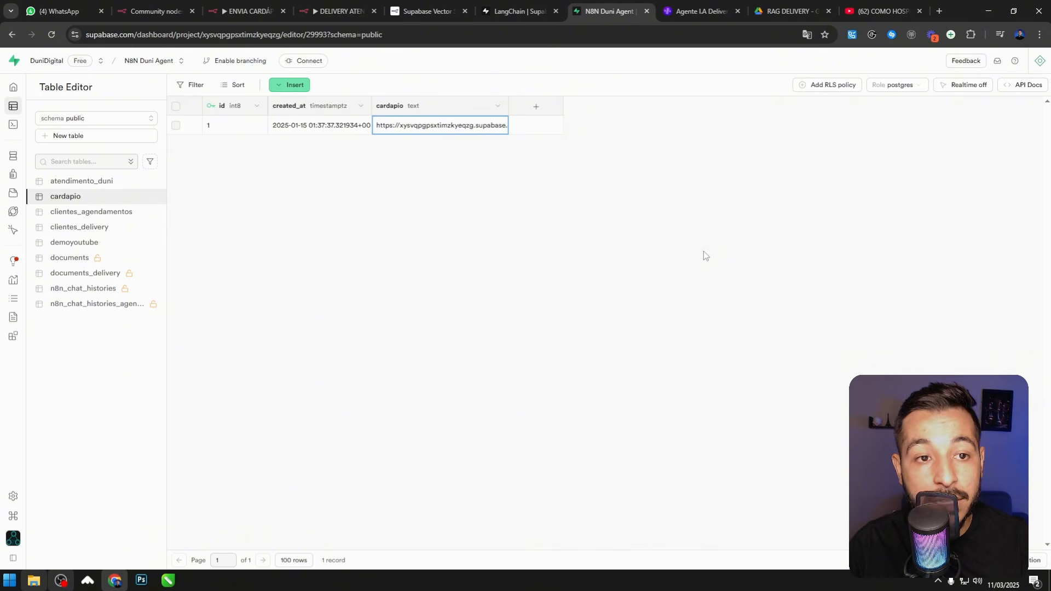
Step: Switch to the ENVIA CARDÁPIO workflow in n8n and inspect the Formalizar node's telefoneCliente and nomeCliente fields
left_click(248, 11)
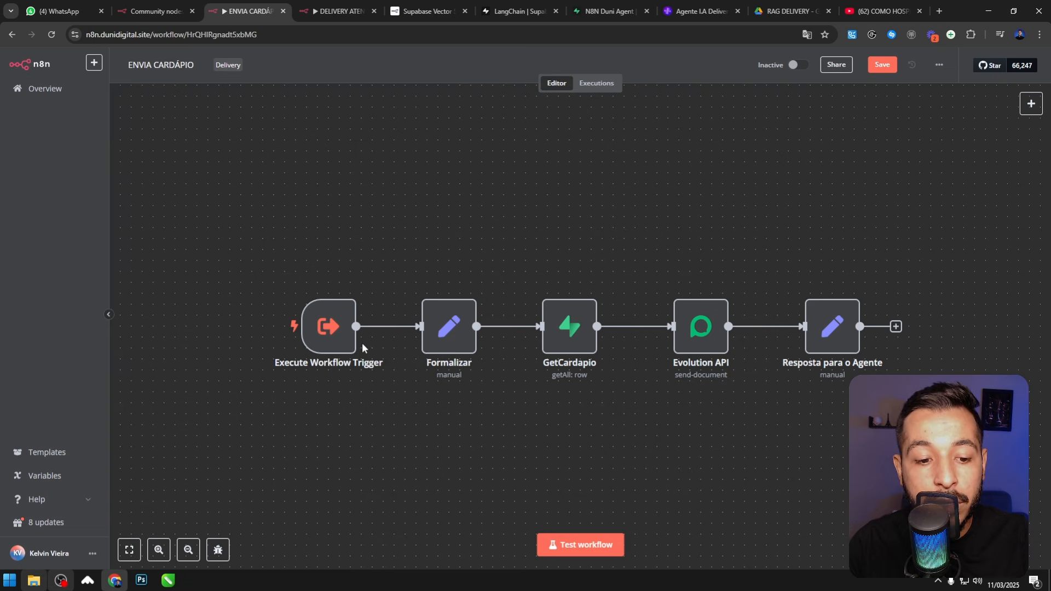
double_click(460, 342)
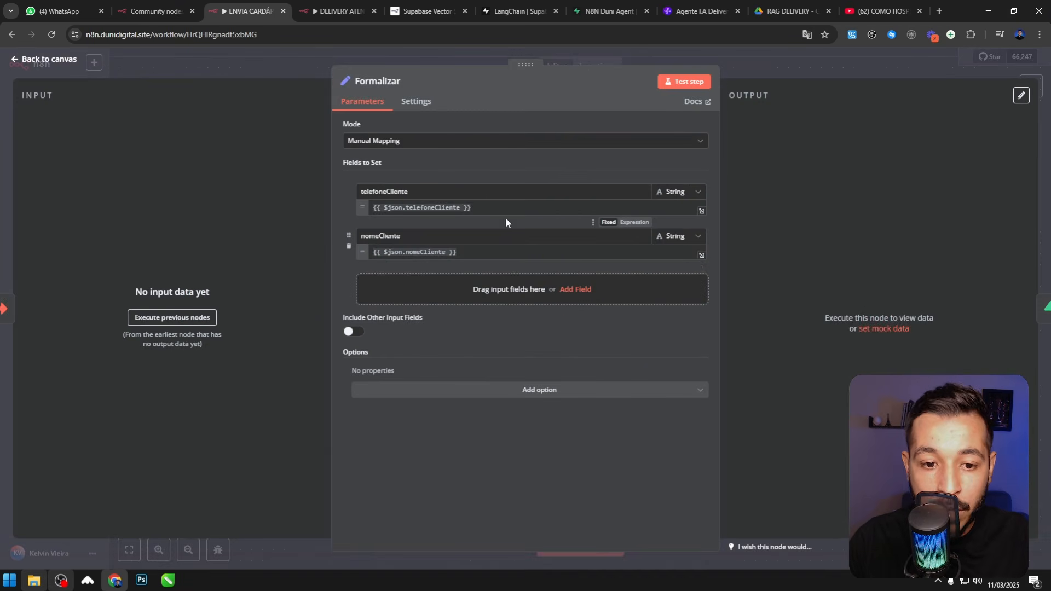
left_click(501, 213)
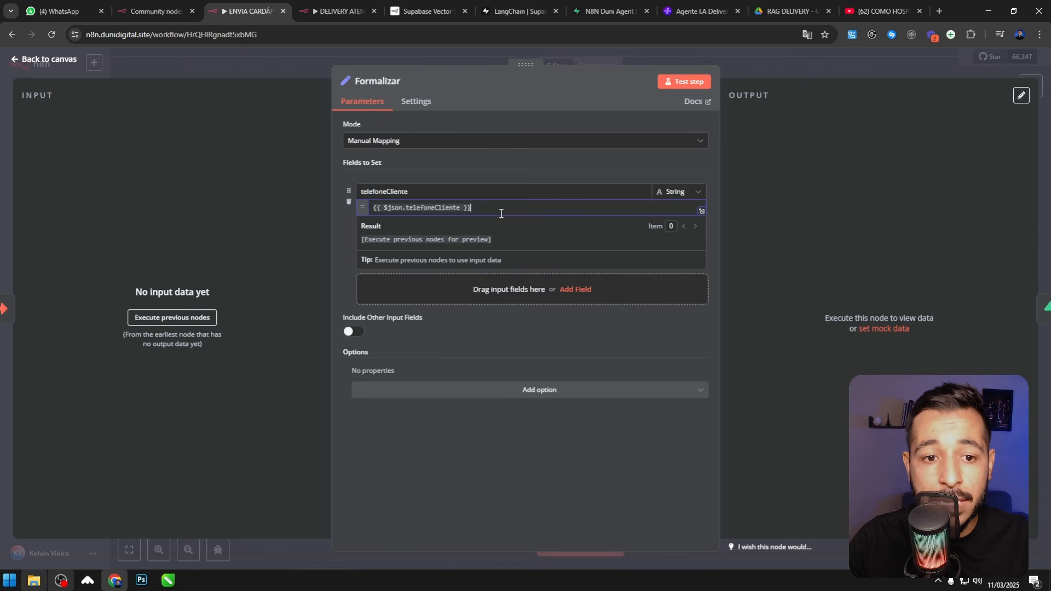
left_click(660, 340)
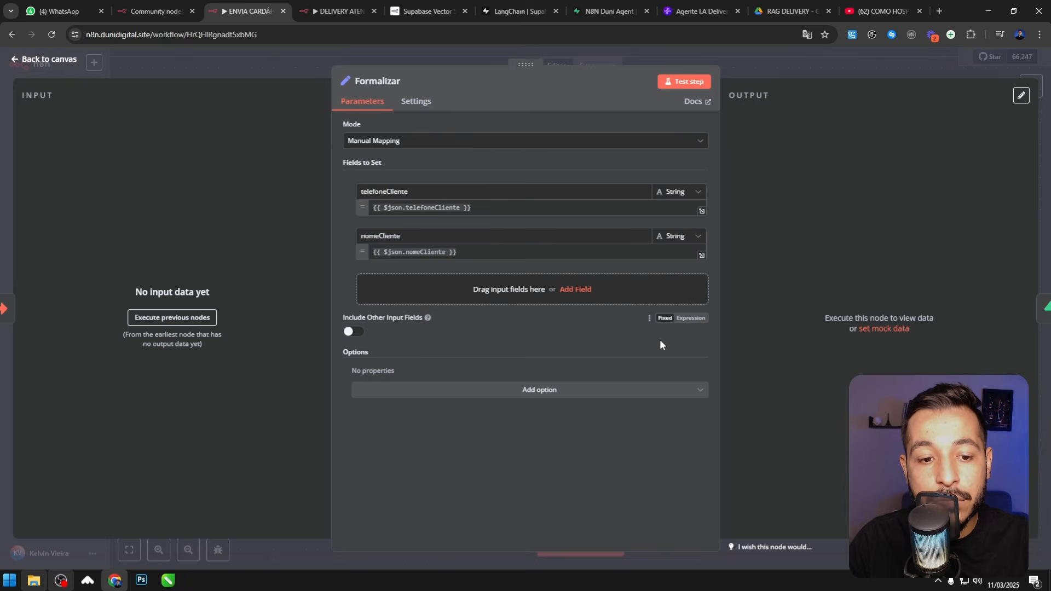
key("Escape")
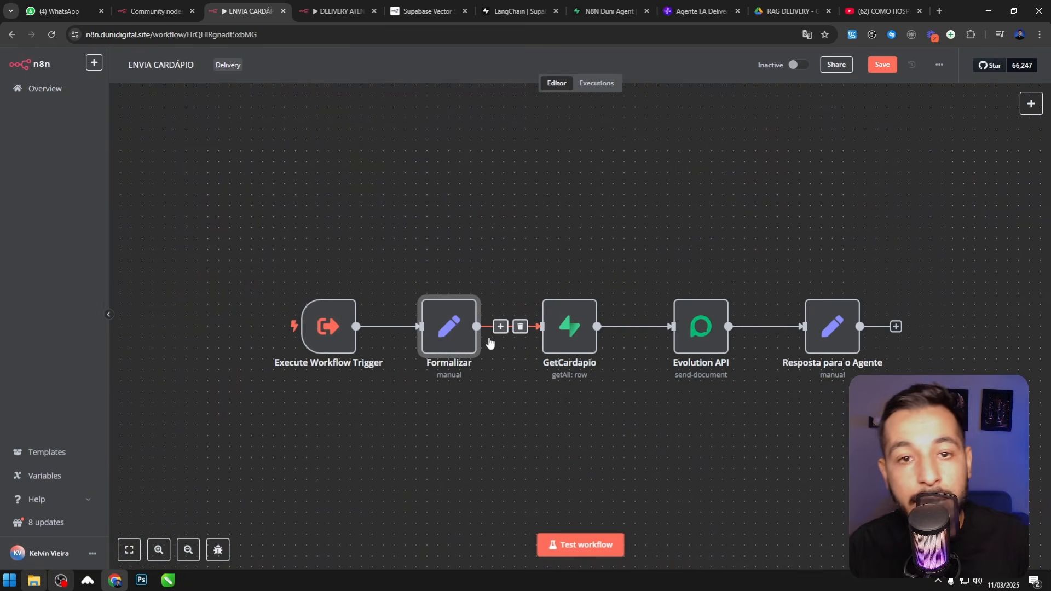
double_click(445, 344)
key("Escape")
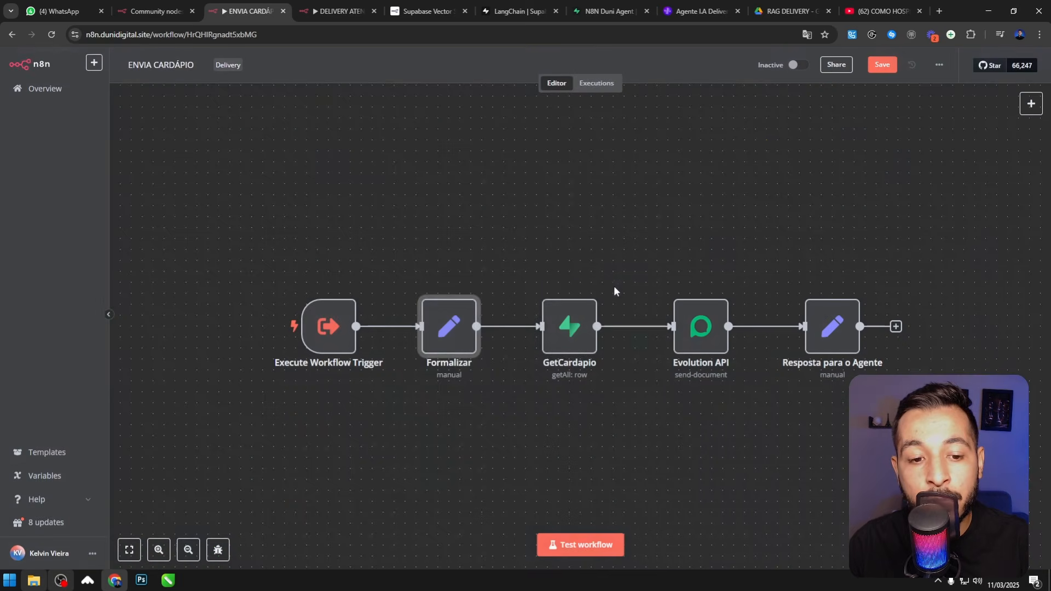
Step: Review the GetCardapio node's settings, keeping cardapio as the table its Get Many operation reads
double_click(572, 333)
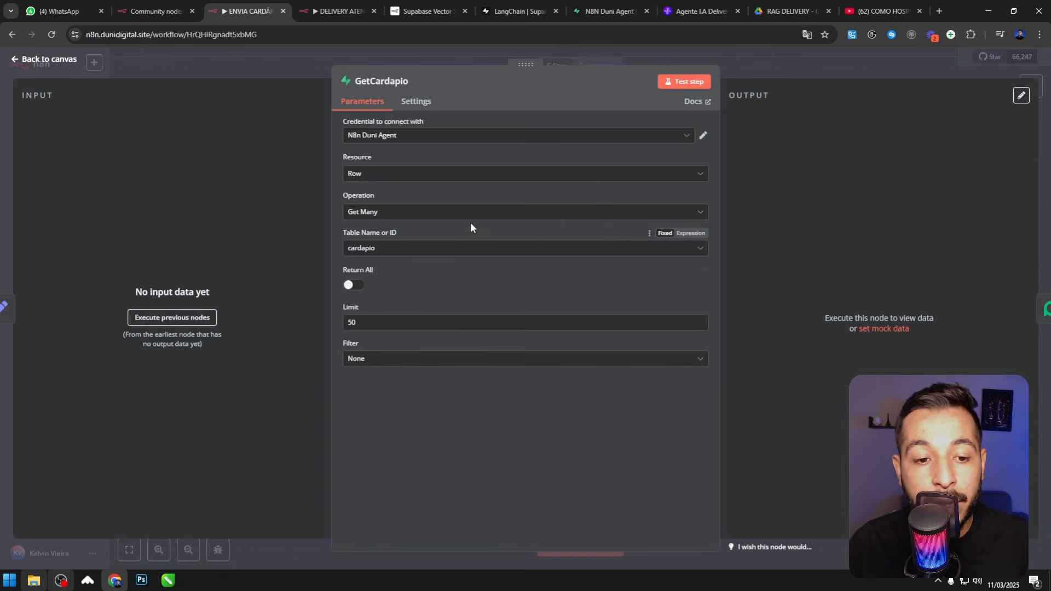
left_click(417, 250)
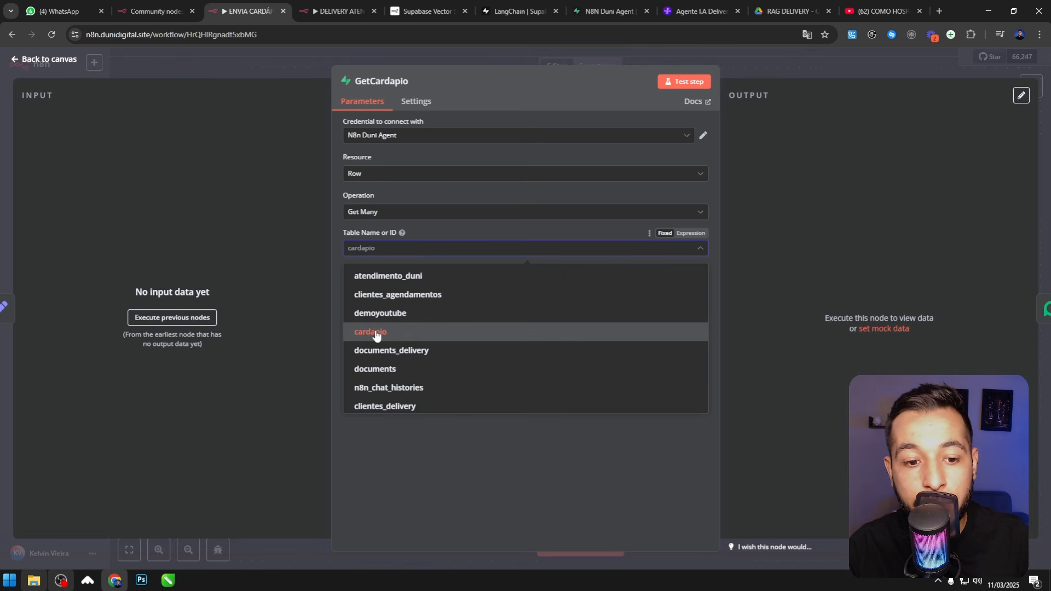
left_click(376, 333)
key("Escape")
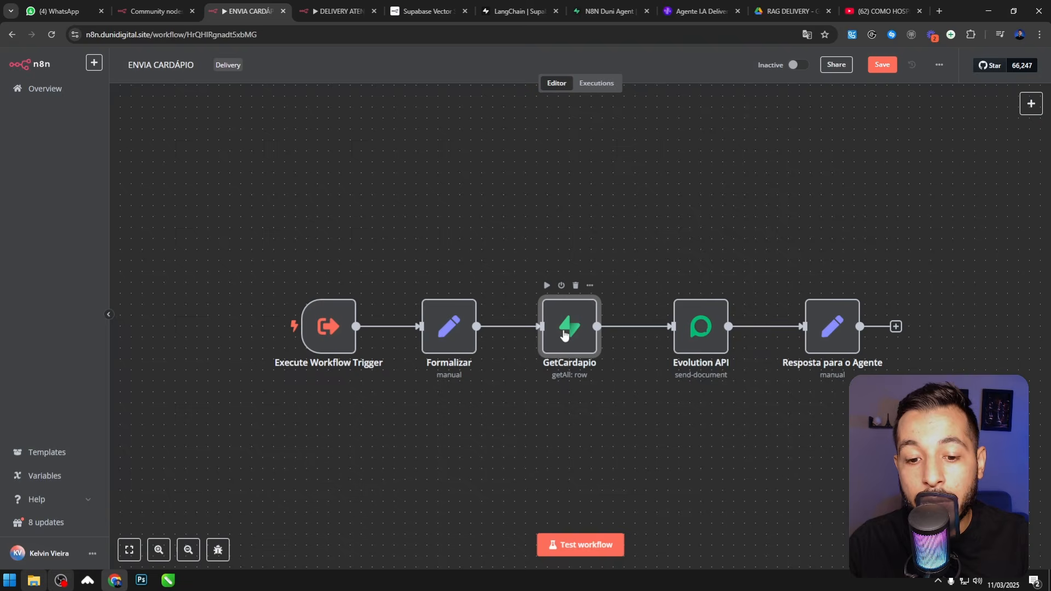
double_click(556, 328)
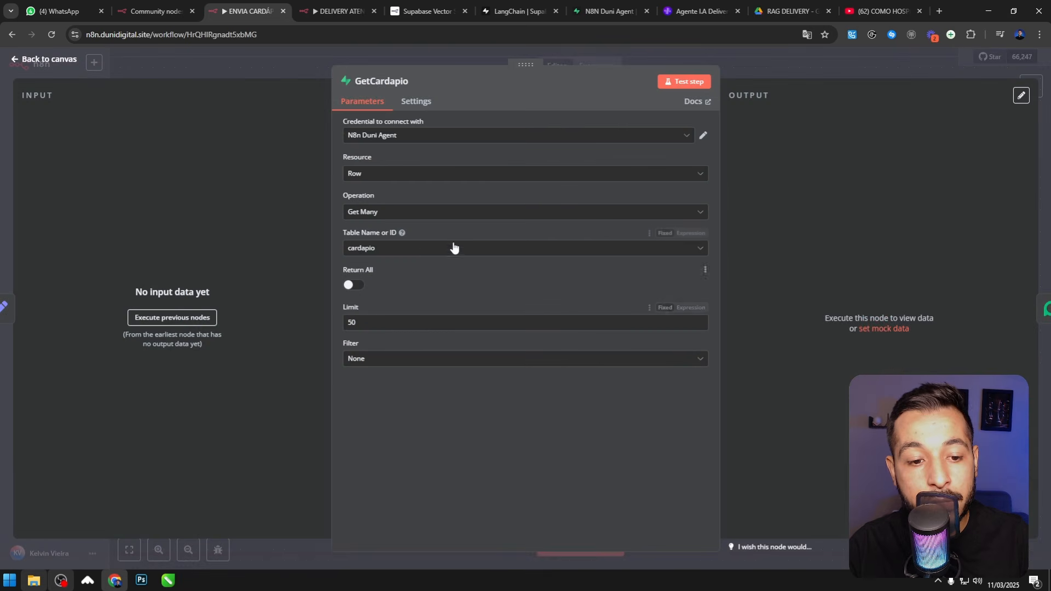
left_click(297, 58)
Step: Inspect the Documento and Número Do Destinatário expressions in the Evolution API node, and close the node
double_click(703, 342)
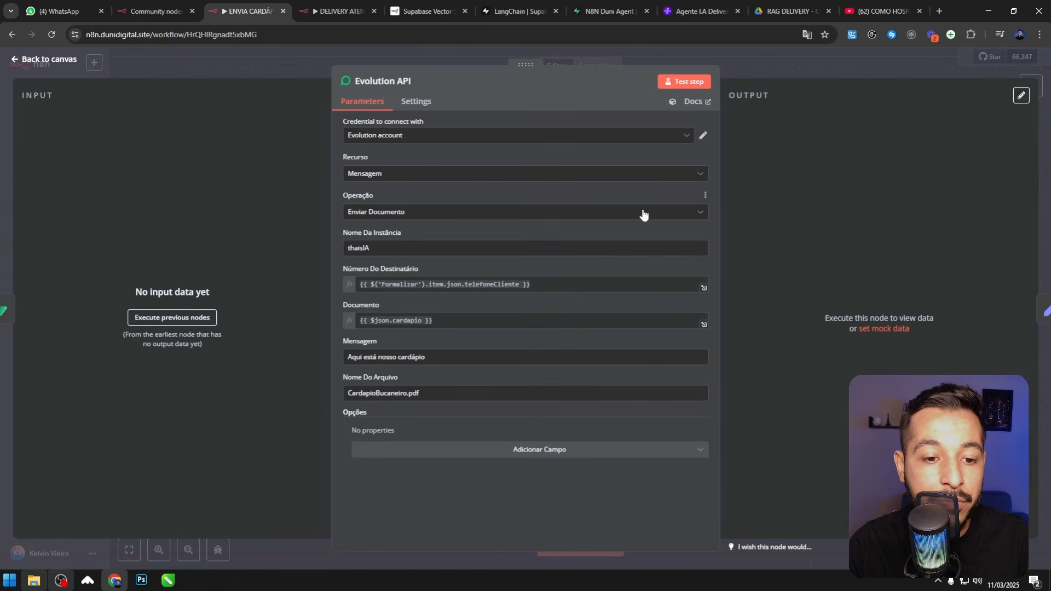
left_click(461, 321)
left_click_drag(460, 317, 333, 318)
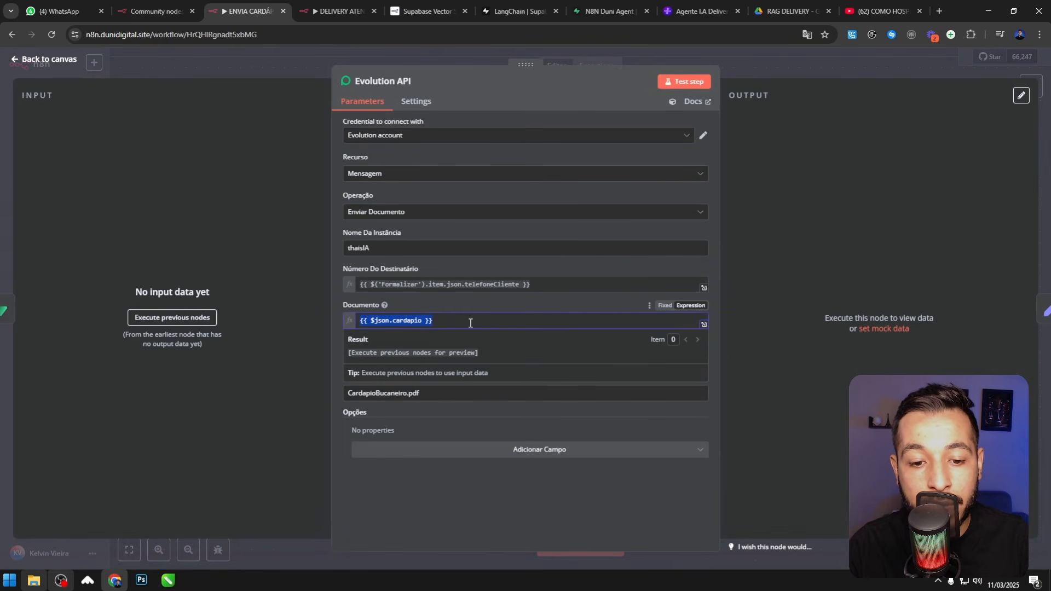
left_click(469, 323)
left_click(412, 285)
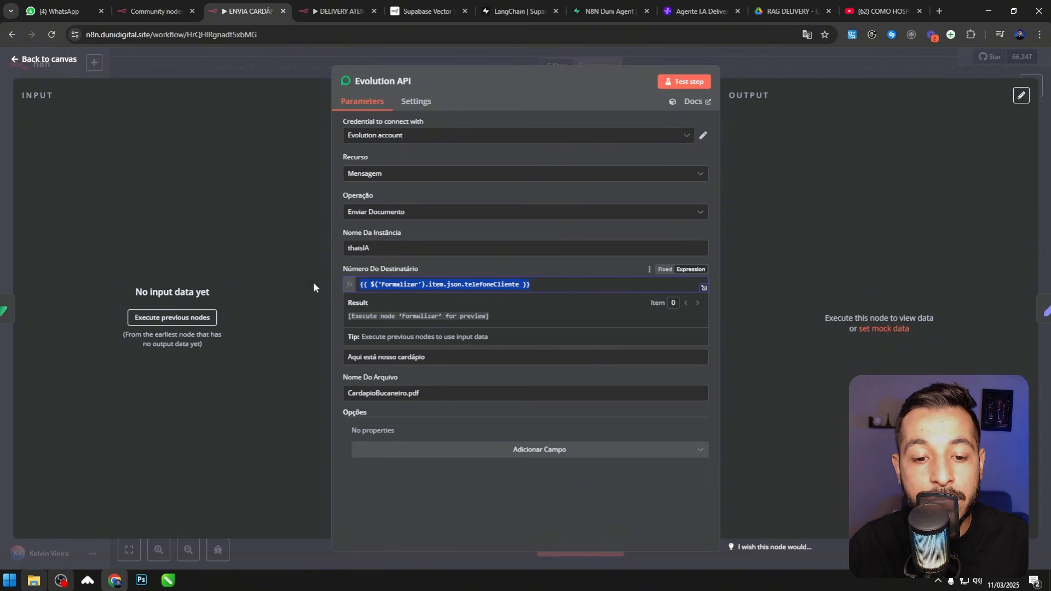
left_click(291, 60)
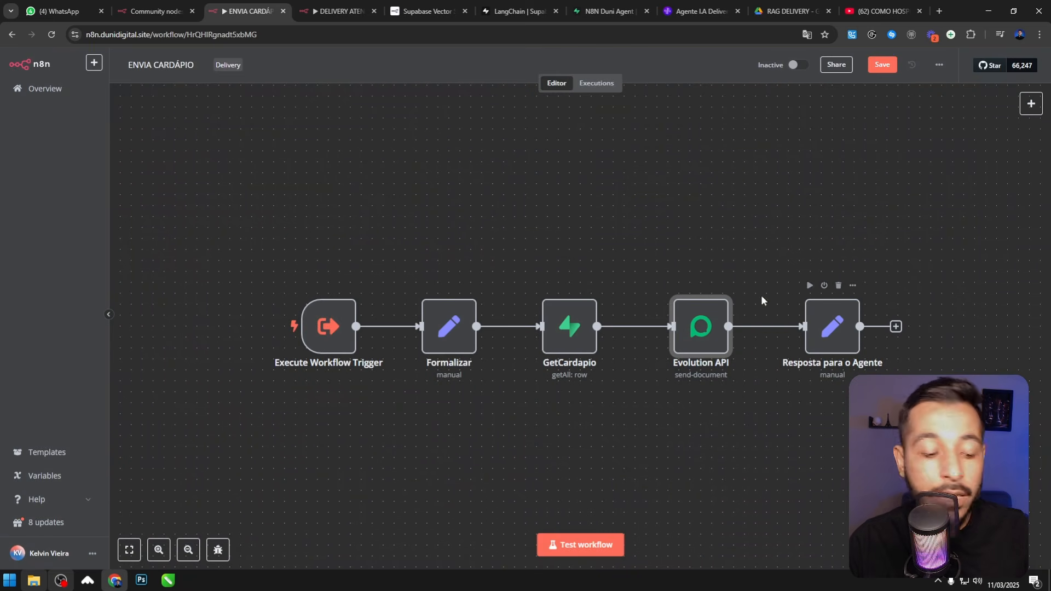
left_click(754, 207)
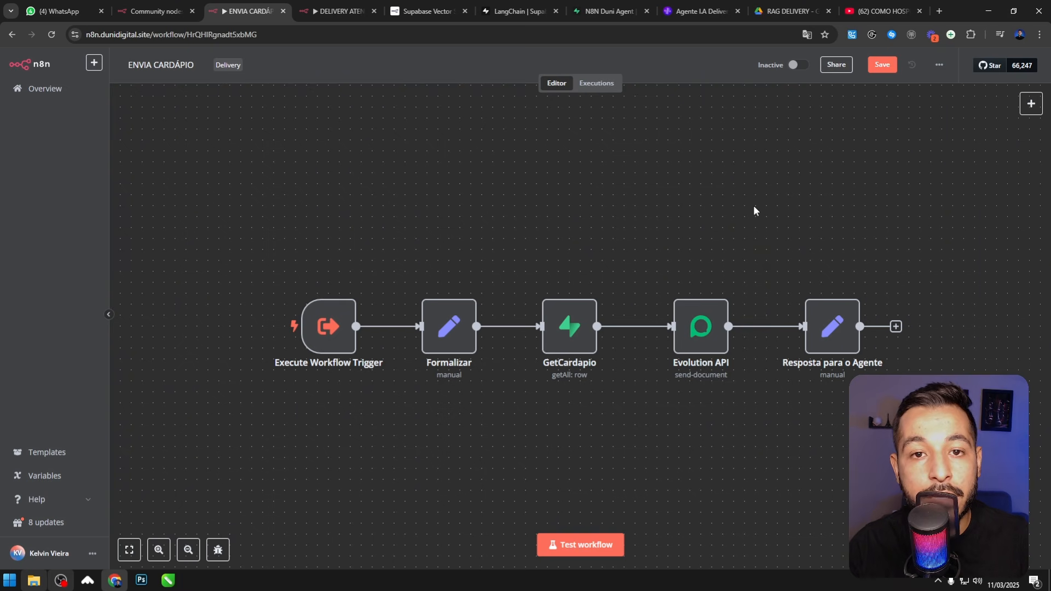
Step: Look over the whole DELIVERY ATENDIMENTO workflow, including its agent, RAG and address update sections
key("ctrl+Tab")
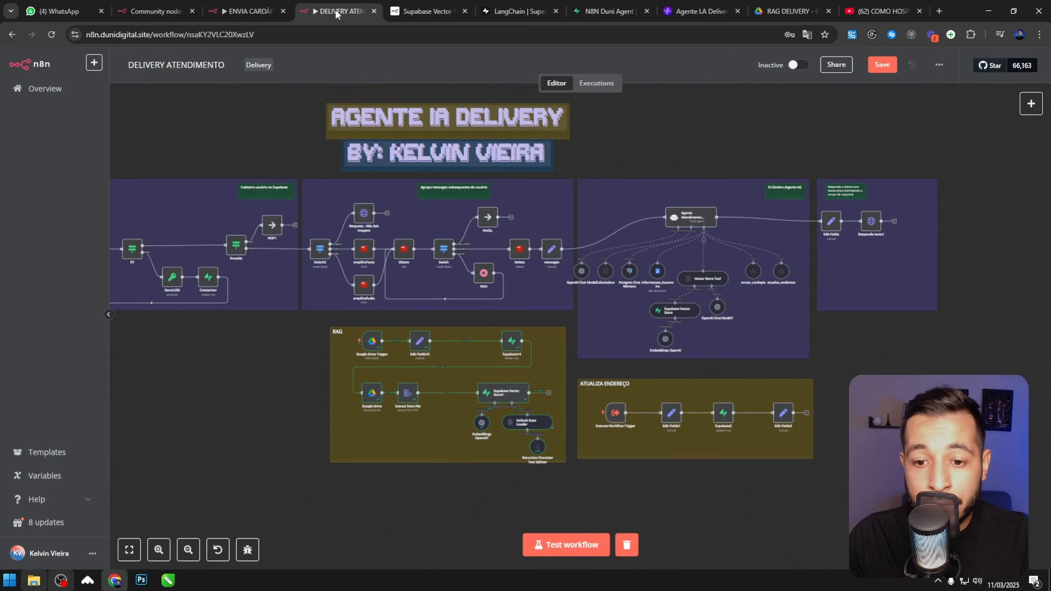
scroll(791, 306, "down", 4)
scroll(685, 268, "up", 3)
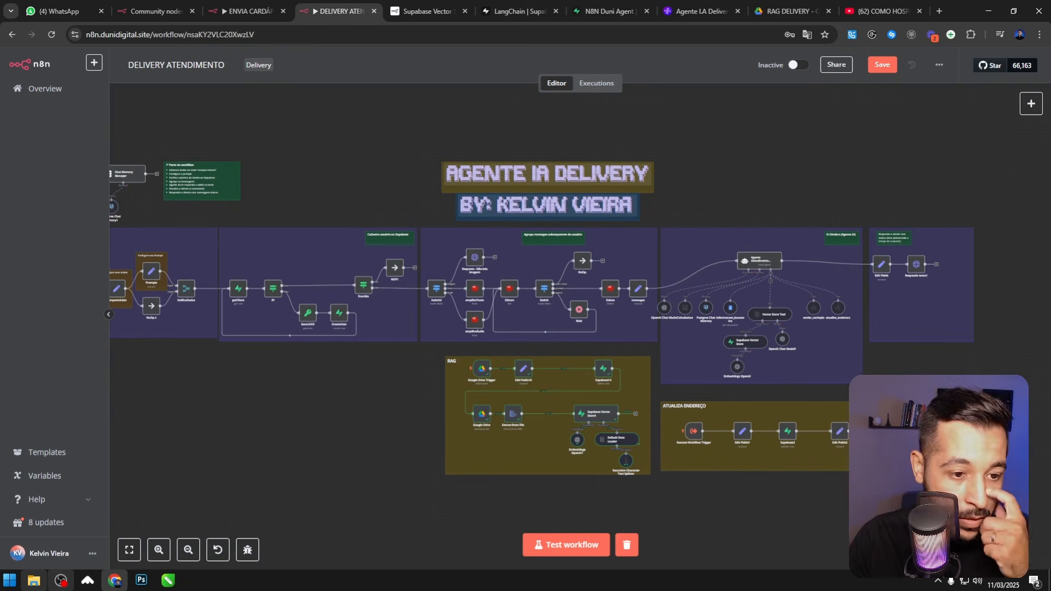
scroll(827, 331, "down", 3)
scroll(836, 281, "up", 3)
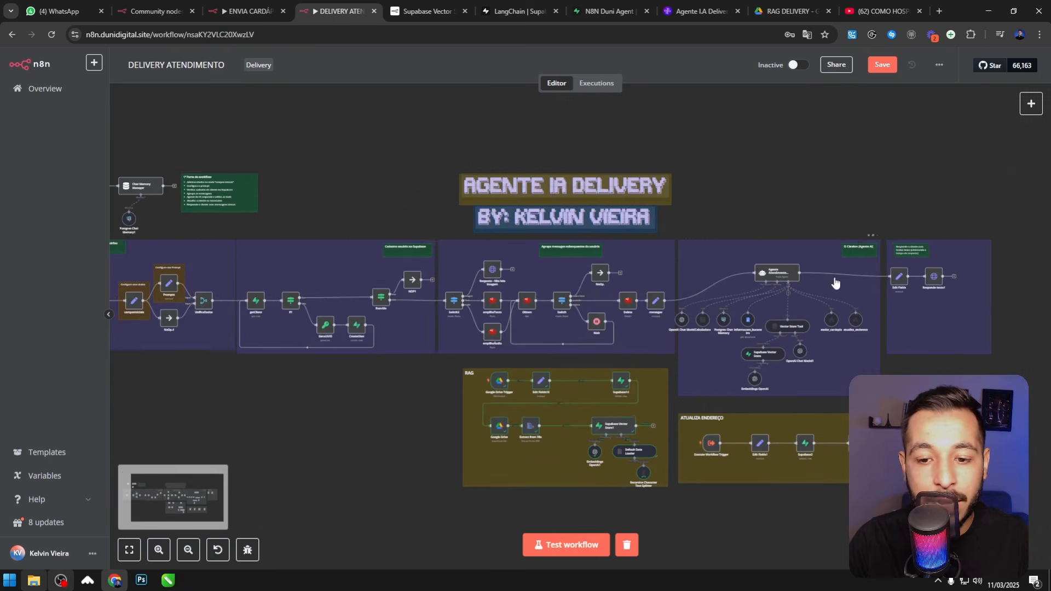
scroll(802, 269, "down", 3)
scroll(762, 228, "up", 3)
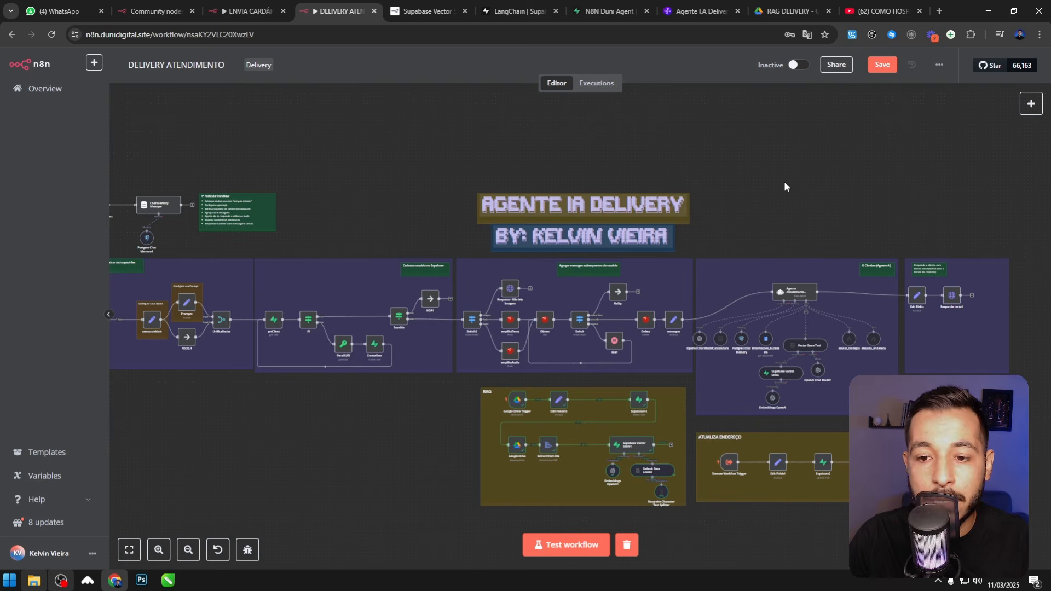
scroll(852, 225, "down", 3)
scroll(811, 204, "up", 2)
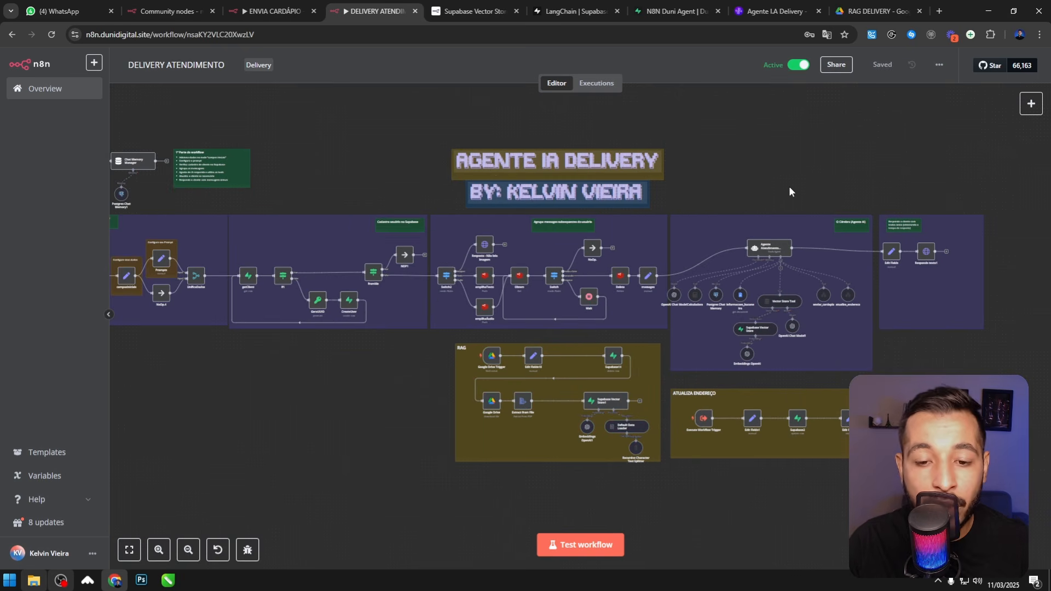
Step: Switch to WhatsApp and send the message "Oi, boa tarde" to the AI agent's chat
left_click(60, 11)
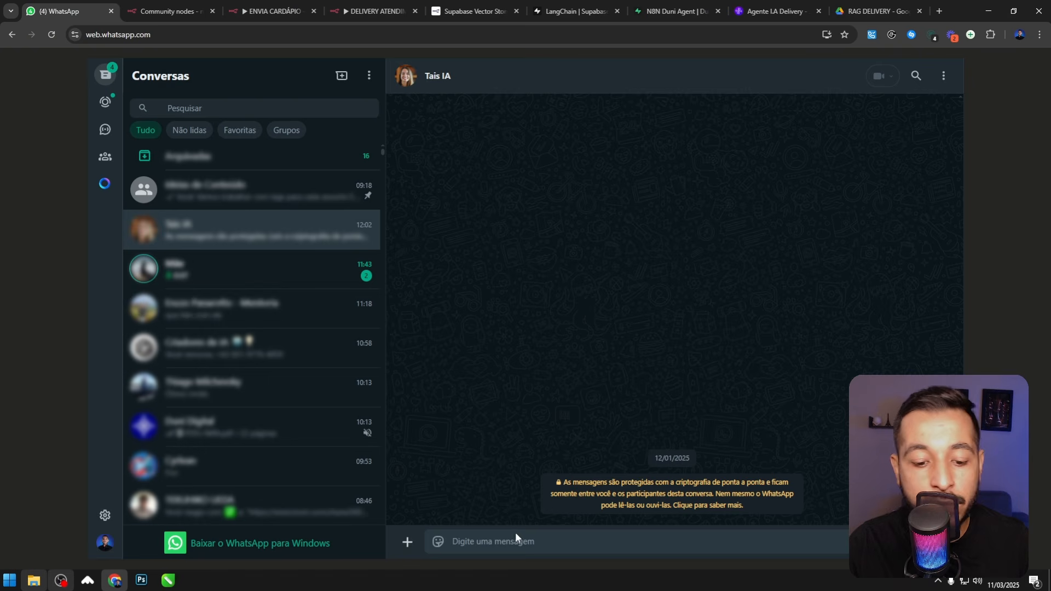
left_click(524, 548)
type("Oi")
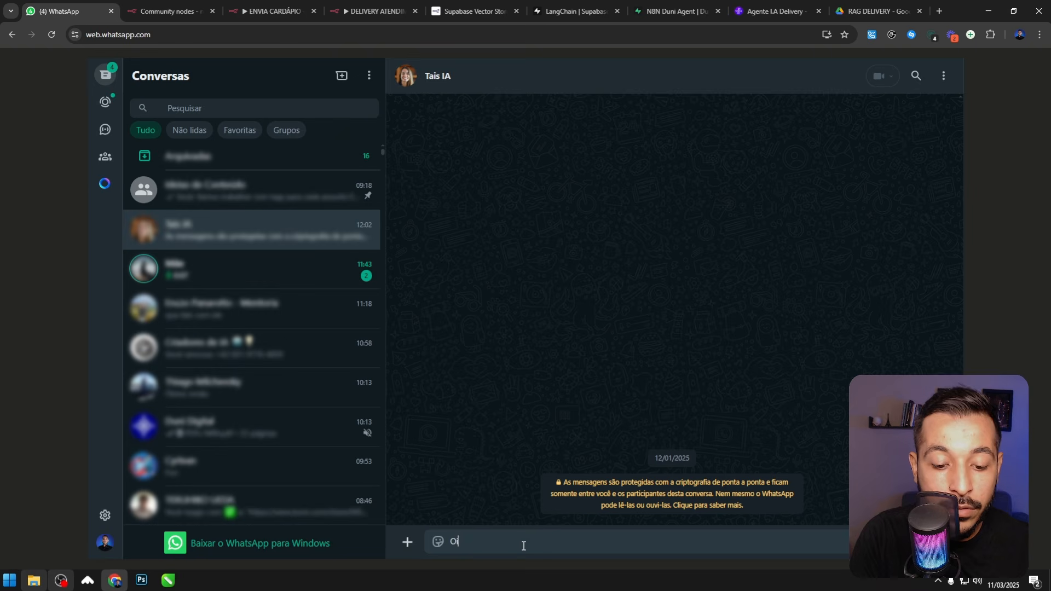
type(", boa tarde")
key("Return")
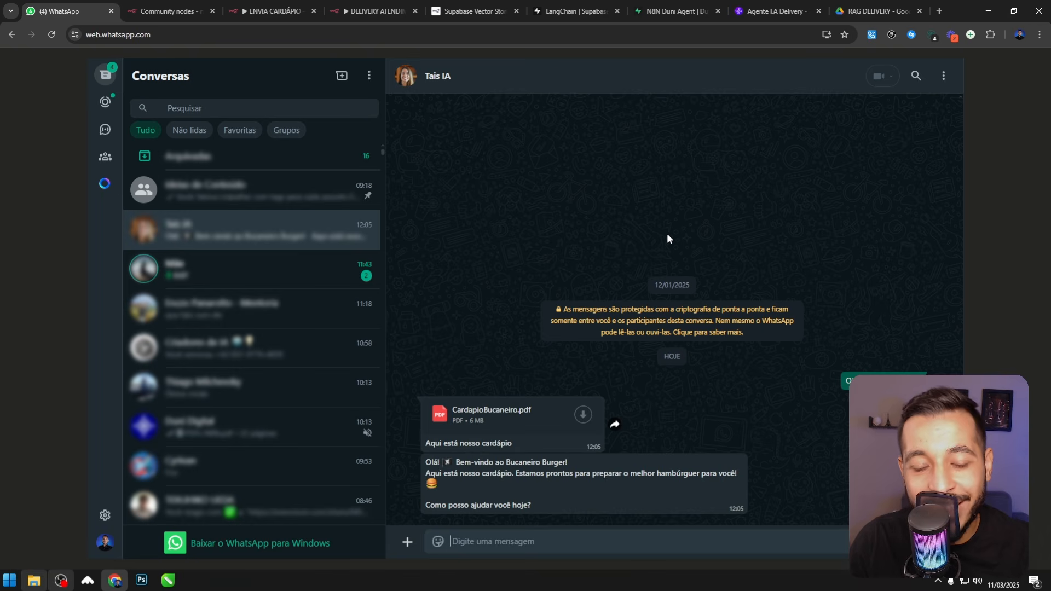
Step: Download and view the CardapioBucaneiro.pdf sent by the agent, close it, and read the accompanying welcome message
left_click(582, 415)
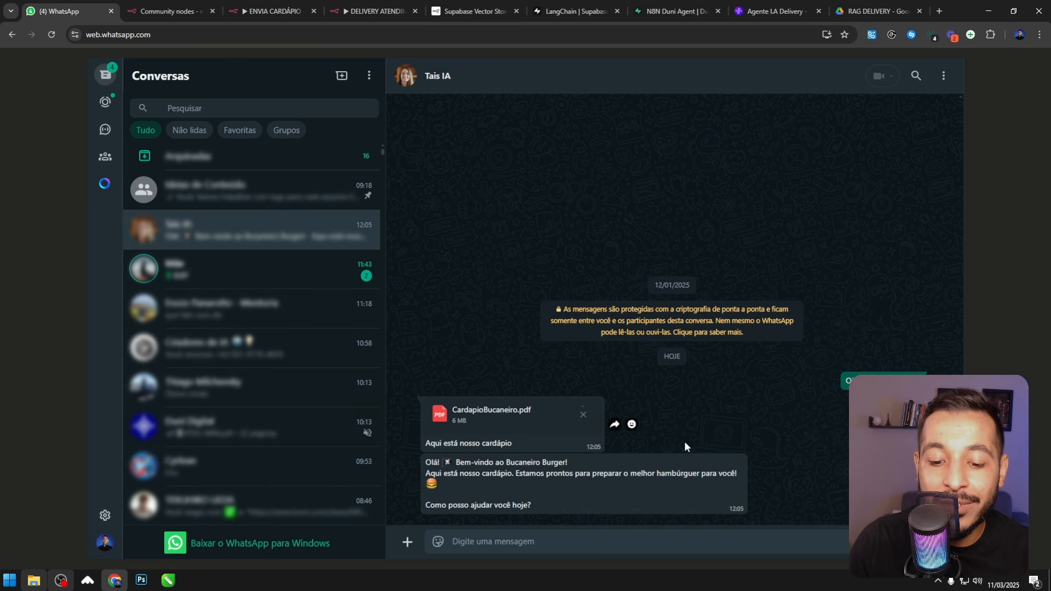
left_click(891, 64)
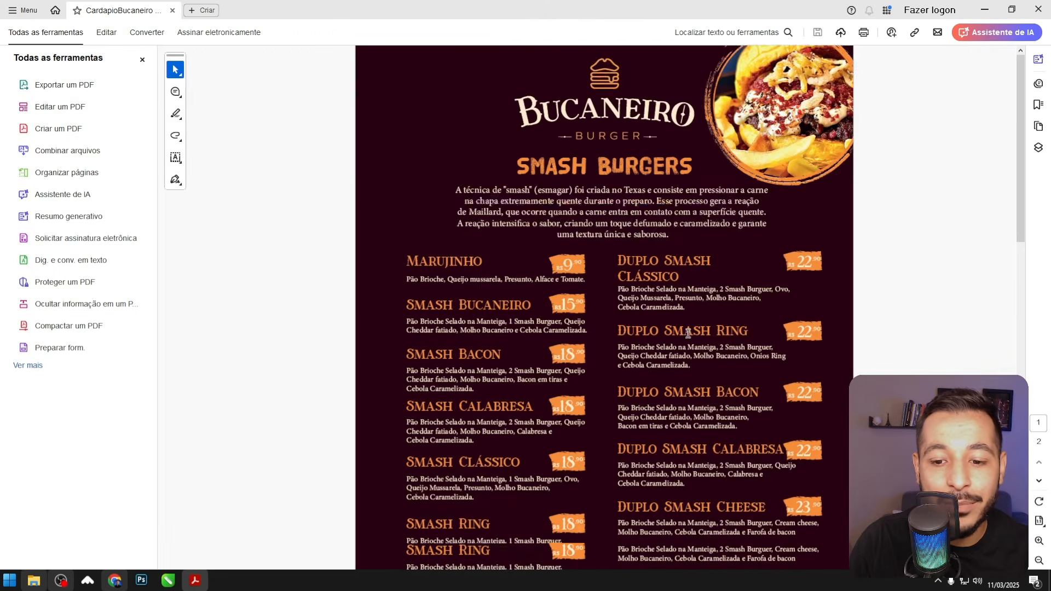
left_click(1038, 9)
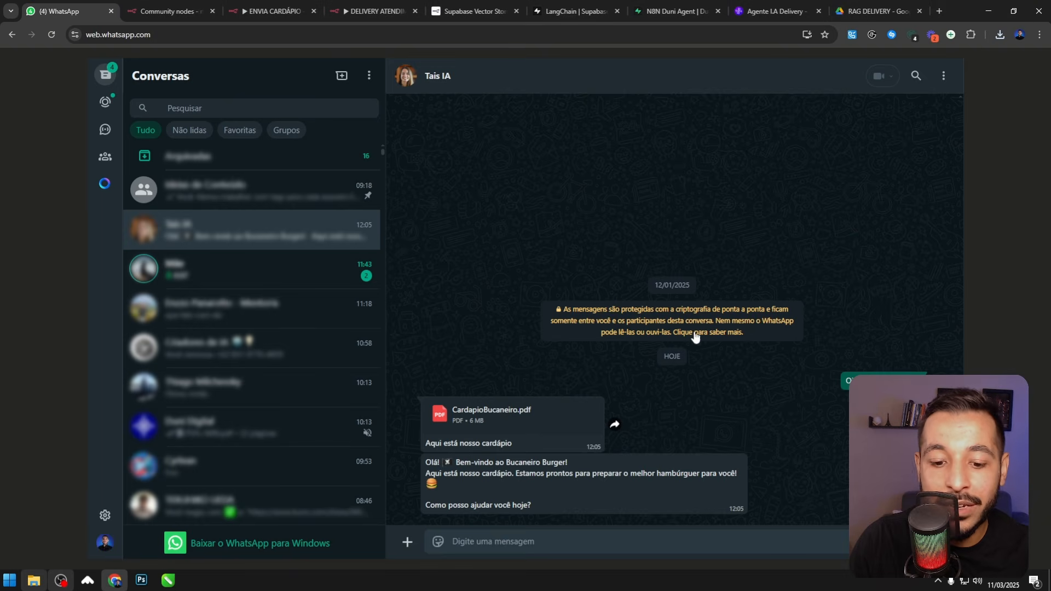
left_click_drag(559, 521, 426, 461)
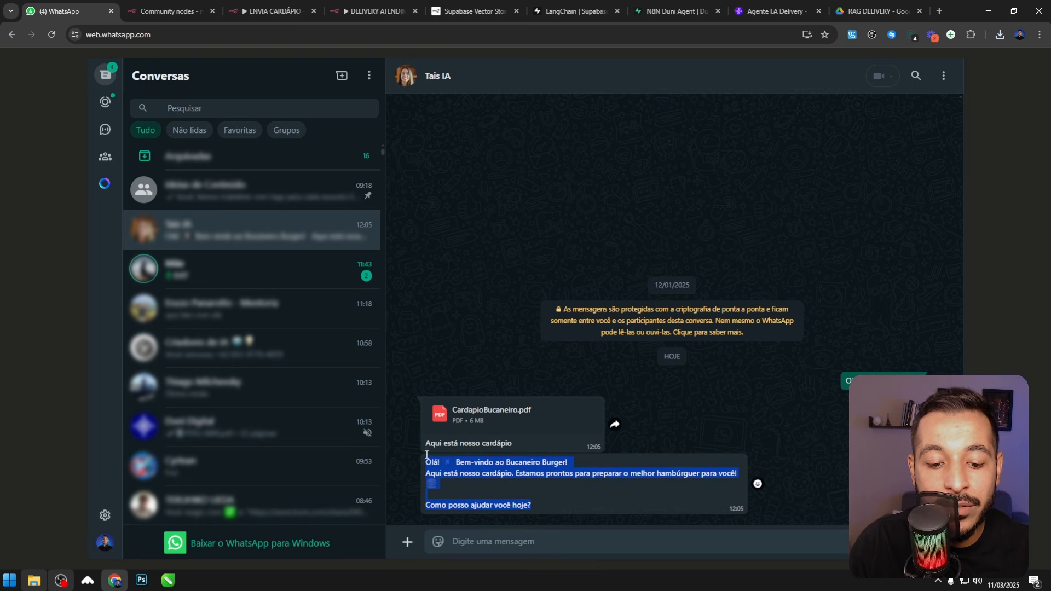
left_click(576, 504)
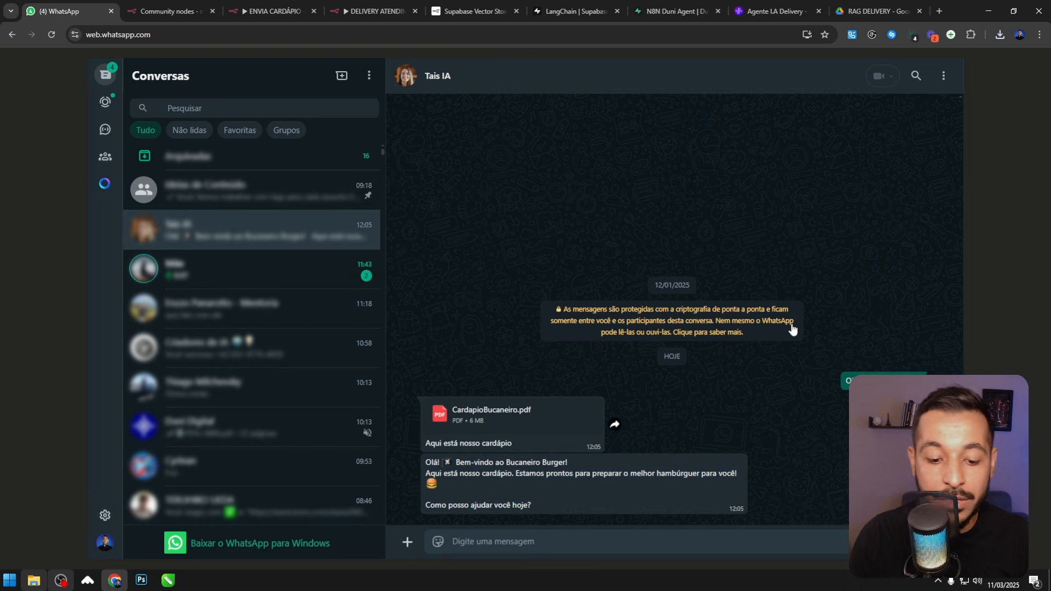
Step: Send the agent the order message "Eu gostaria de um marujinho"
left_click(669, 535)
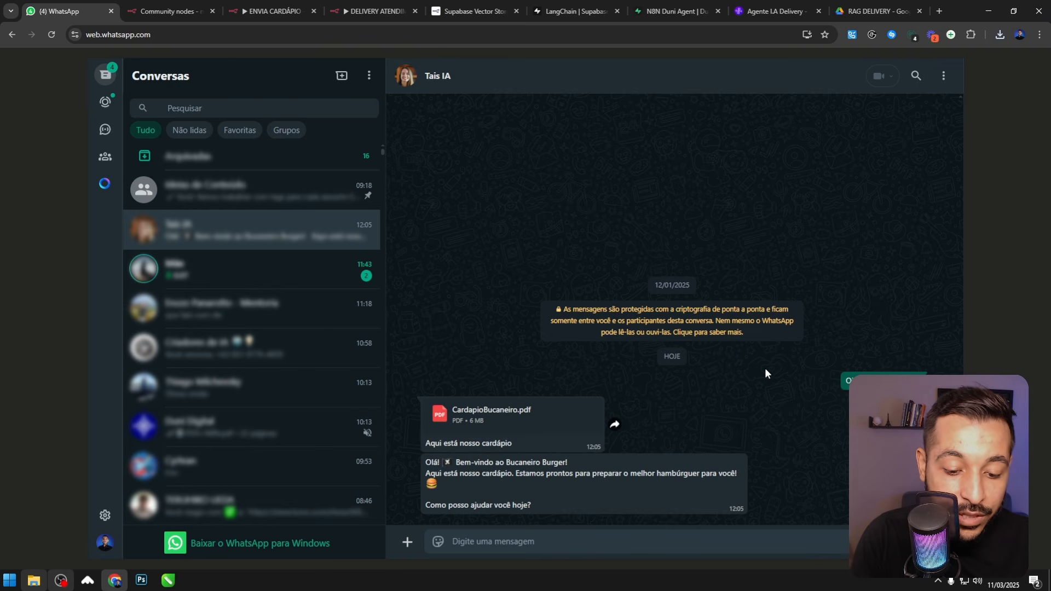
type("Eu gostaria")
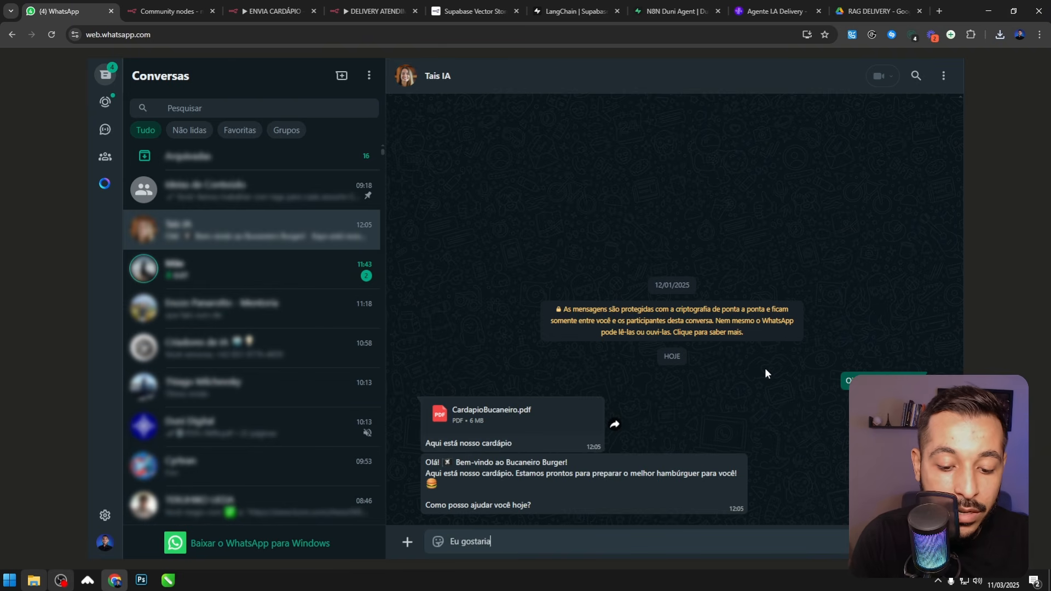
type(" de um maruj")
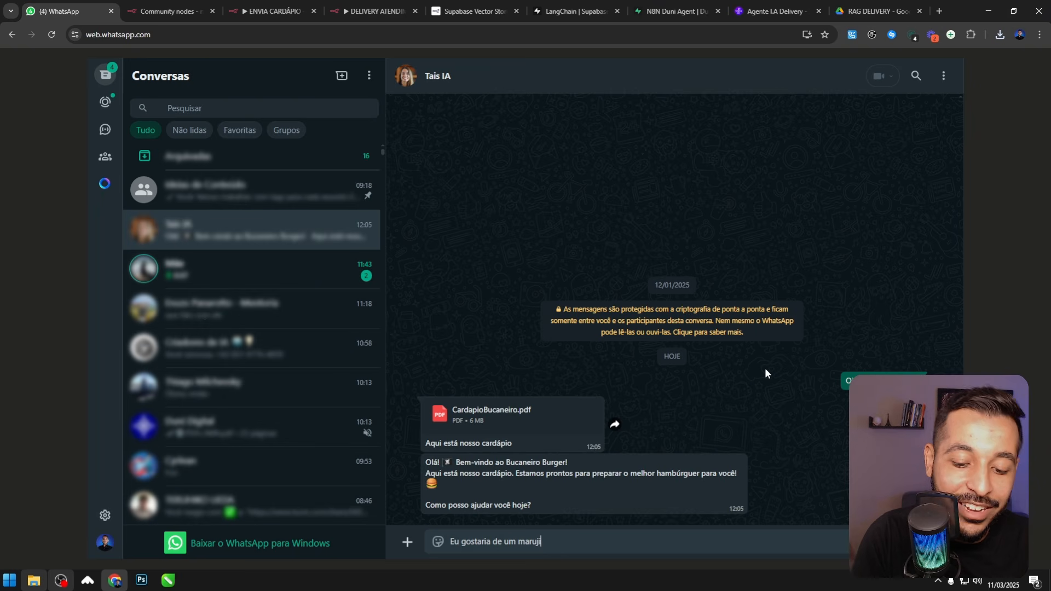
type("inho")
key("Return")
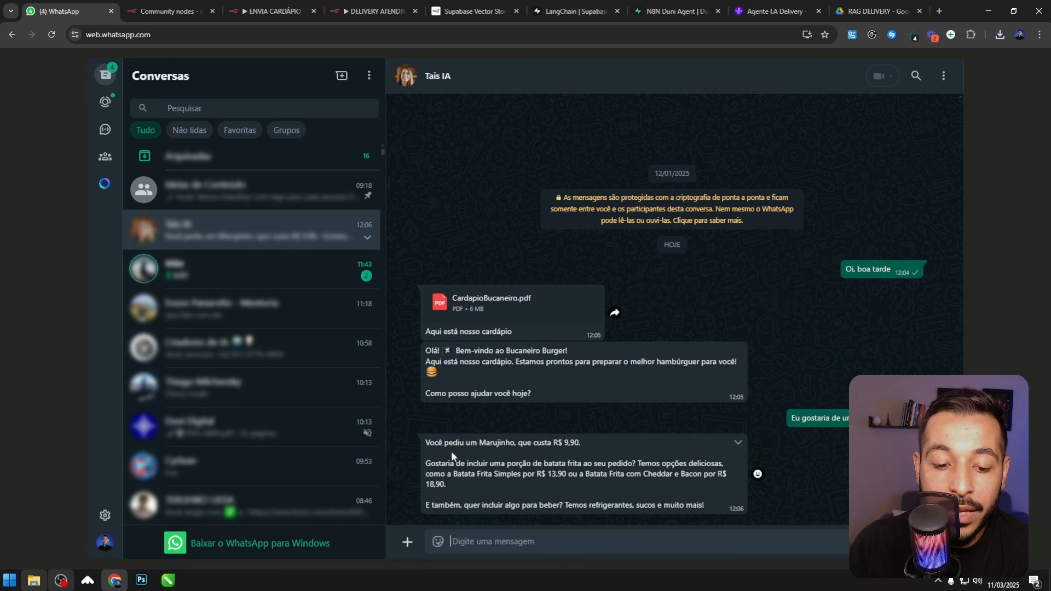
Step: Compare the sent Marujinho order message with the item and price confirmed at the start of the agent's reply
left_click_drag(441, 443, 496, 443)
left_click(496, 443)
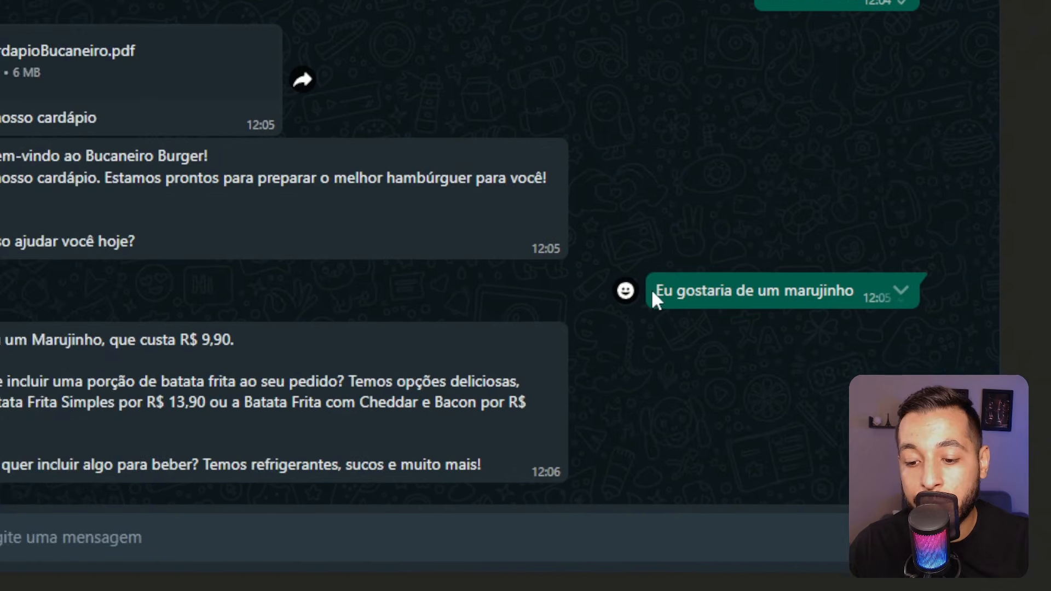
left_click_drag(543, 297, 622, 298)
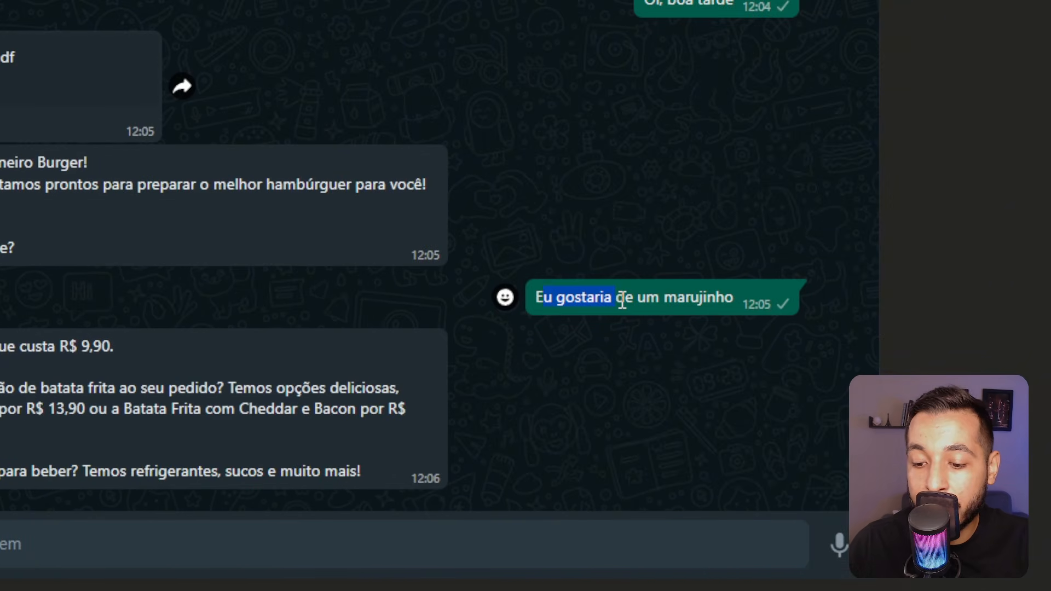
left_click(536, 298)
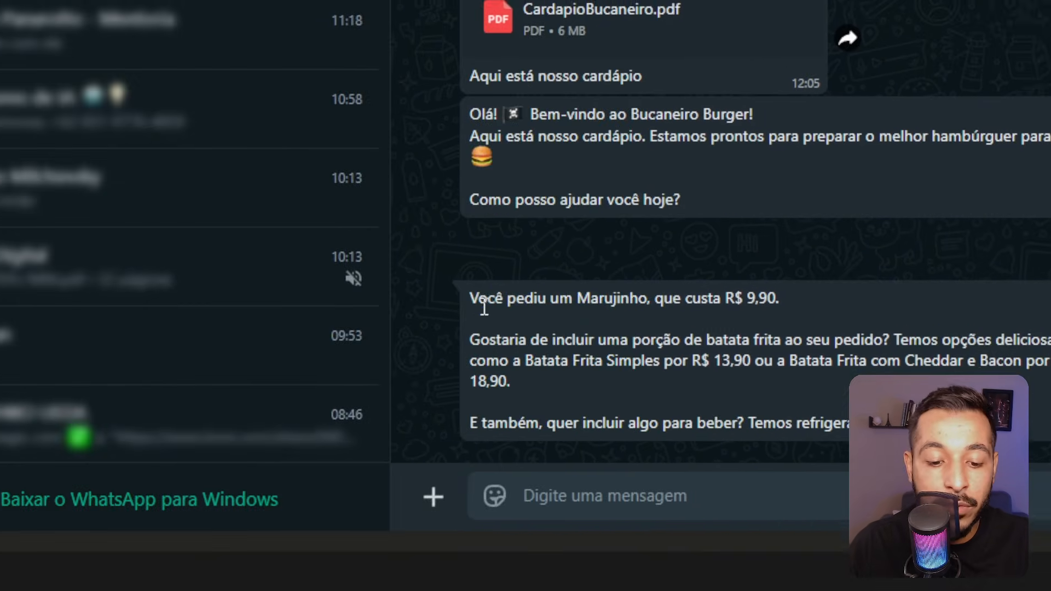
triple_click(529, 307)
left_click_drag(497, 297, 772, 293)
left_click(734, 299)
left_click(805, 293)
left_click(687, 344)
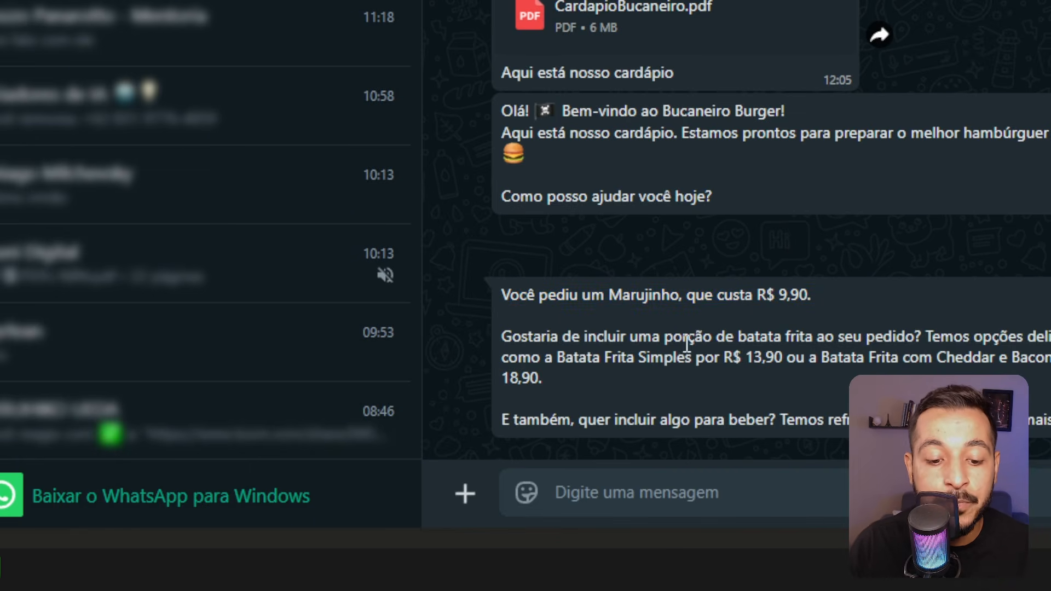
Step: Read the fries portion and drink suggestions in the agent's reply
left_click_drag(506, 334, 227, 359)
left_click_drag(693, 360, 966, 374)
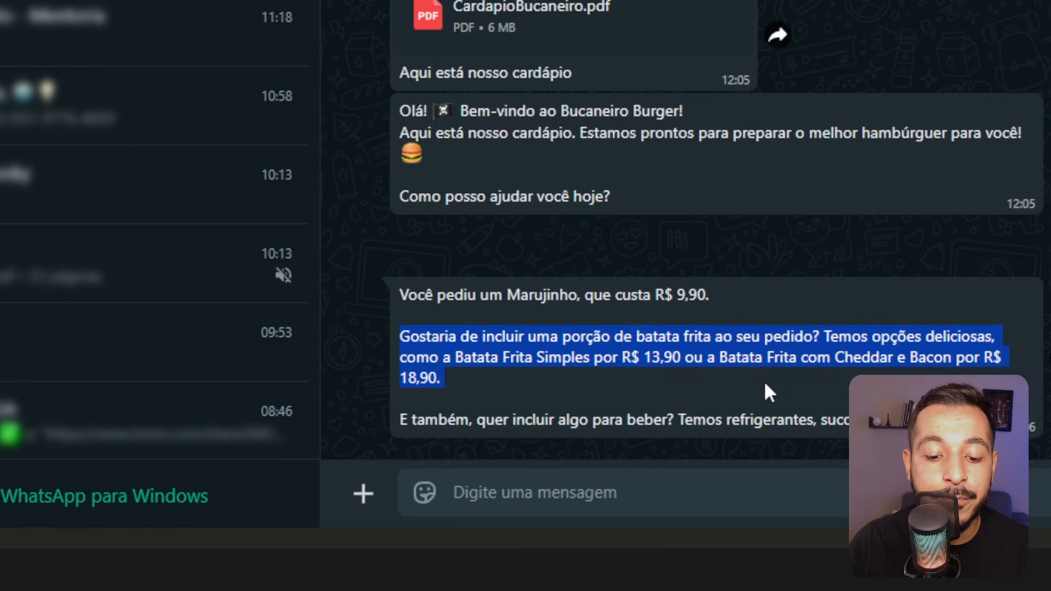
left_click_drag(412, 420, 604, 422)
left_click(673, 419)
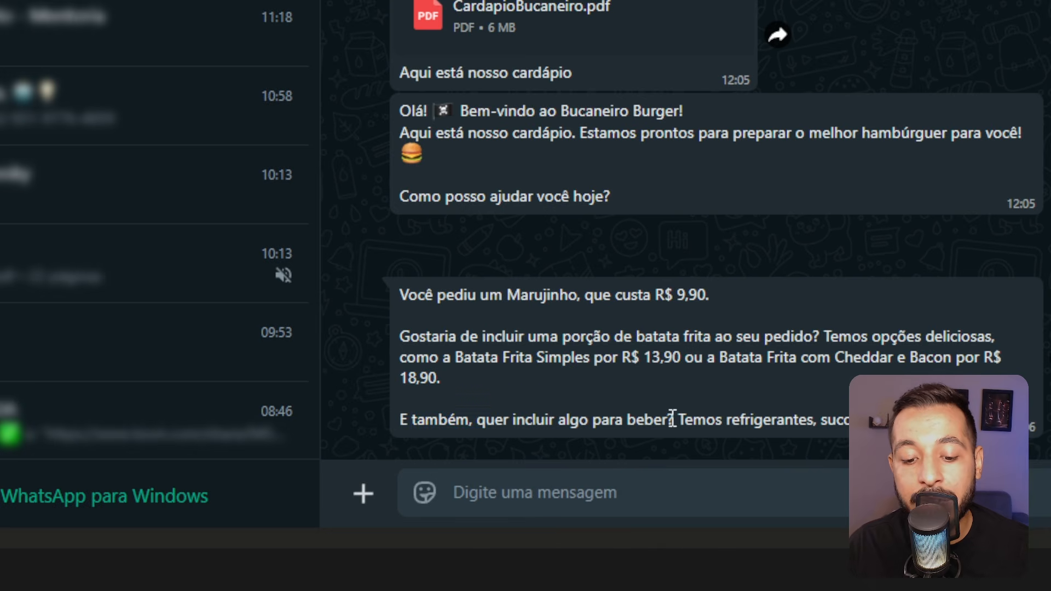
left_click_drag(707, 419, 828, 419)
left_click(845, 417)
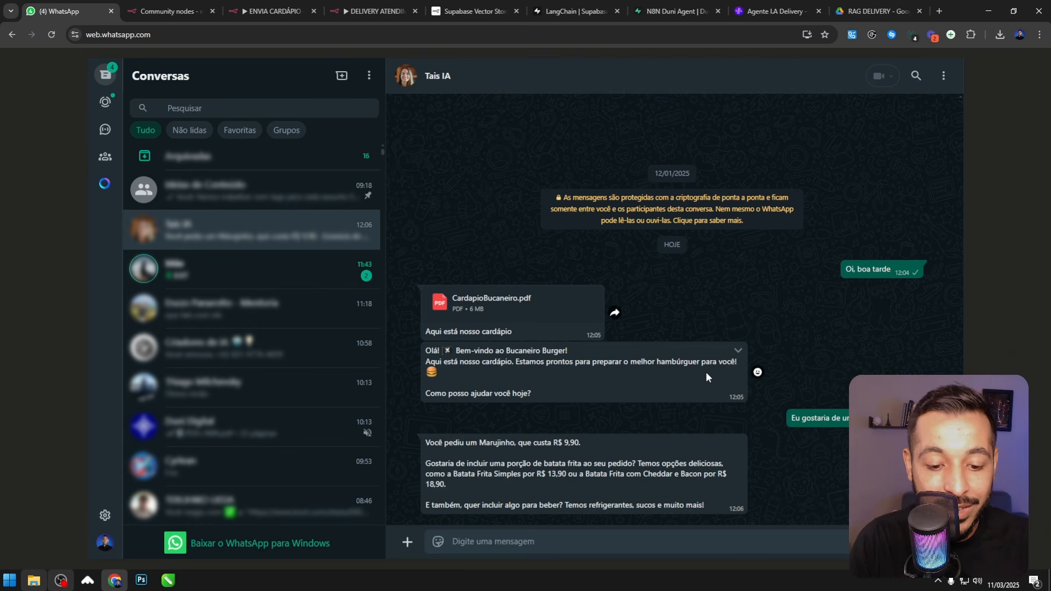
Step: Send the agent the message "Quero uma batat frita simples por favor"
type("Quero uma batat")
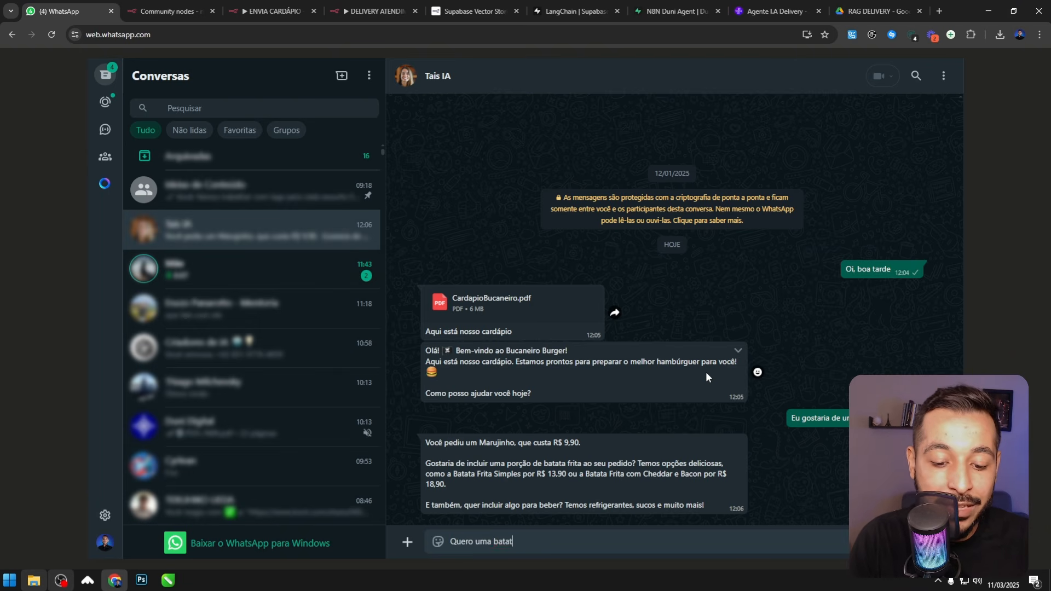
type(" frita simples ")
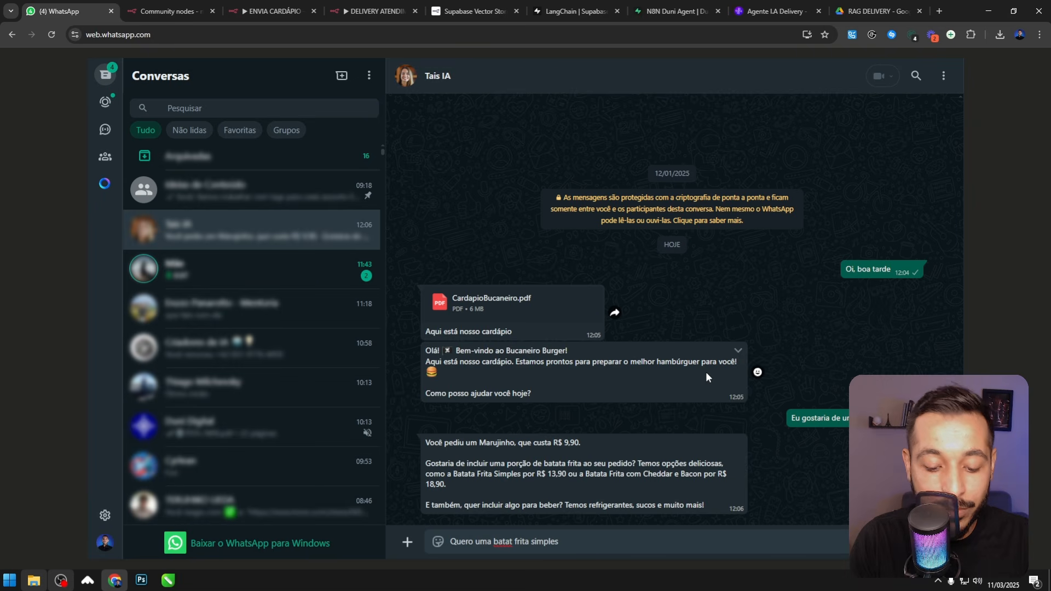
type("por favor")
key("Return")
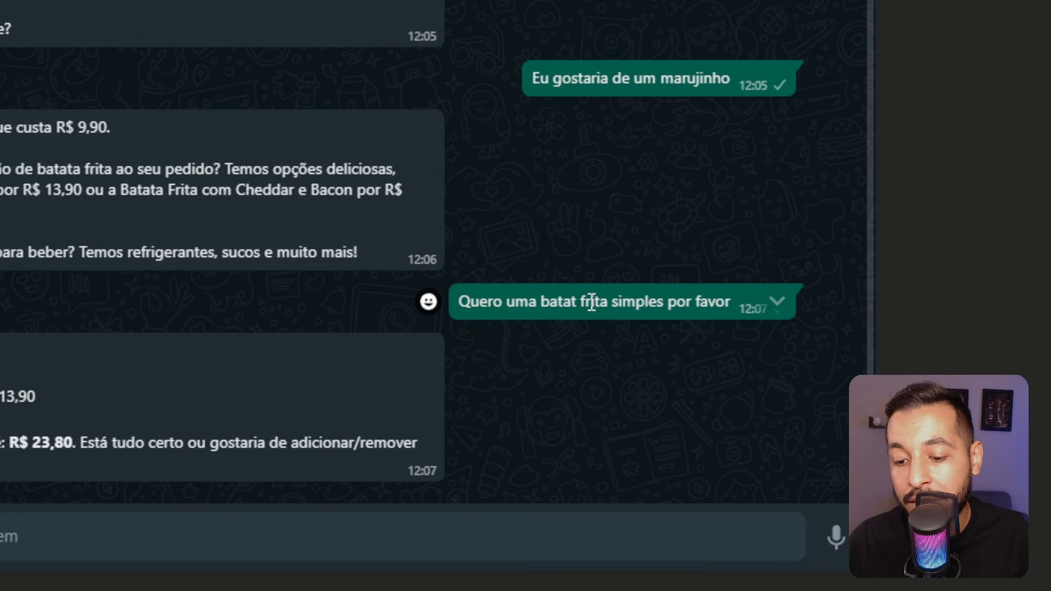
Step: Check the misspelled fries request against the agent's order summary, reviewing the listed items and the total
left_click_drag(541, 303, 609, 302)
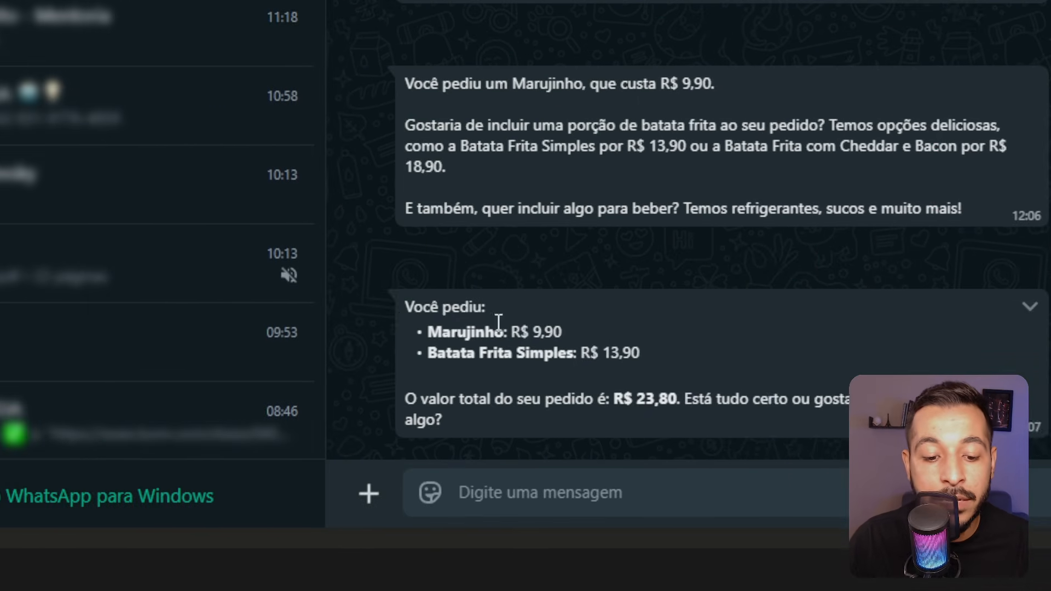
left_click_drag(528, 305, 699, 298)
left_click(701, 298)
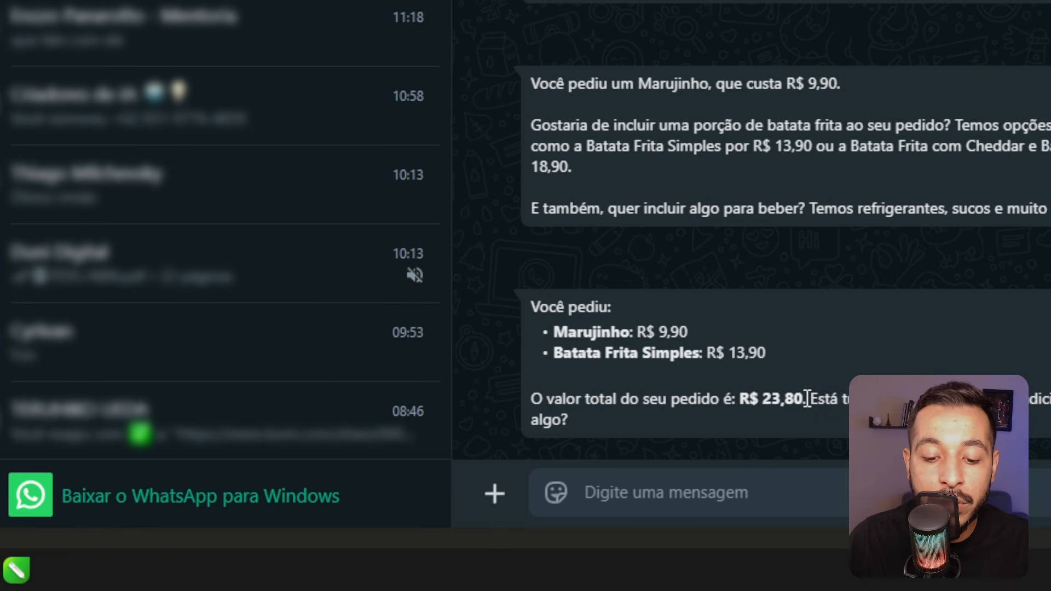
left_click_drag(807, 398, 731, 398)
left_click(827, 356)
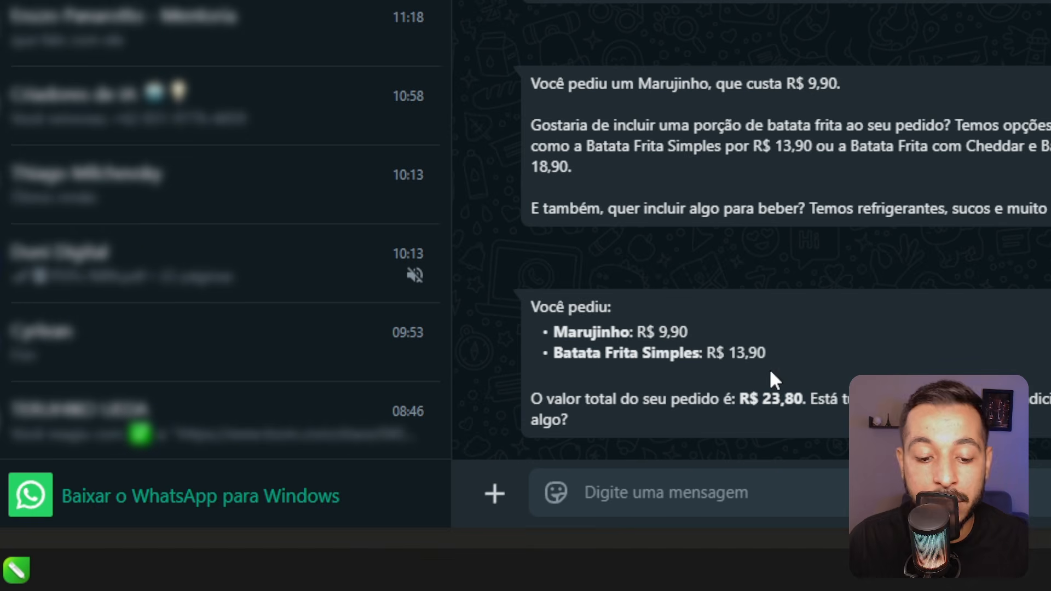
left_click_drag(738, 417, 507, 308)
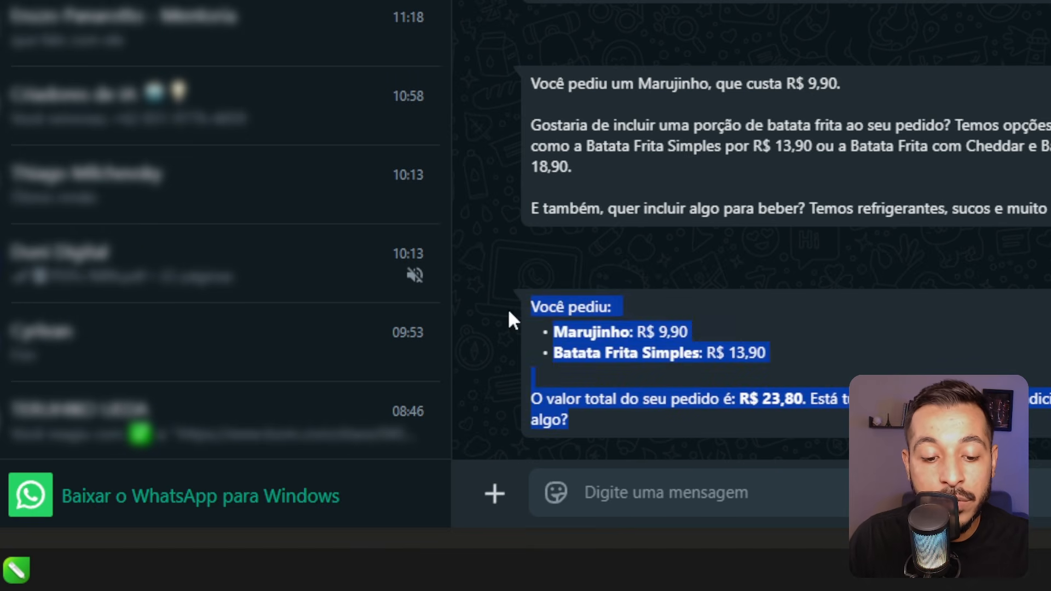
left_click(680, 325)
Step: Switch to the DELIVERY ATENDIMENTO workflow in n8n and look over its full layout
left_click(359, 12)
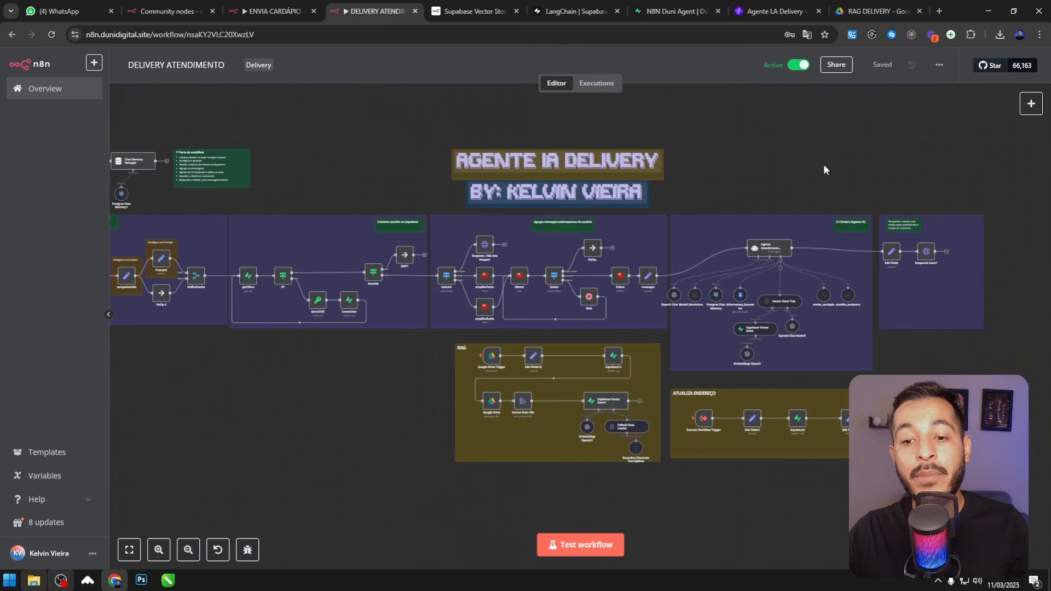
scroll(894, 366, "down", 3)
scroll(804, 360, "up", 2)
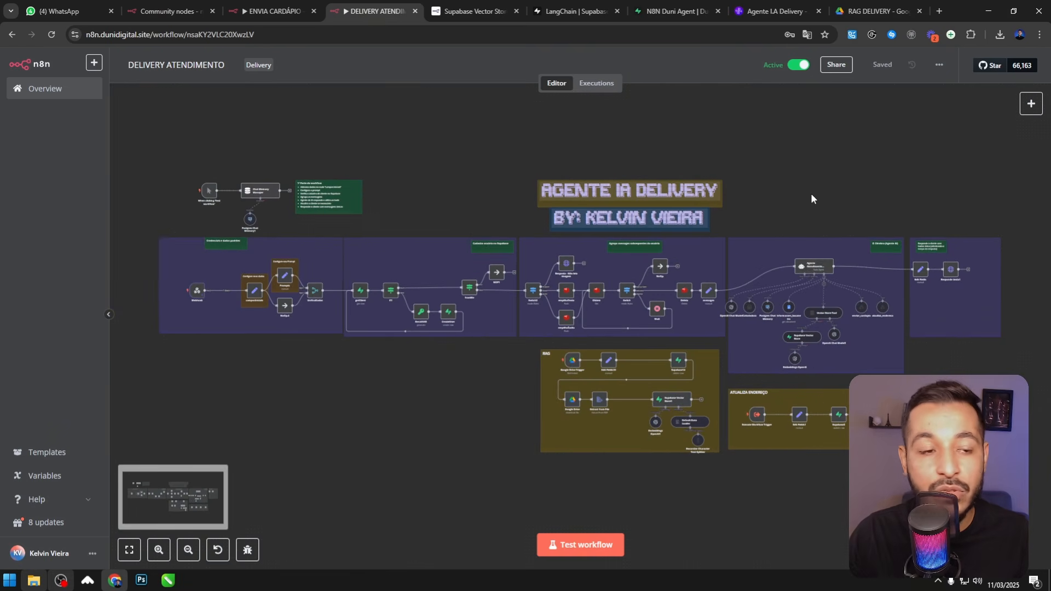